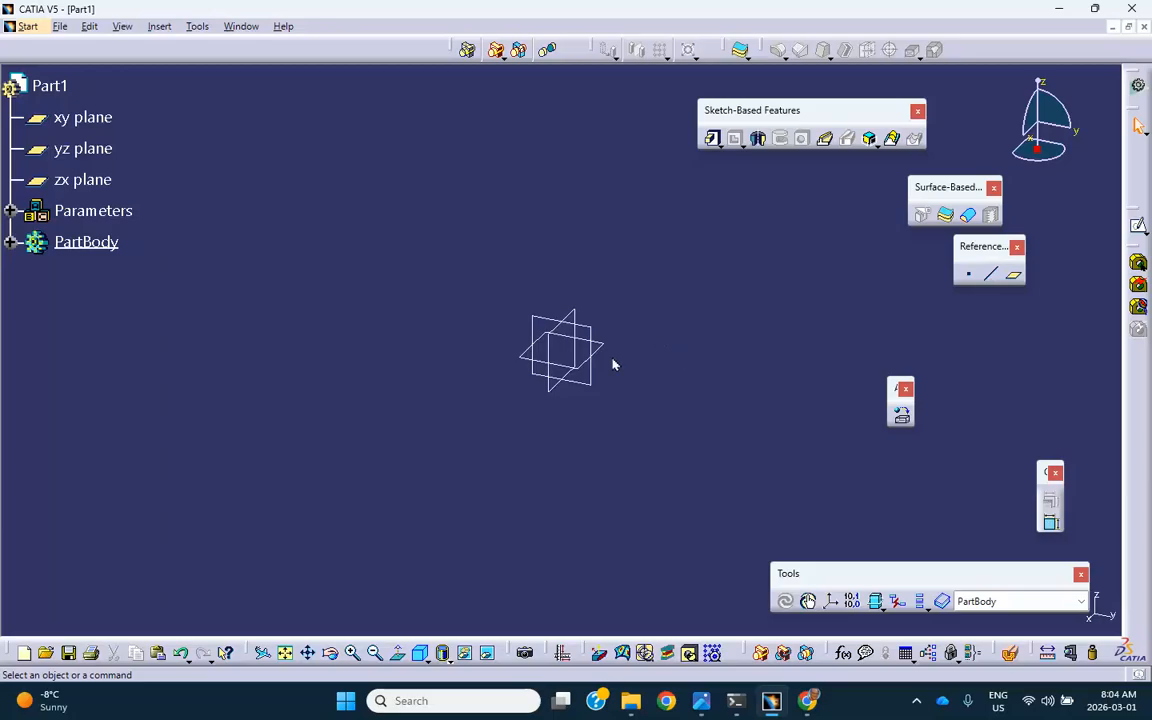
Sketch a circle about 9.1 in in diameter on the xy plane, centred on the origin.
click(599, 340)
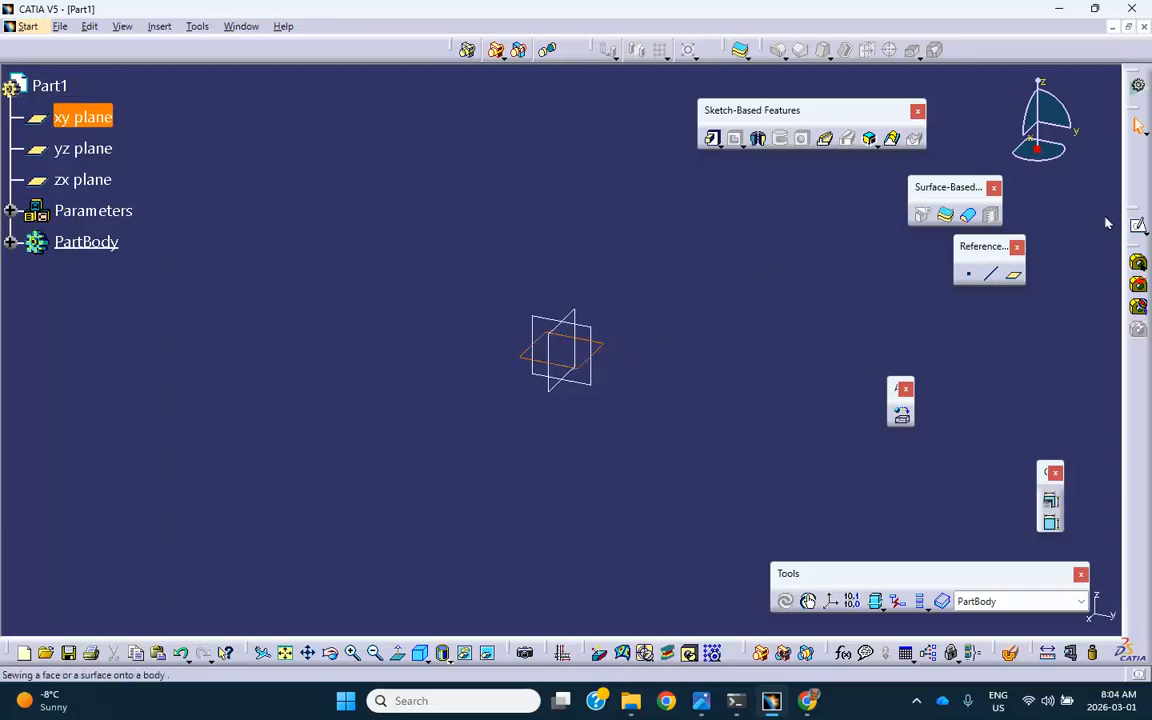
click(1138, 225)
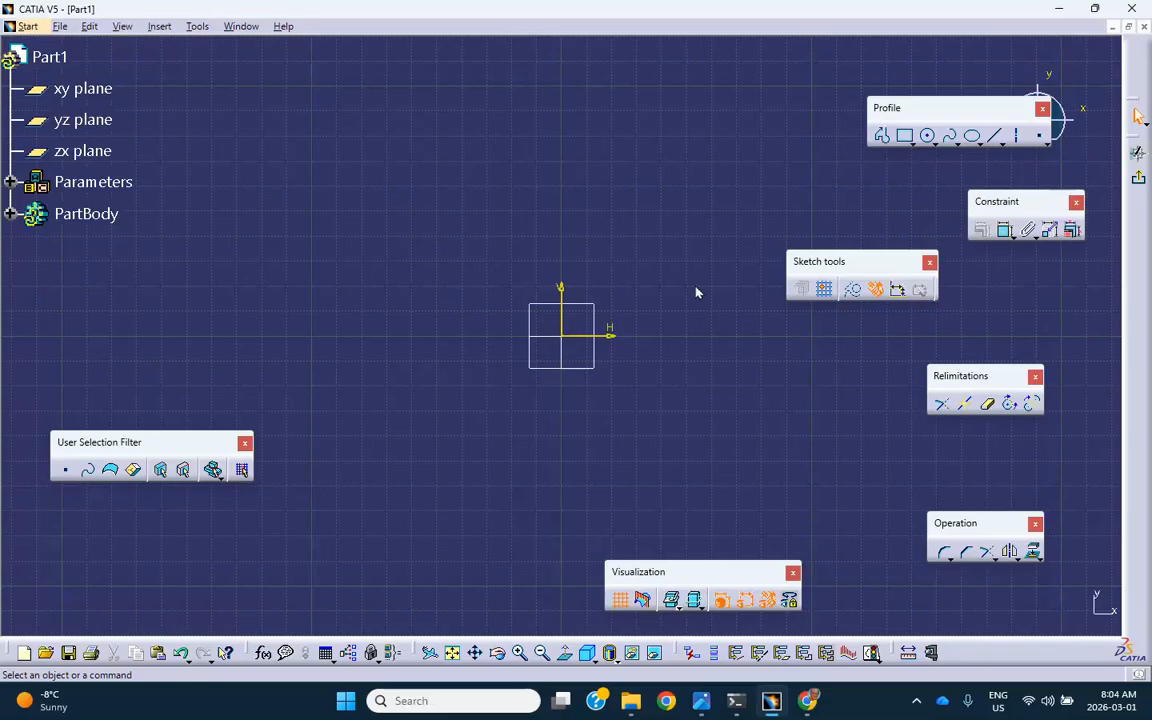
middle_drag(694, 291, 640, 309)
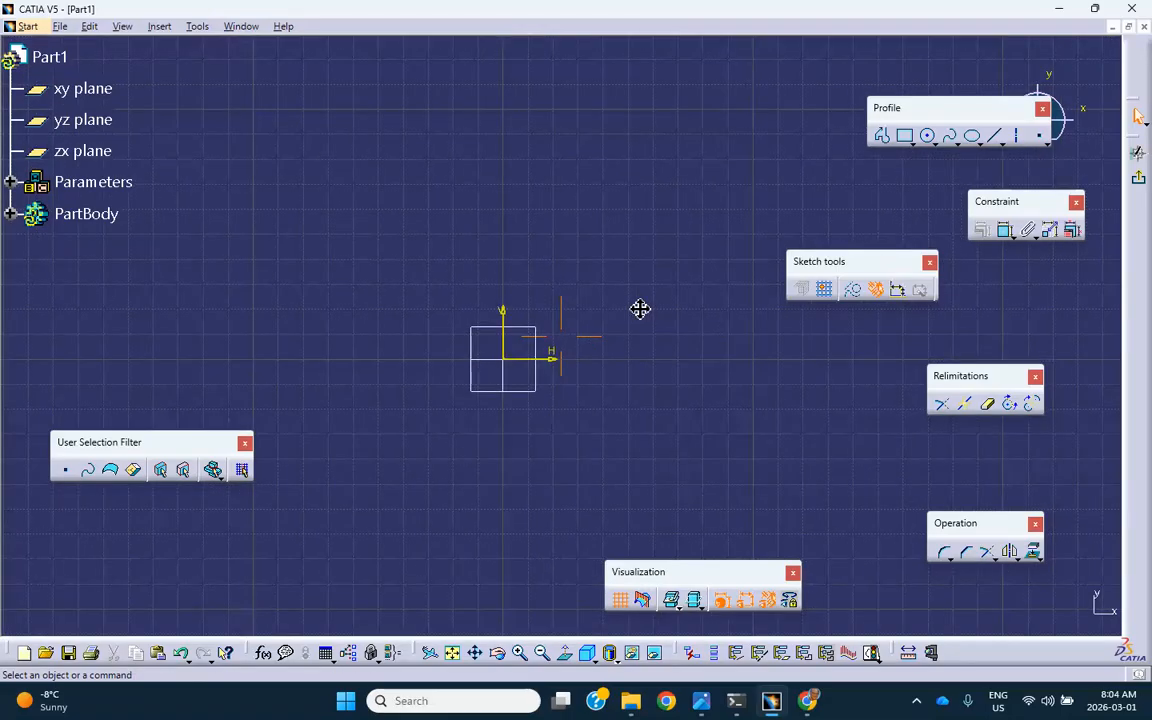
click(927, 135)
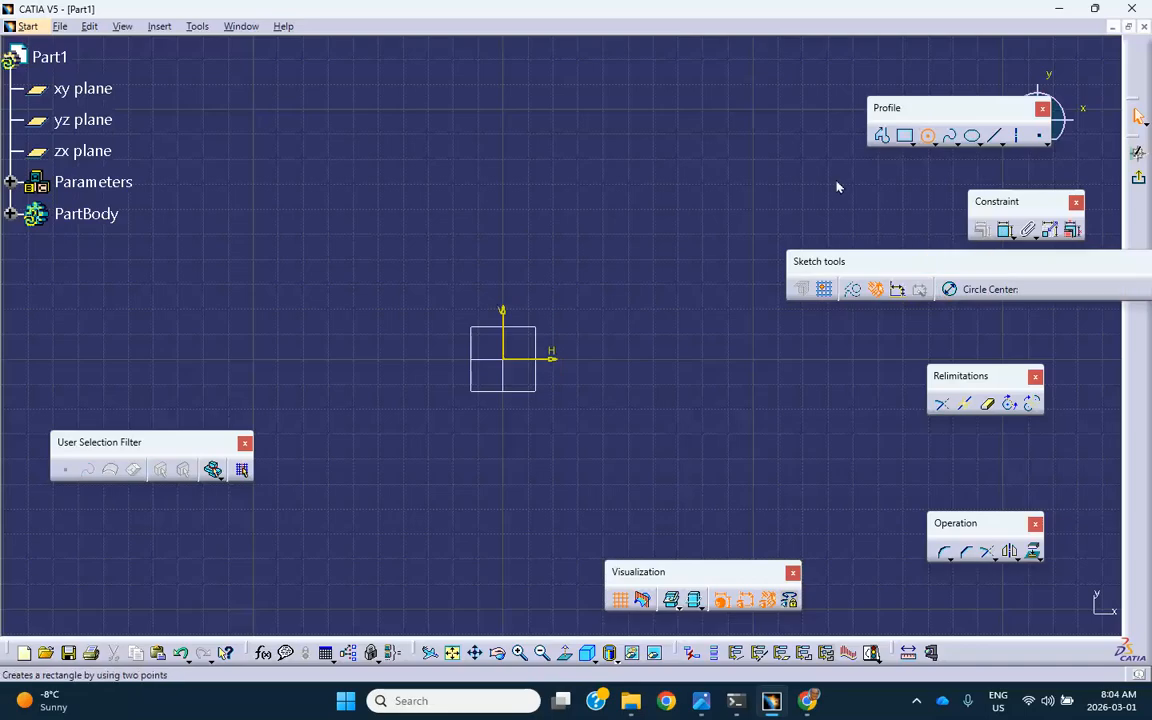
click(503, 358)
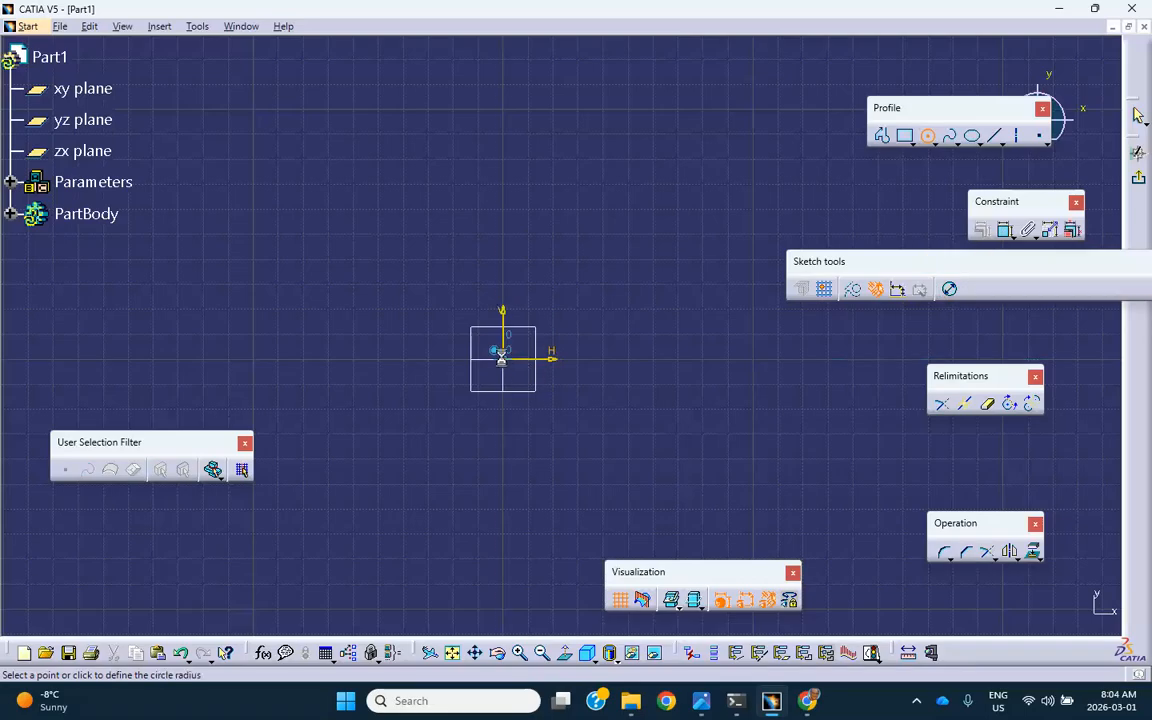
click(764, 478)
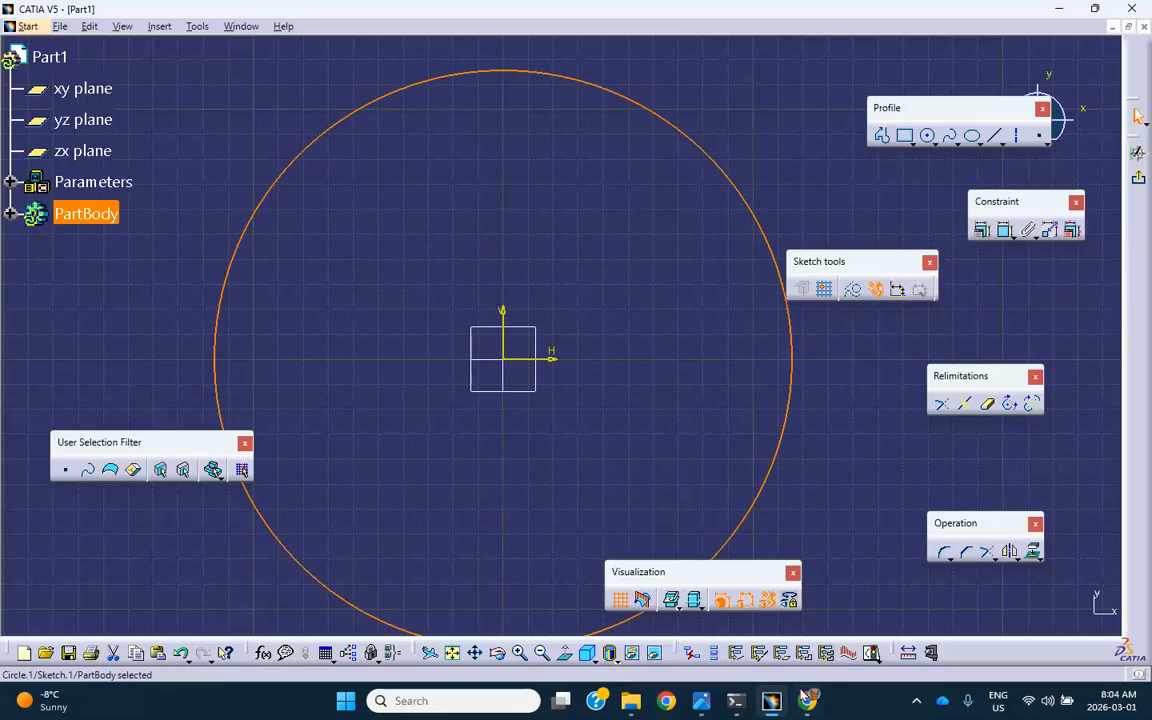
Consult the activity drawing, constrain the circle to a radius of 10 in, and exit the sketch.
click(702, 704)
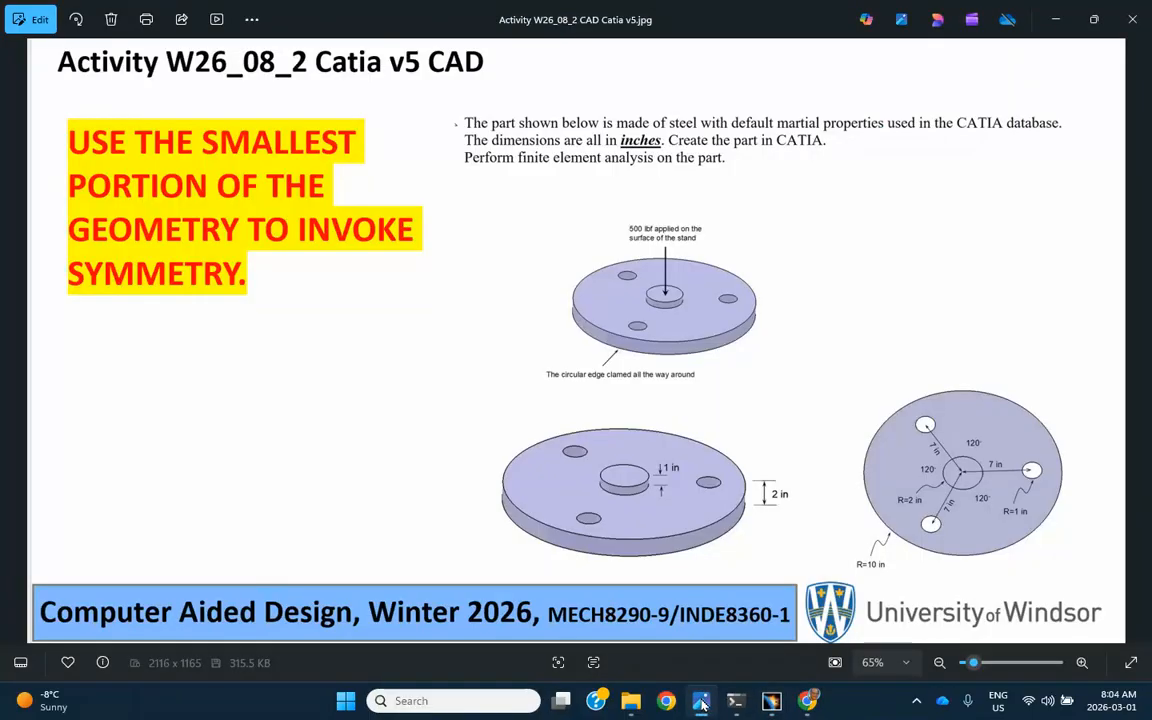
click(702, 704)
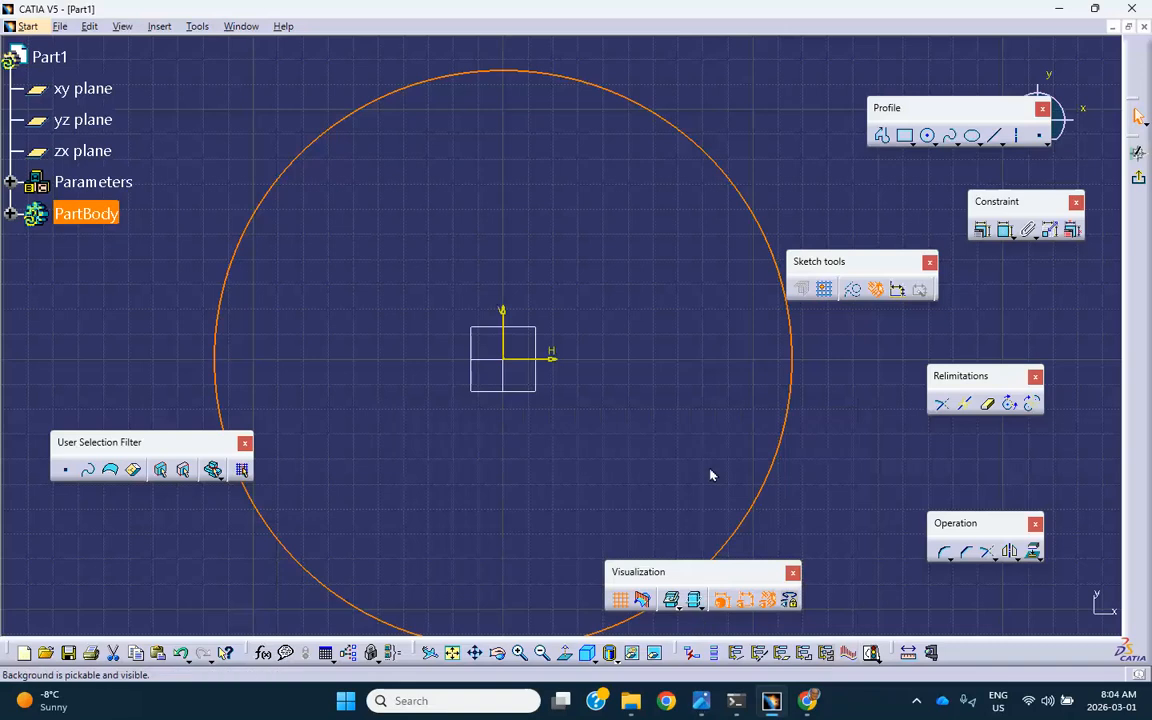
click(1005, 235)
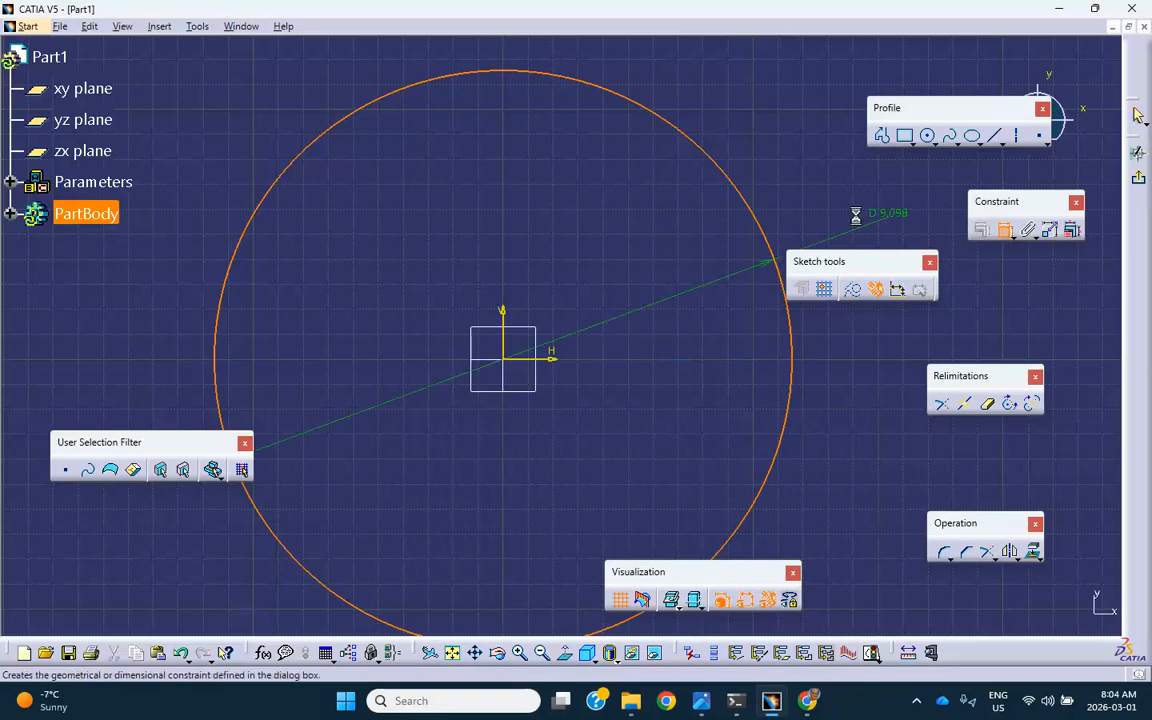
click(790, 200)
double_click(796, 200)
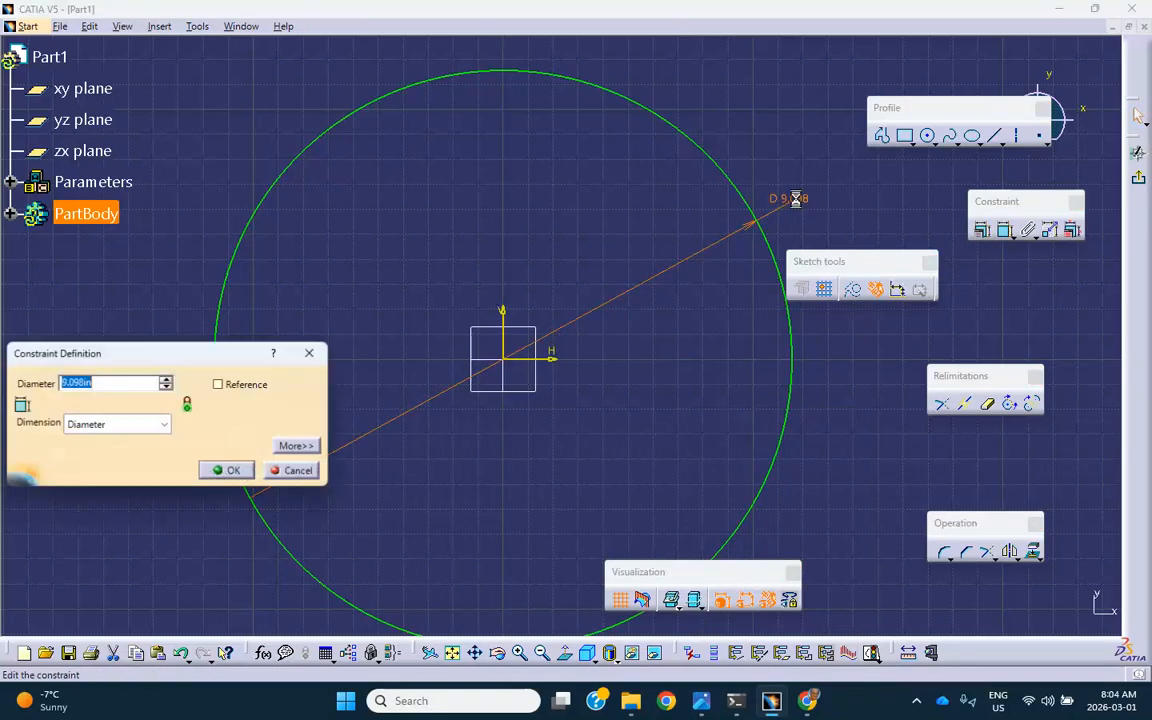
click(165, 425)
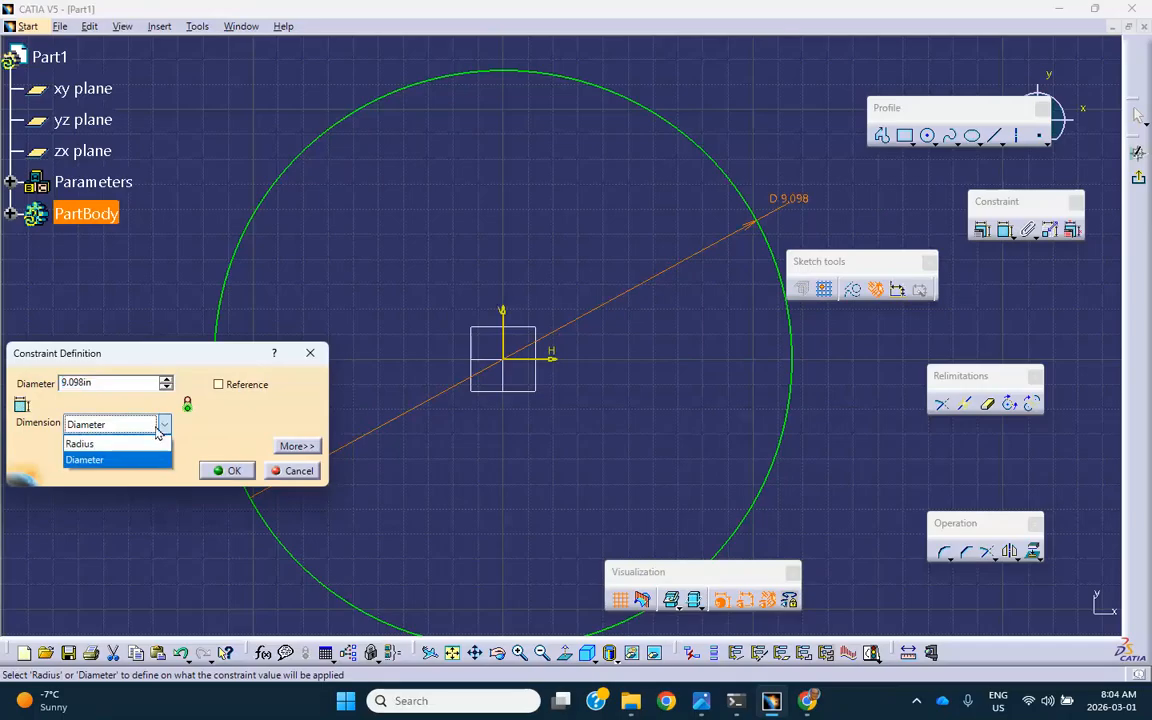
click(95, 441)
double_click(104, 383)
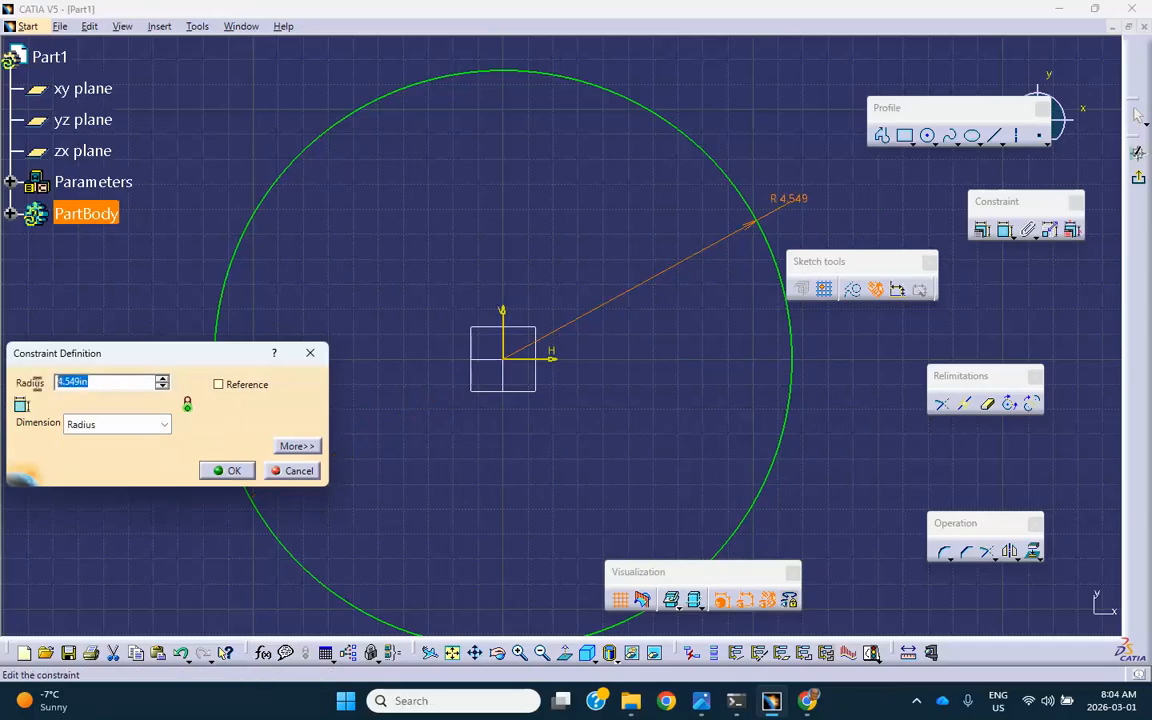
key(Return)
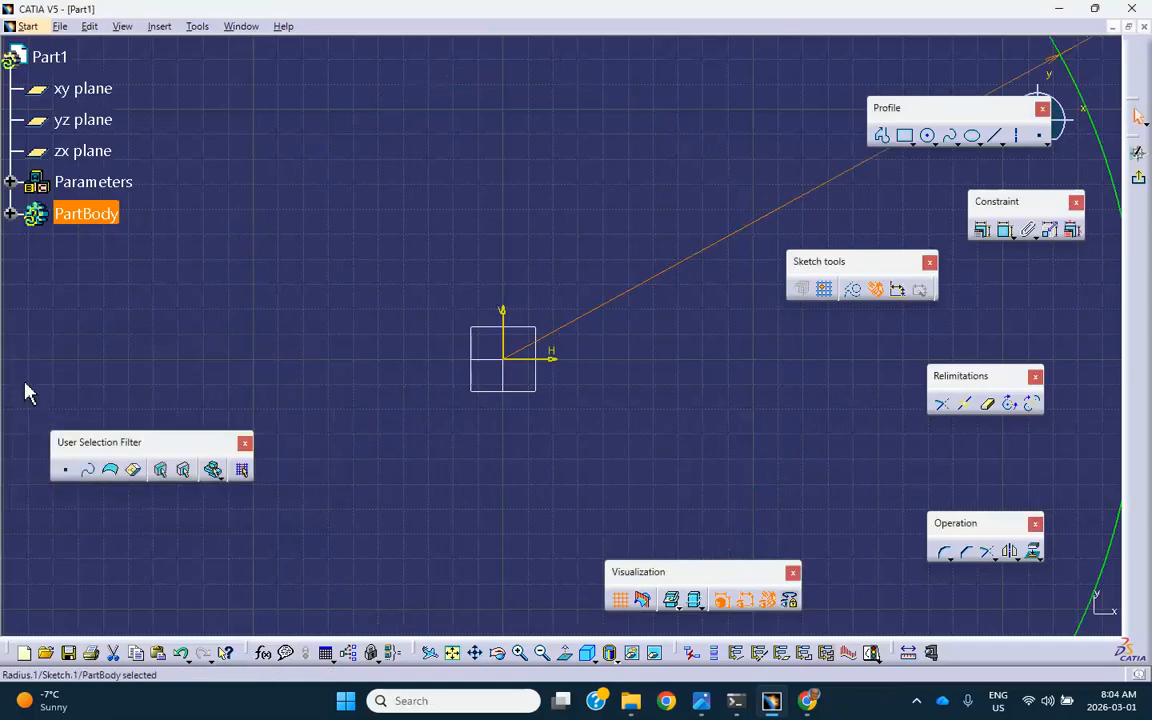
mouse_move(348, 345)
middle_down()
mouse_move(360, 416)
mouse_move(410, 366)
mouse_move(417, 486)
middle_up()
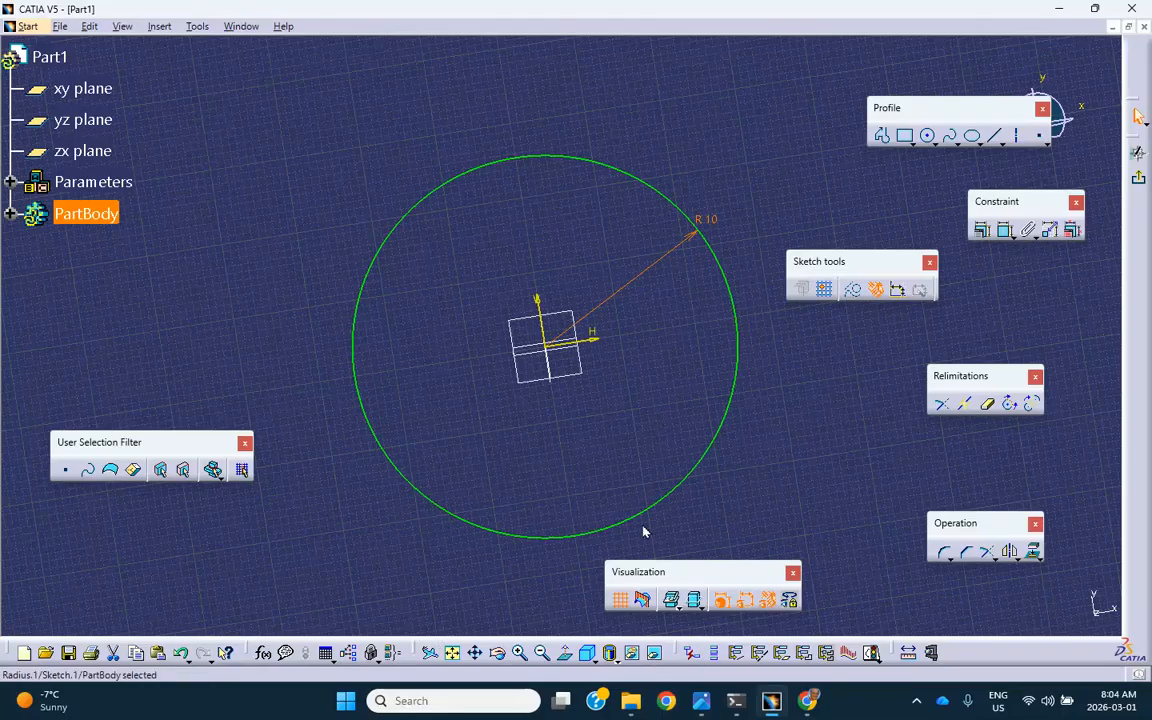
click(790, 424)
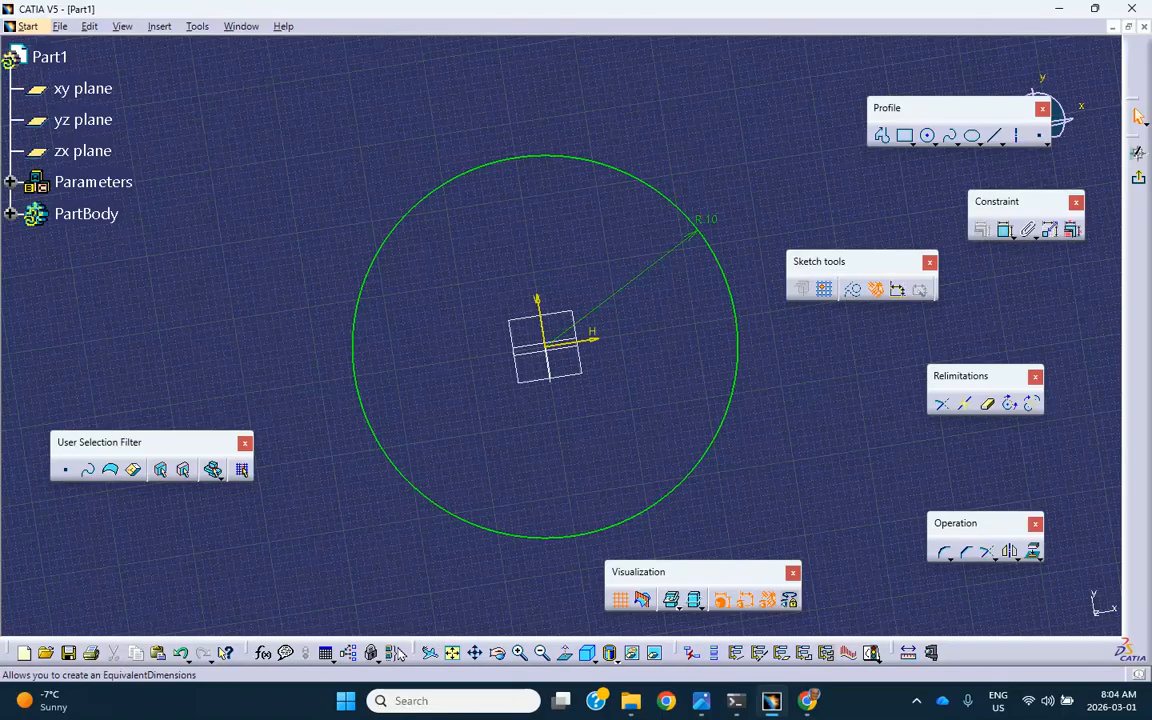
click(1137, 177)
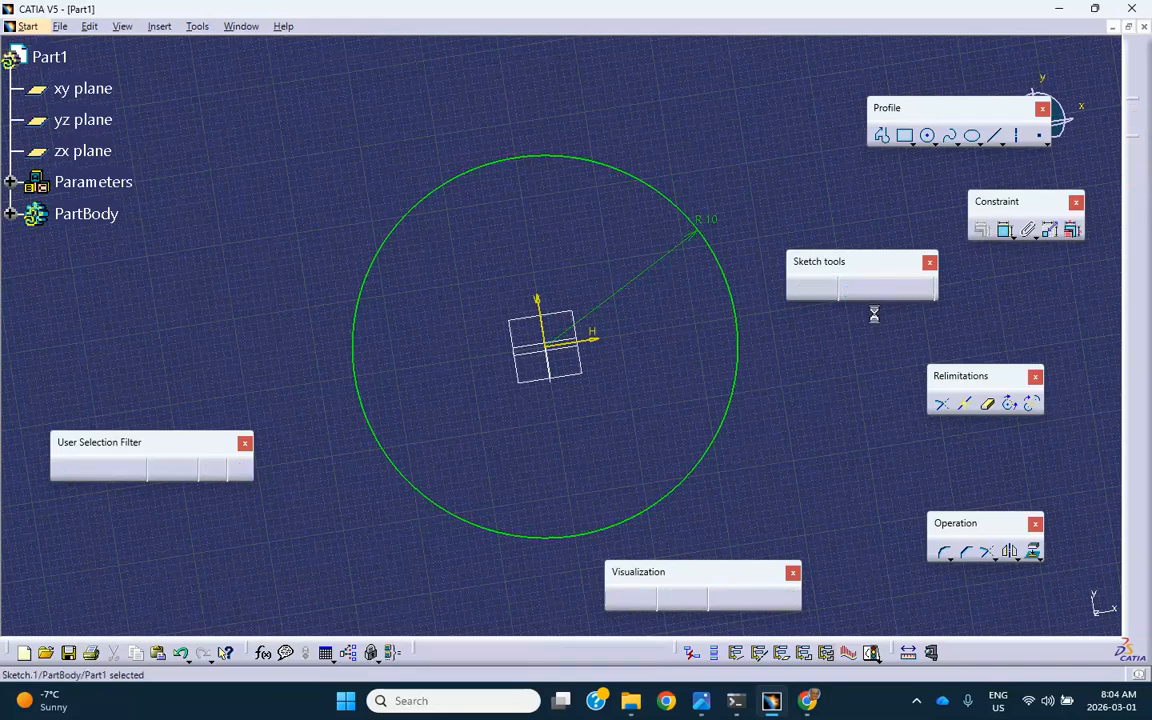
Pad the circle sketch to a length of 2 in to form the base disc.
mouse_move(772, 400)
middle_down()
mouse_move(758, 401)
mouse_move(792, 329)
mouse_move(774, 357)
mouse_move(772, 305)
middle_up()
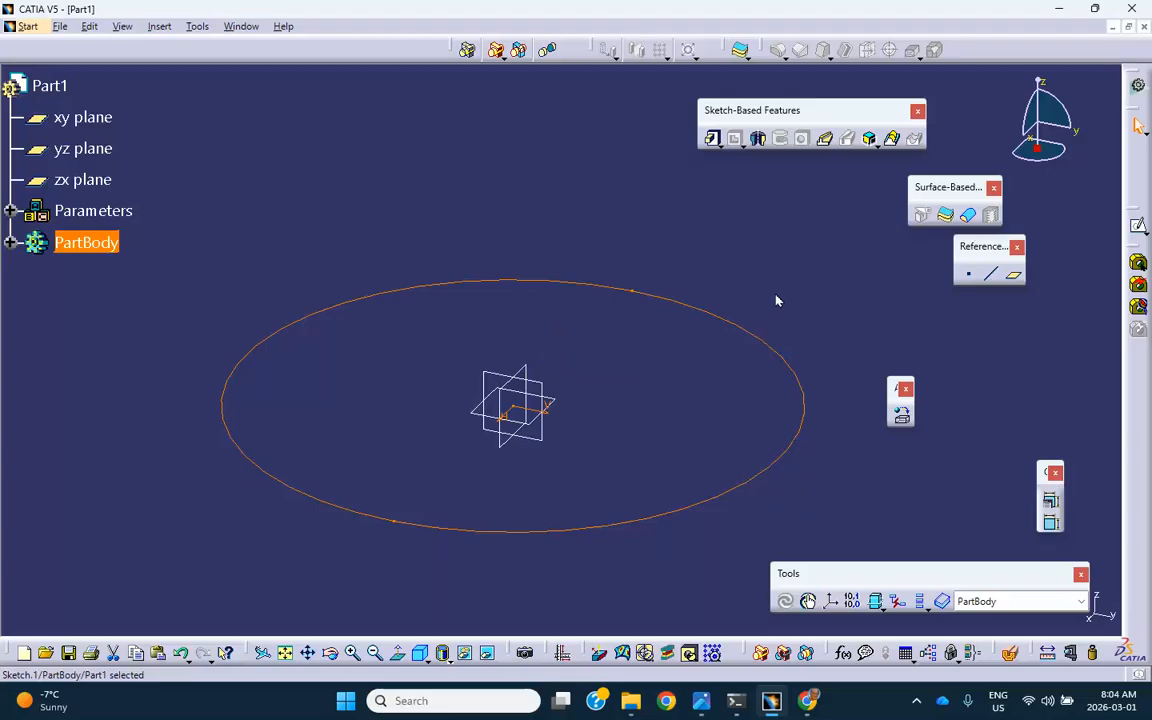
click(713, 139)
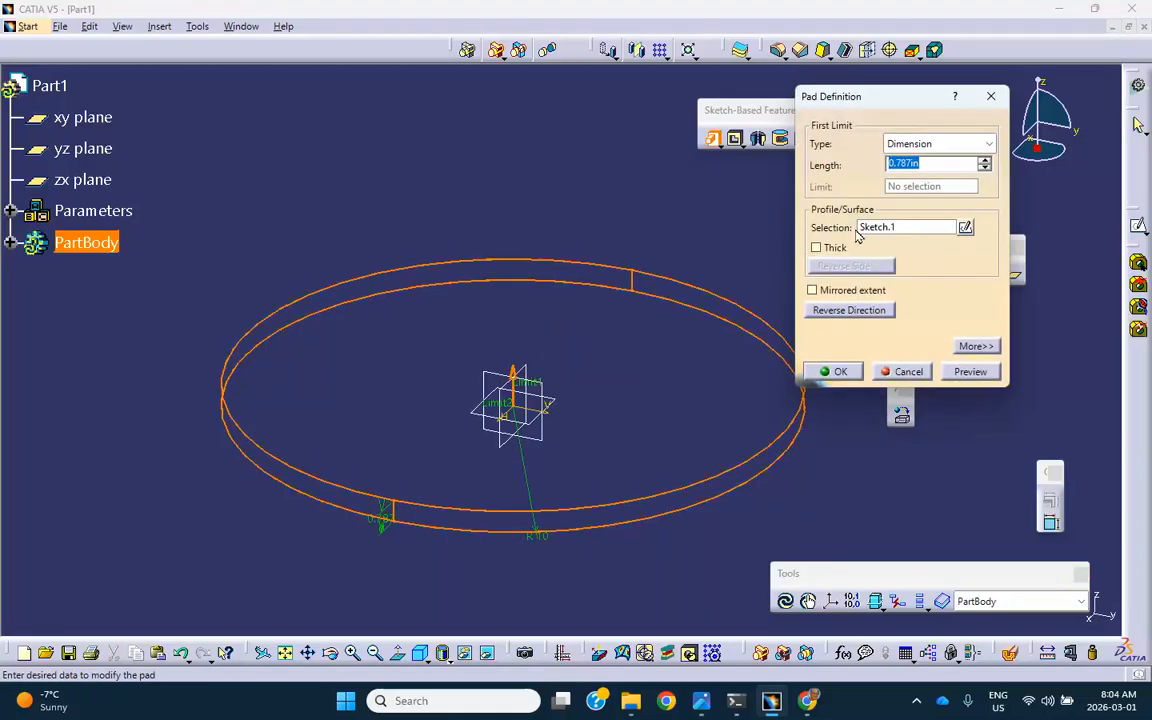
text(20)
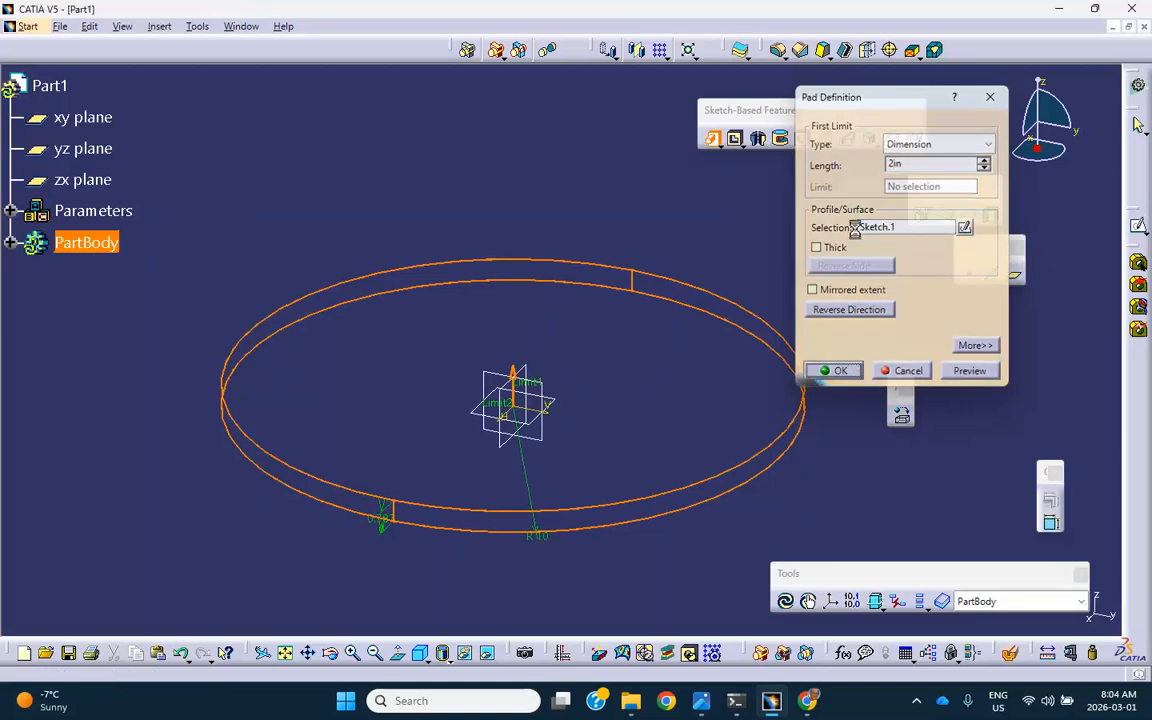
click(833, 371)
Sketch a circle about 2.5 in in radius on the disc's top face, centred on the origin.
click(603, 322)
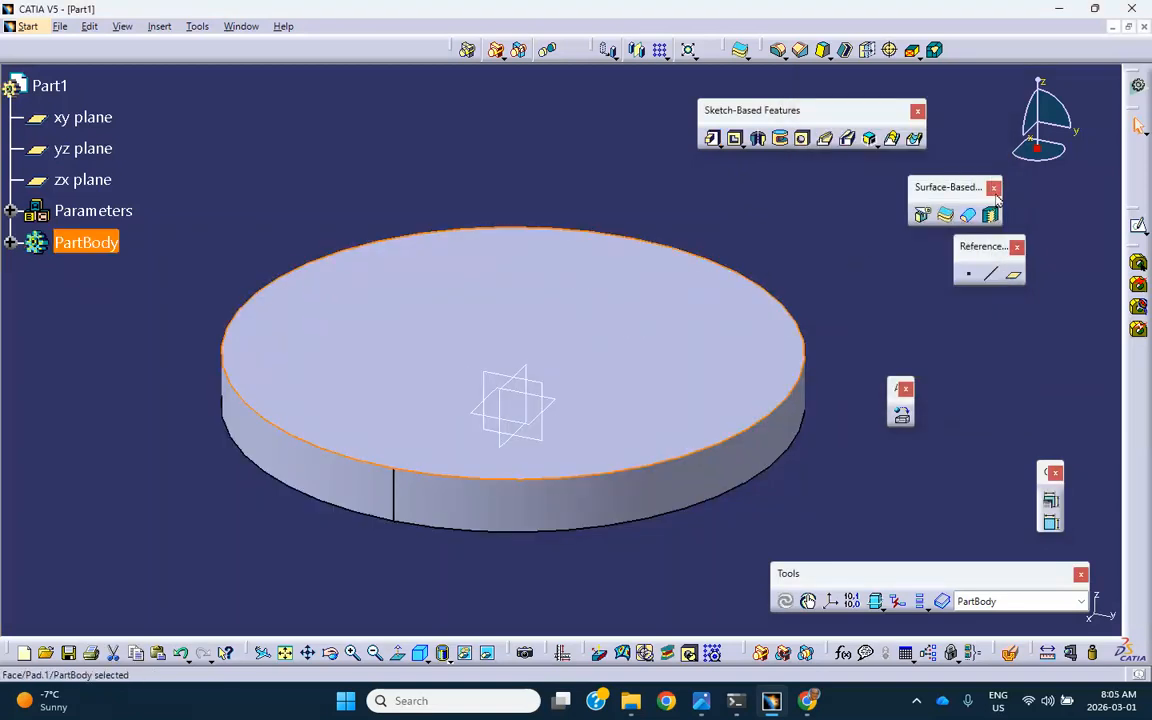
click(1138, 224)
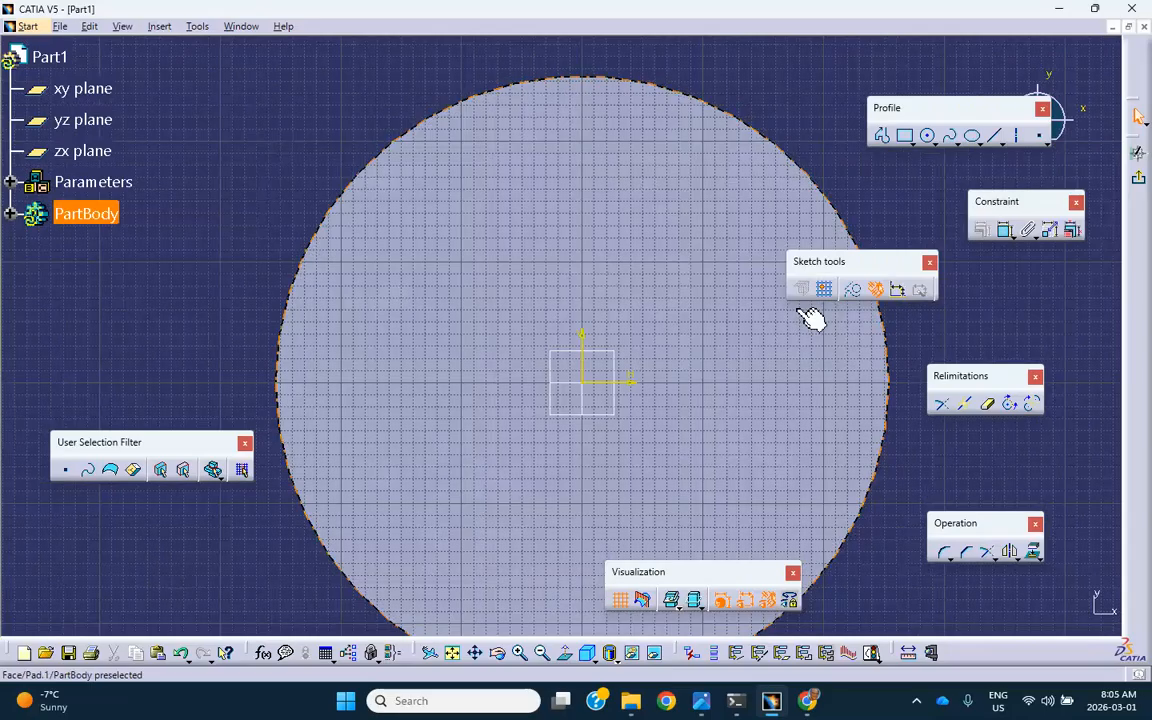
click(928, 138)
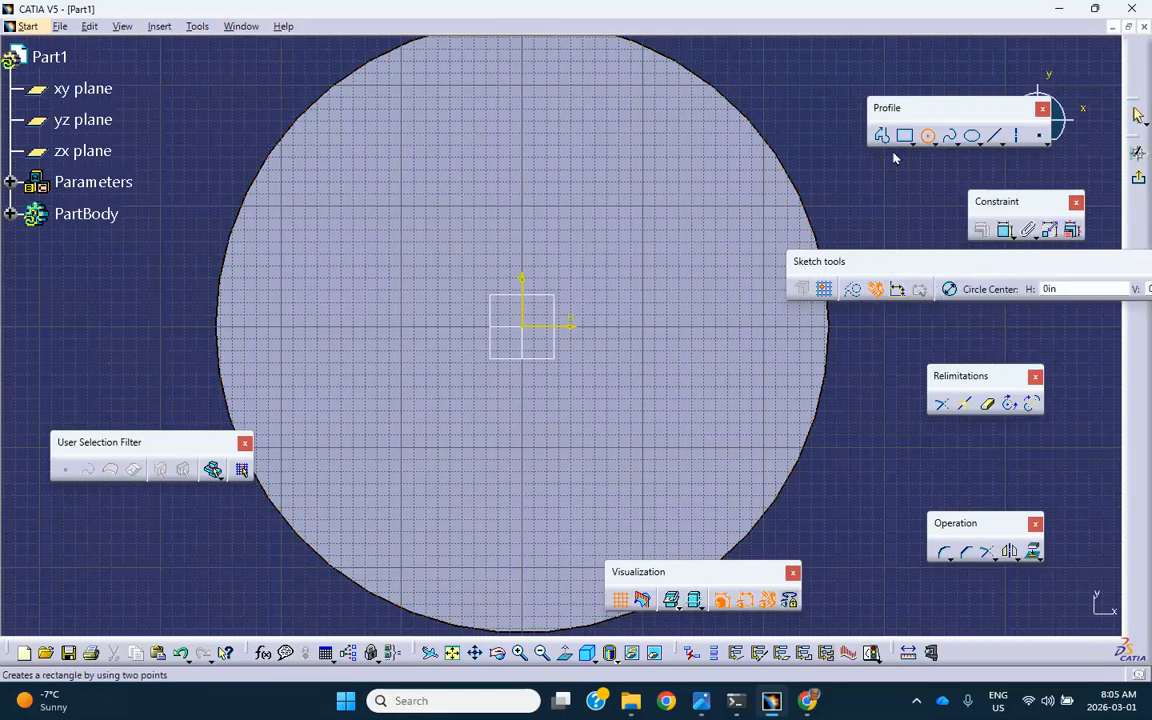
click(533, 332)
click(588, 362)
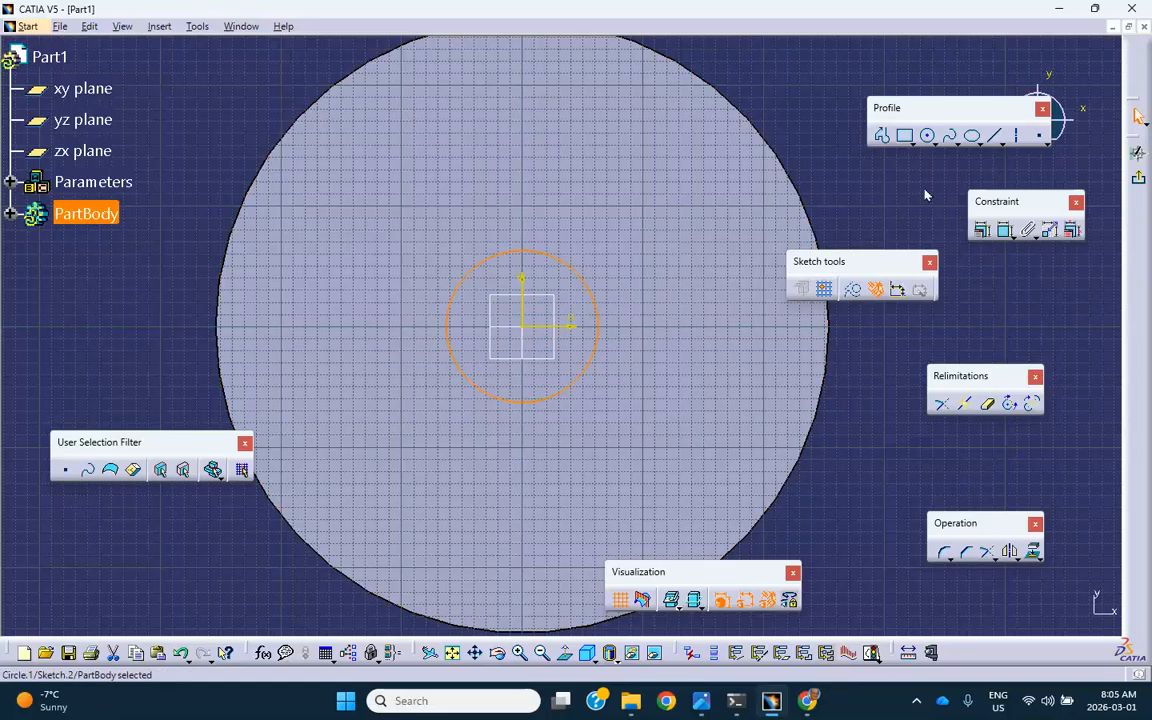
Constrain the central circle to a radius of 2 in as given in the activity drawing, and exit the sketch.
click(1005, 229)
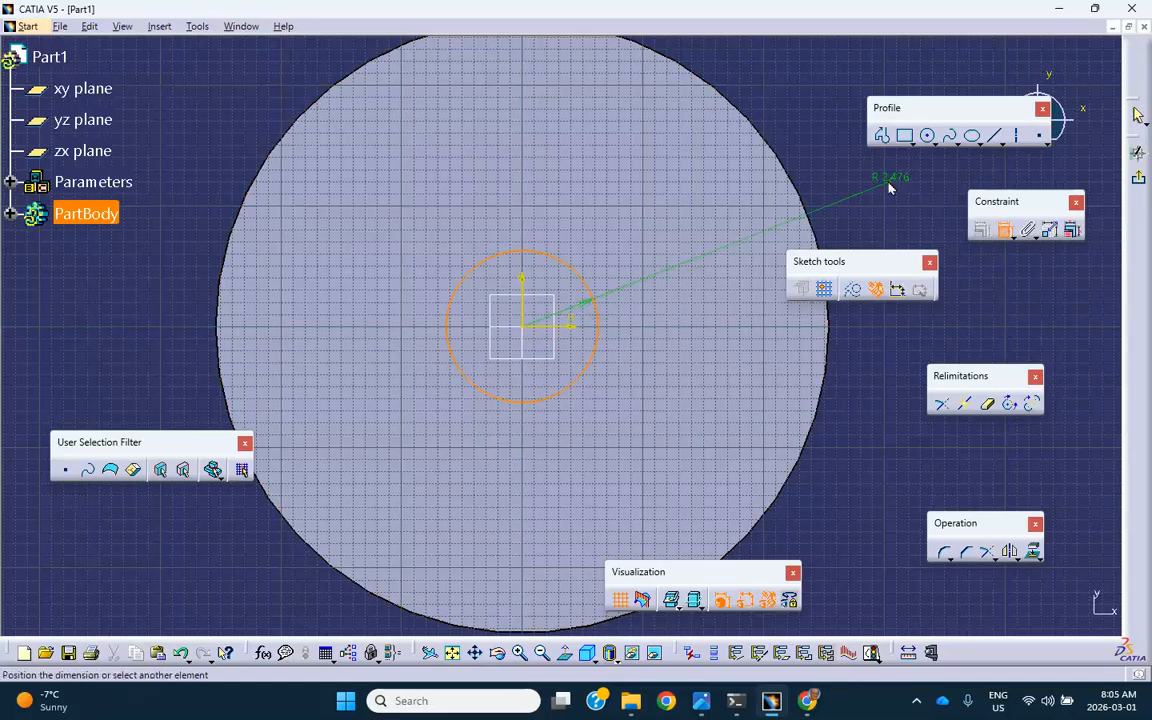
click(892, 190)
double_click(887, 177)
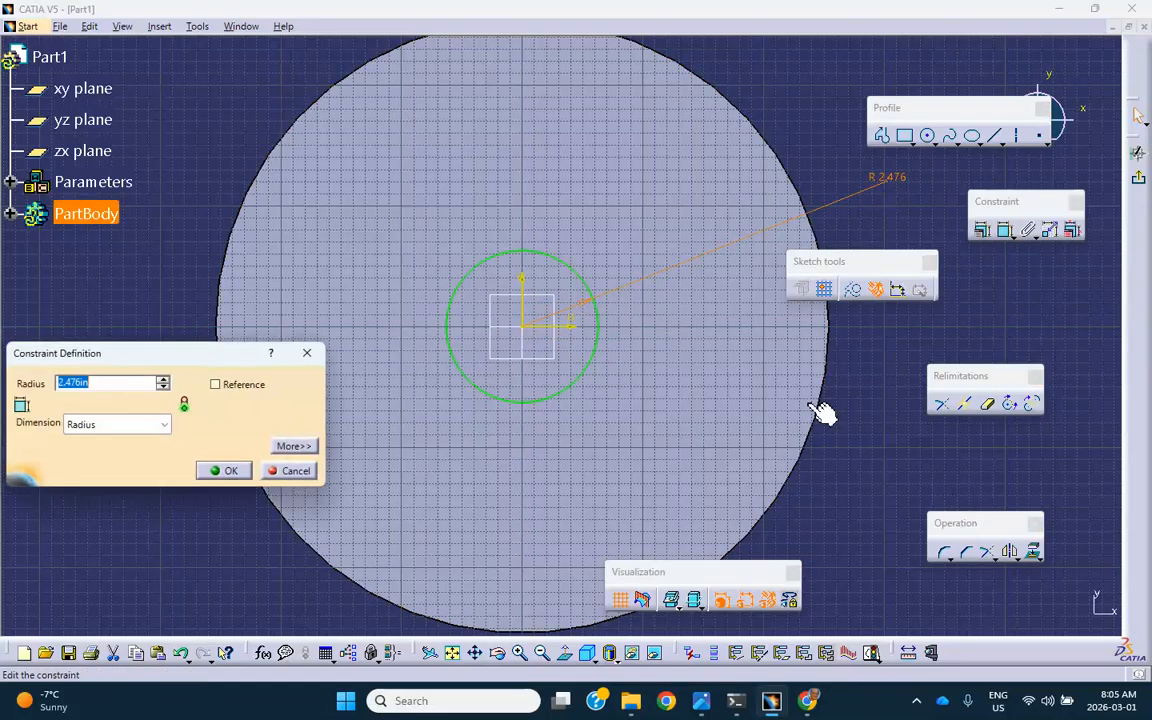
click(703, 704)
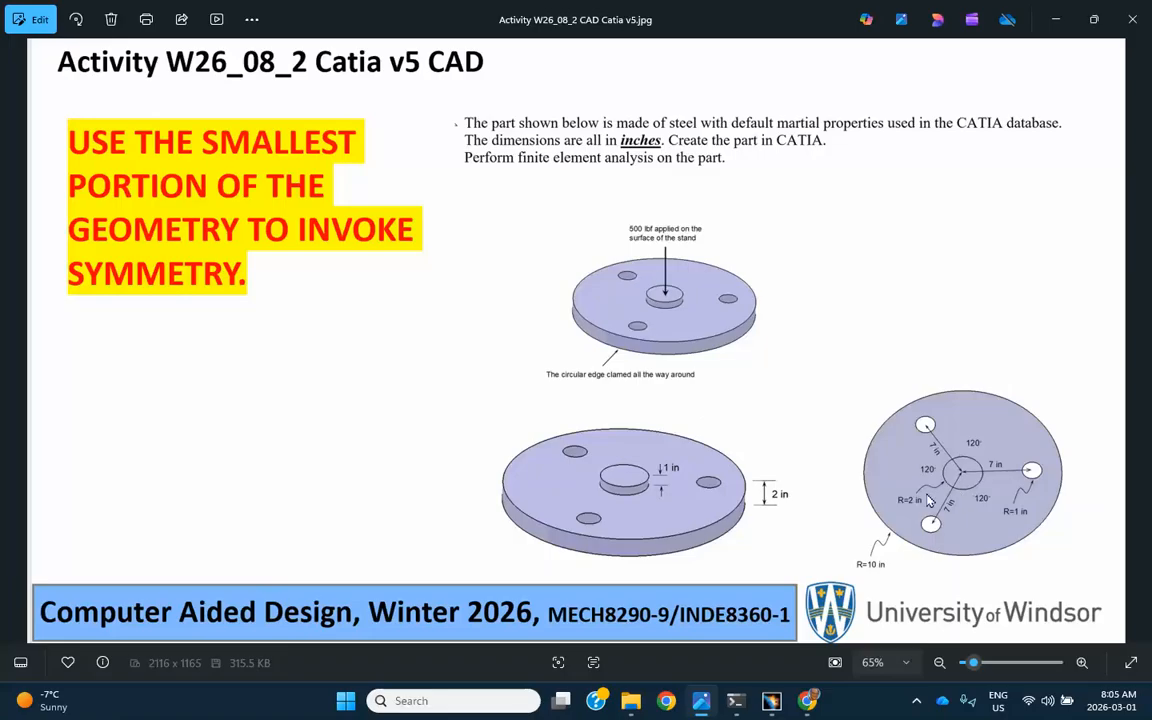
click(1055, 19)
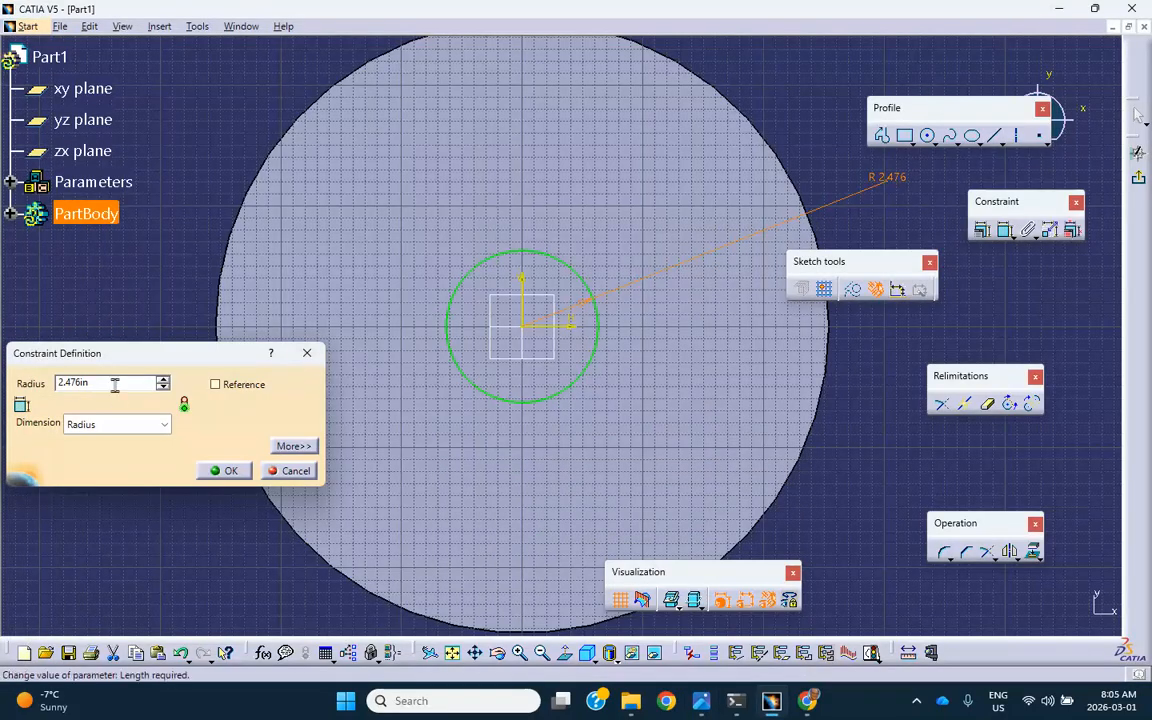
drag(115, 384, 30, 390)
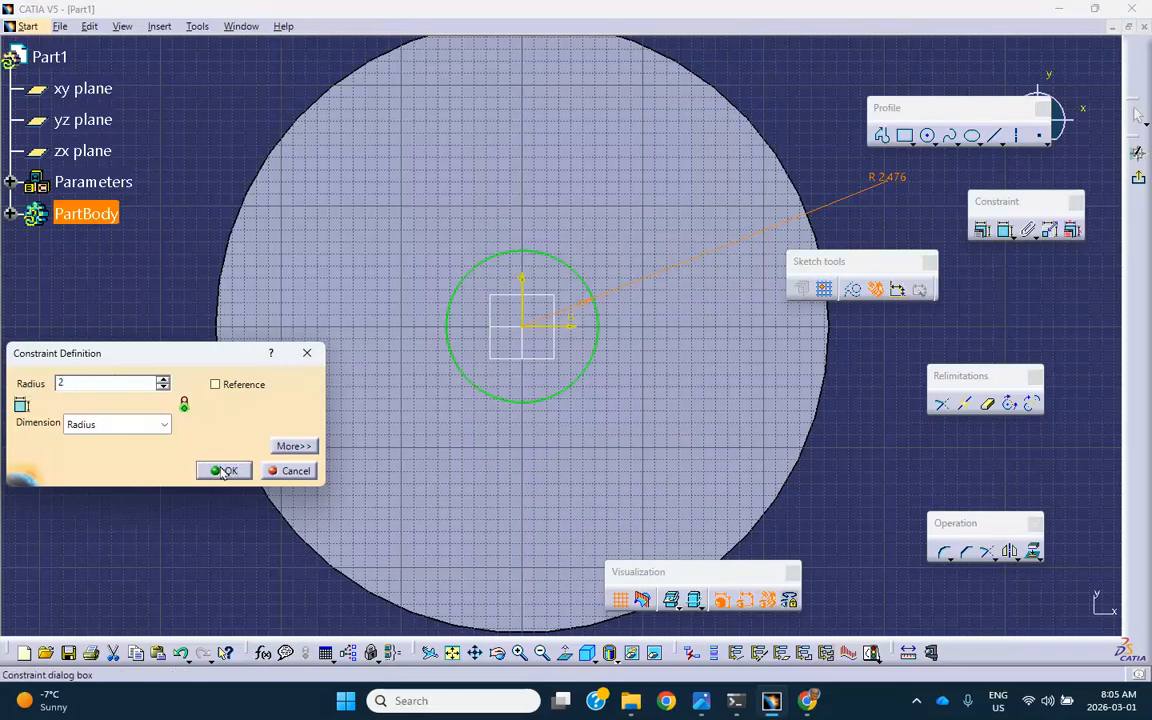
click(224, 472)
click(1138, 152)
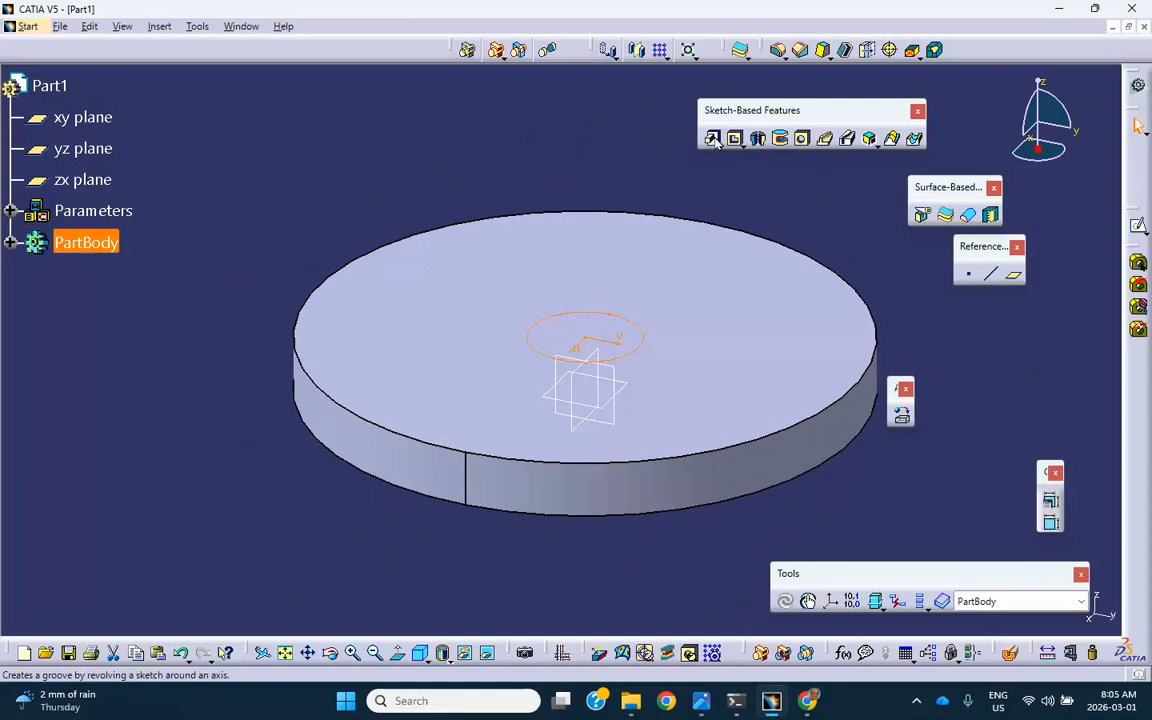
Pad the central circle 1 in upward from the disc's top face to form the boss.
click(715, 141)
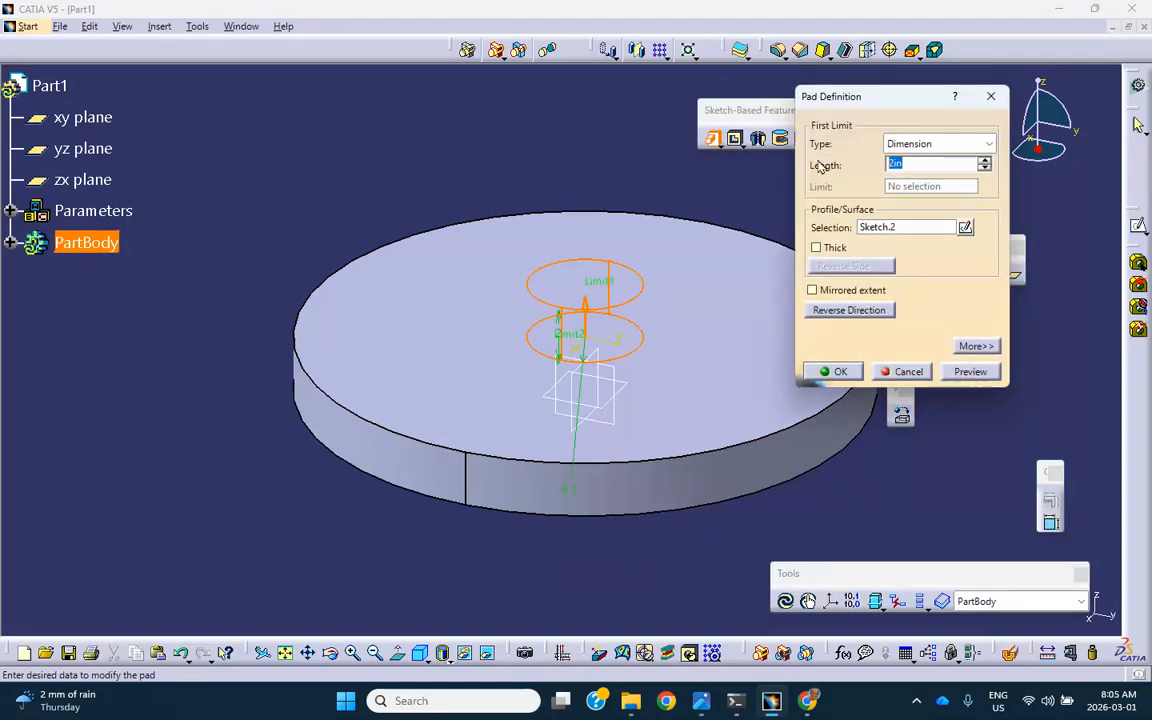
click(840, 372)
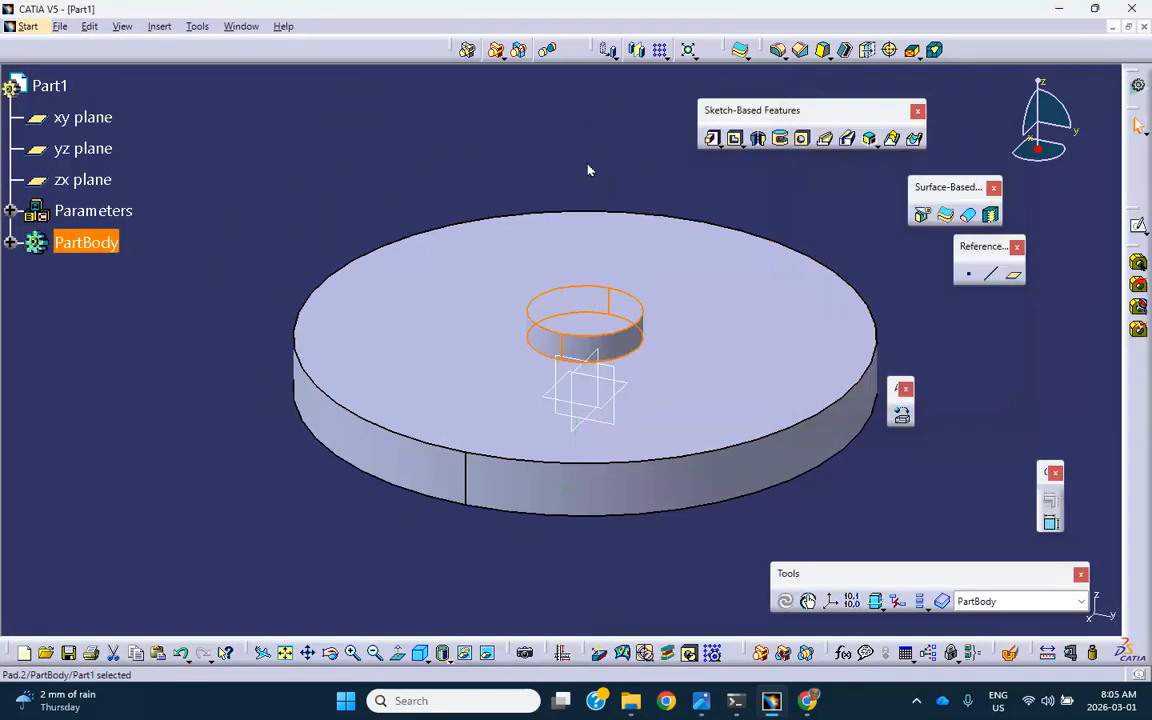
Sketch a circle about 0.96 in in radius on the disc's top face, centred on the vertical axis about 7 in from the origin.
middle_drag(597, 165, 522, 136)
click(675, 275)
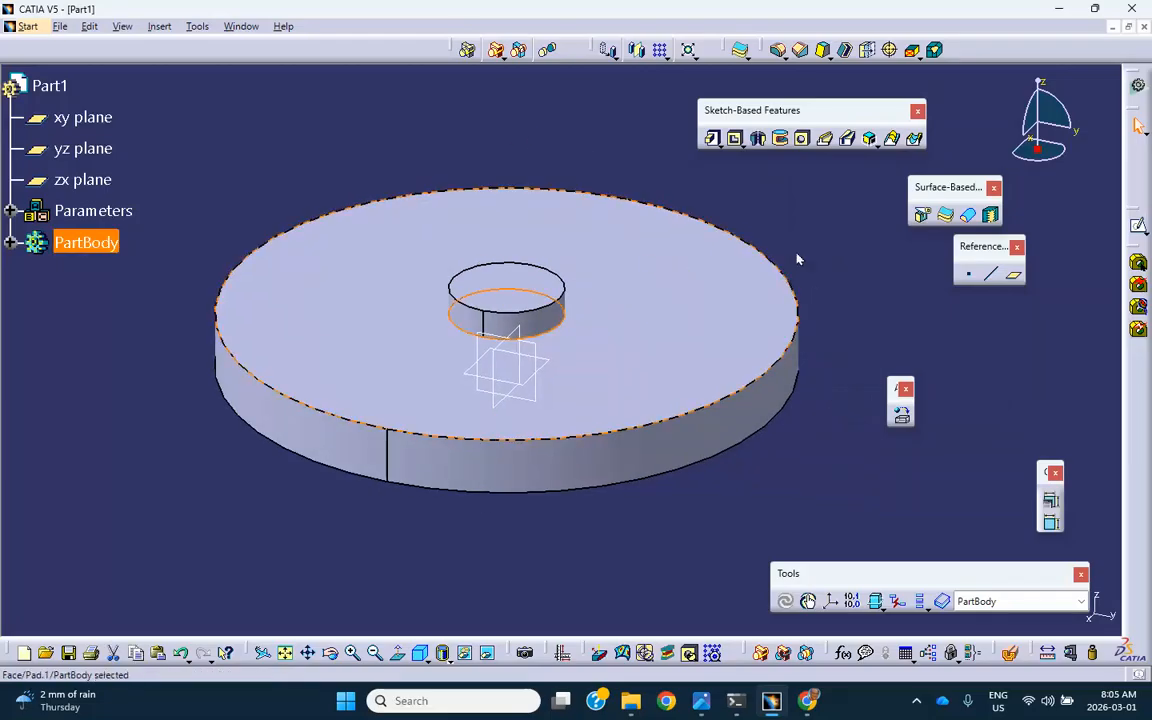
click(1138, 225)
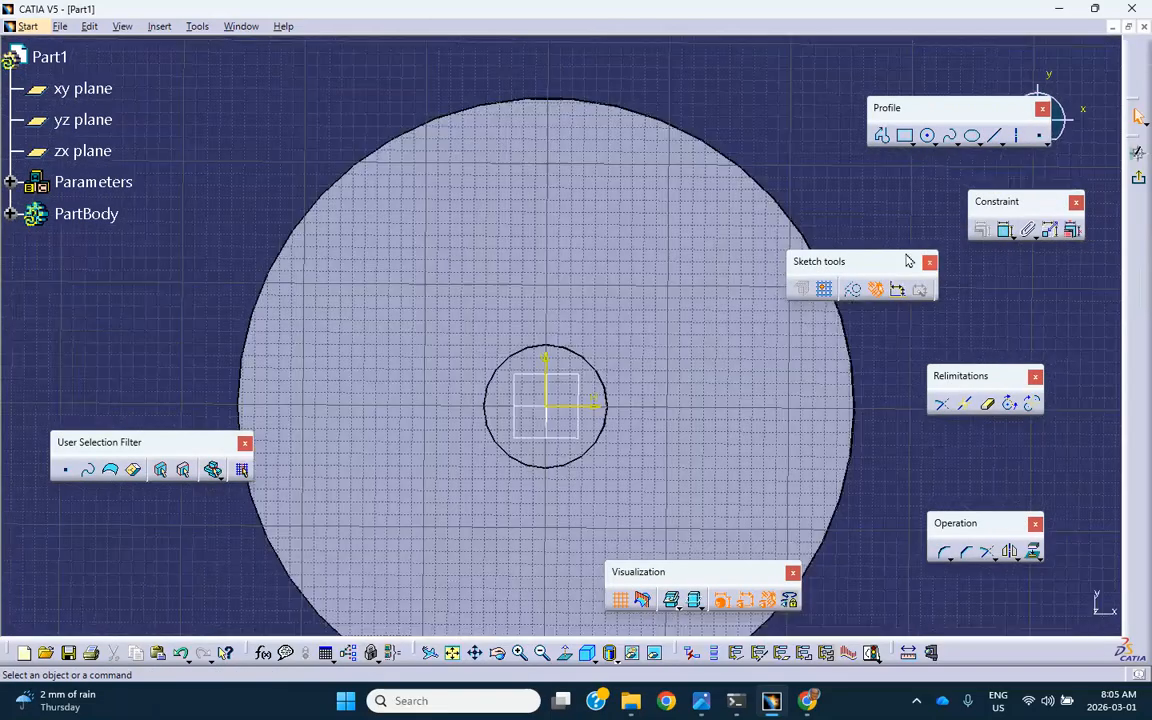
click(927, 135)
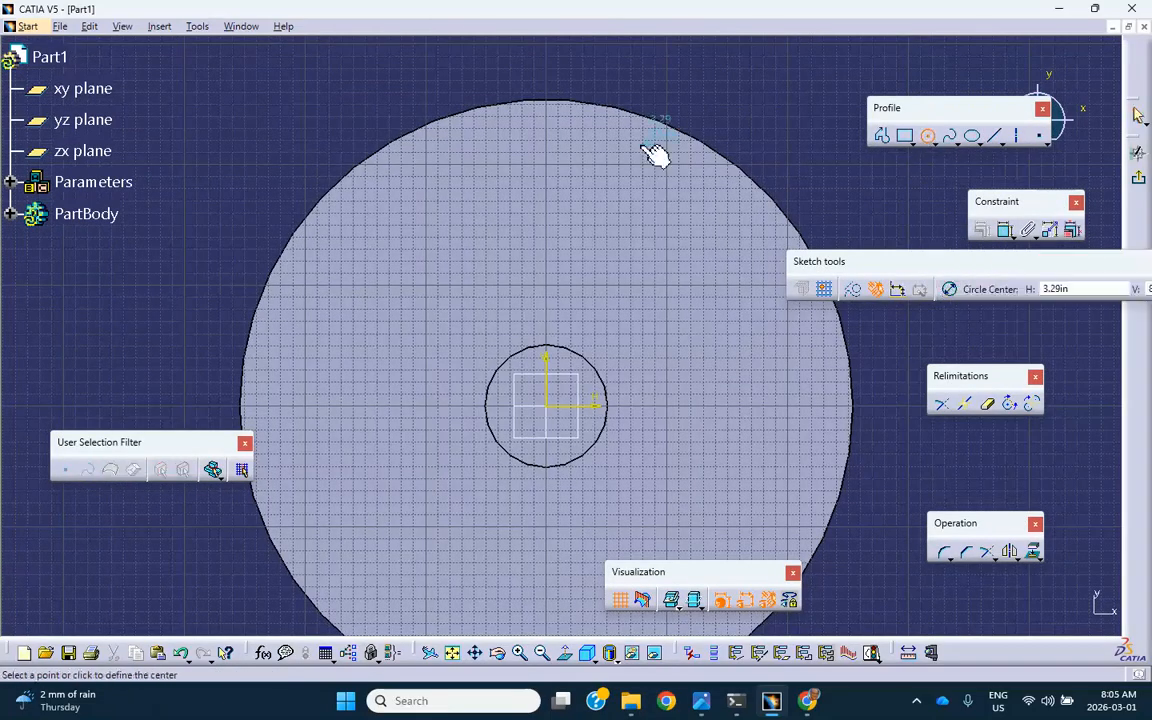
click(548, 186)
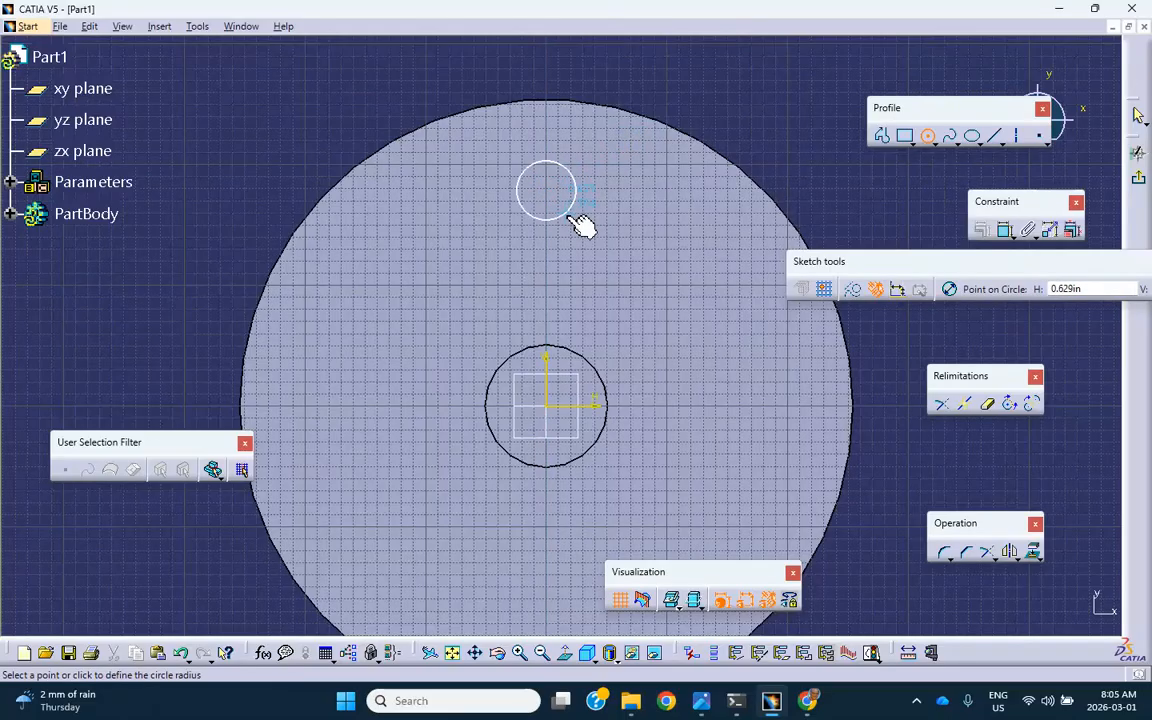
click(572, 208)
Constrain the small hole circle to a radius of 1 in.
click(1005, 230)
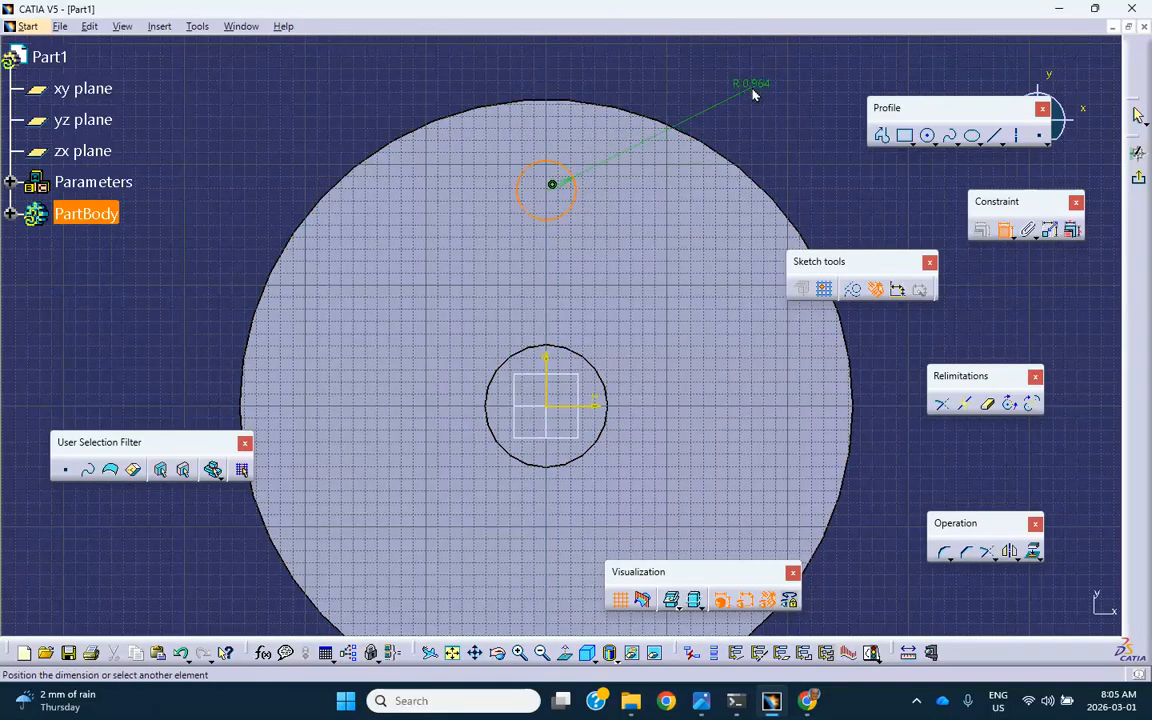
click(757, 86)
double_click(757, 84)
text(1in)
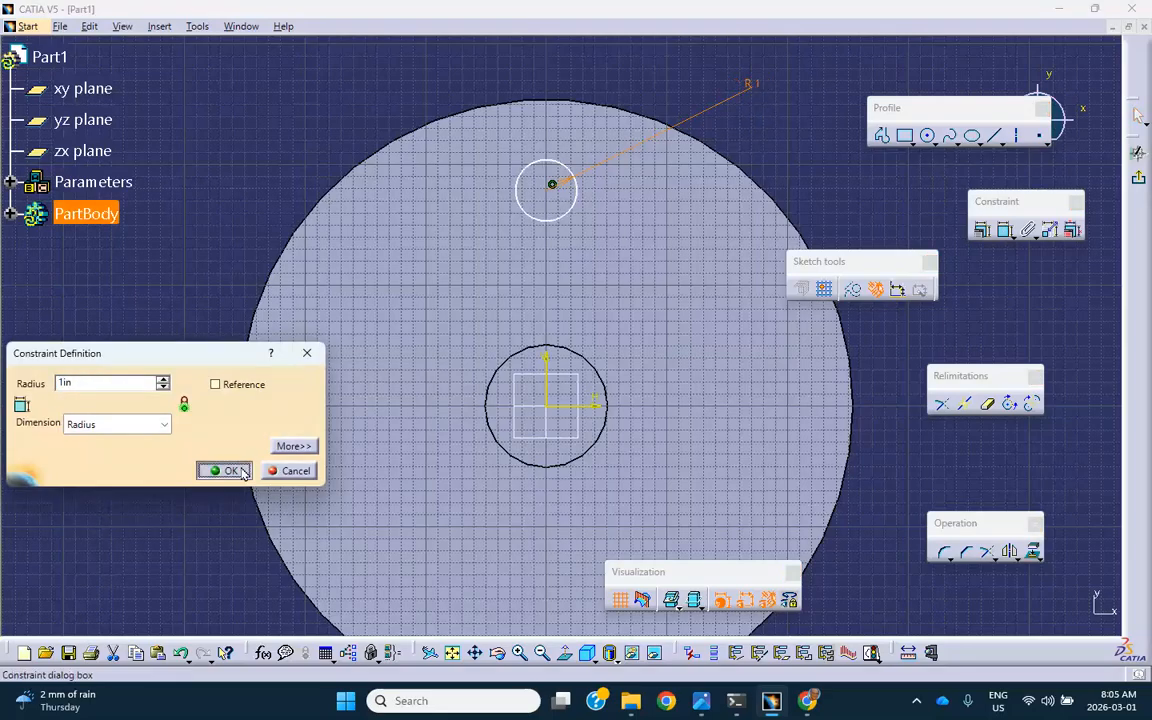
click(224, 470)
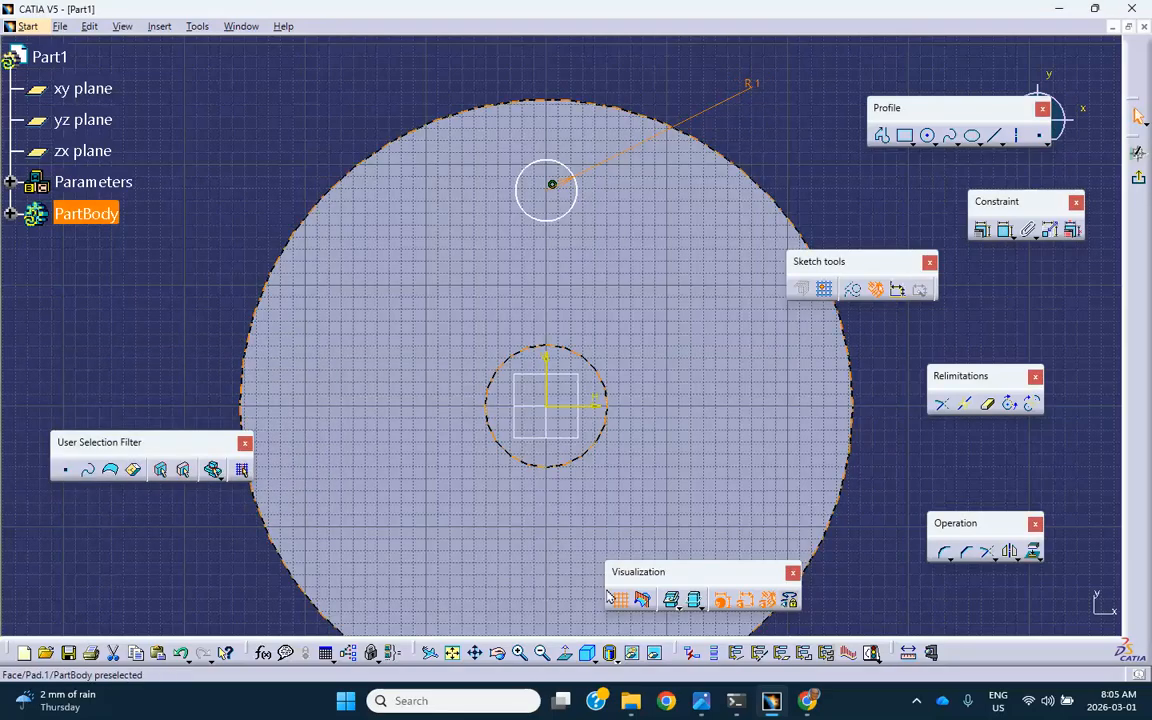
Constrain the hole circle's centre to 7 in from the origin as given in the activity drawing, and exit the sketch.
click(700, 703)
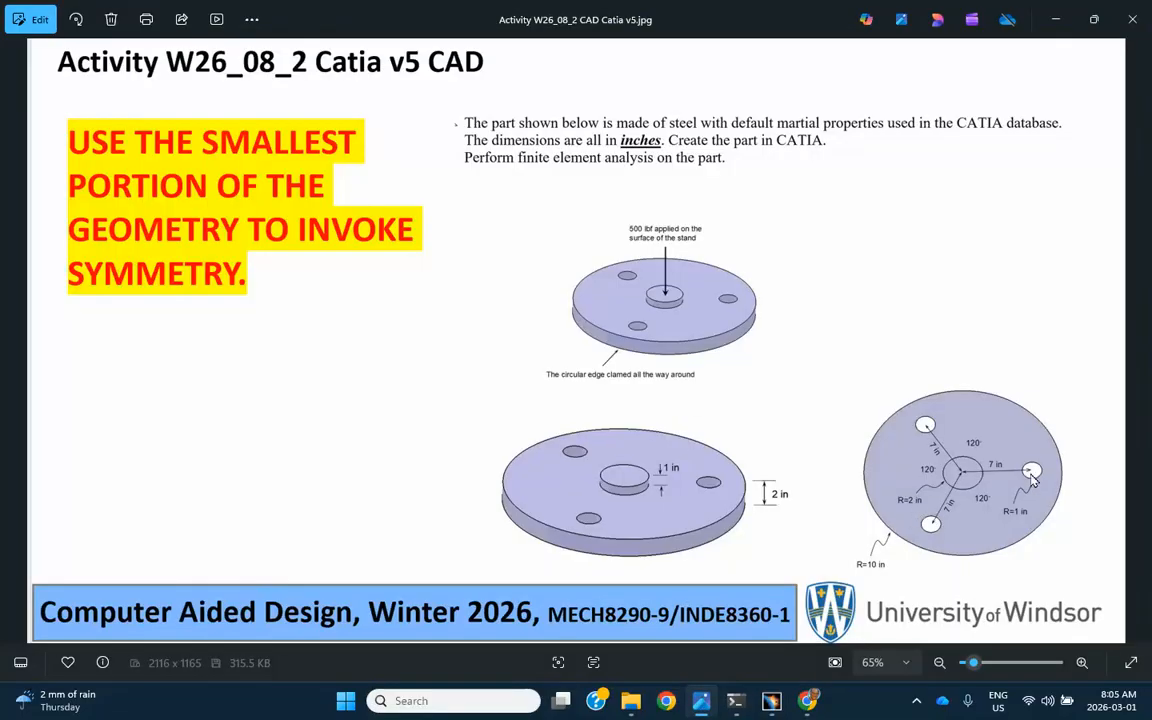
key(alt+Tab)
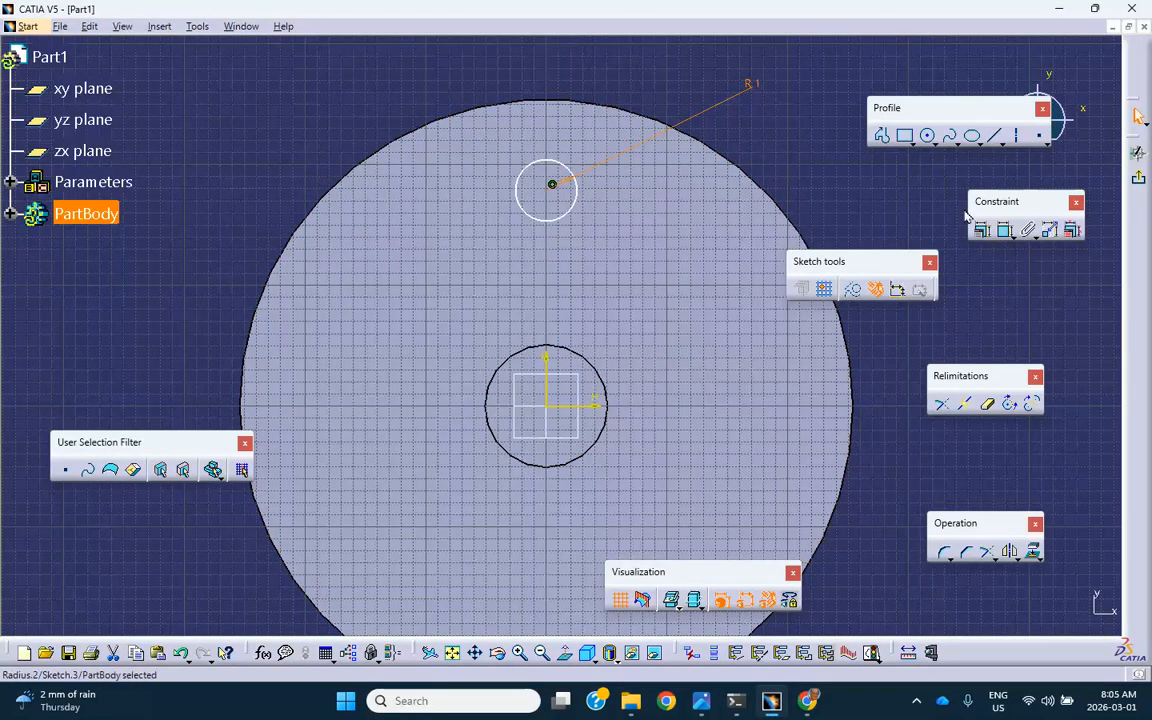
click(745, 224)
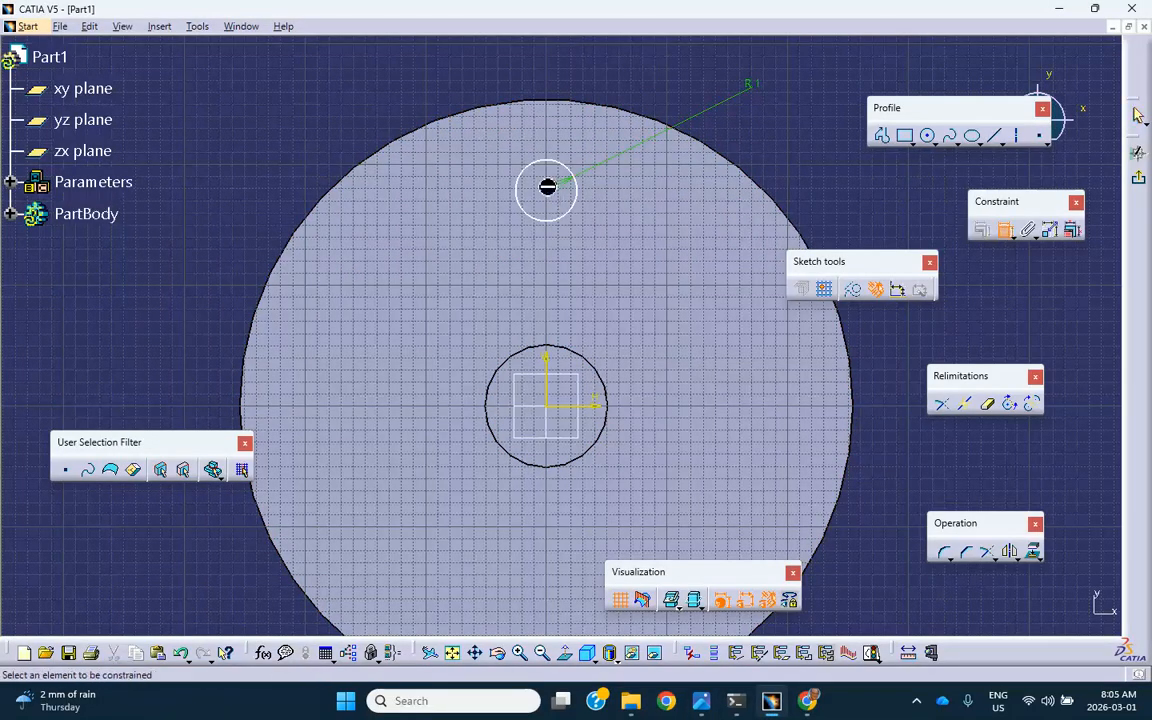
click(548, 189)
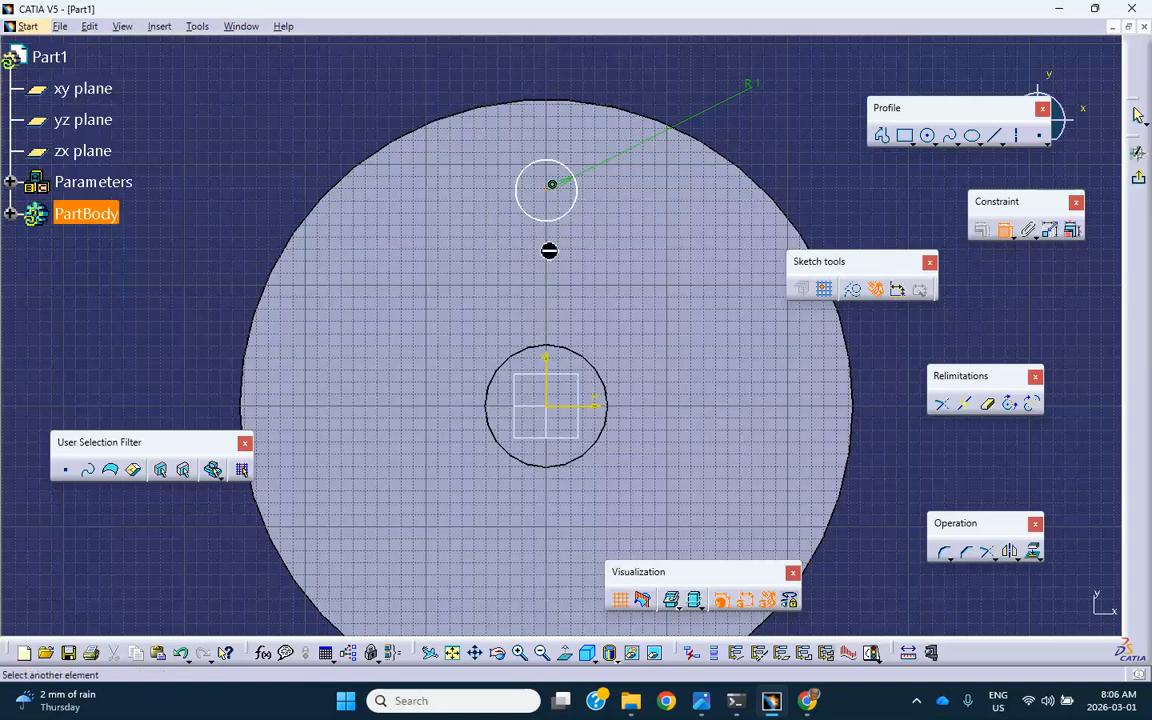
click(552, 405)
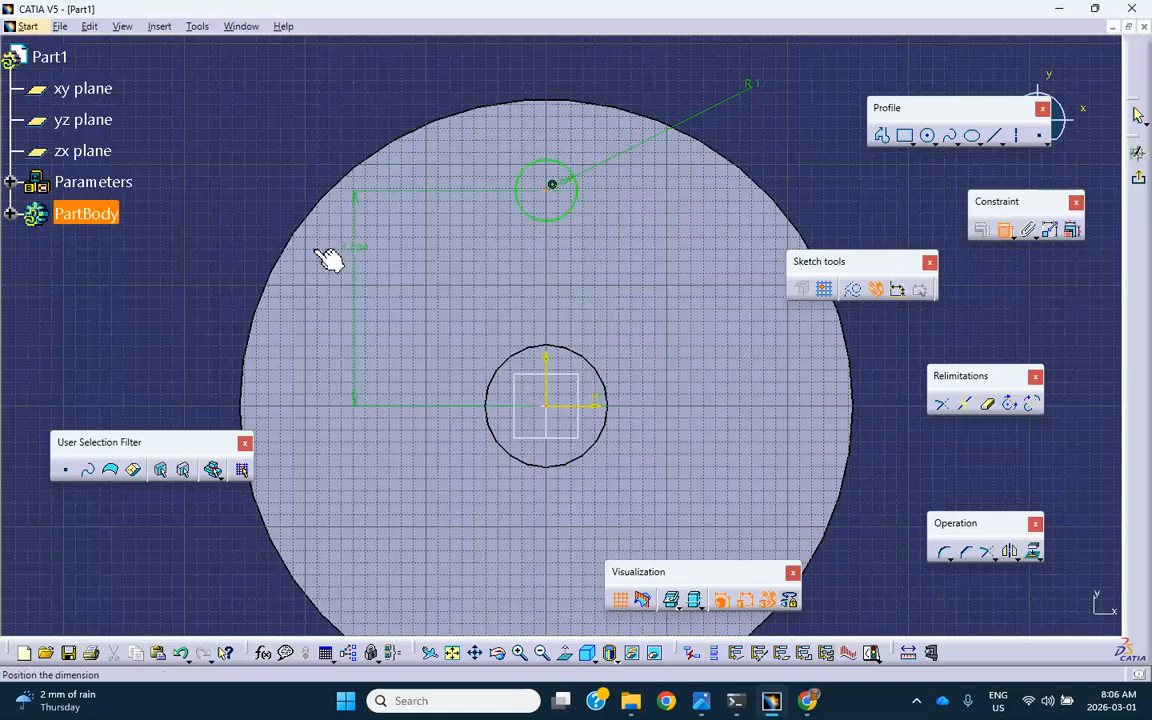
click(206, 252)
double_click(210, 254)
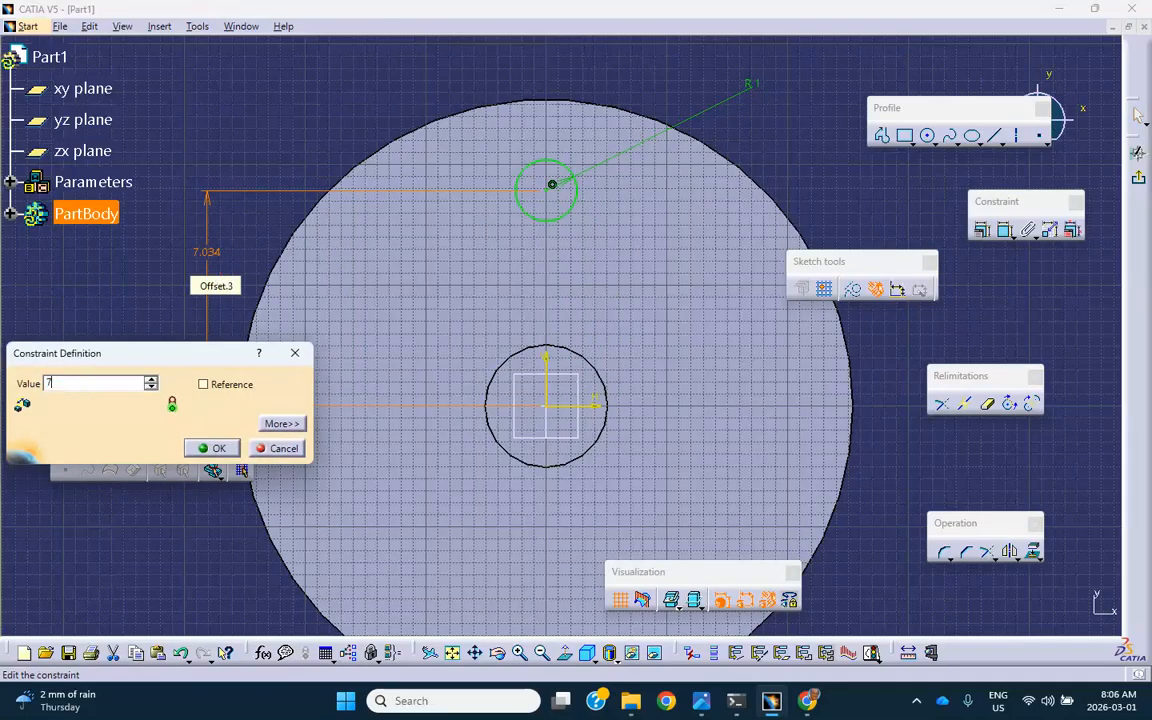
click(219, 448)
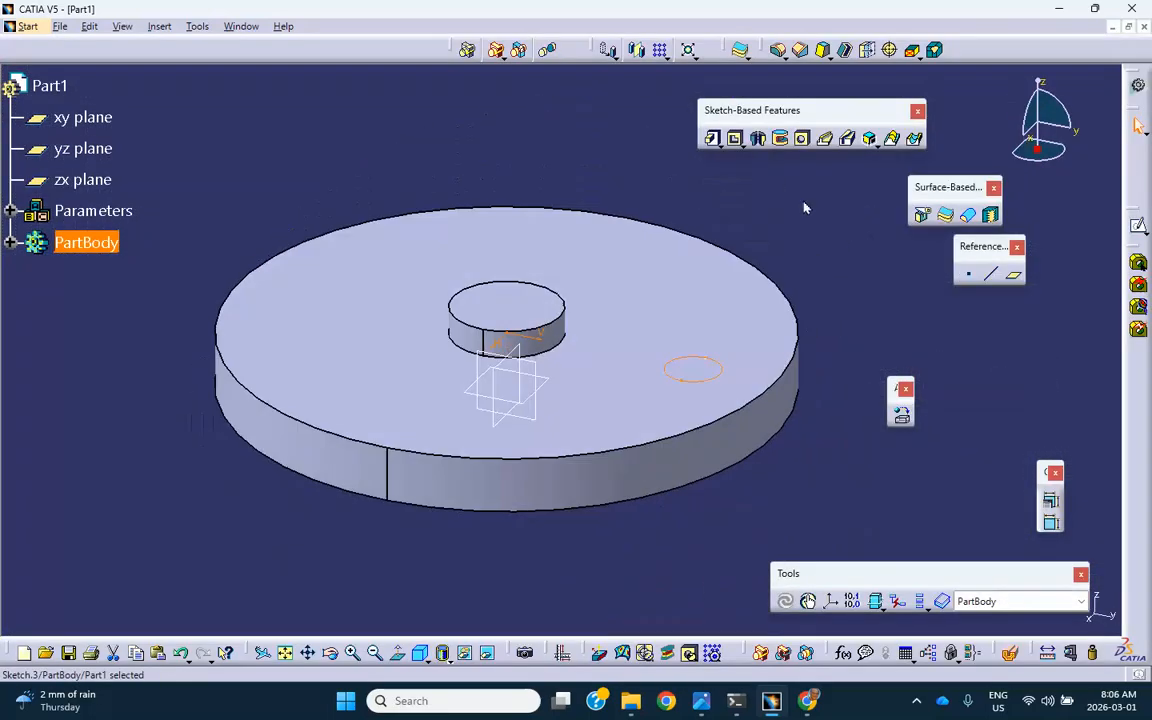
Cut the hole circle through the disc as a pocket with the limit type Up to last.
click(734, 138)
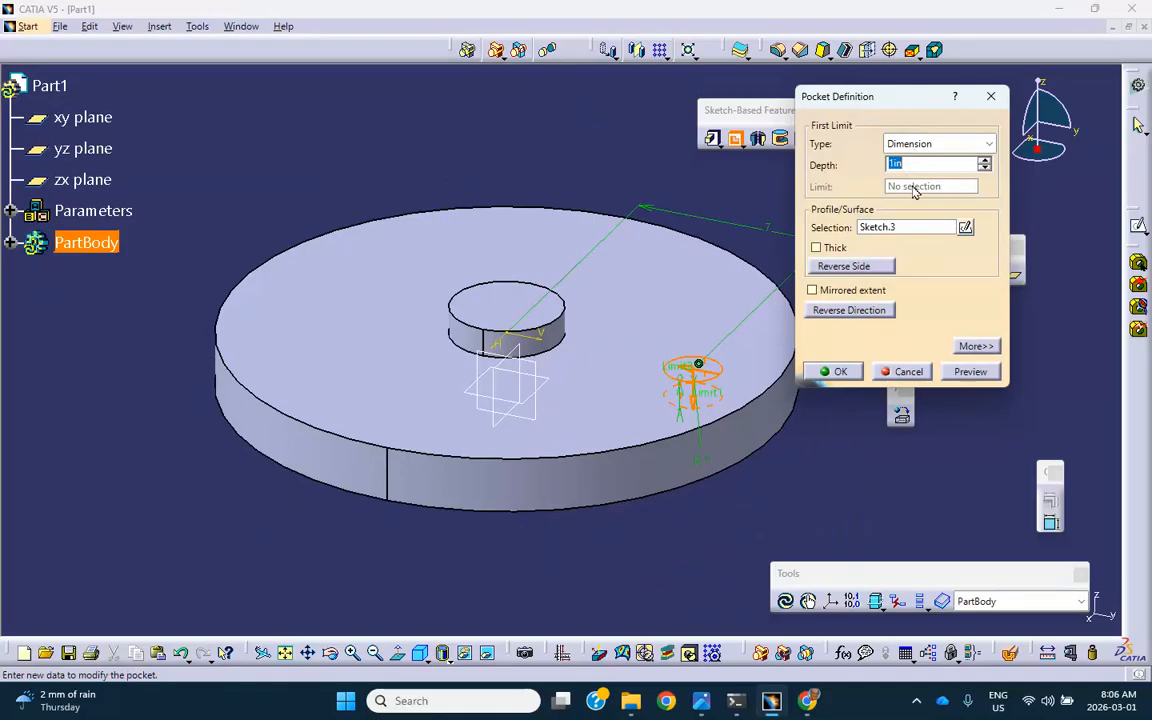
click(928, 146)
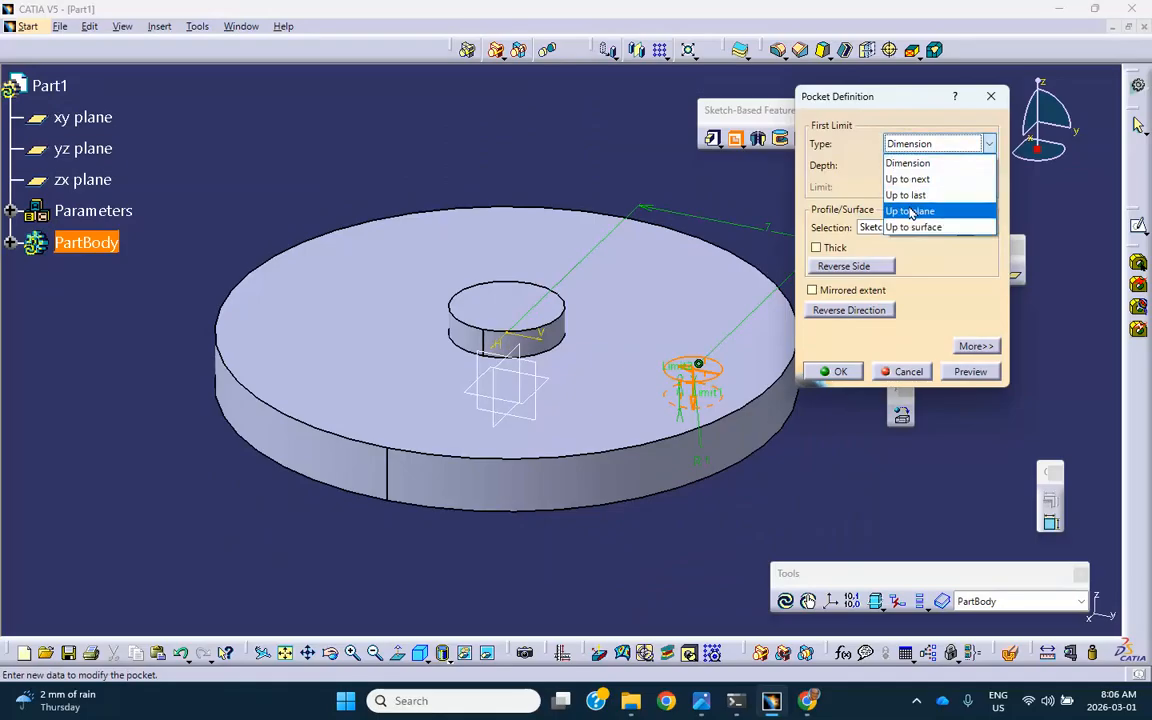
click(912, 208)
click(924, 146)
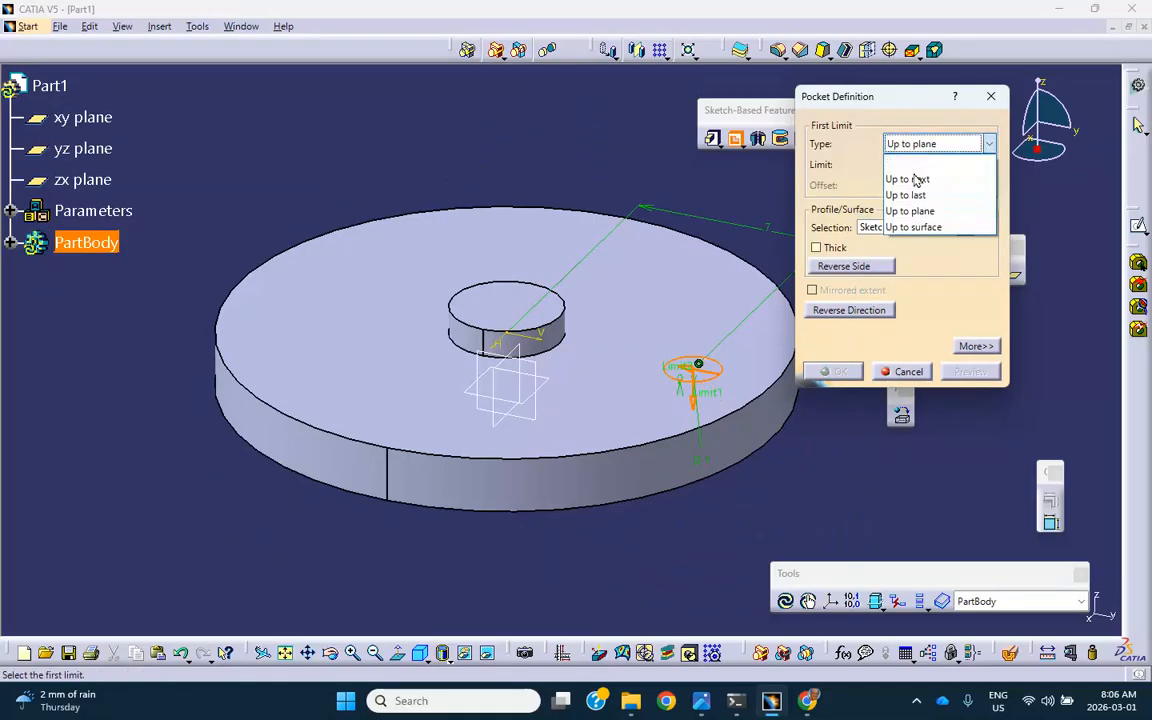
click(904, 193)
click(841, 371)
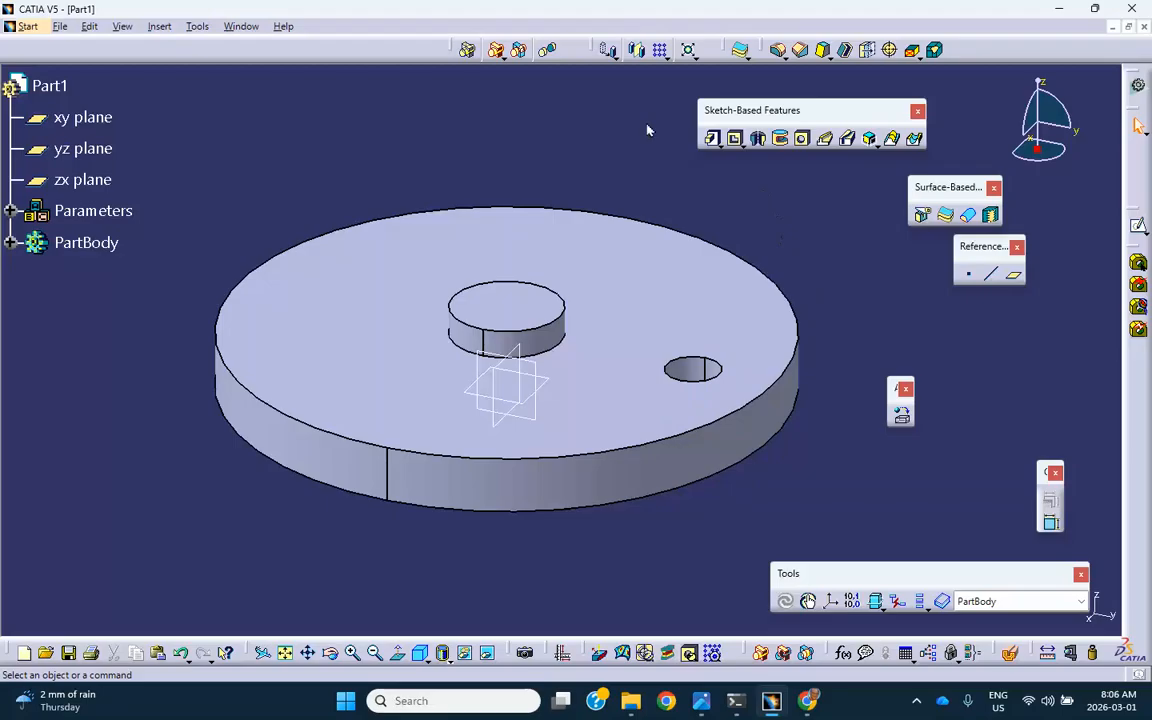
Set up a circular pattern as a complete crown with 3 instances.
click(664, 56)
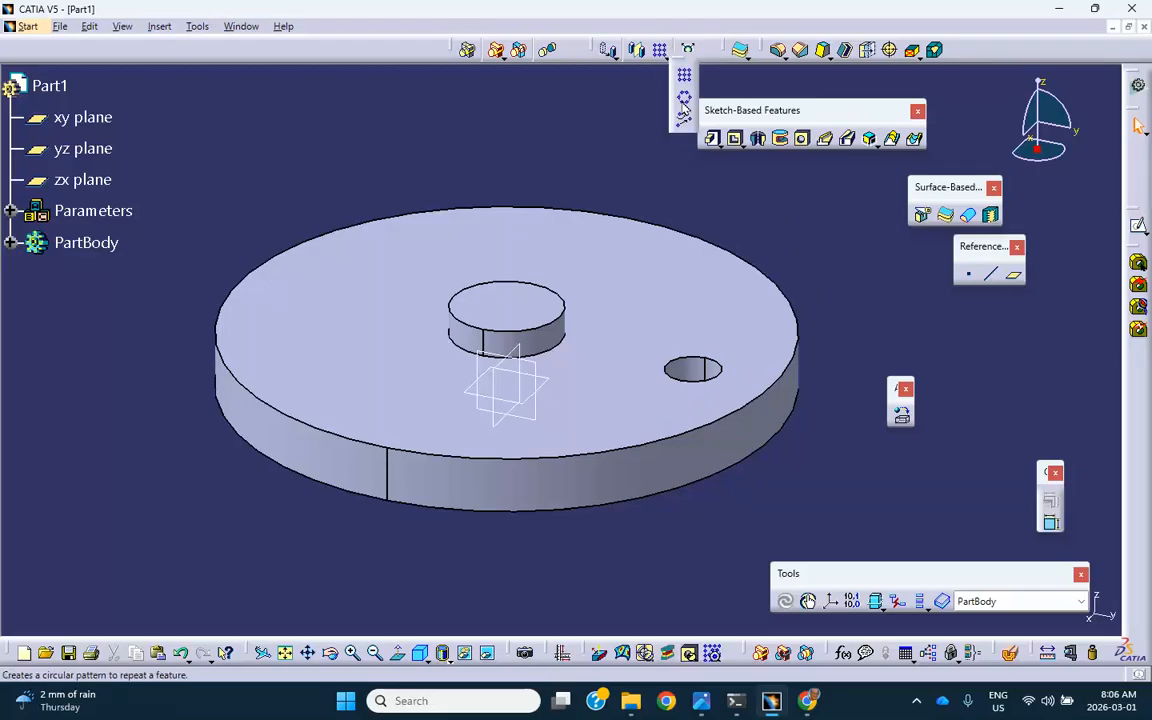
click(684, 97)
middle_drag(603, 118, 573, 135)
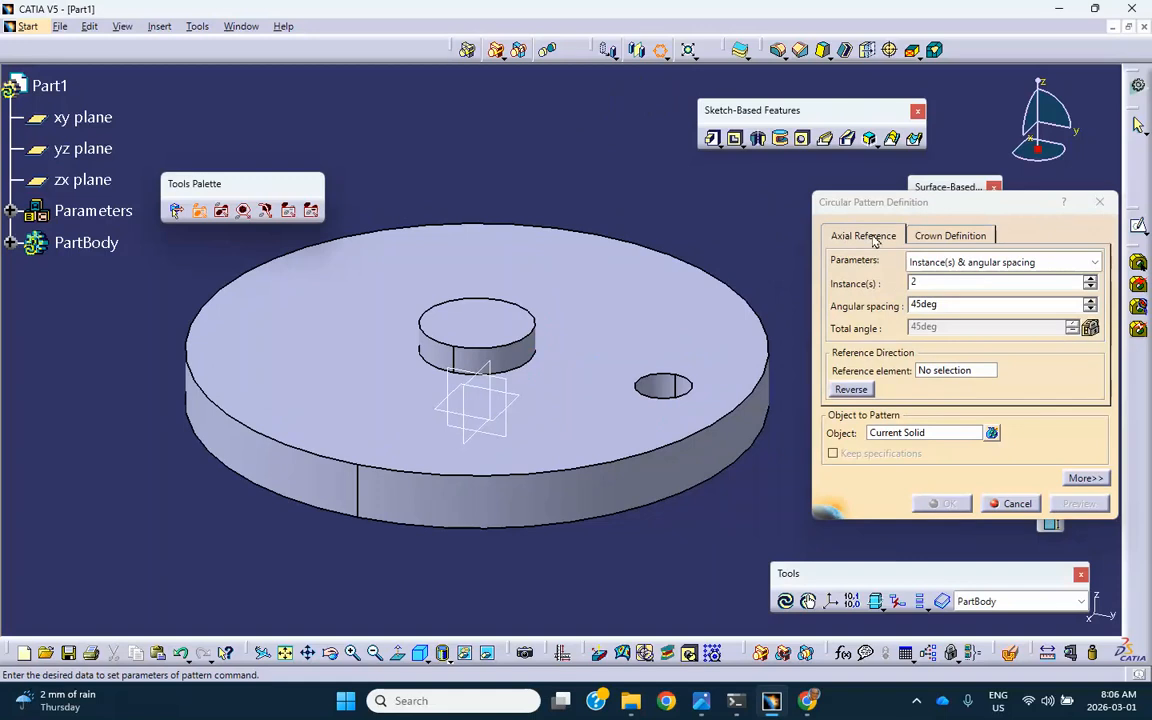
click(955, 262)
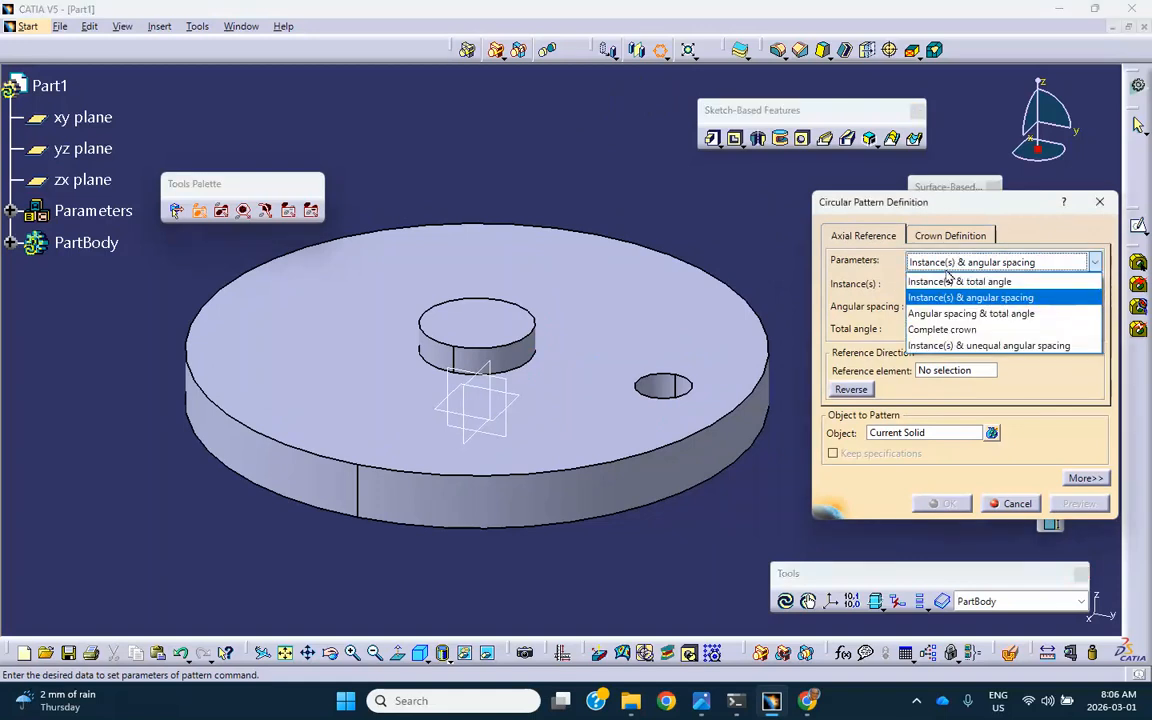
click(930, 330)
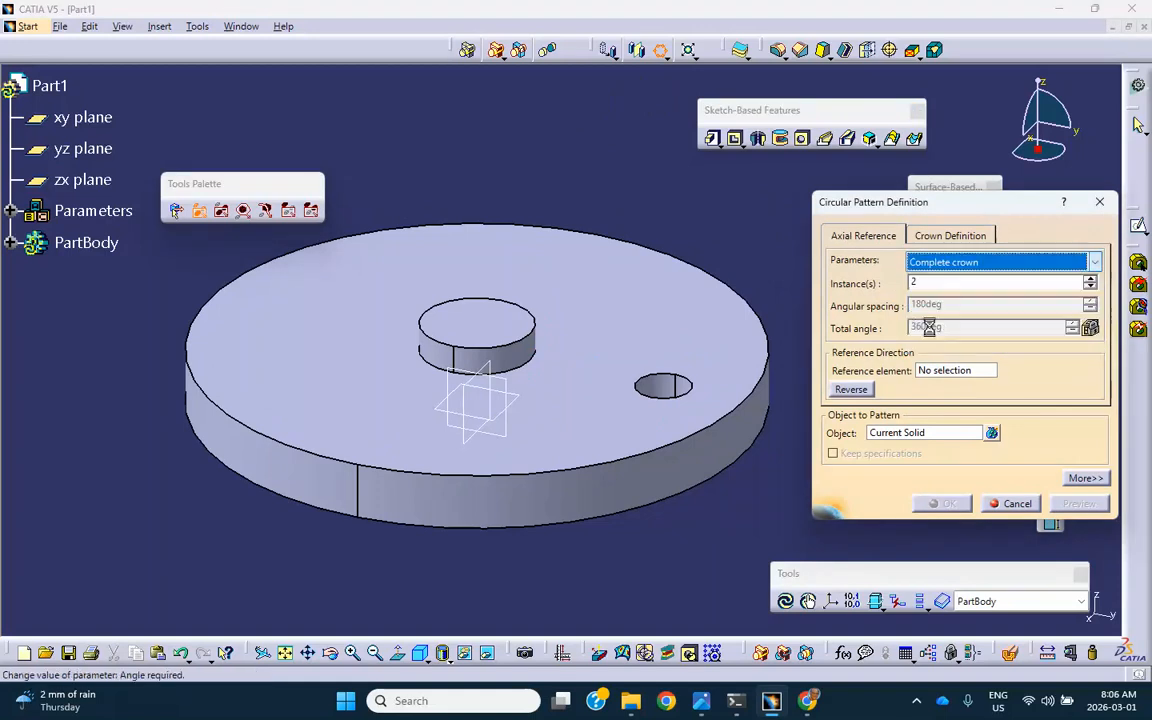
click(1090, 281)
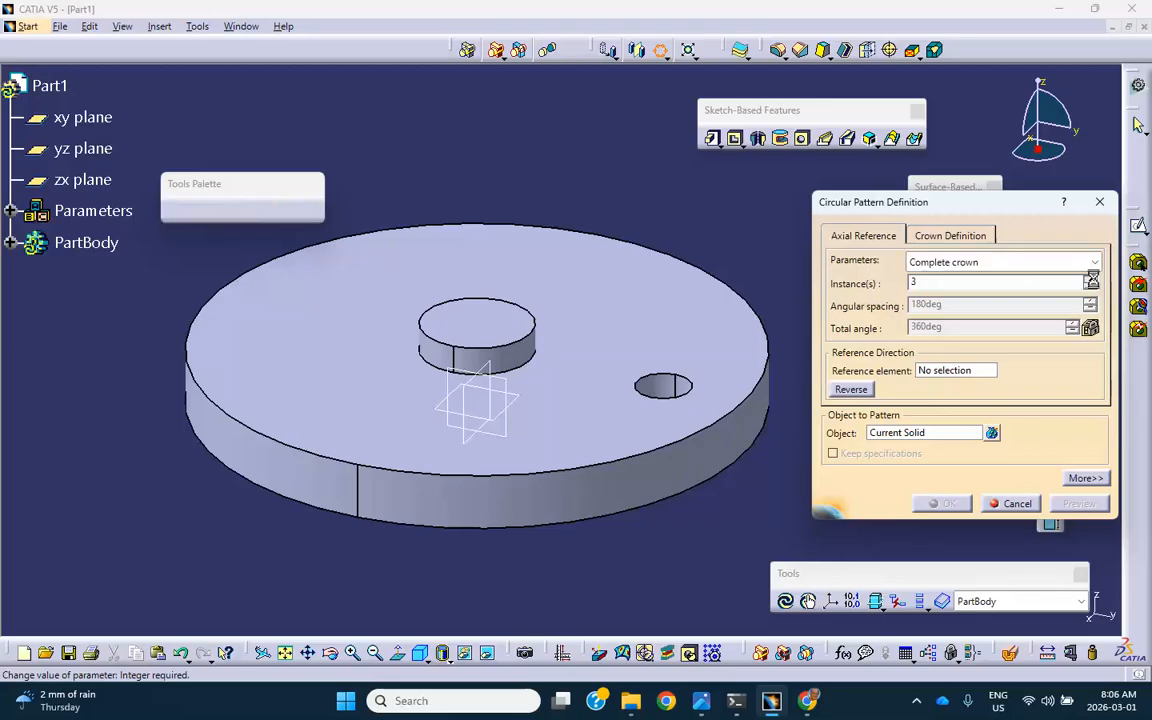
Pattern the hole pocket around the disc's centre, using the boss's top face as the reference element, and create the pattern.
click(930, 436)
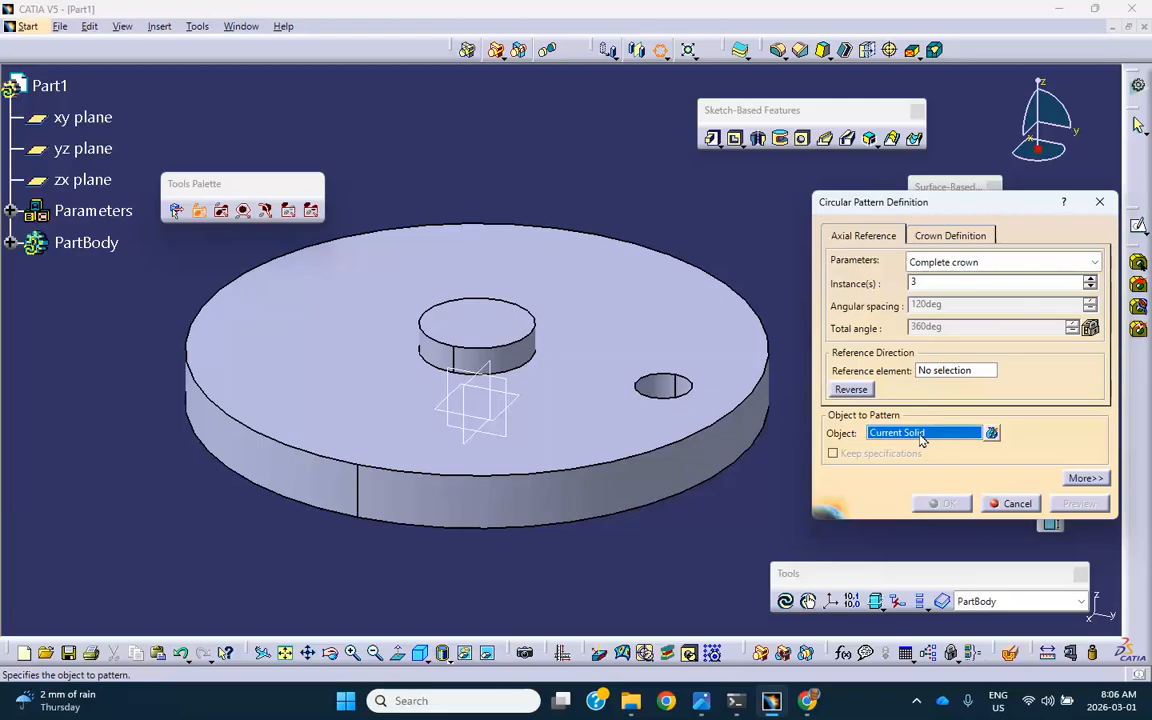
click(10, 243)
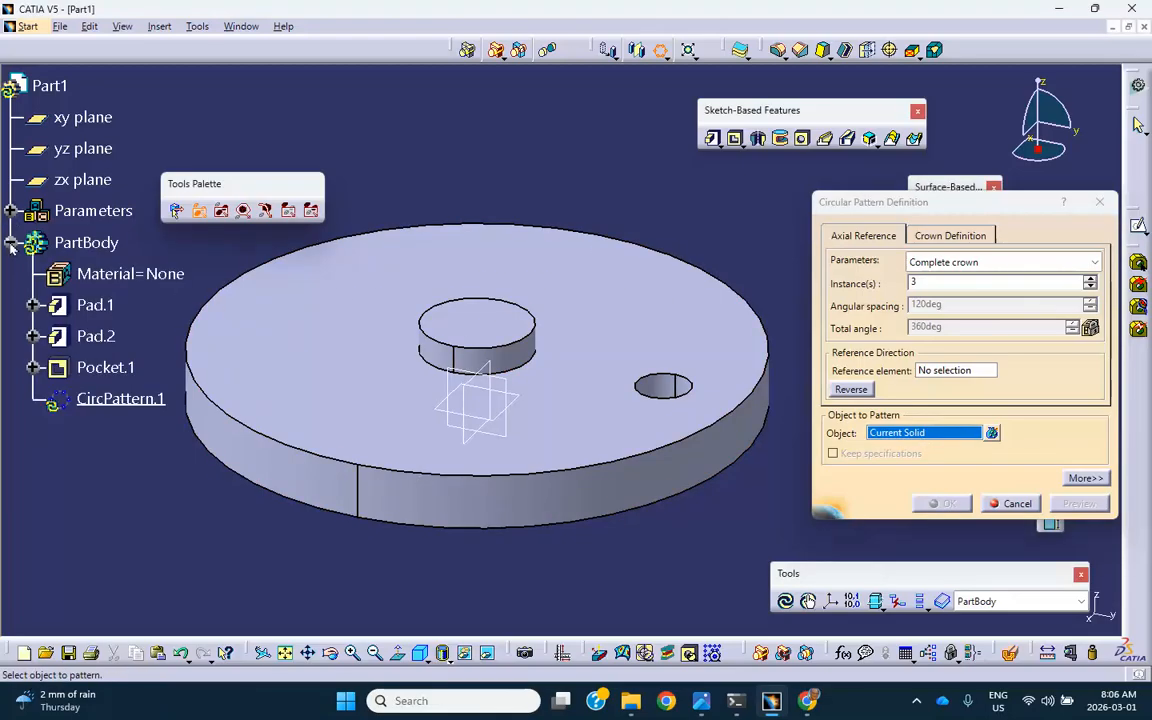
click(122, 368)
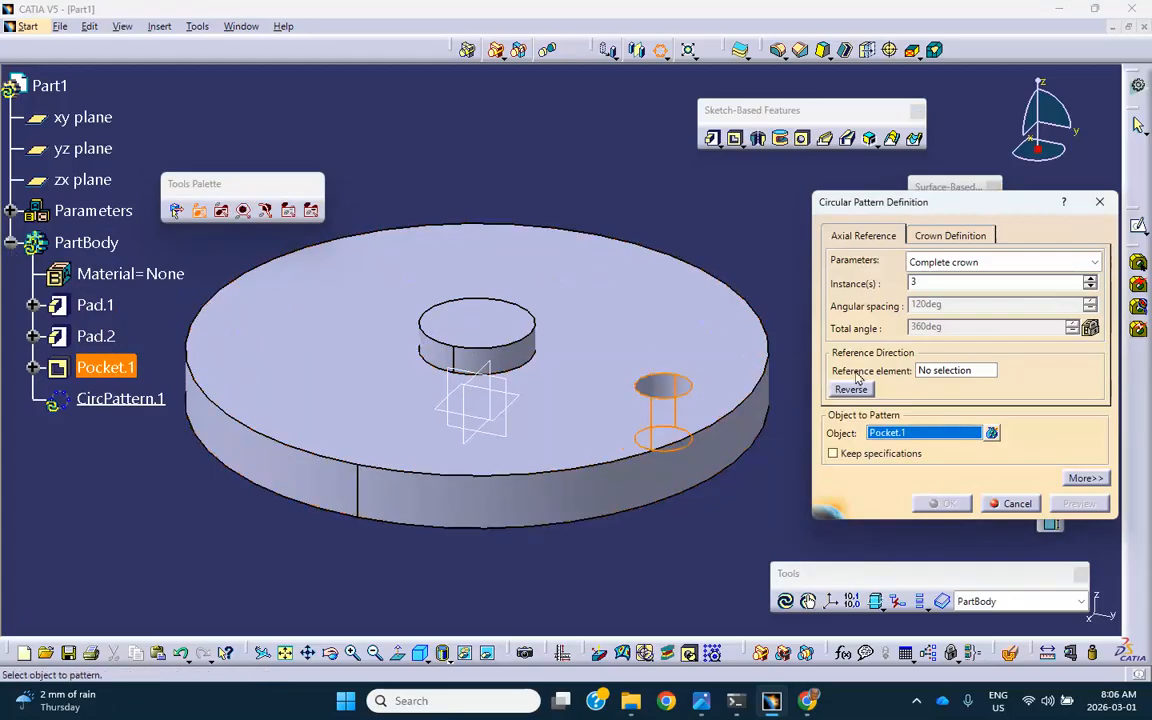
click(944, 371)
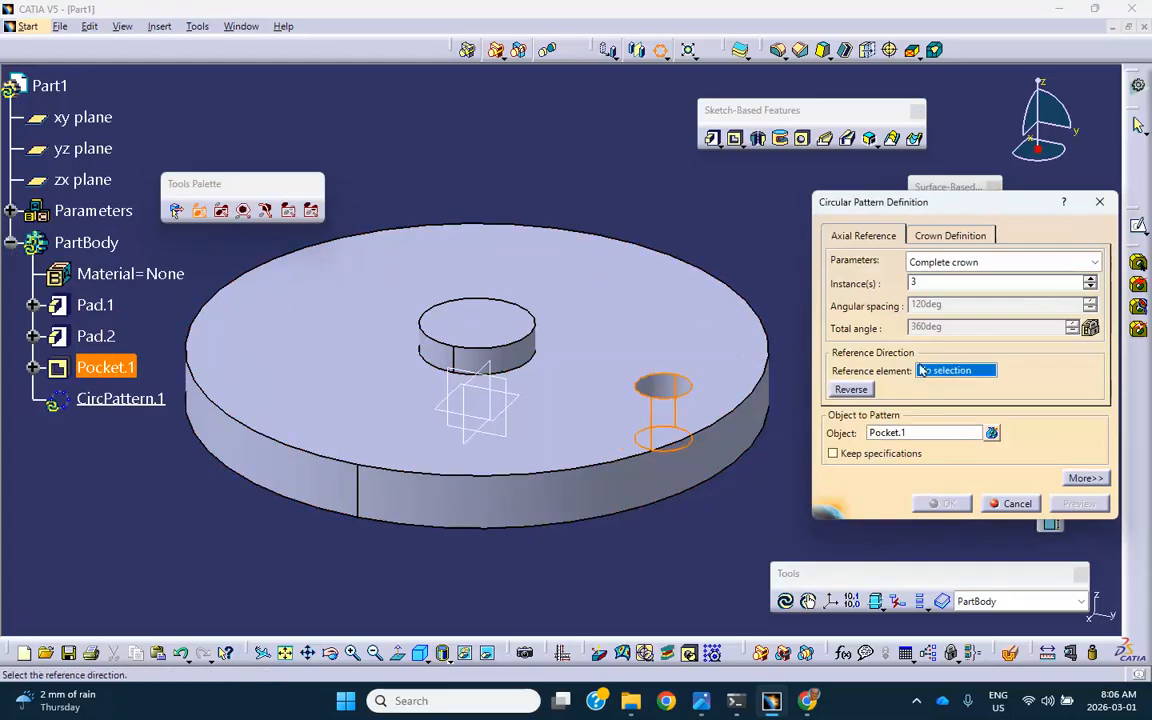
click(478, 325)
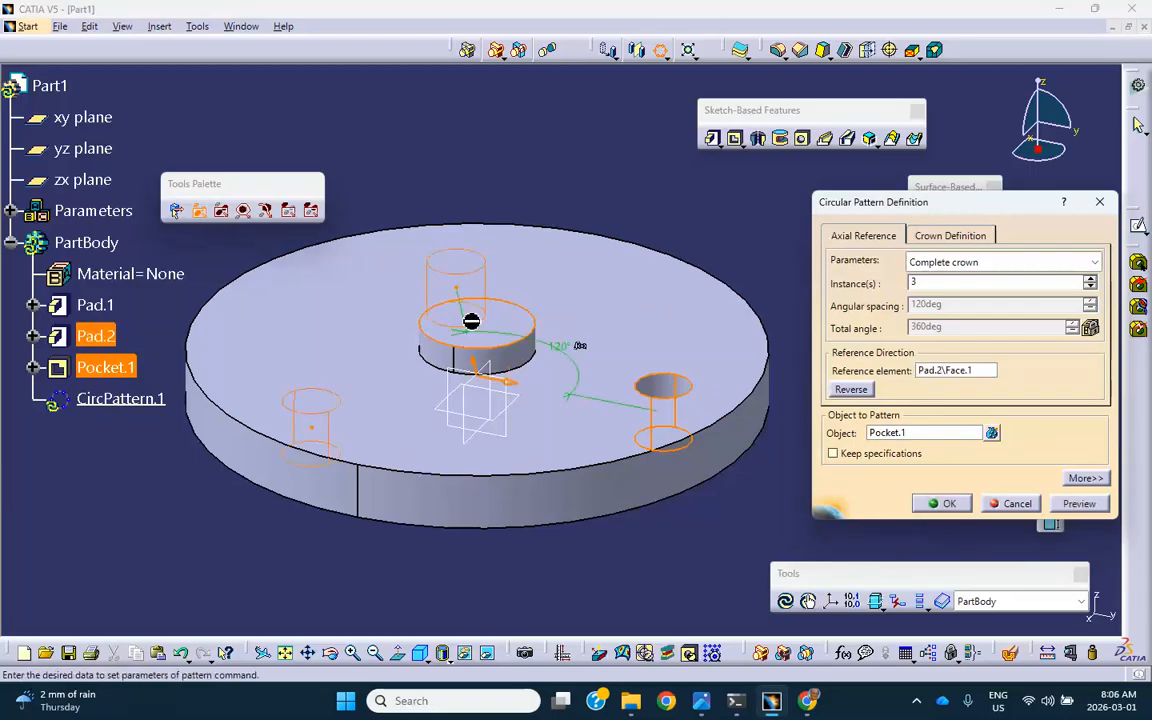
middle_drag(510, 242, 600, 330)
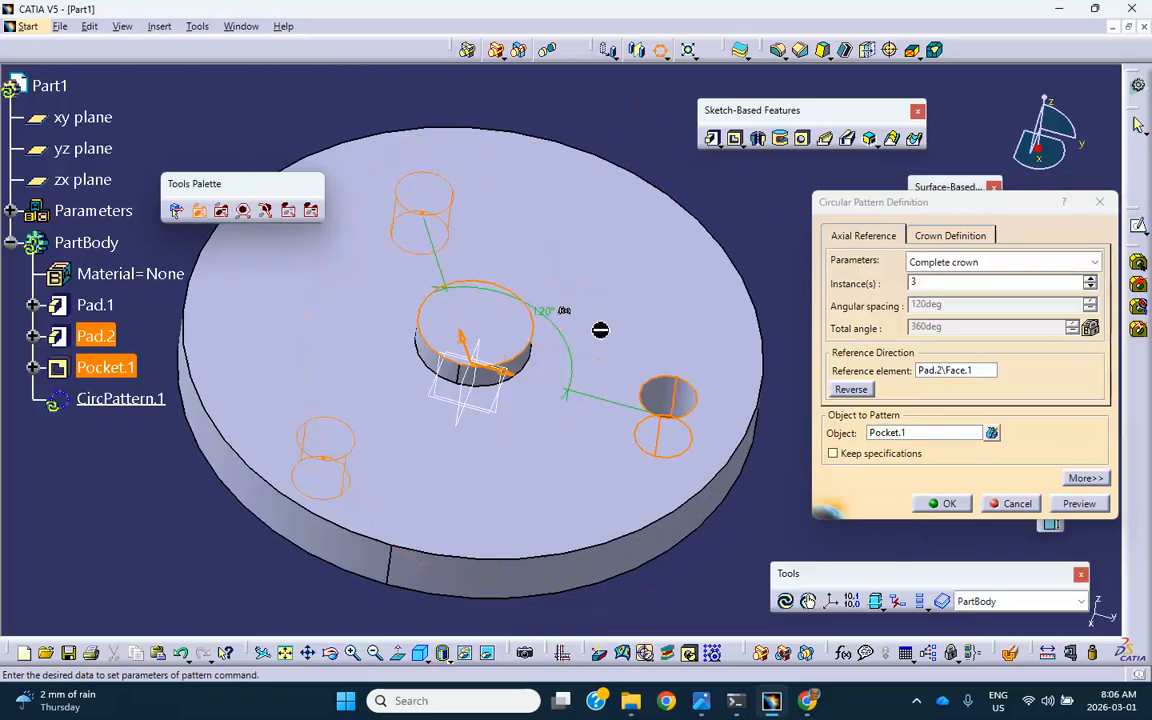
click(943, 503)
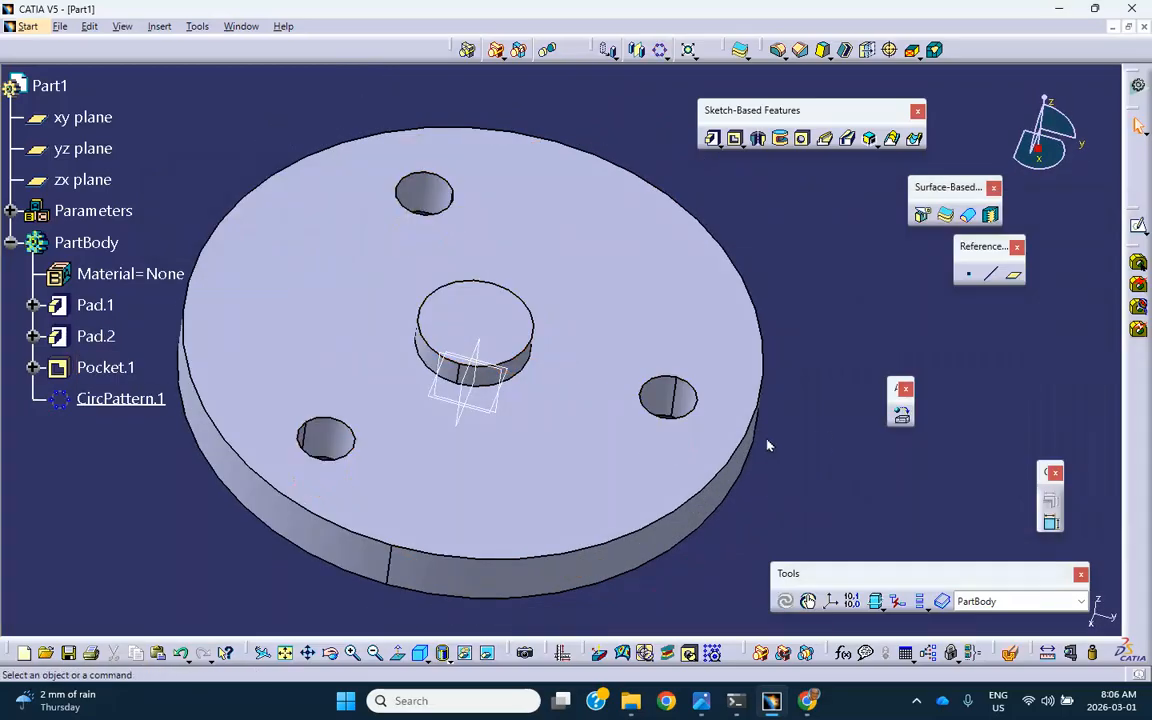
Apply the Steel material from the metal catalog to the whole part.
middle_drag(618, 445, 617, 396)
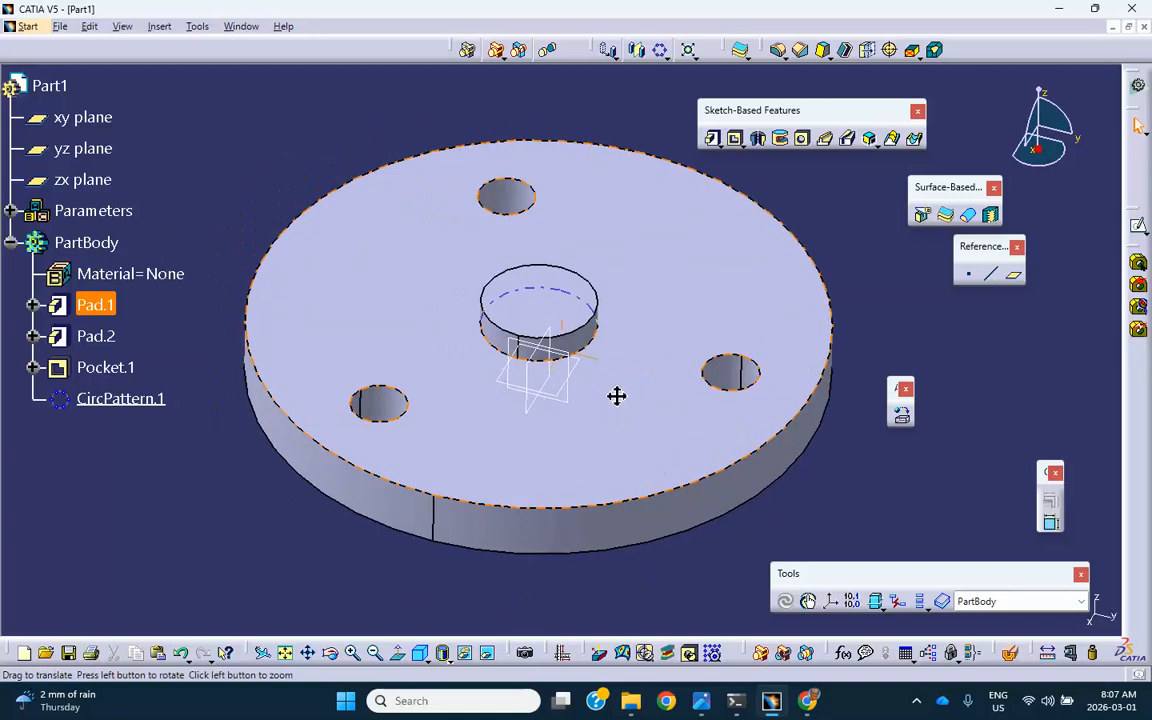
click(882, 437)
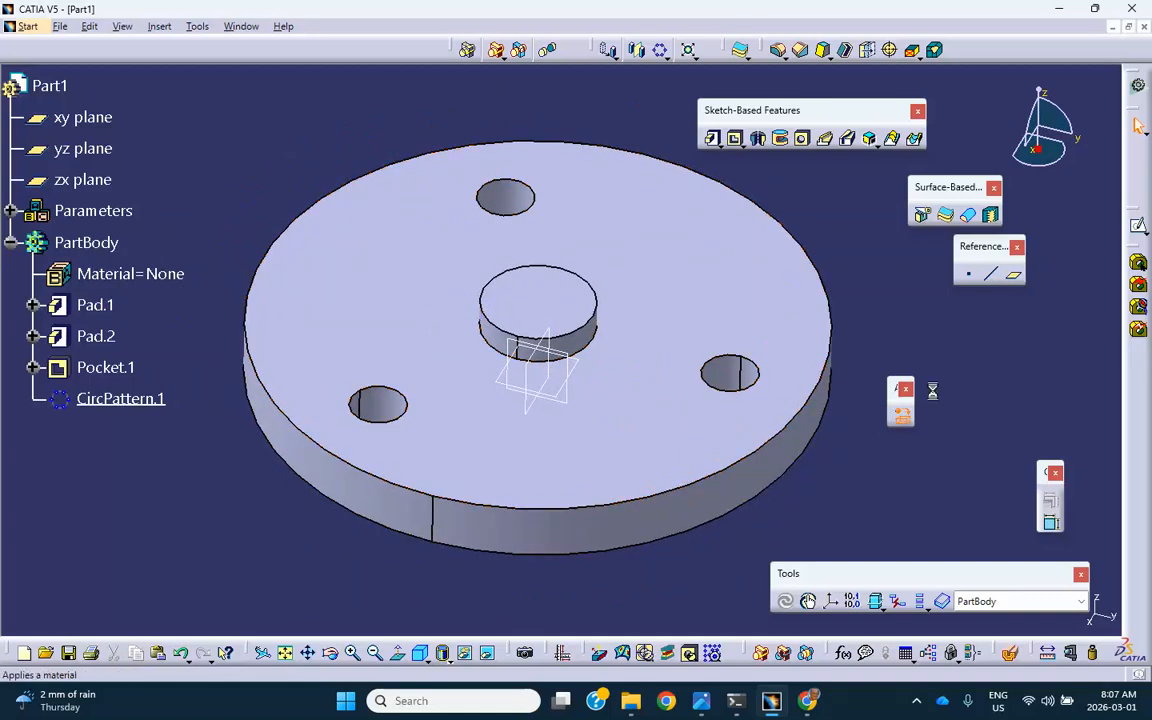
click(901, 414)
scroll(748, 275, down, 3)
click(635, 390)
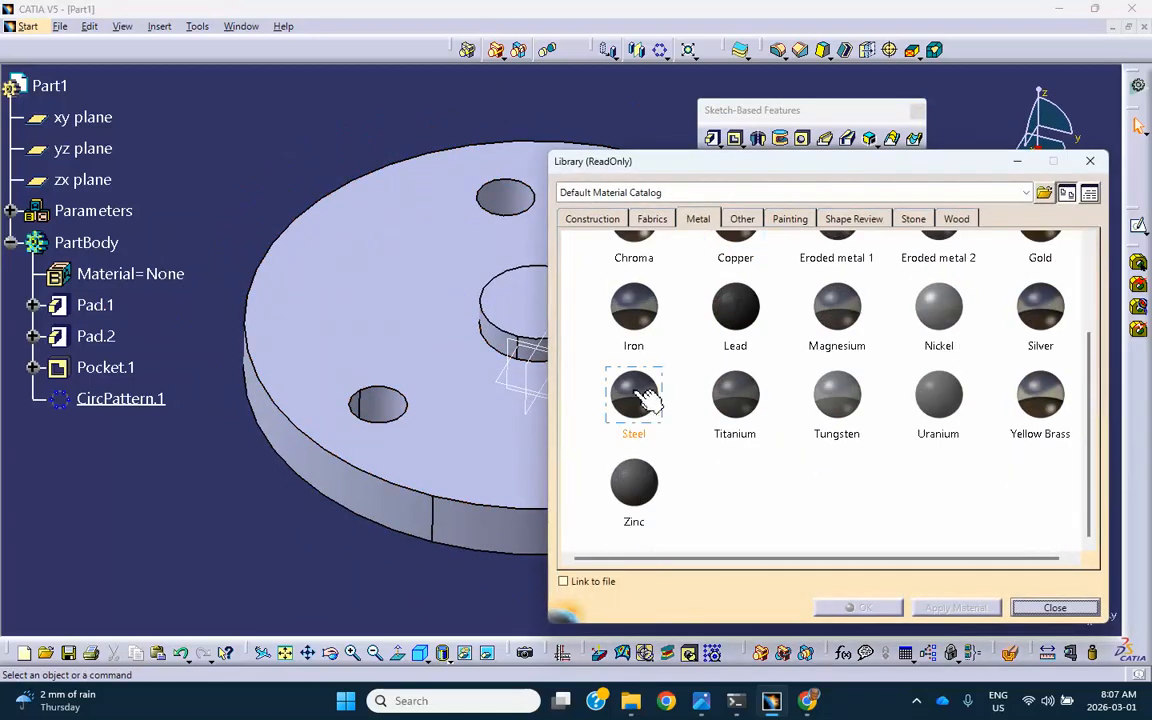
click(442, 308)
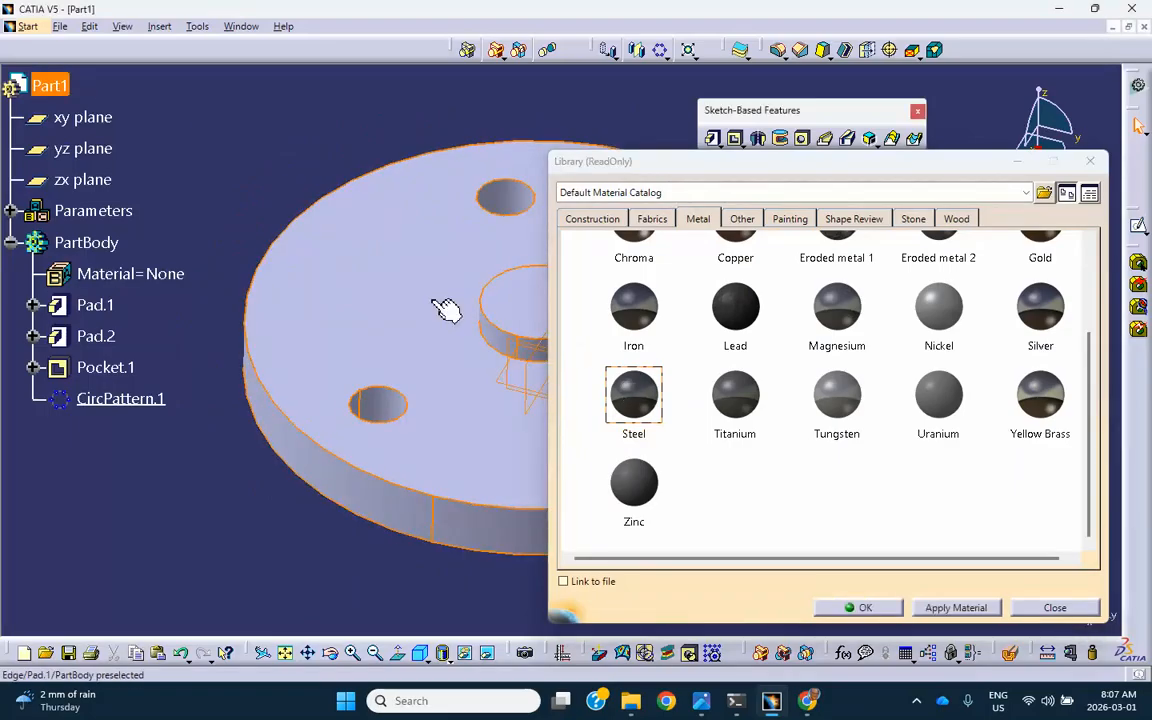
click(858, 607)
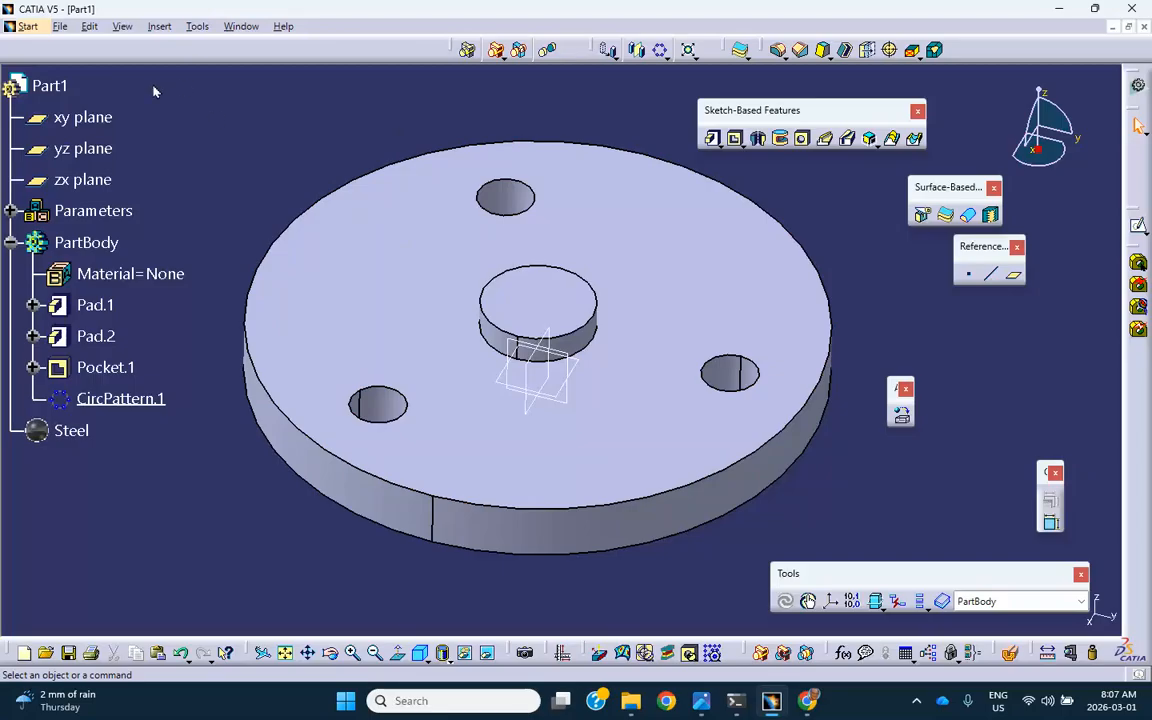
Open Save Management, start a Save As for the new part file and choose the Desktop as the location.
click(59, 28)
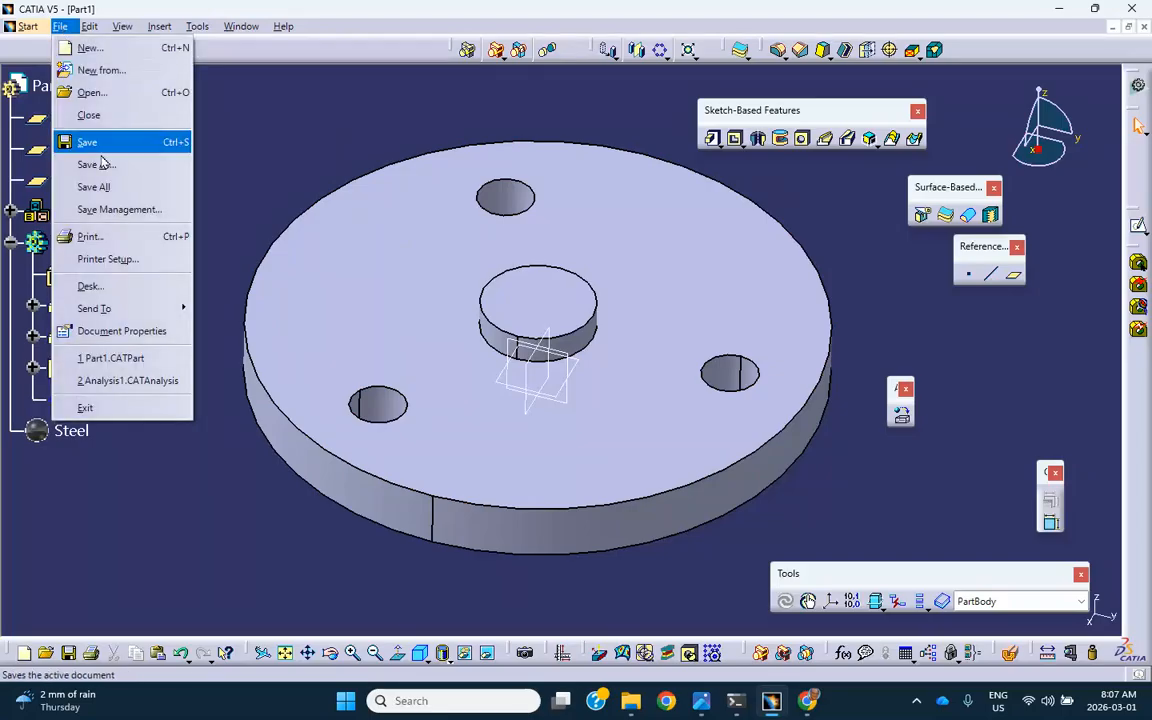
click(100, 209)
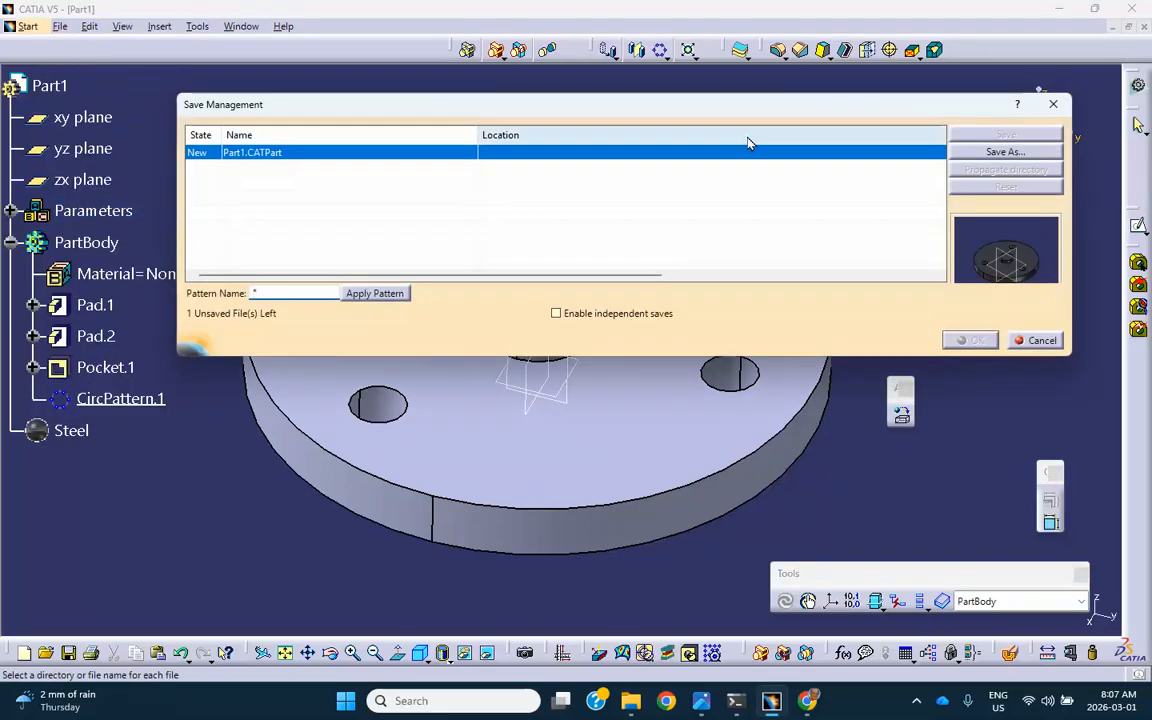
click(976, 153)
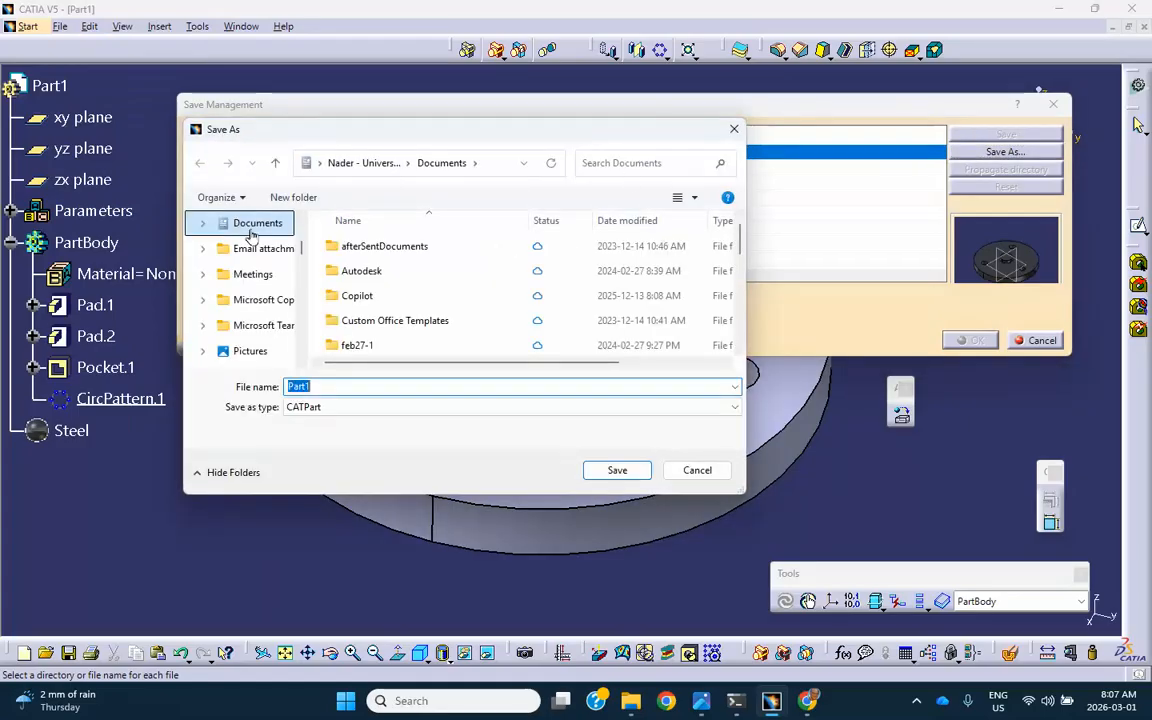
scroll(257, 285, down, 1)
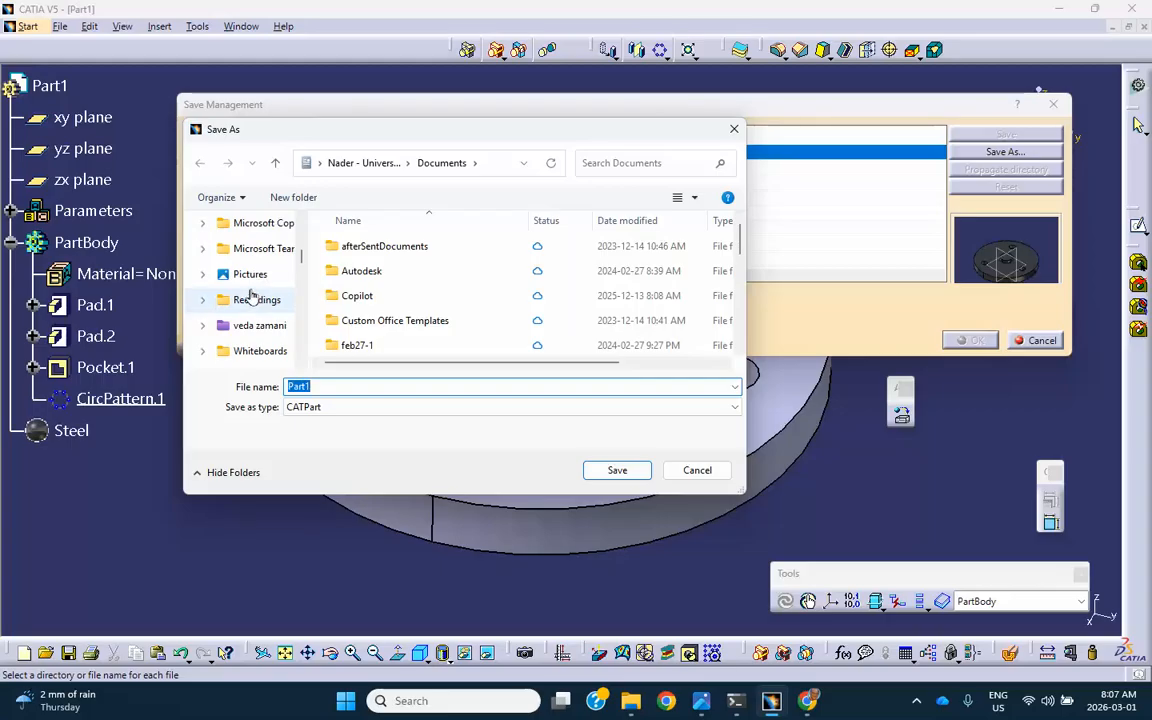
scroll(253, 293, up, 5)
scroll(262, 300, down, 5)
scroll(256, 295, down, 3)
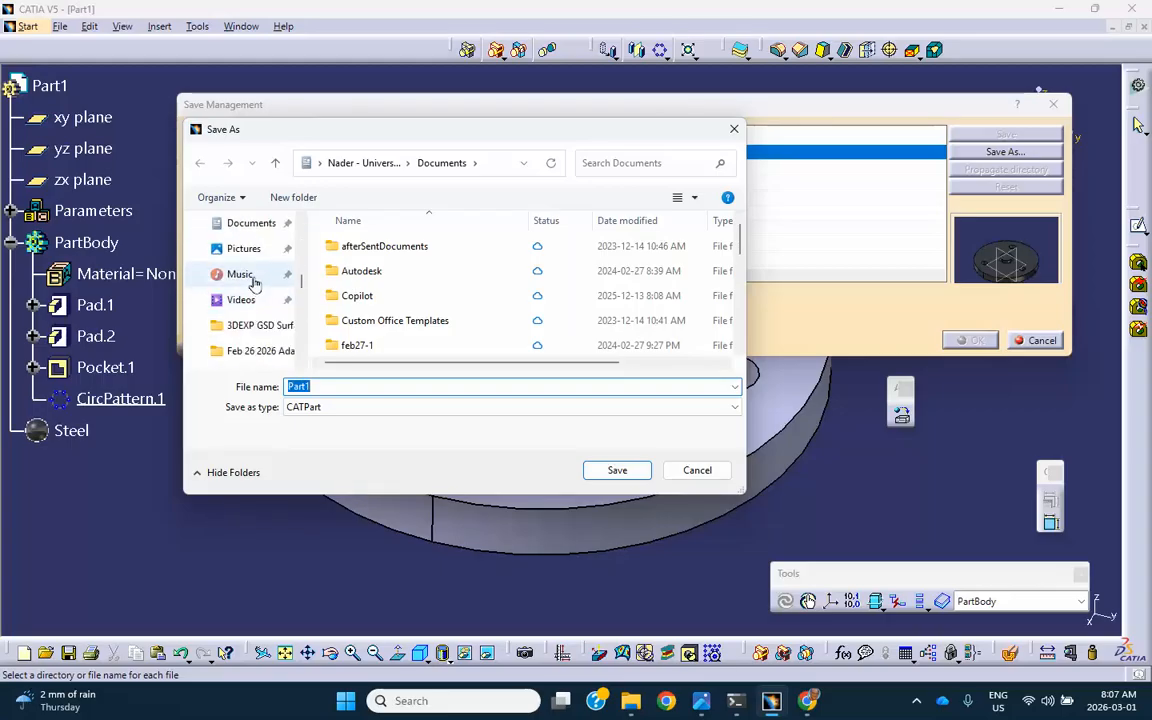
scroll(254, 283, up, 1)
click(250, 250)
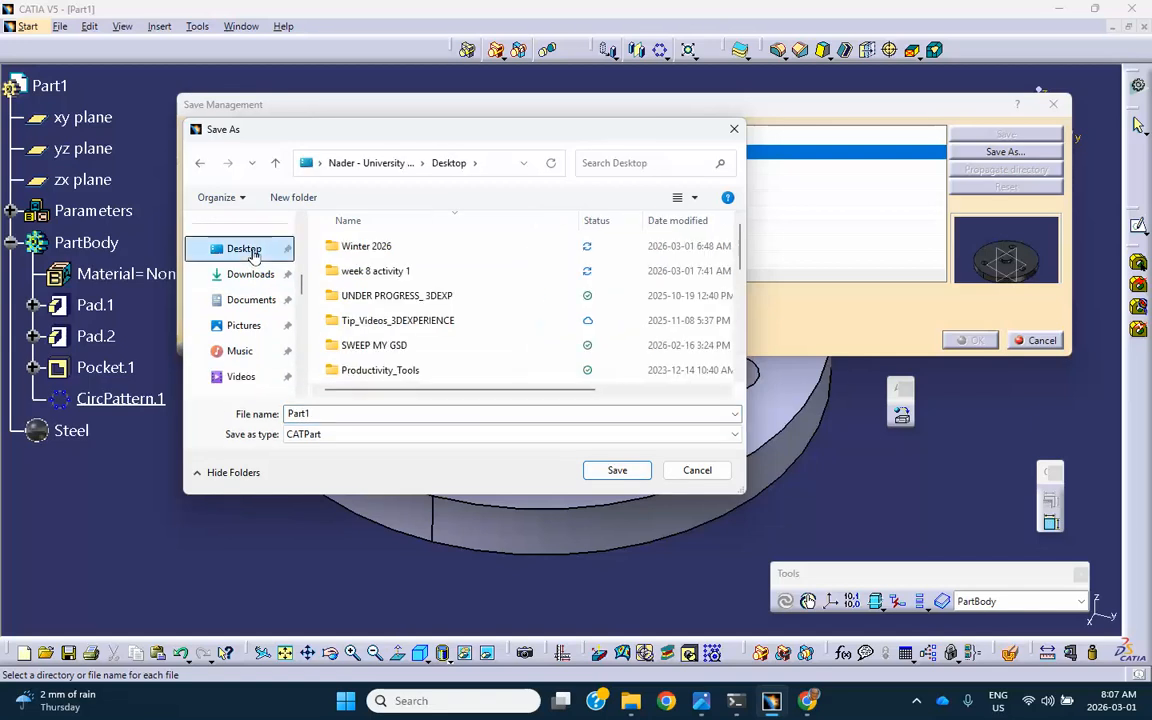
Create a folder named "week 8 activity" on the Desktop and save the part in it as Part1.
click(294, 199)
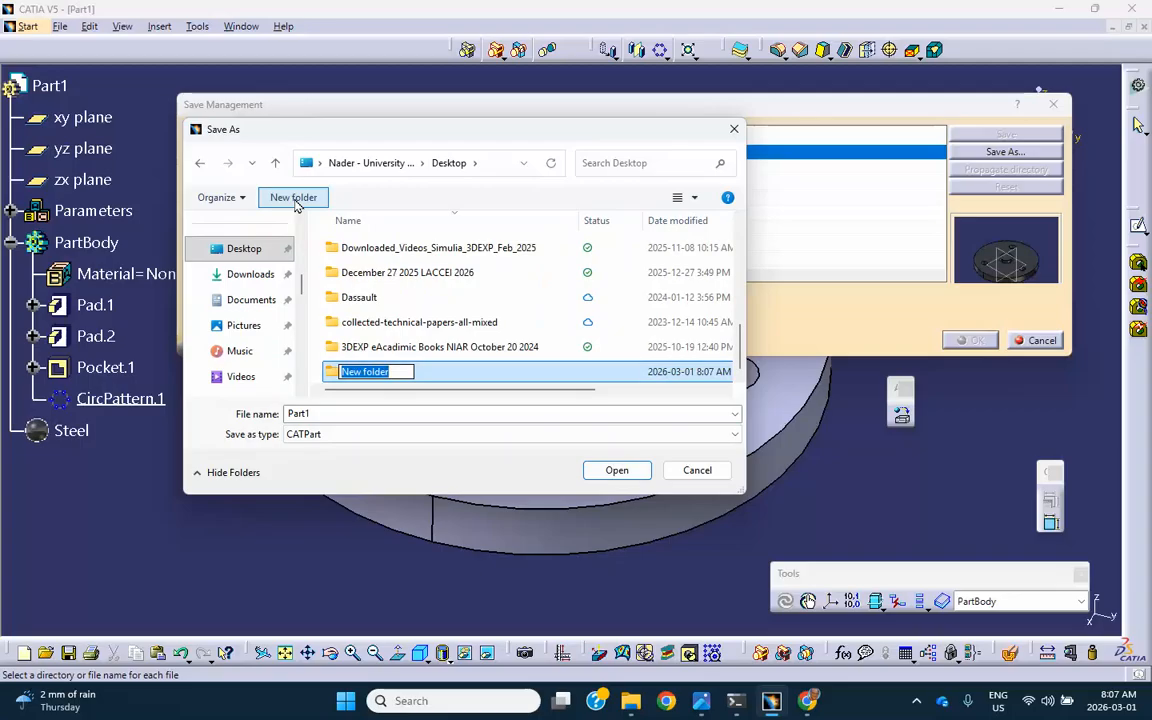
text(wee)
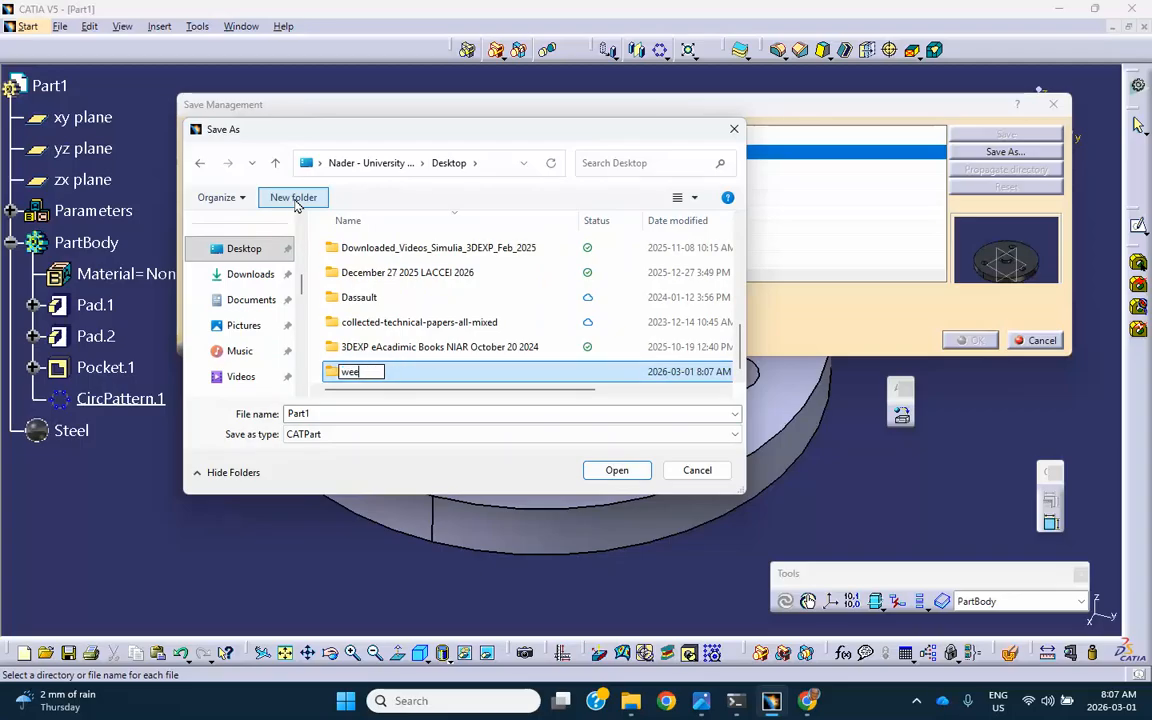
text(k 8 acti)
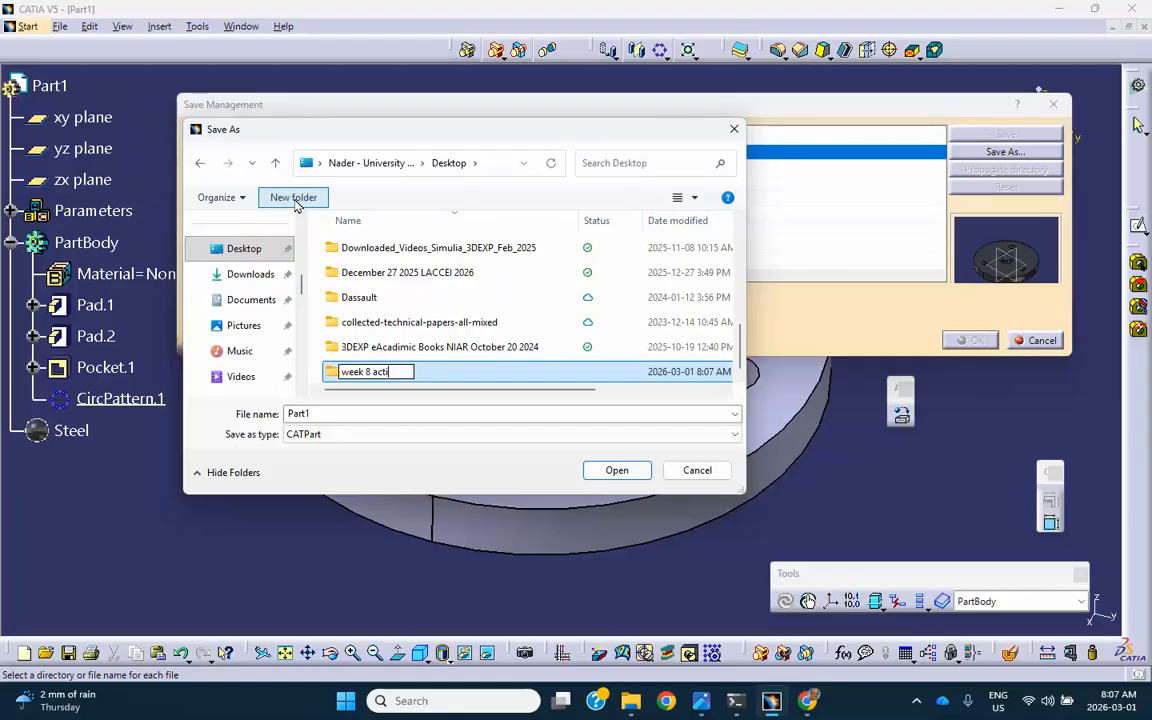
text(vity)
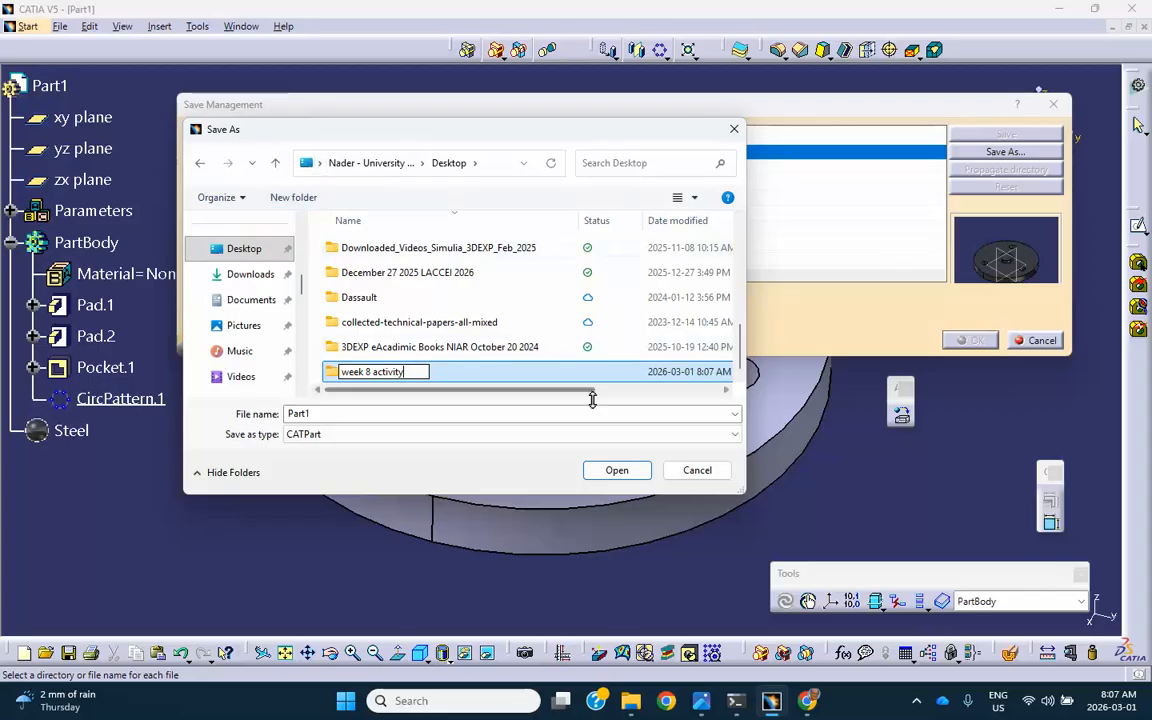
click(617, 470)
click(617, 470)
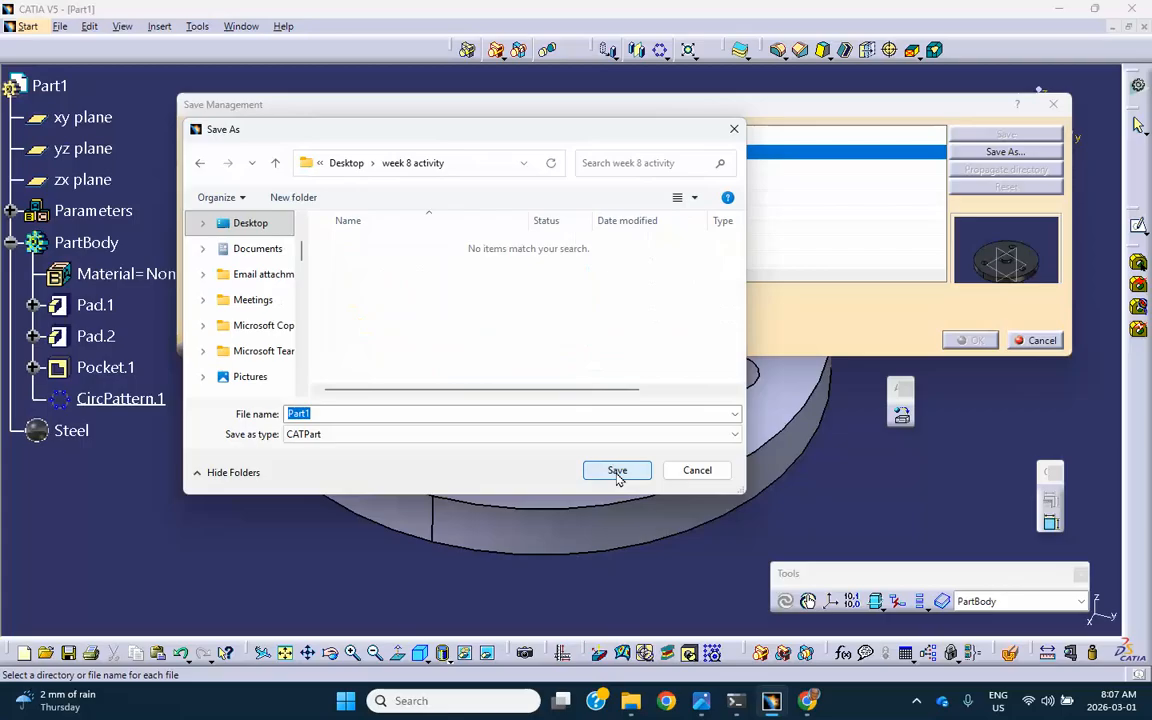
click(617, 475)
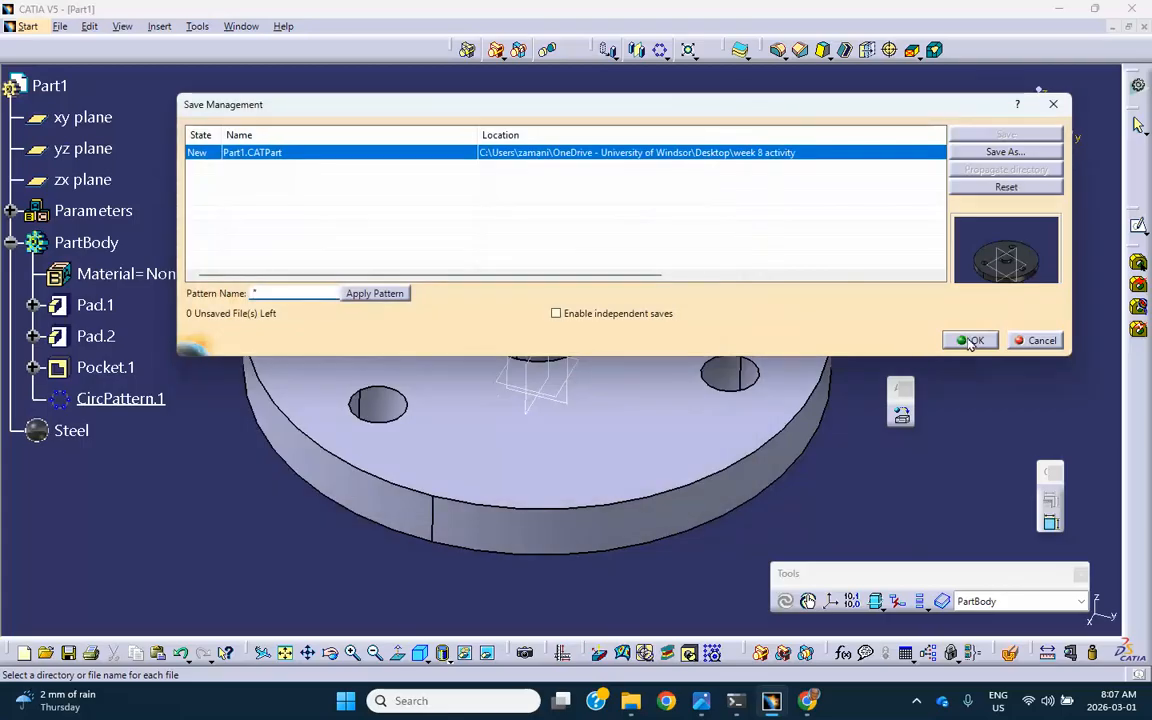
click(966, 338)
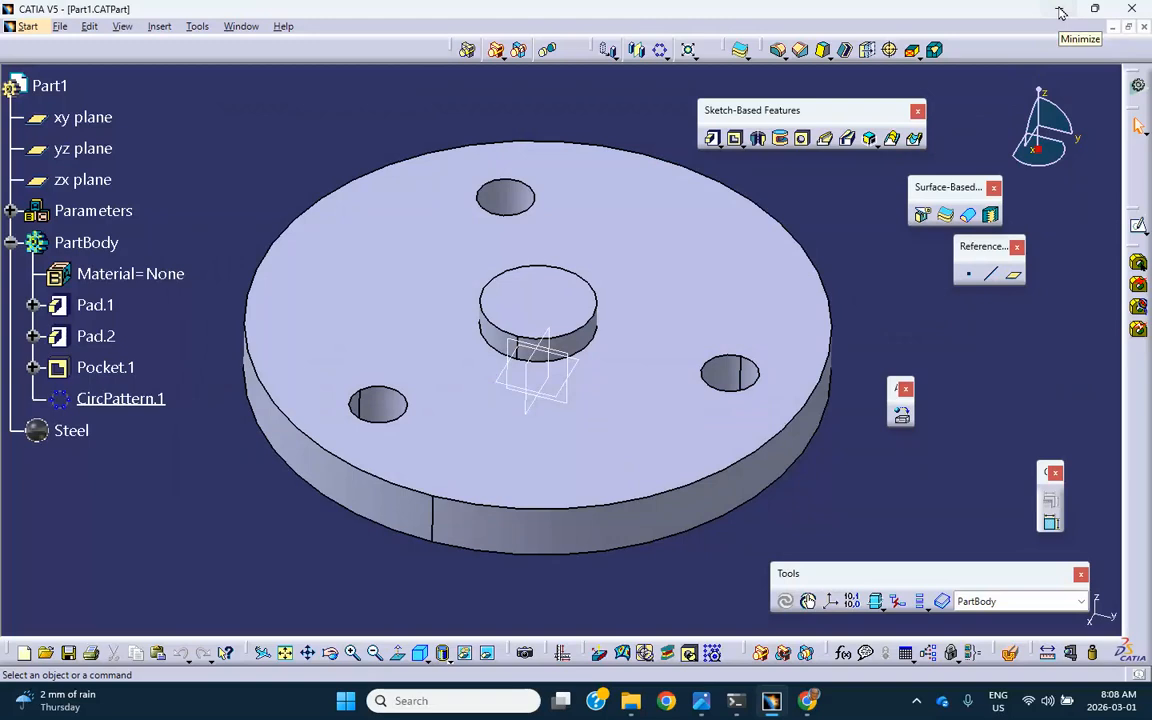
Check the contents of the "week 8 activity" folder on the Desktop, close it and return to CATIA V5.
click(1061, 12)
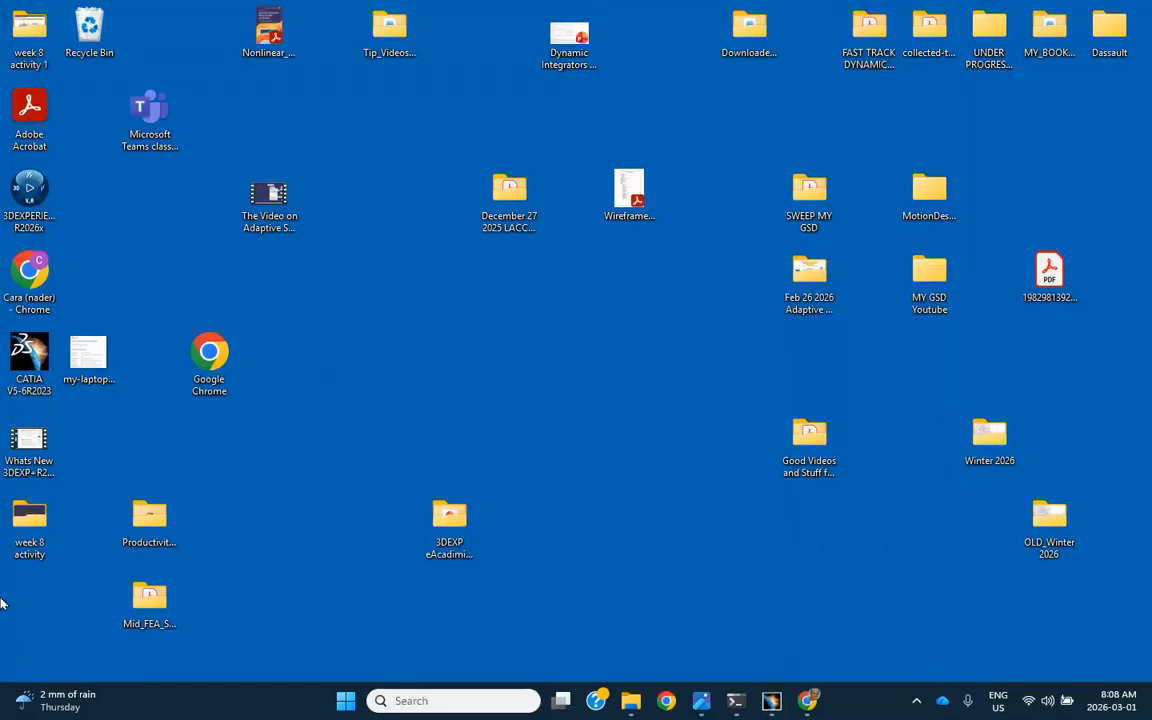
double_click(31, 518)
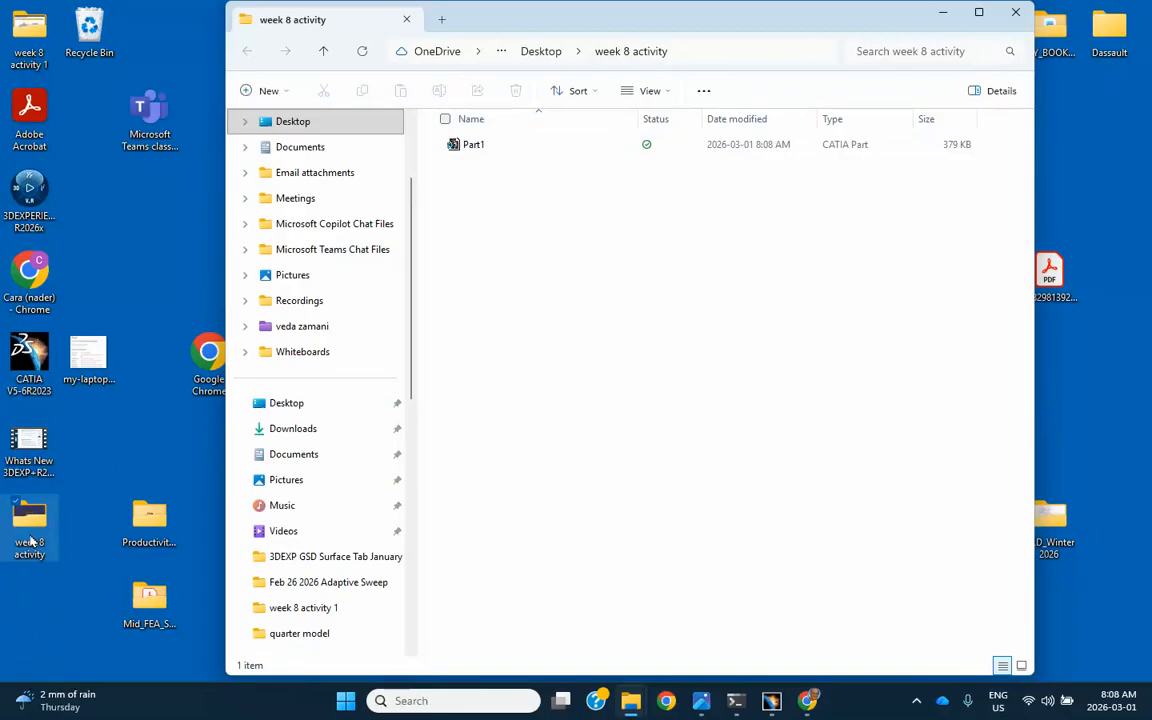
click(1015, 11)
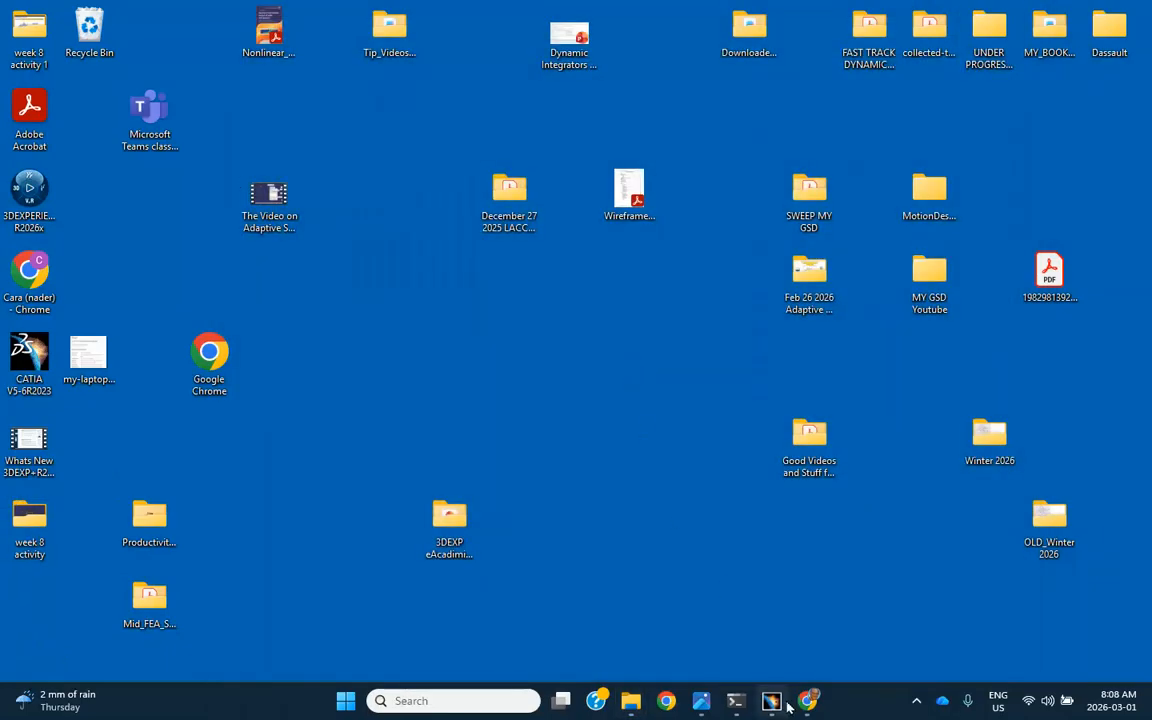
mouse_move(772, 703)
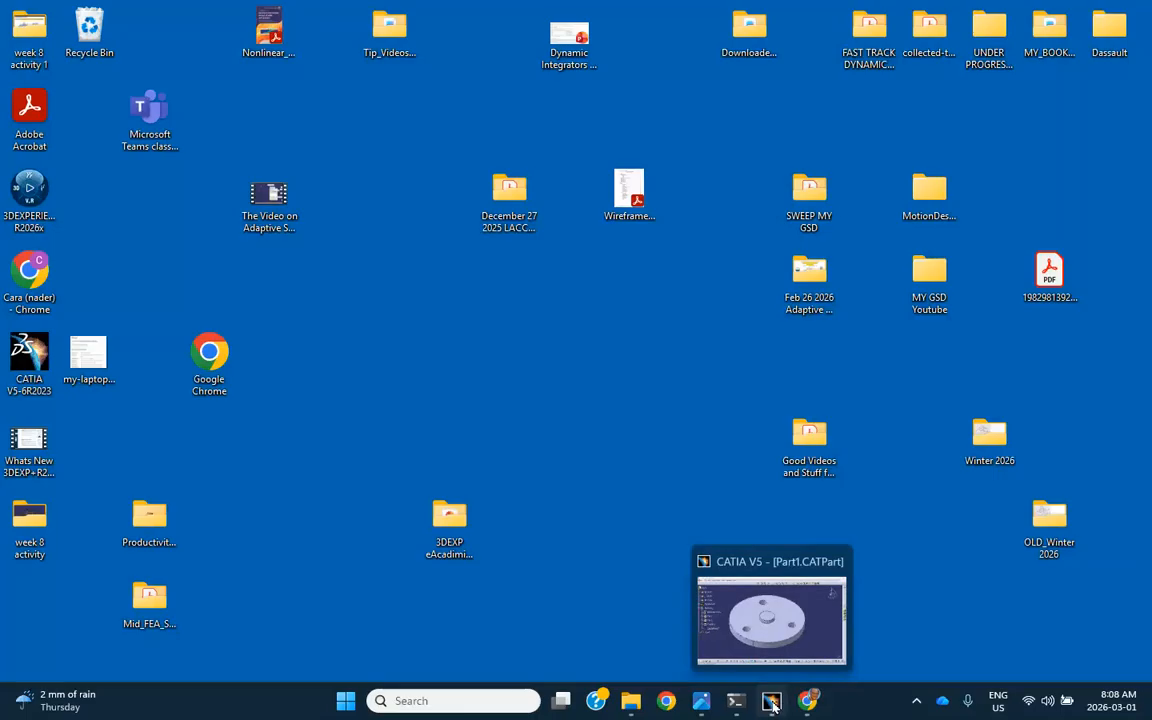
click(772, 703)
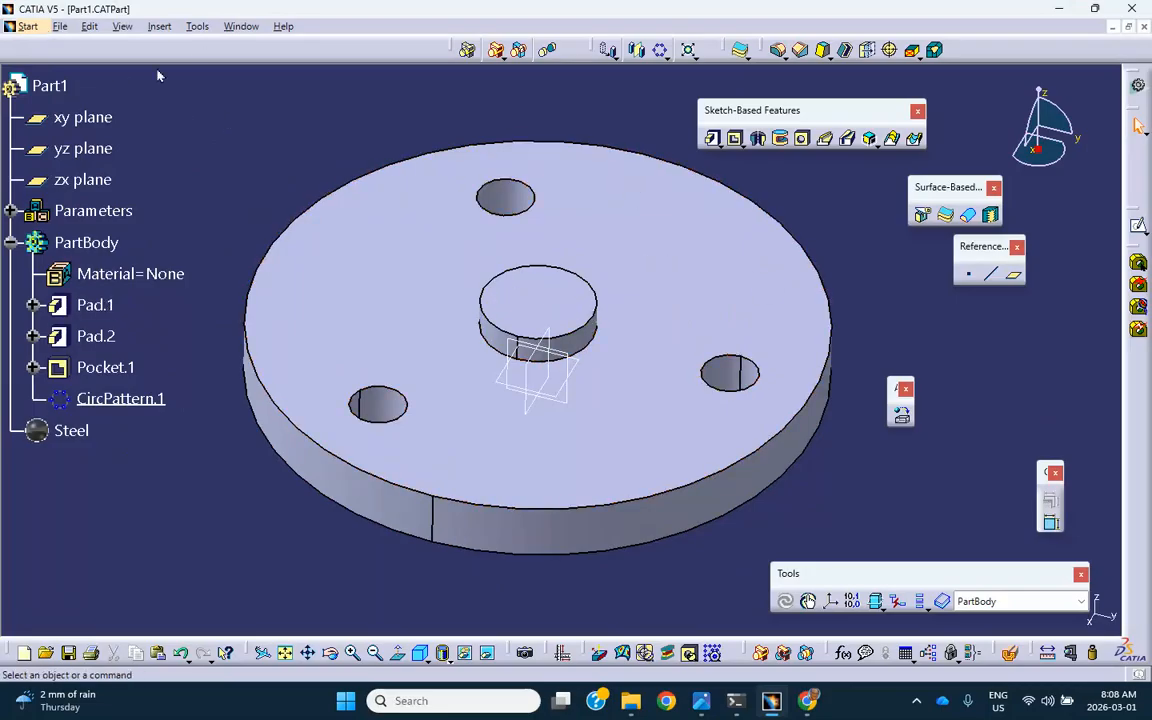
Switch to the Generative Structural Analysis workbench and create a Static Analysis case for the disc.
click(27, 28)
mouse_move(100, 169)
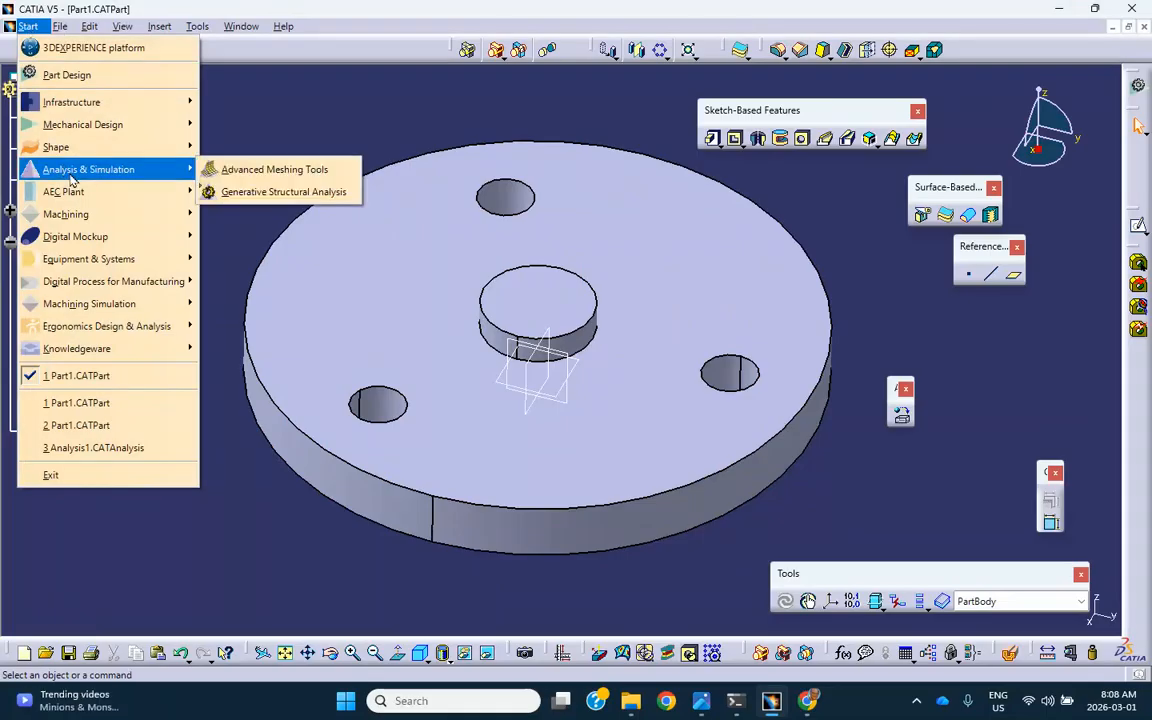
click(248, 192)
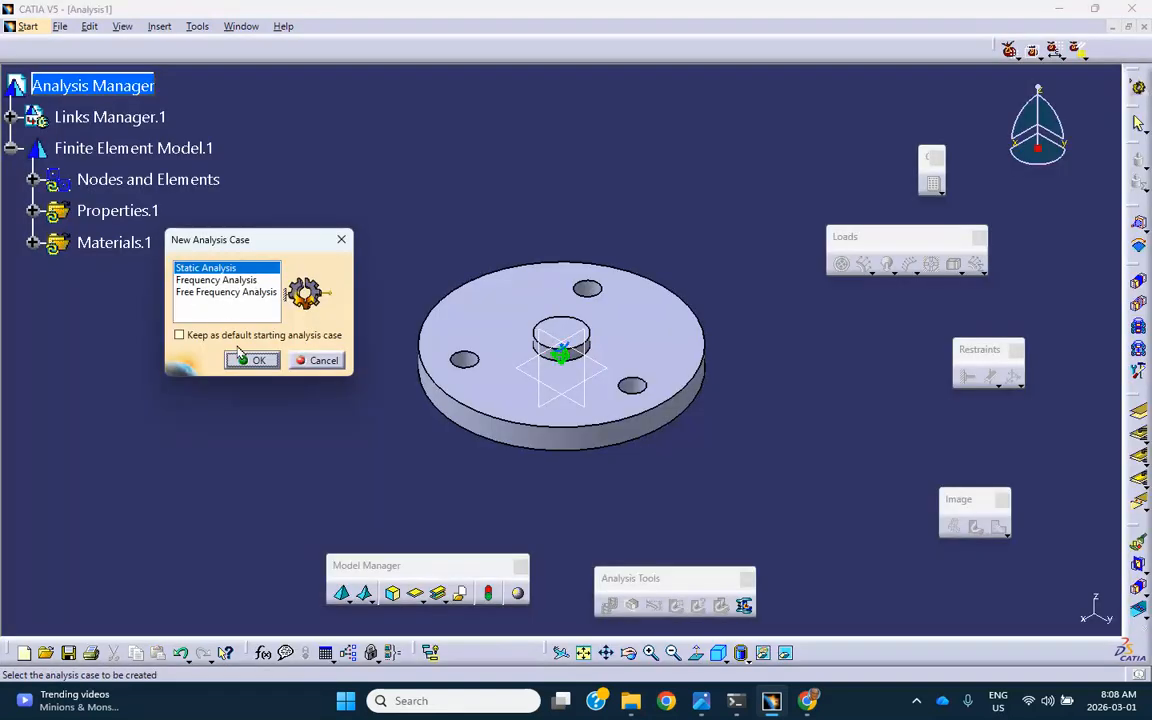
click(252, 360)
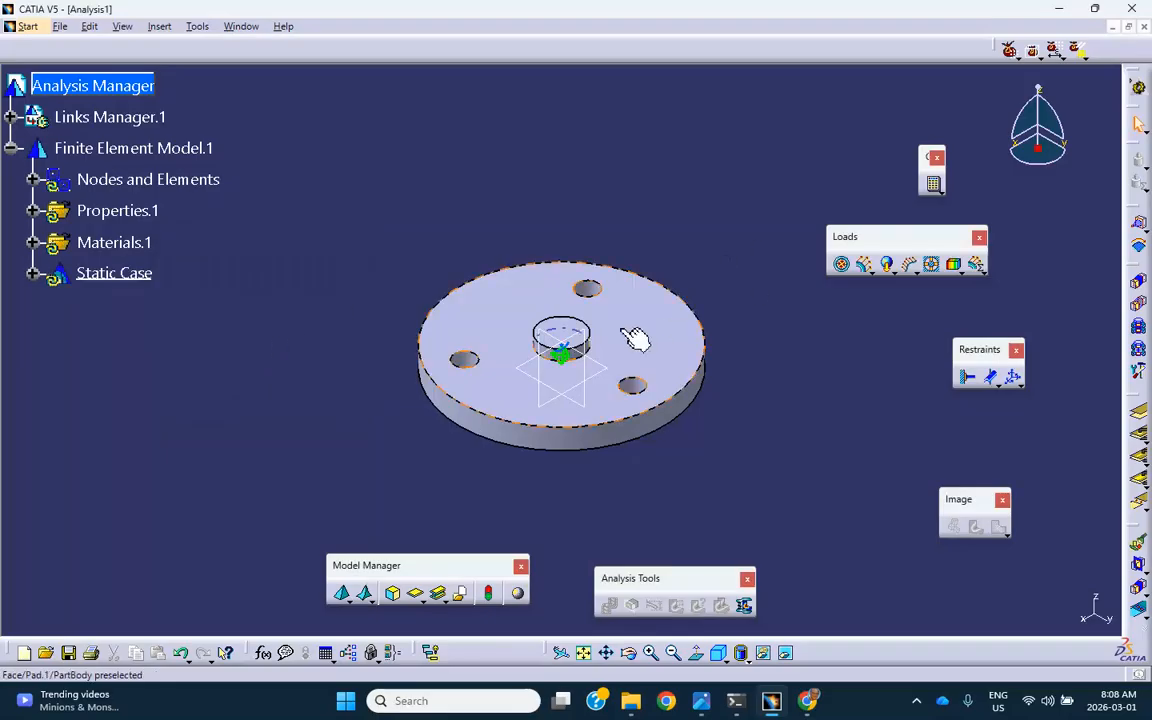
Clamp the outer cylindrical face of the disc.
middle_drag(641, 312, 635, 228)
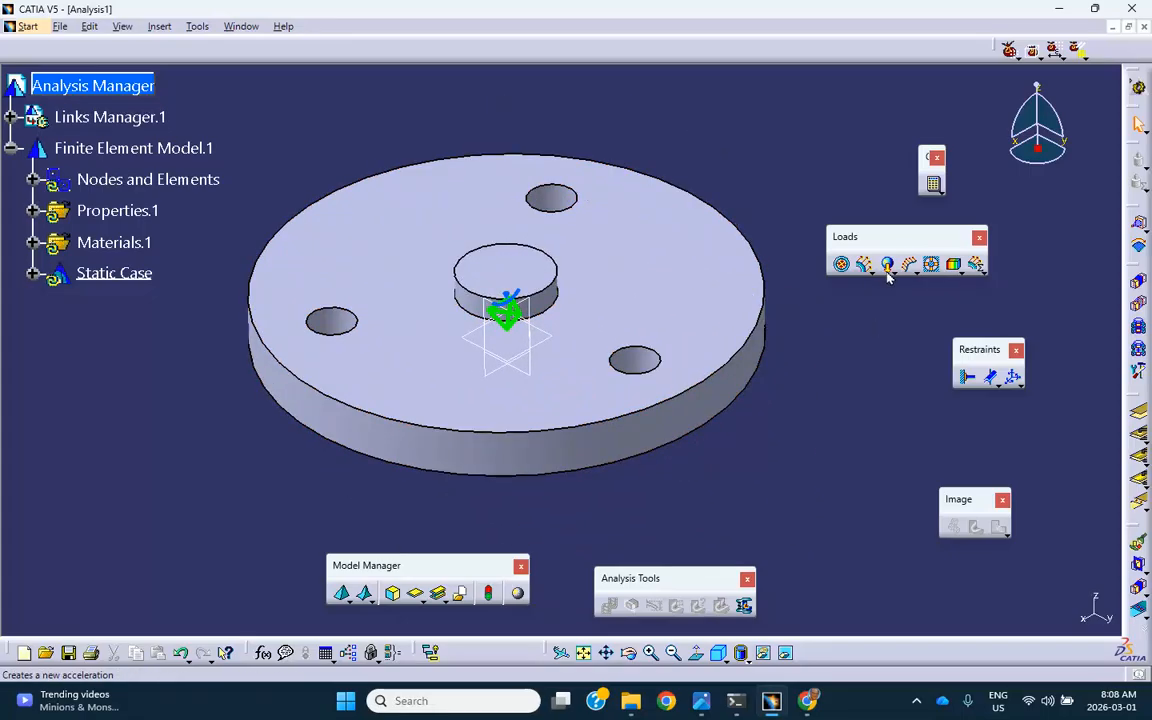
click(966, 378)
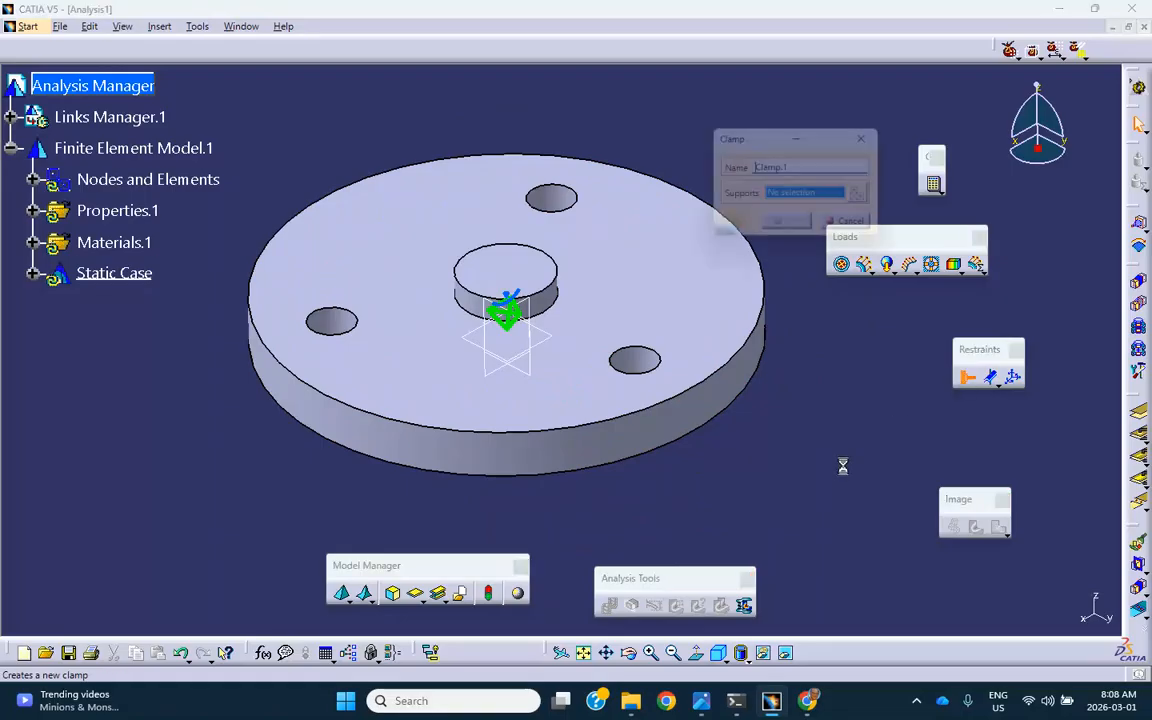
click(657, 449)
click(791, 227)
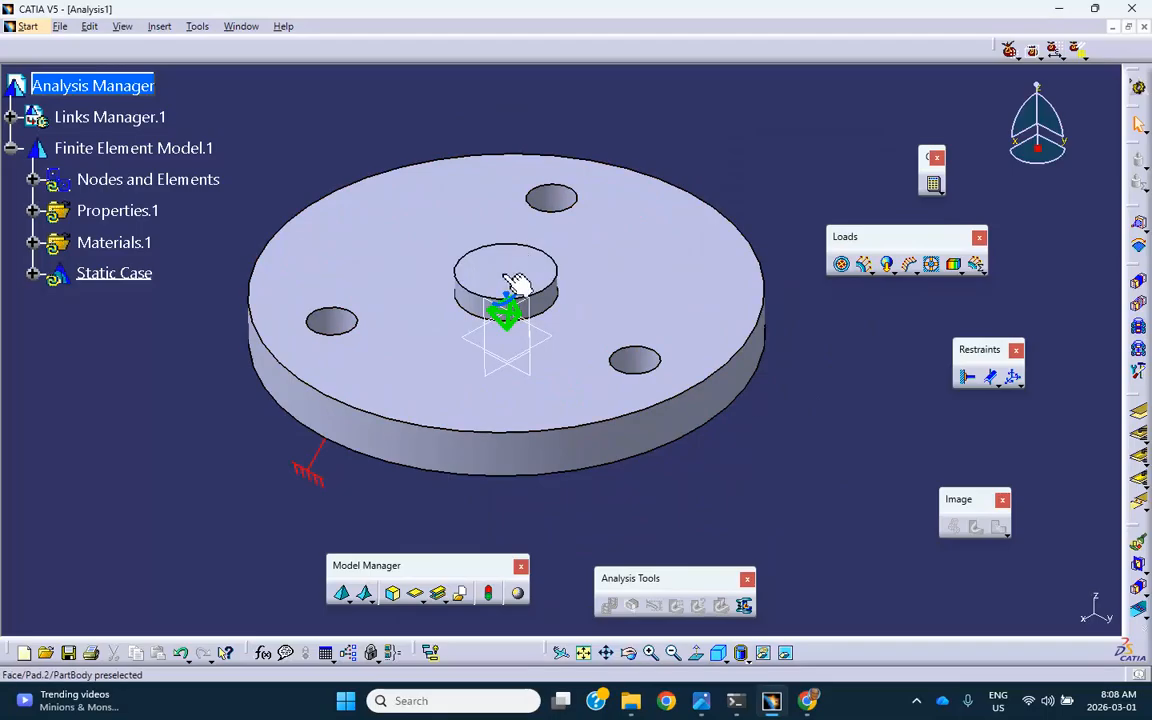
Apply a distributed force of -500 lbf along Z to the top face of the central boss.
click(865, 266)
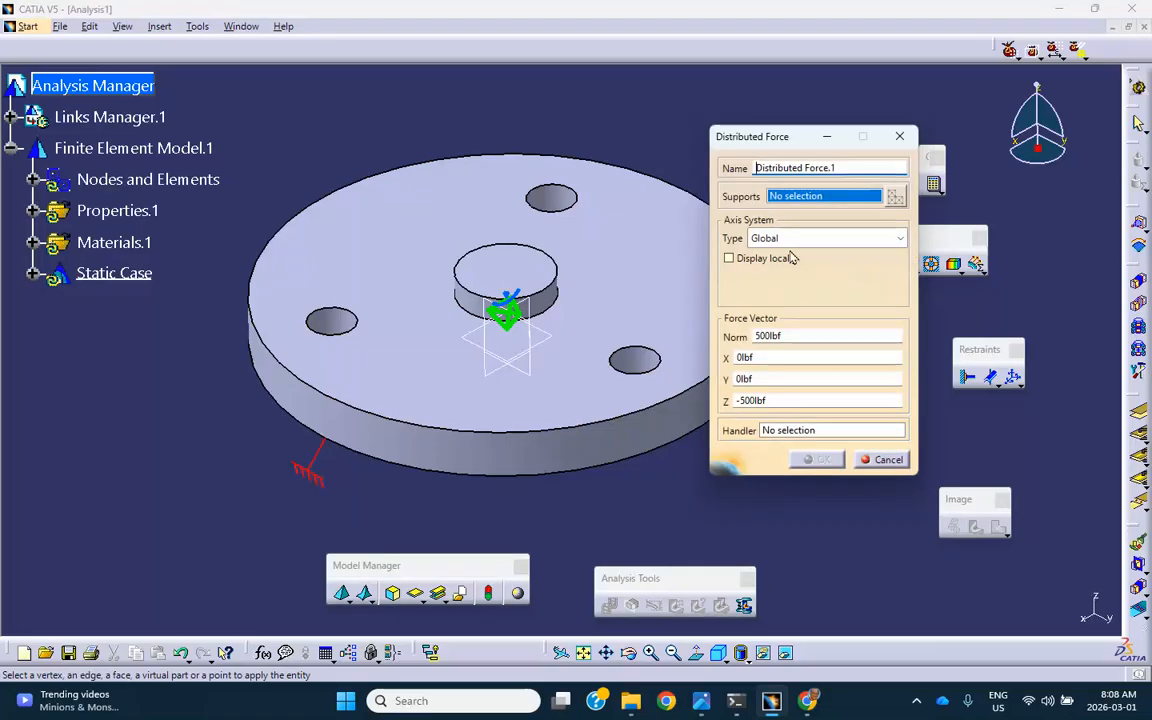
click(511, 264)
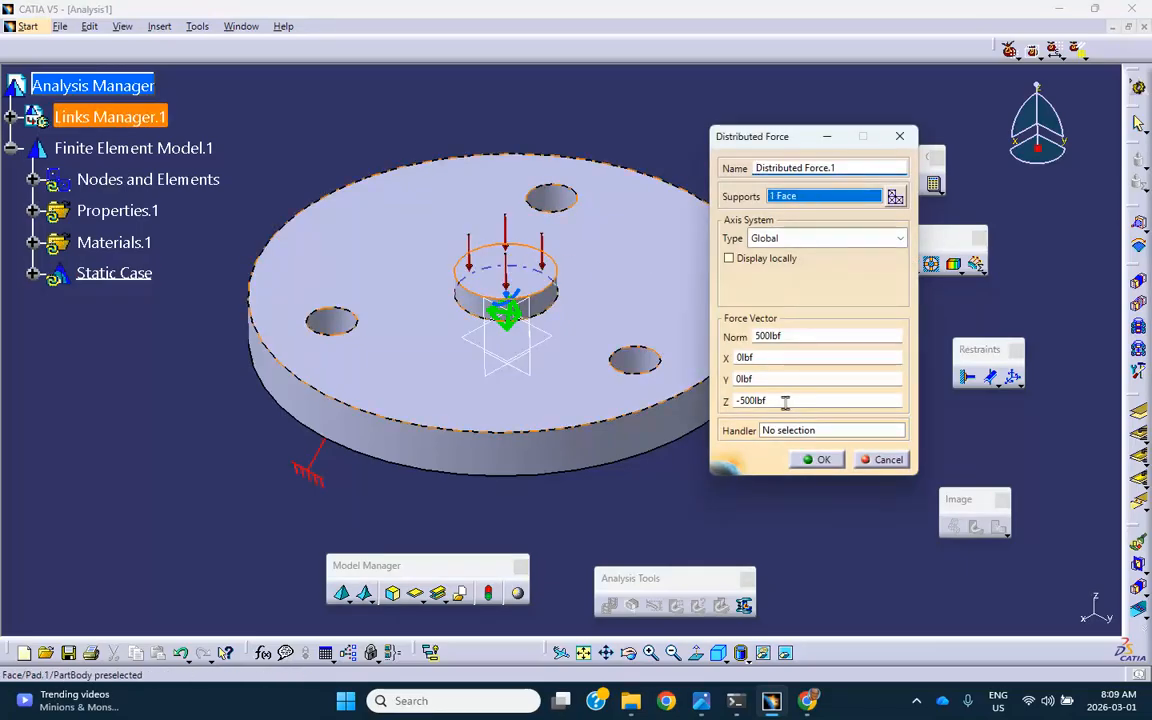
click(818, 459)
Compute the finite element analysis with the scope set to All.
middle_drag(818, 474, 768, 460)
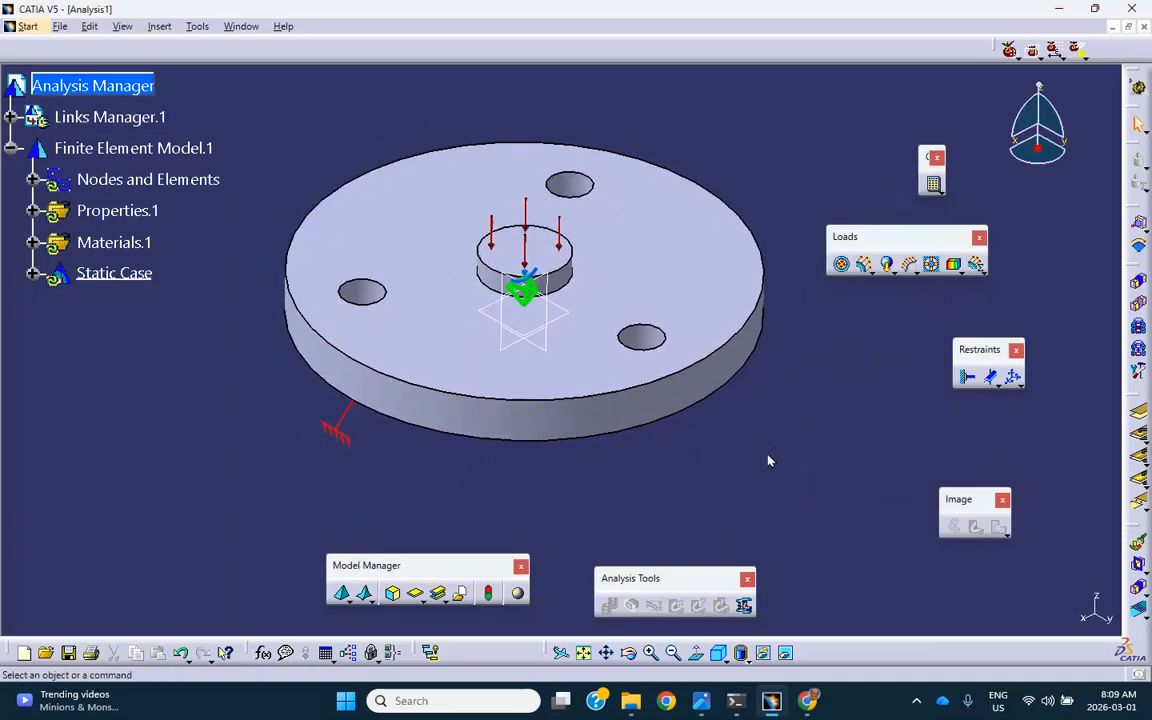
click(933, 183)
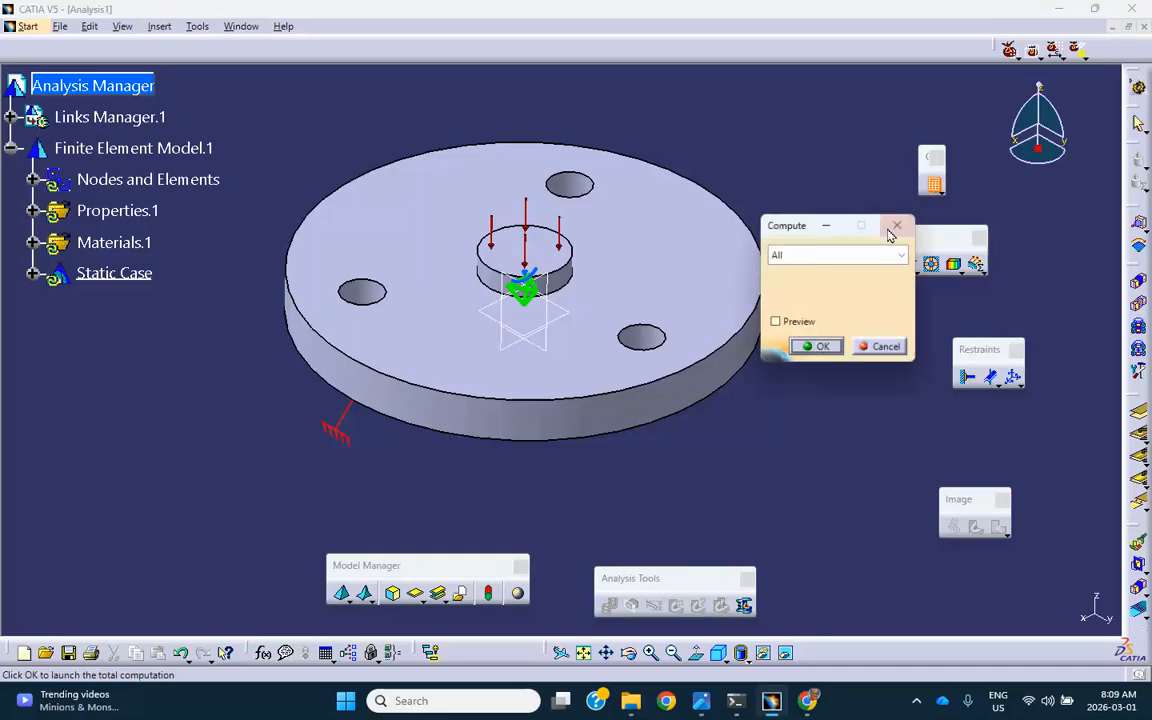
click(818, 348)
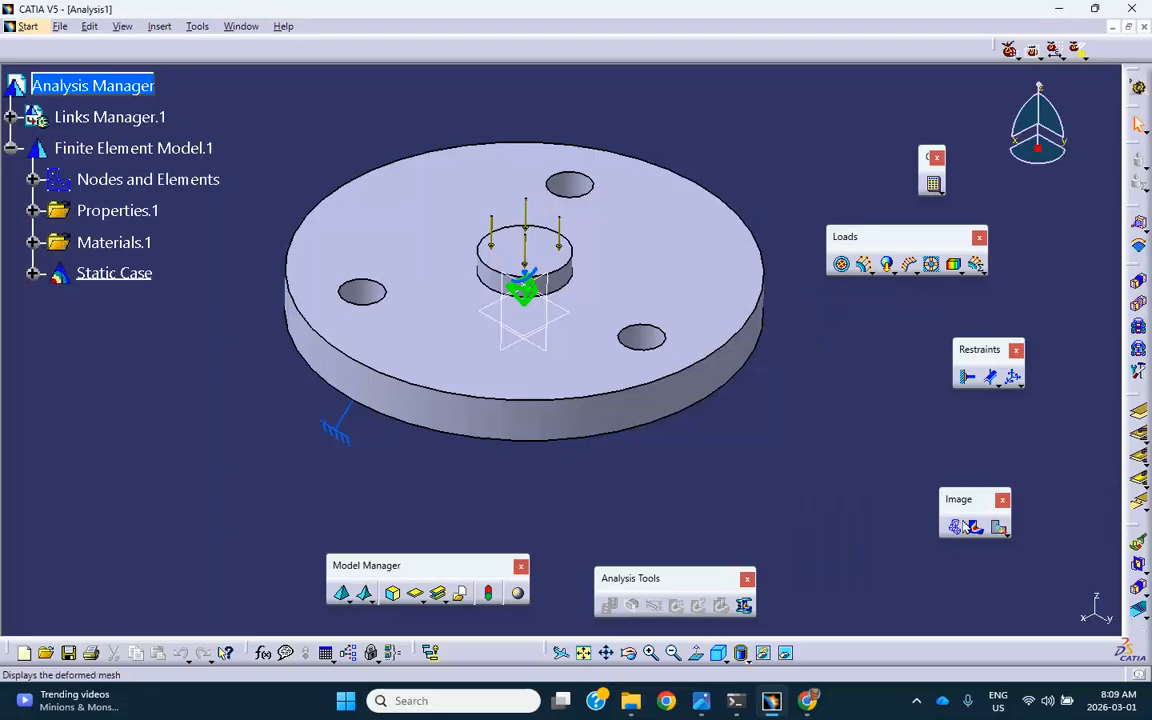
Display the deformed mesh of the disc and play its deformation animation.
click(954, 528)
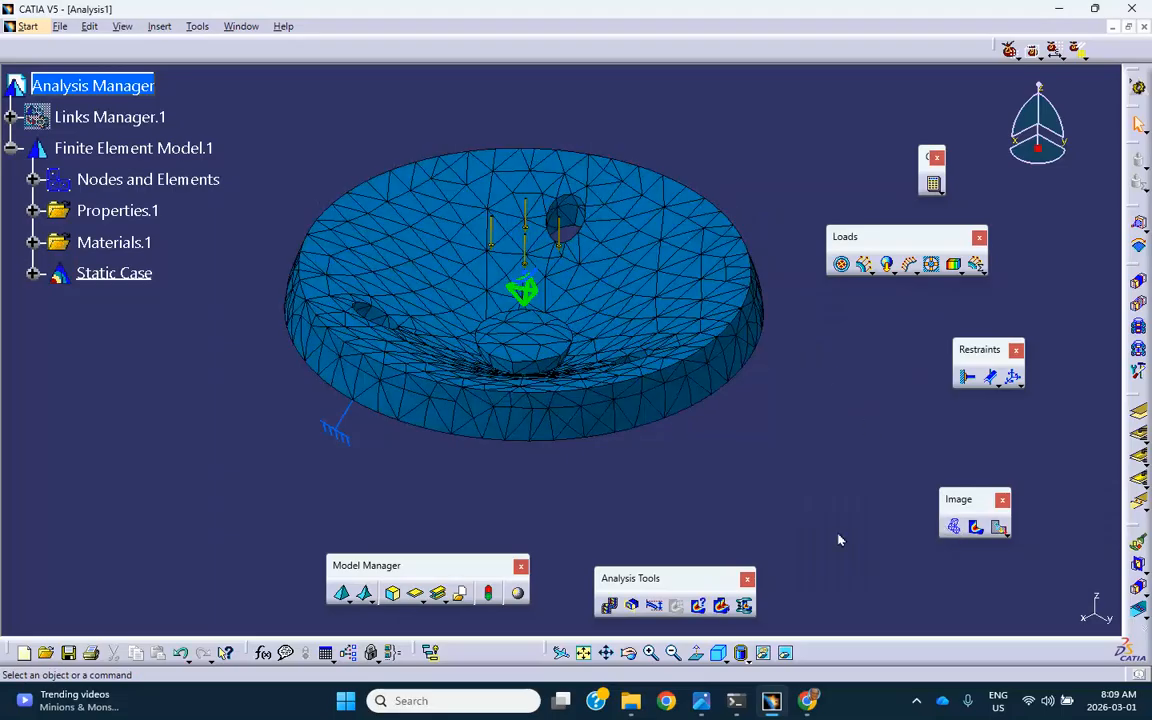
click(609, 605)
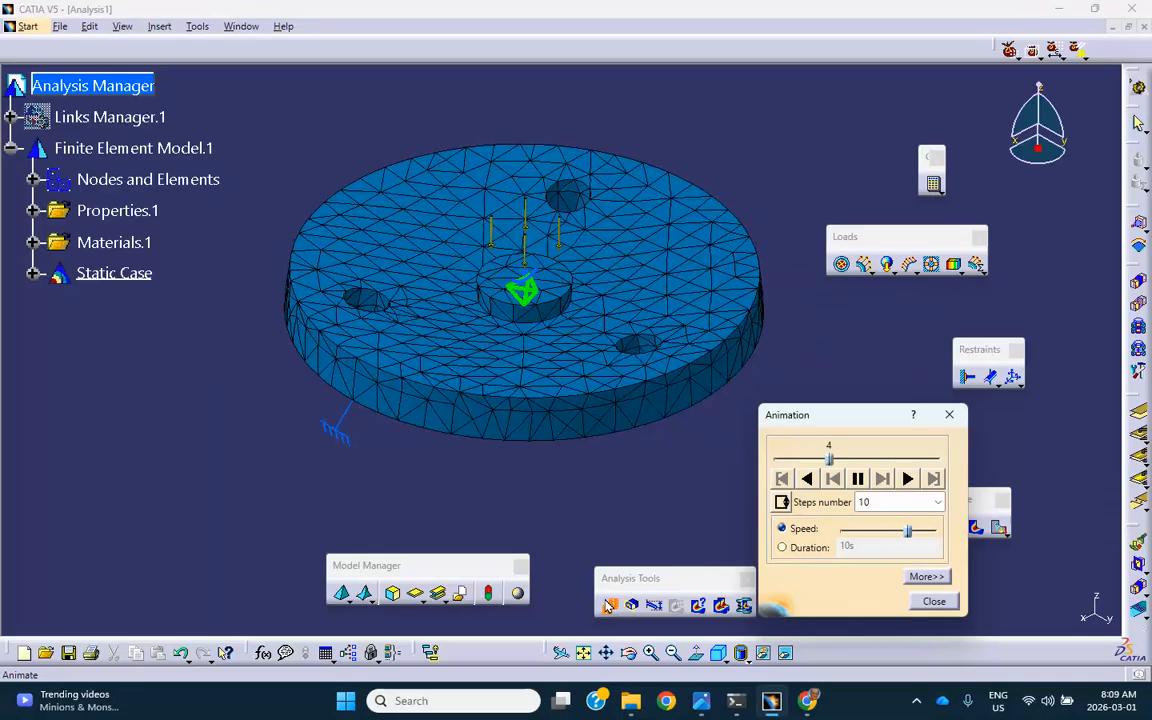
click(934, 601)
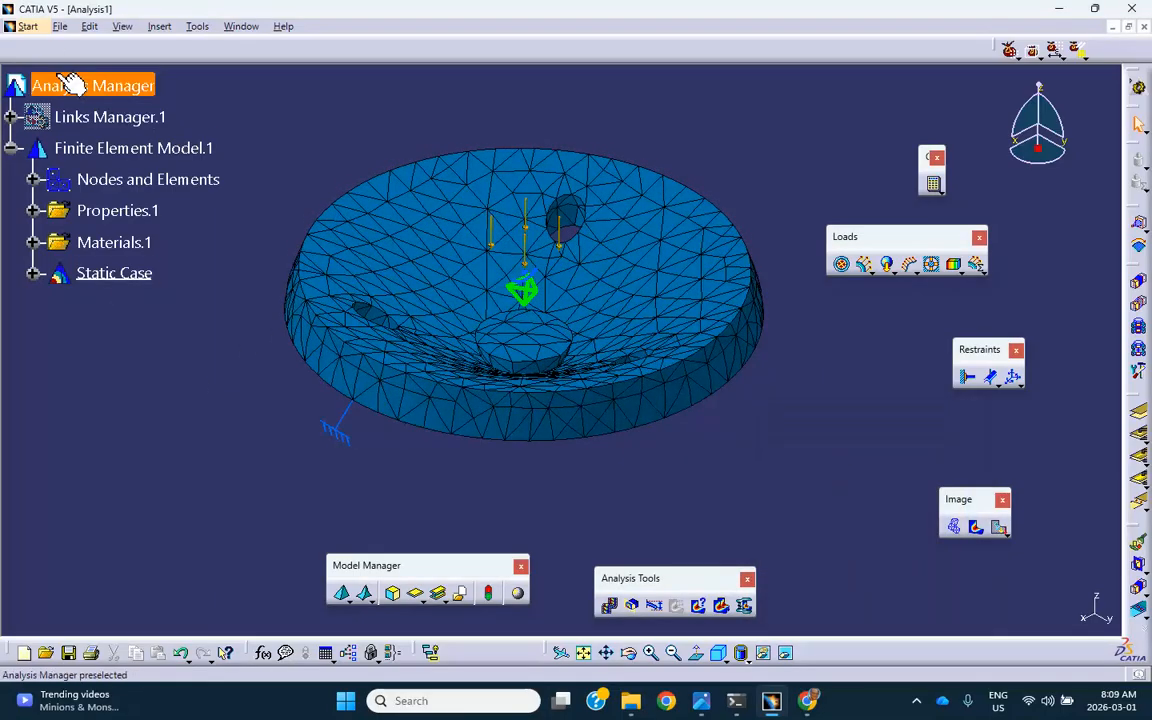
In Save Management, choose a new location for Analysis1.CATAnalysis by creating the folder "full model activity 2" inside "week 8 activity".
click(59, 28)
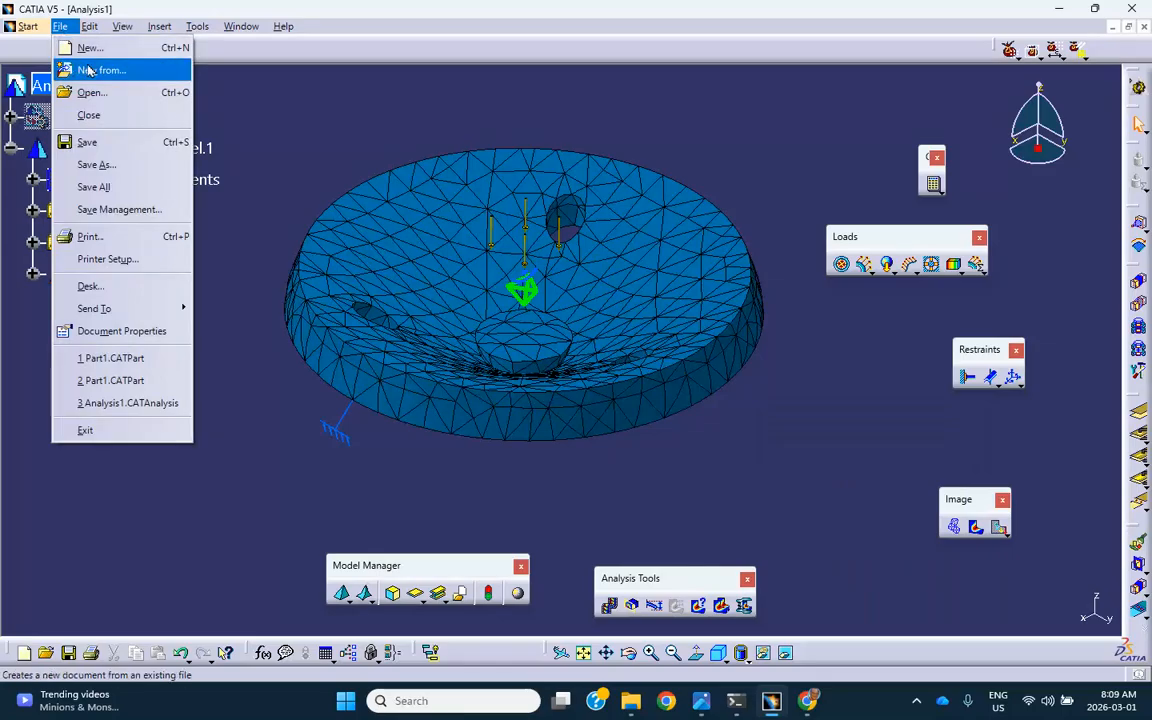
click(118, 209)
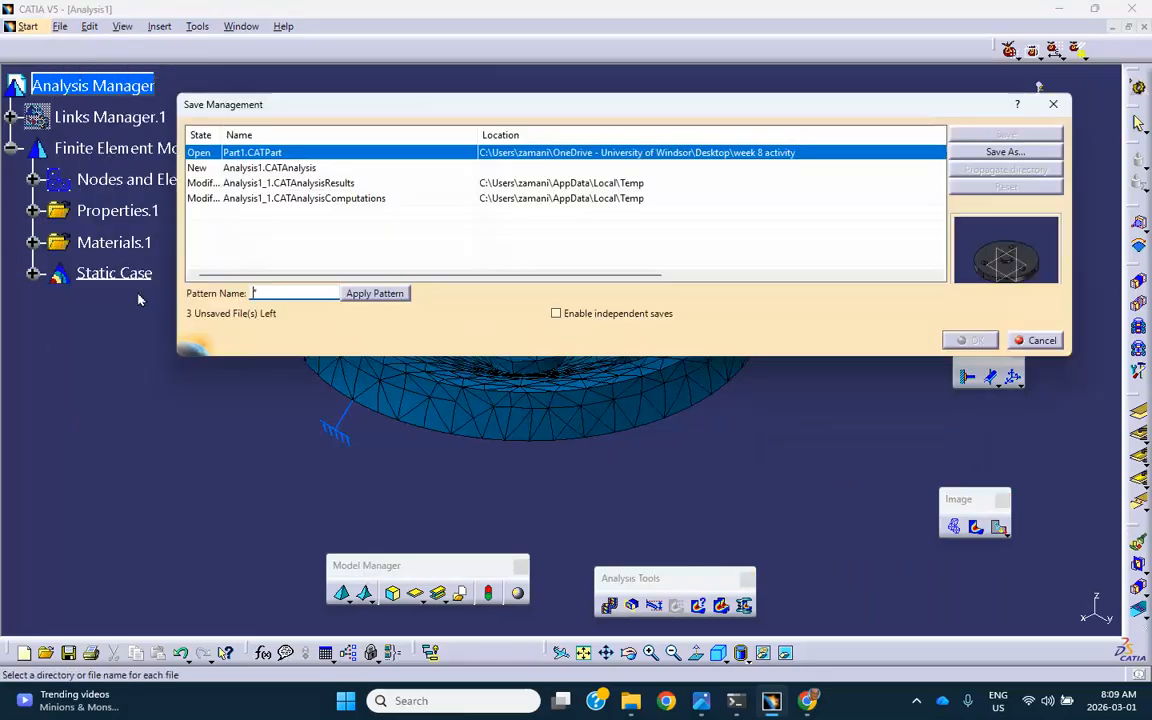
click(252, 169)
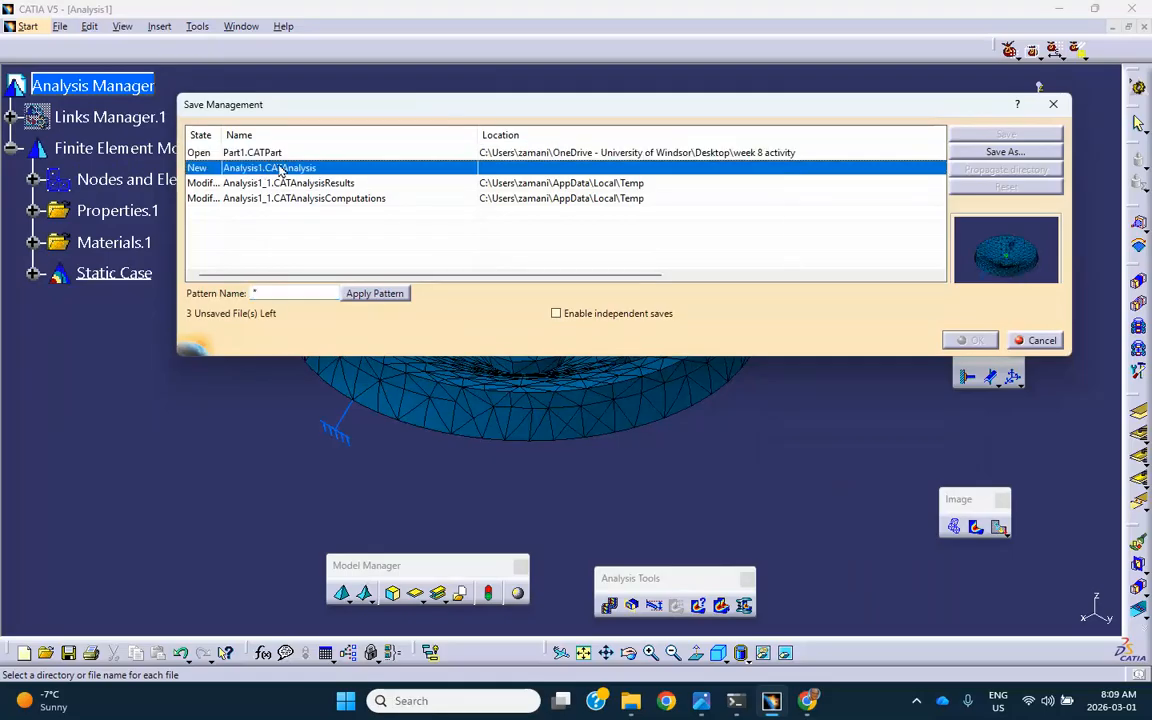
click(1003, 153)
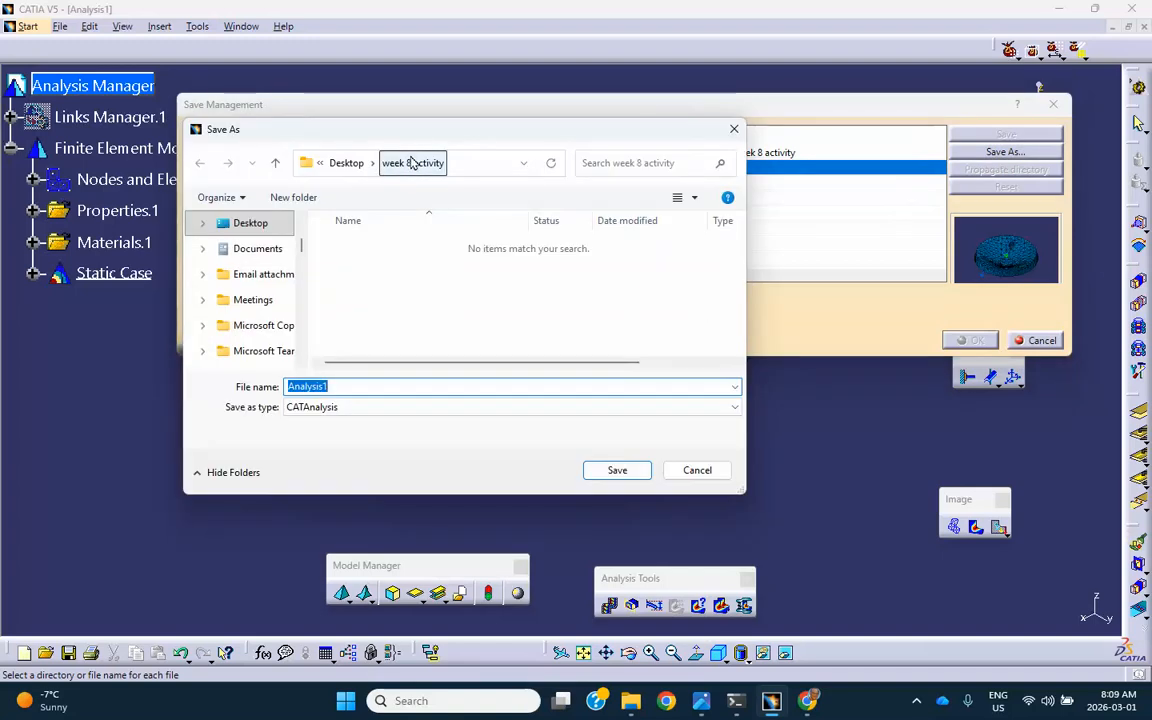
click(291, 200)
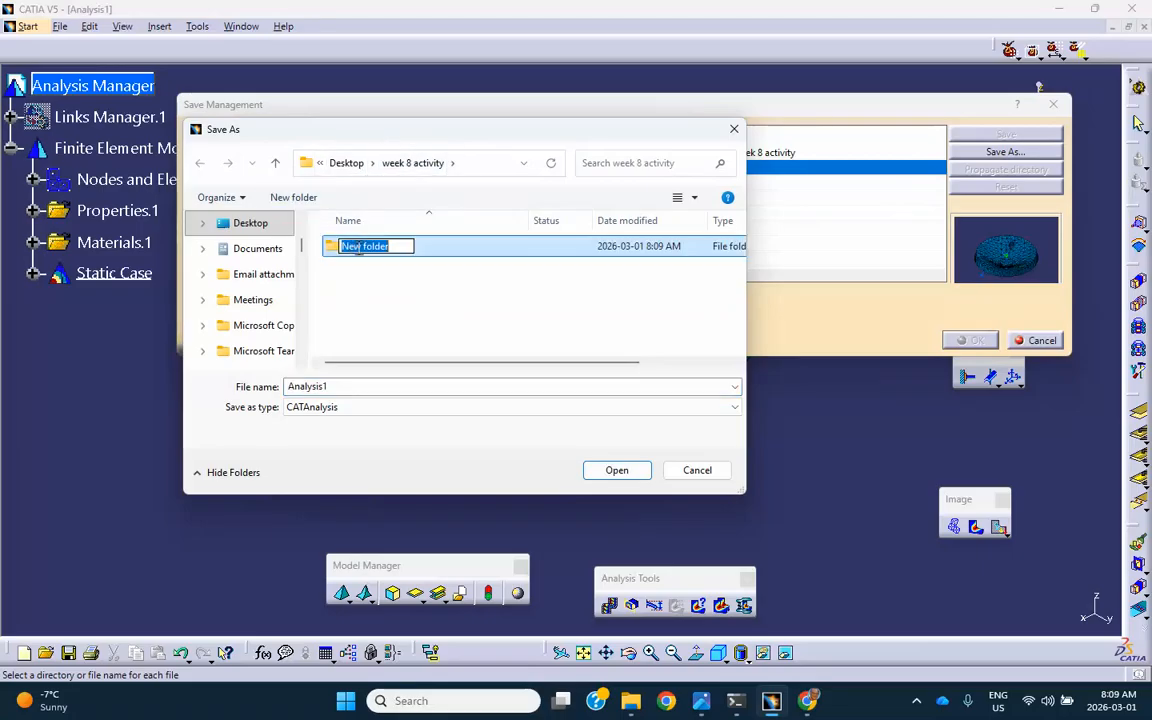
text(f)
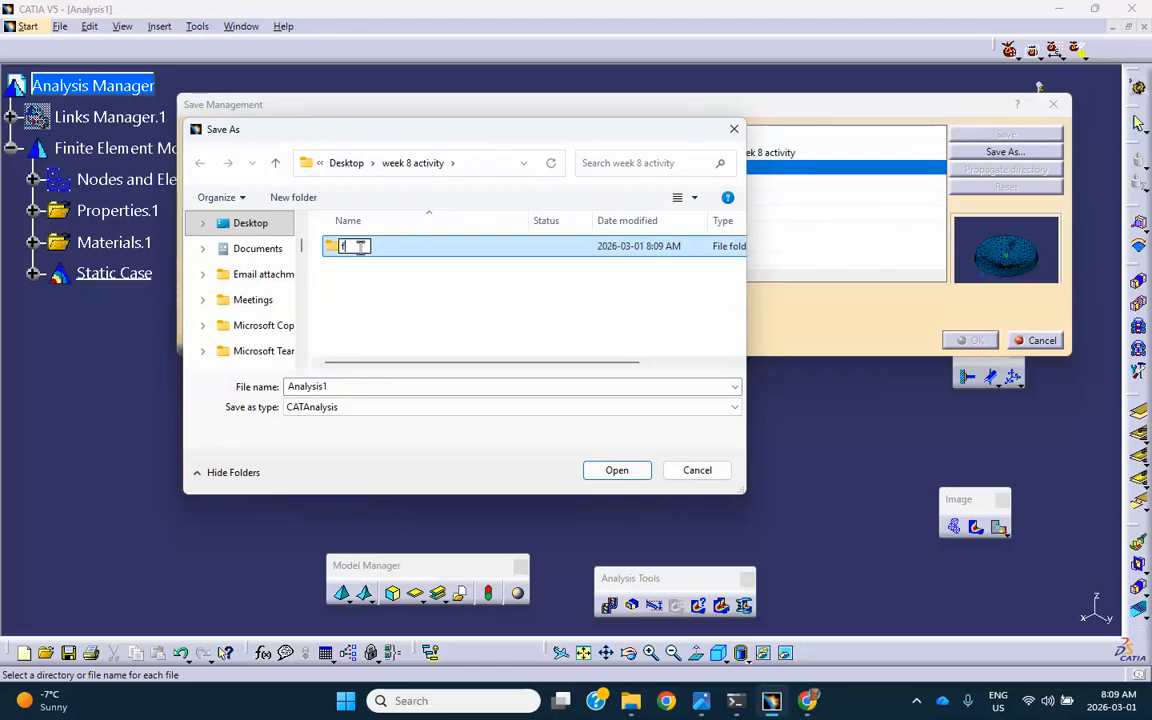
text(ull fr)
text(del)
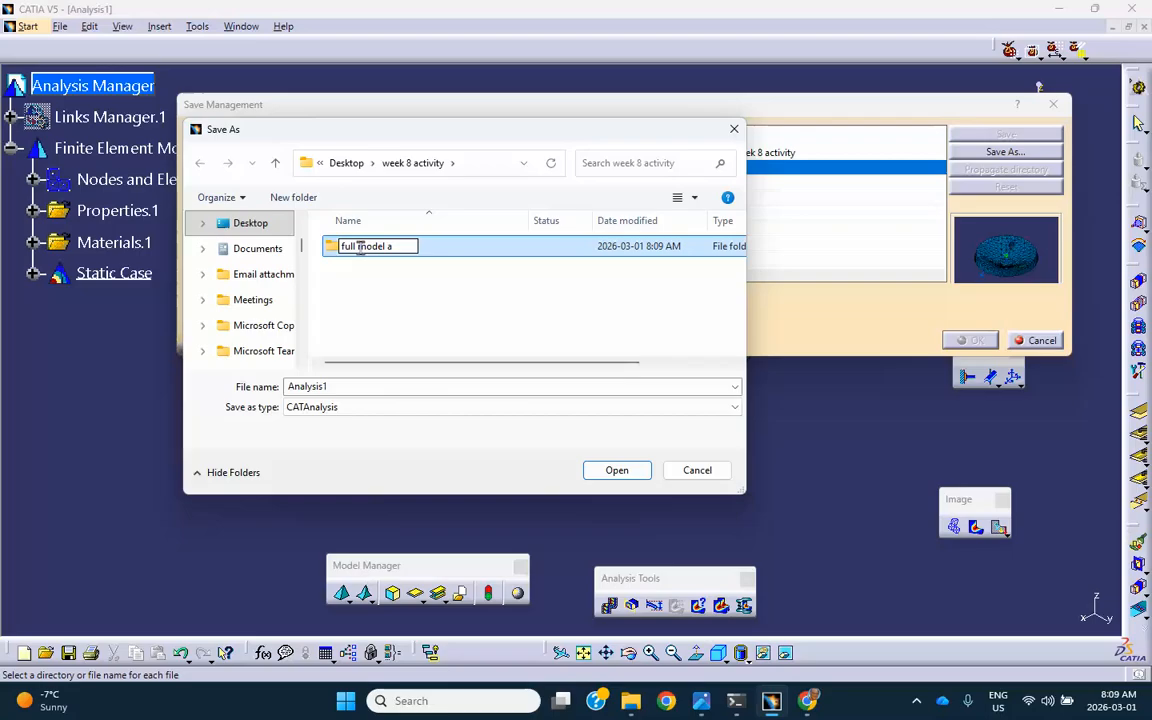
text(activity 2)
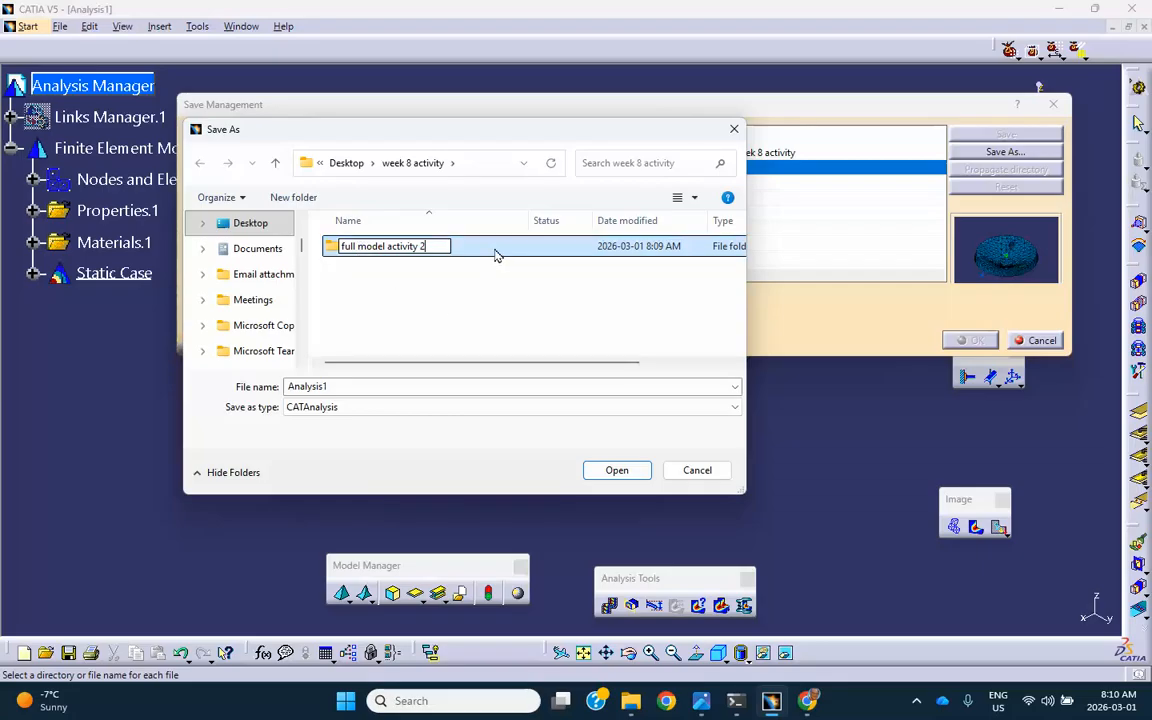
click(617, 472)
click(617, 471)
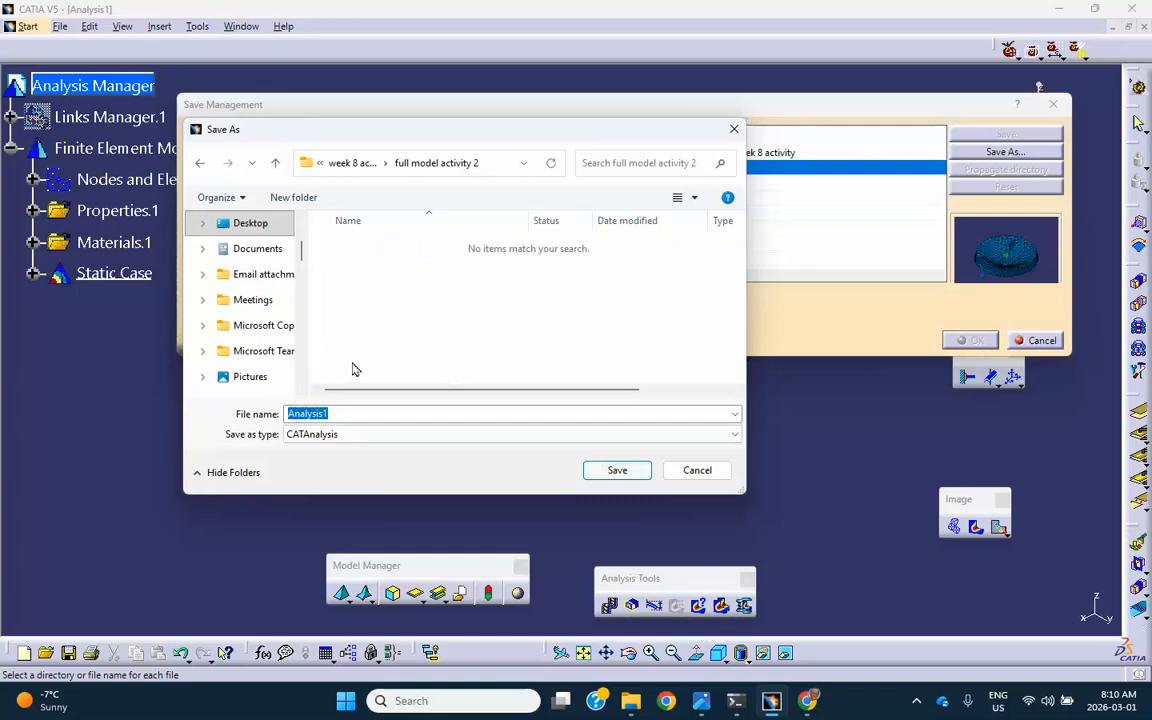
Save the analysis as Analysis1 in that folder and propagate the directory to the part, results and computations files.
click(613, 470)
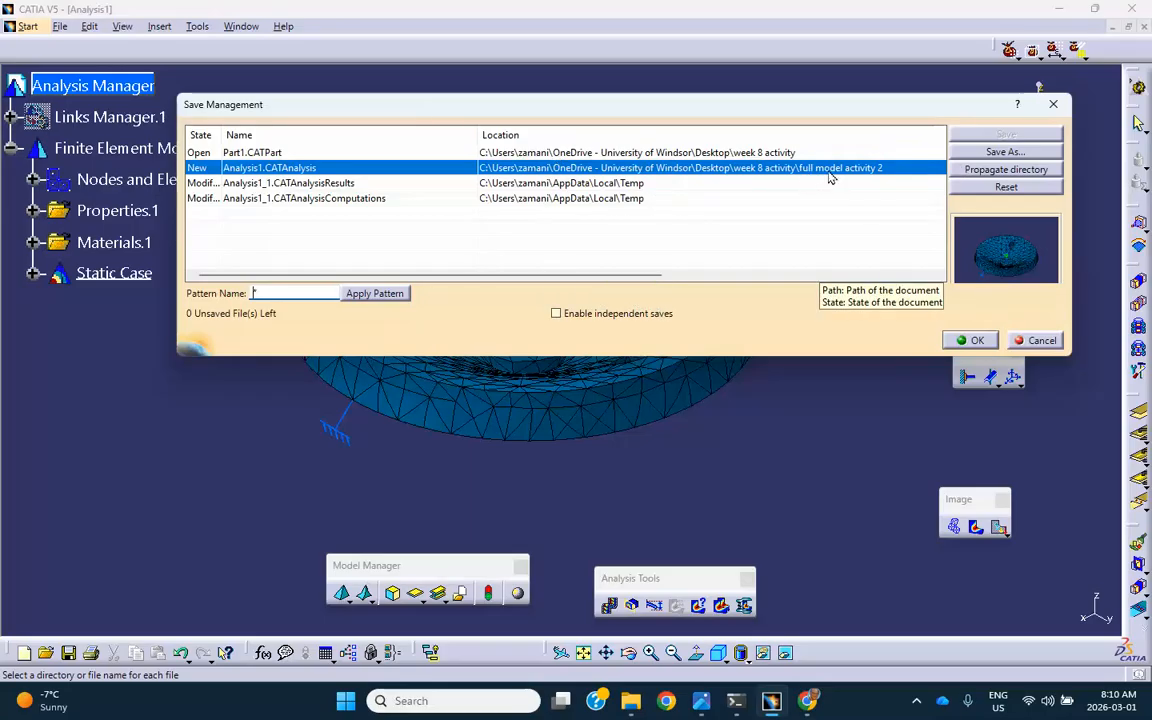
click(985, 172)
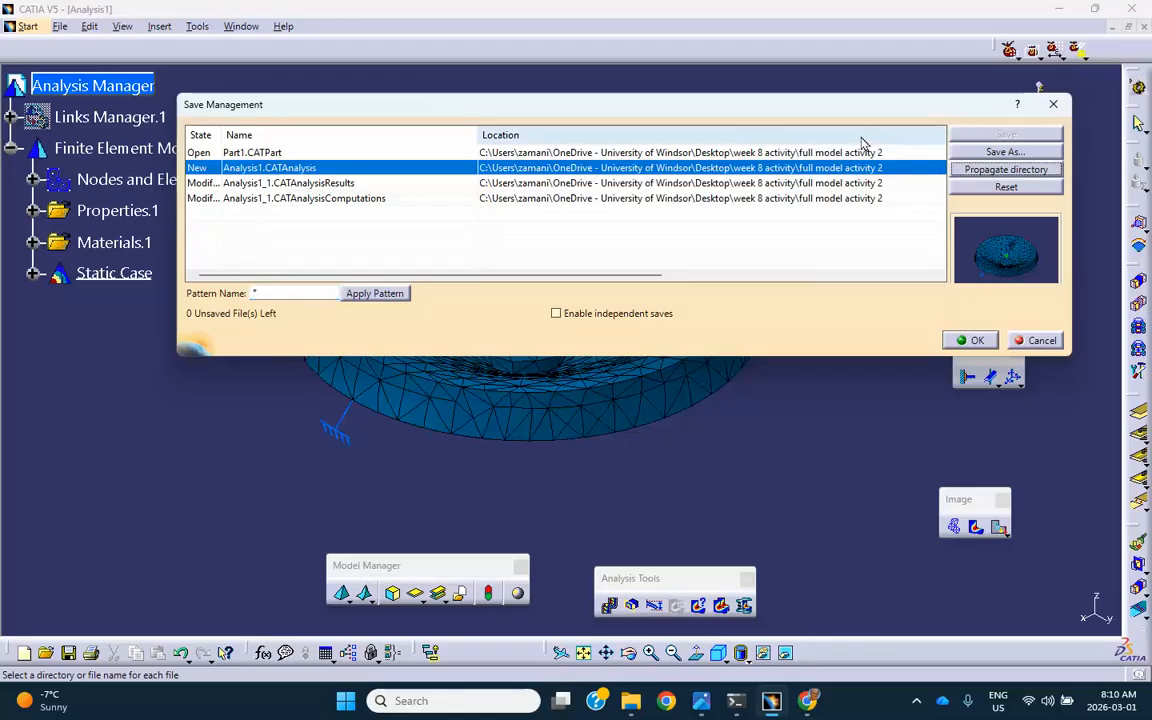
click(970, 340)
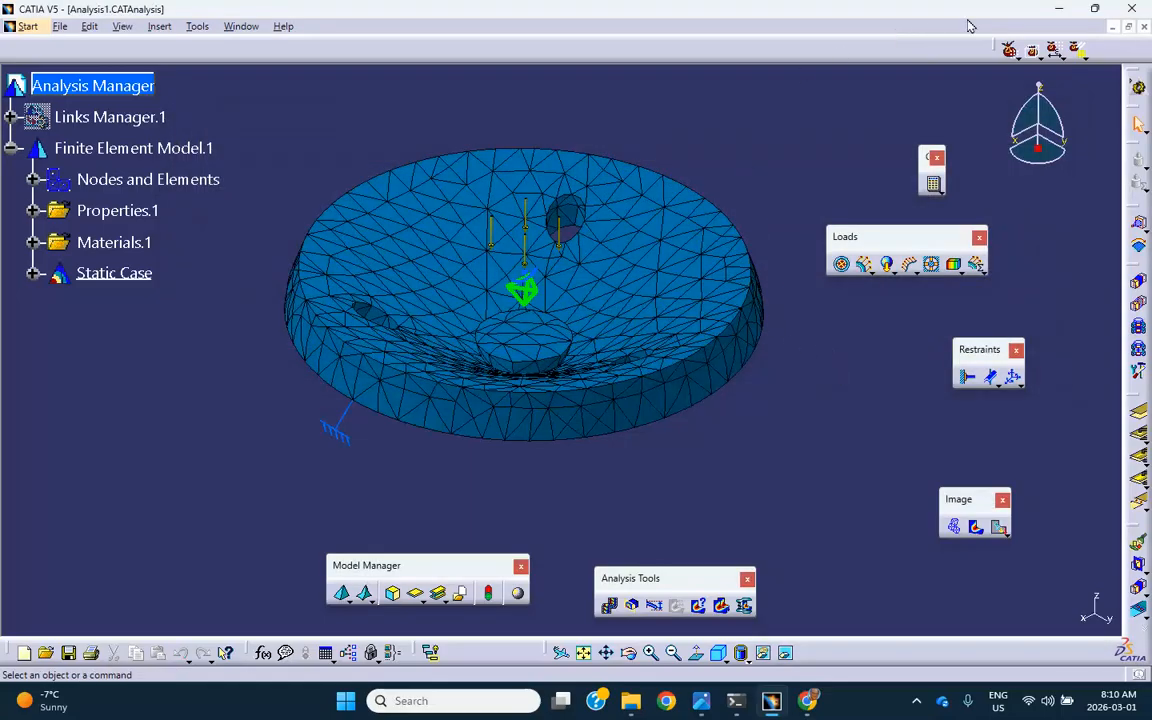
Close the analysis and part documents and return to the desktop.
click(1144, 26)
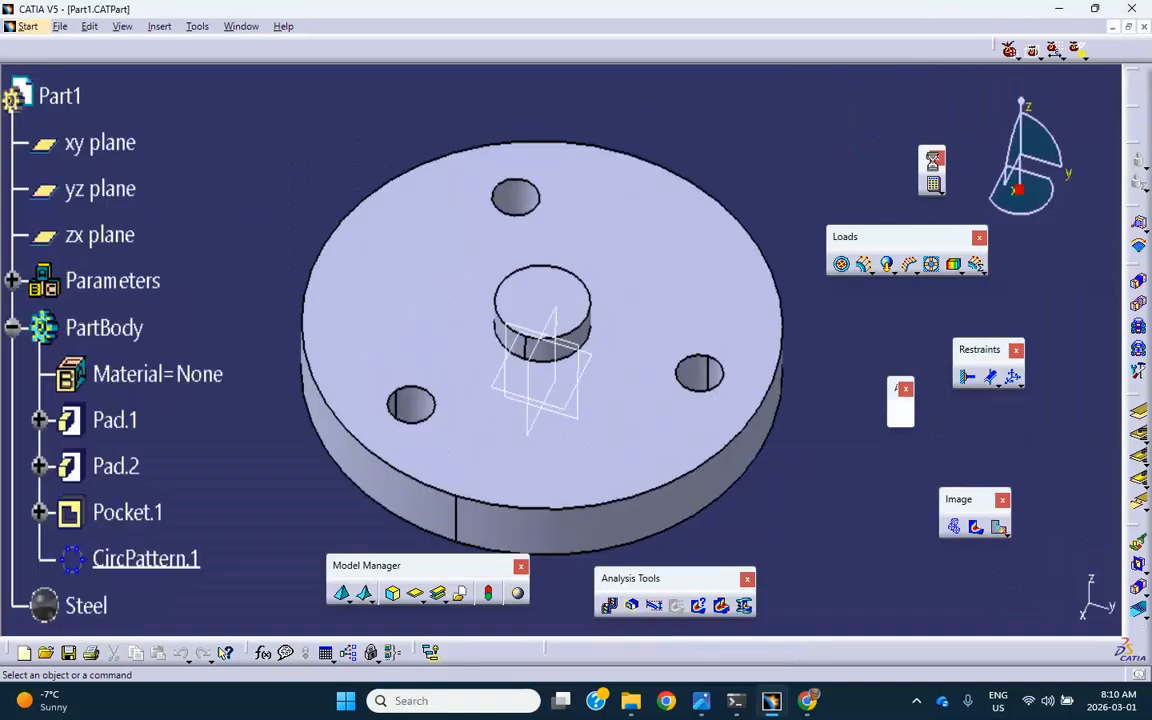
click(1144, 26)
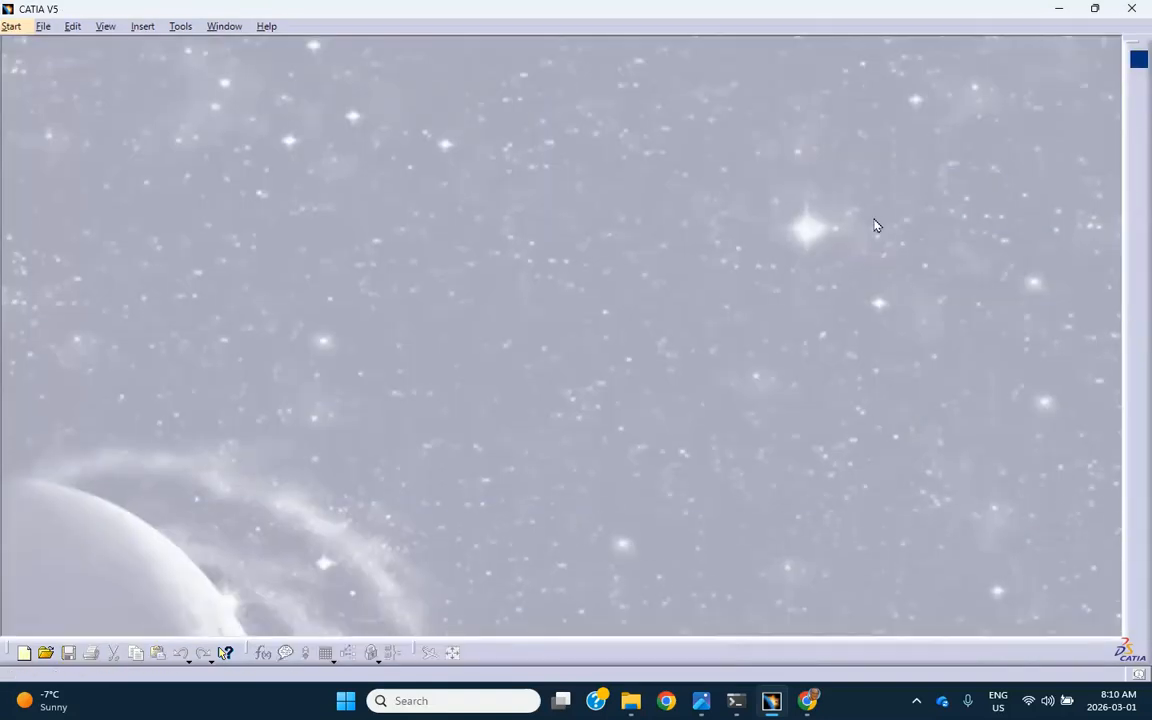
click(1058, 10)
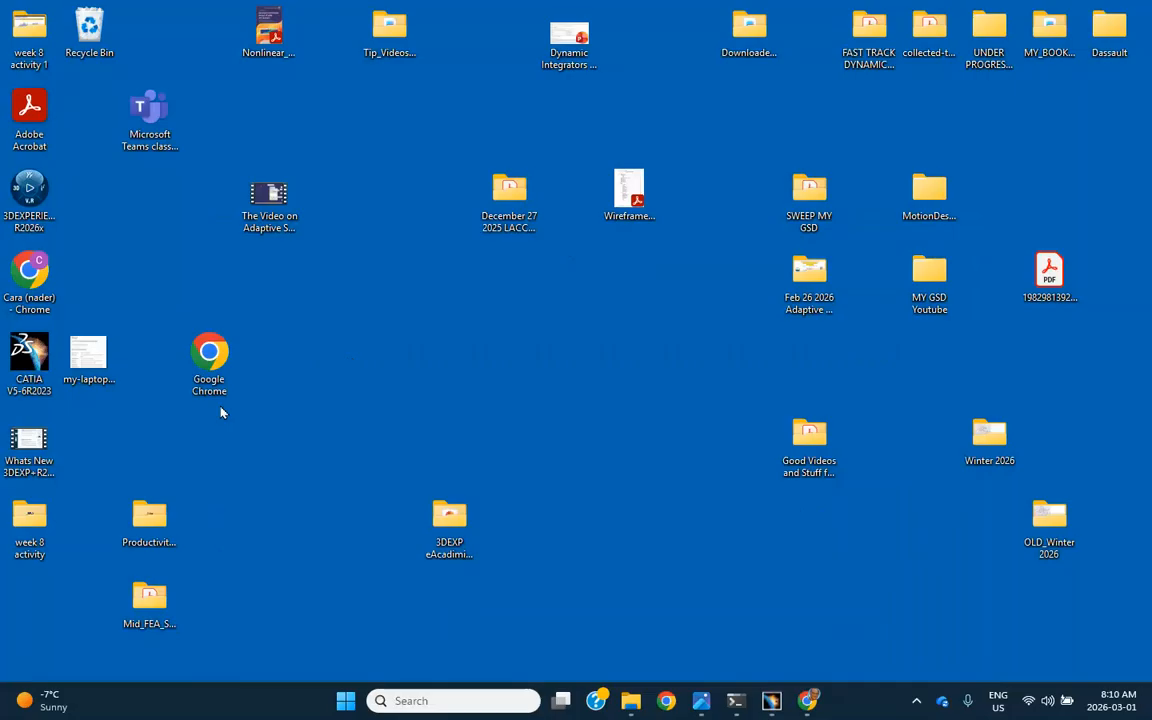
Open Part1 from the desktop's "week 8 activity" folder to check the saved part, and close it again.
double_click(45, 512)
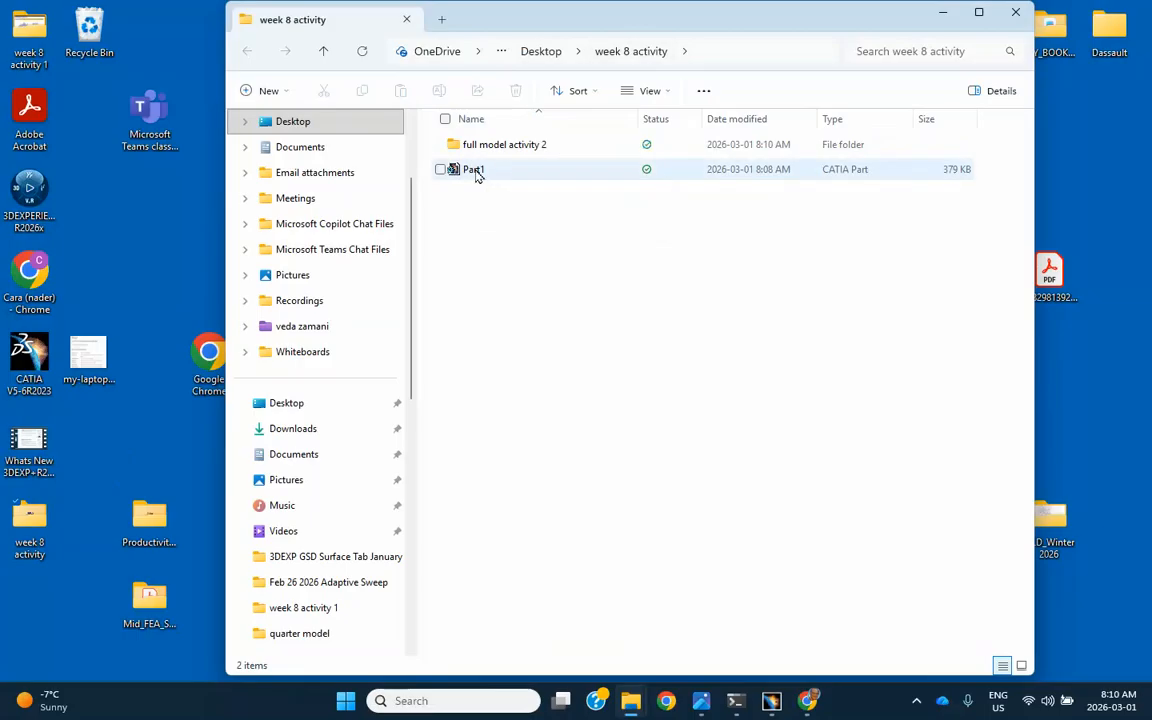
double_click(475, 171)
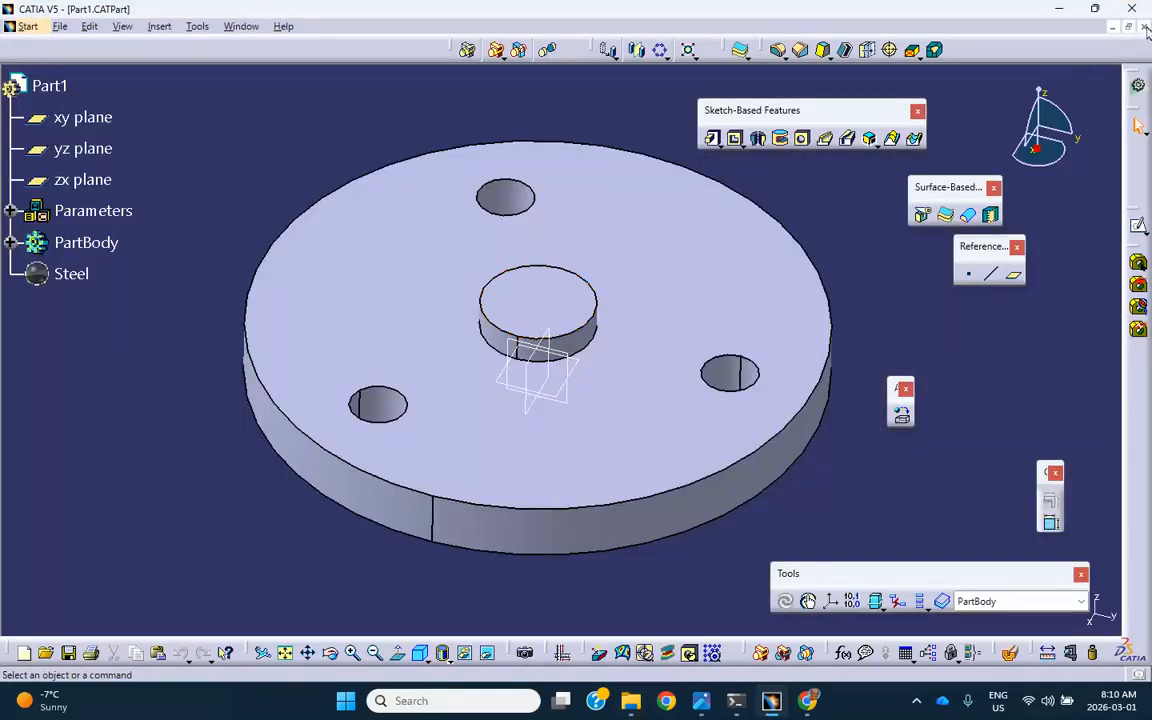
click(1146, 29)
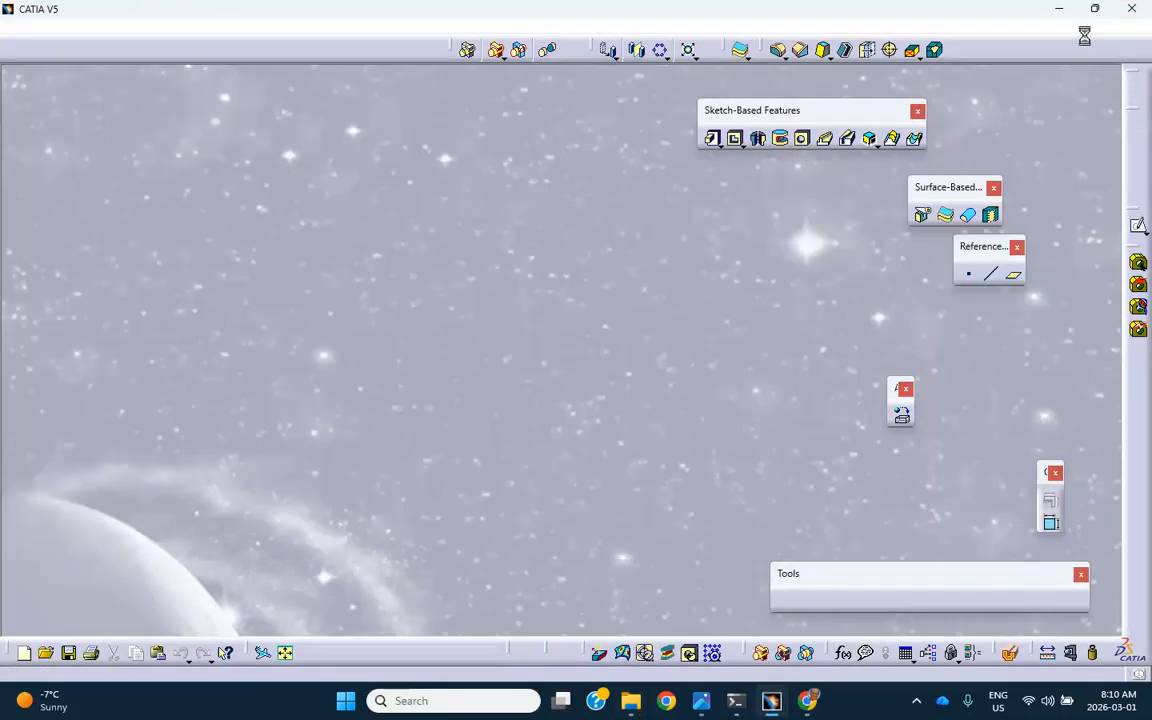
Open Analysis1 from the "full model activity 2" folder to check the saved analysis, and close it again.
click(1059, 10)
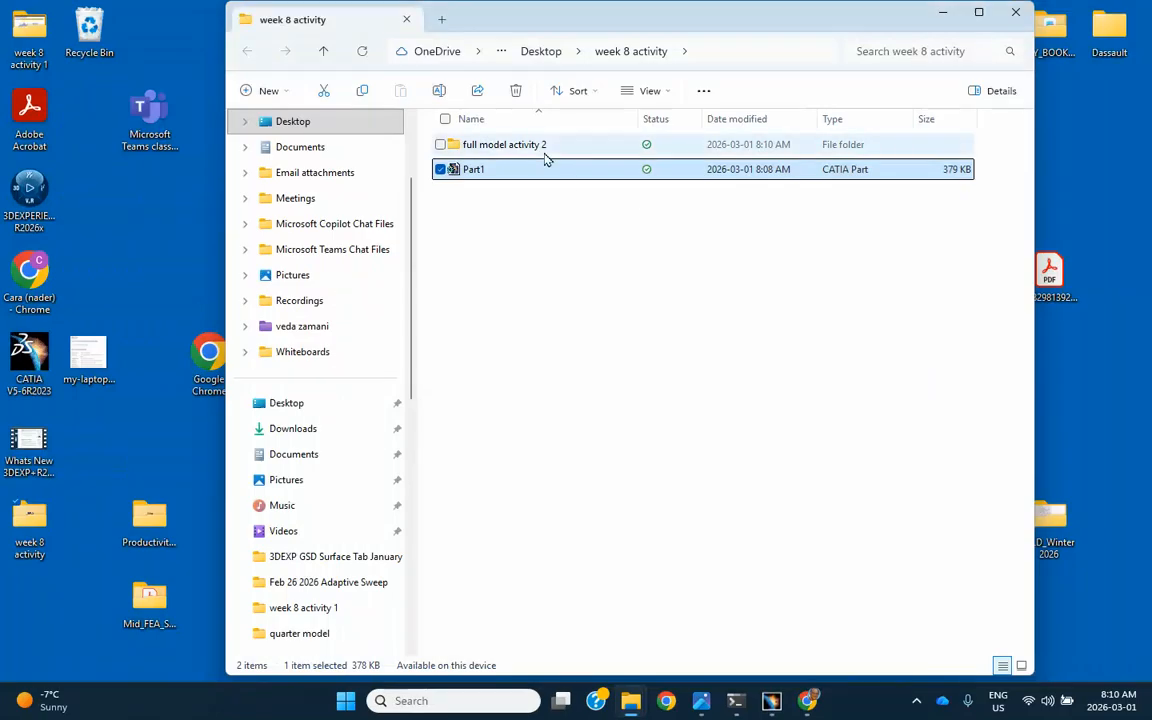
double_click(545, 150)
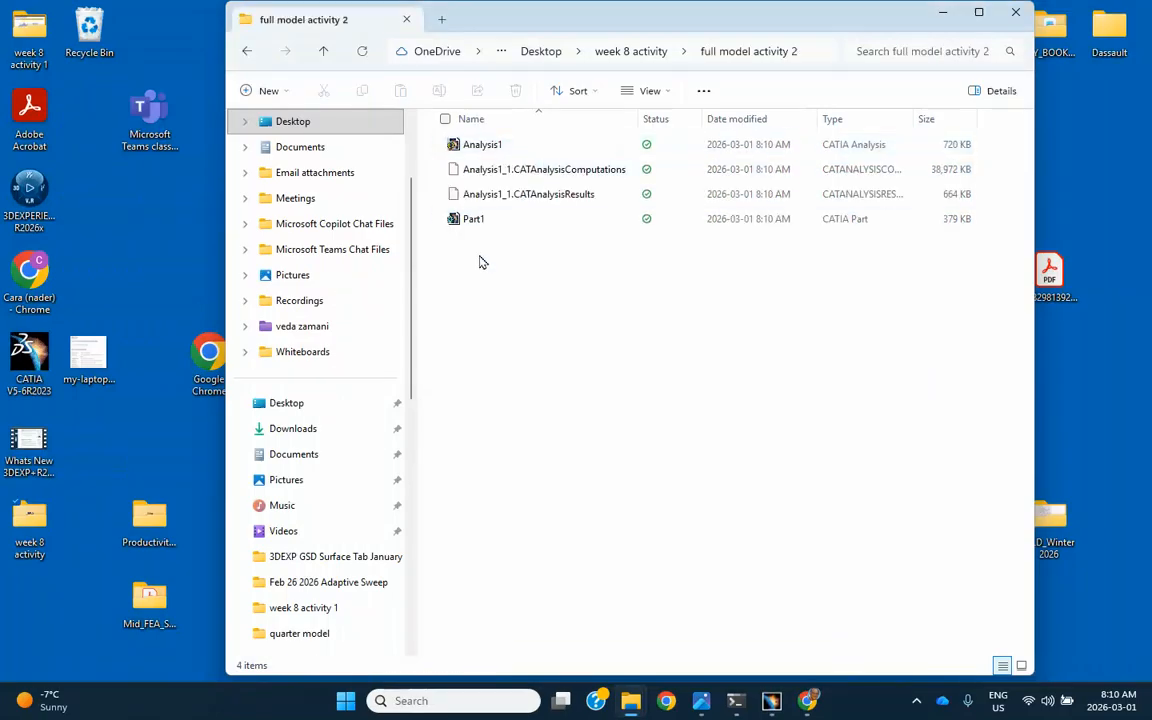
click(486, 150)
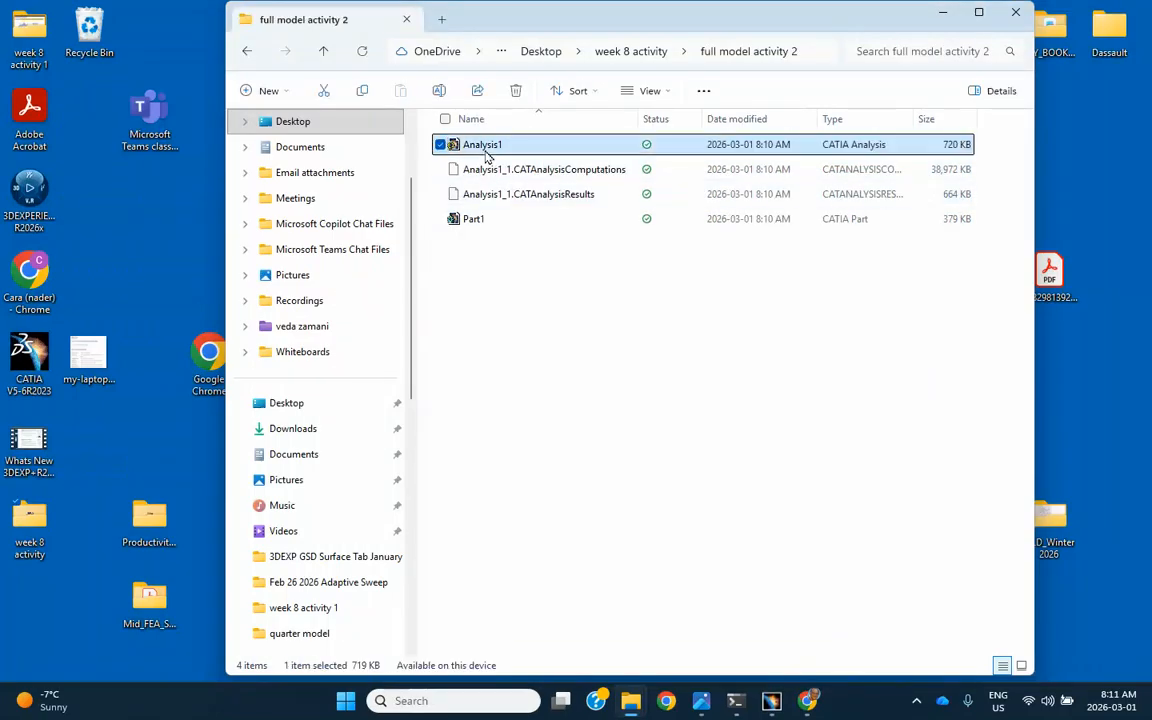
double_click(497, 147)
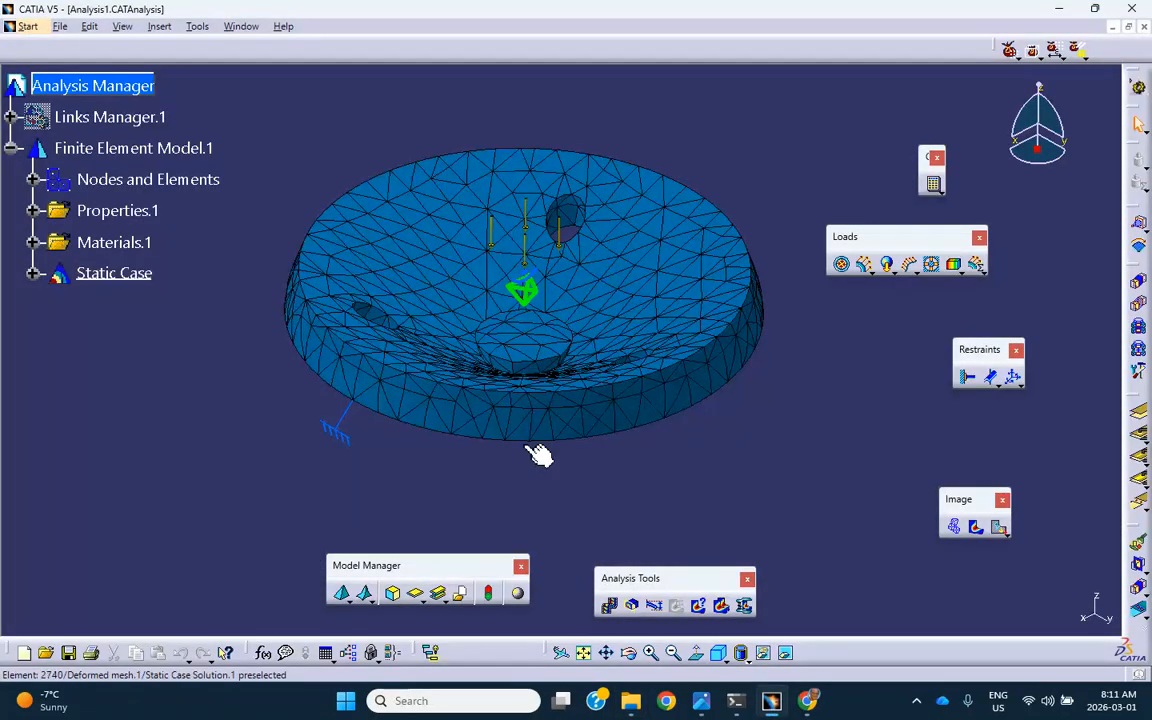
click(1144, 28)
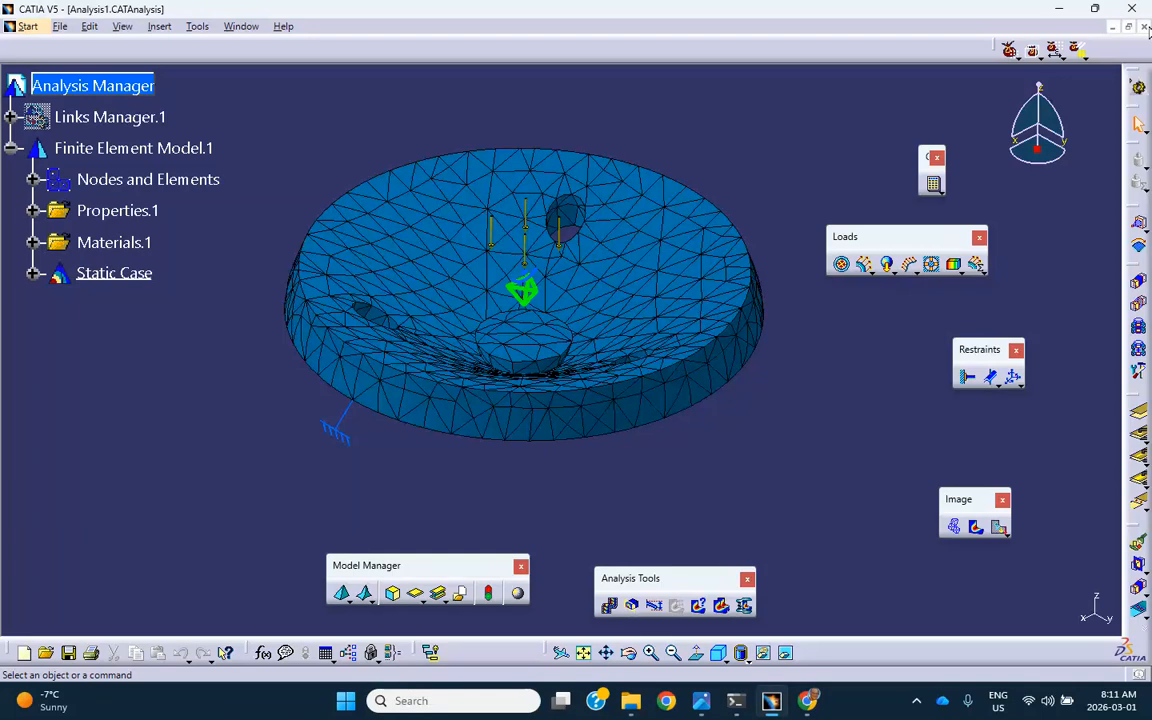
Return to the parent "week 8 activity" folder and reopen its Part1 file in CATIA.
click(1062, 11)
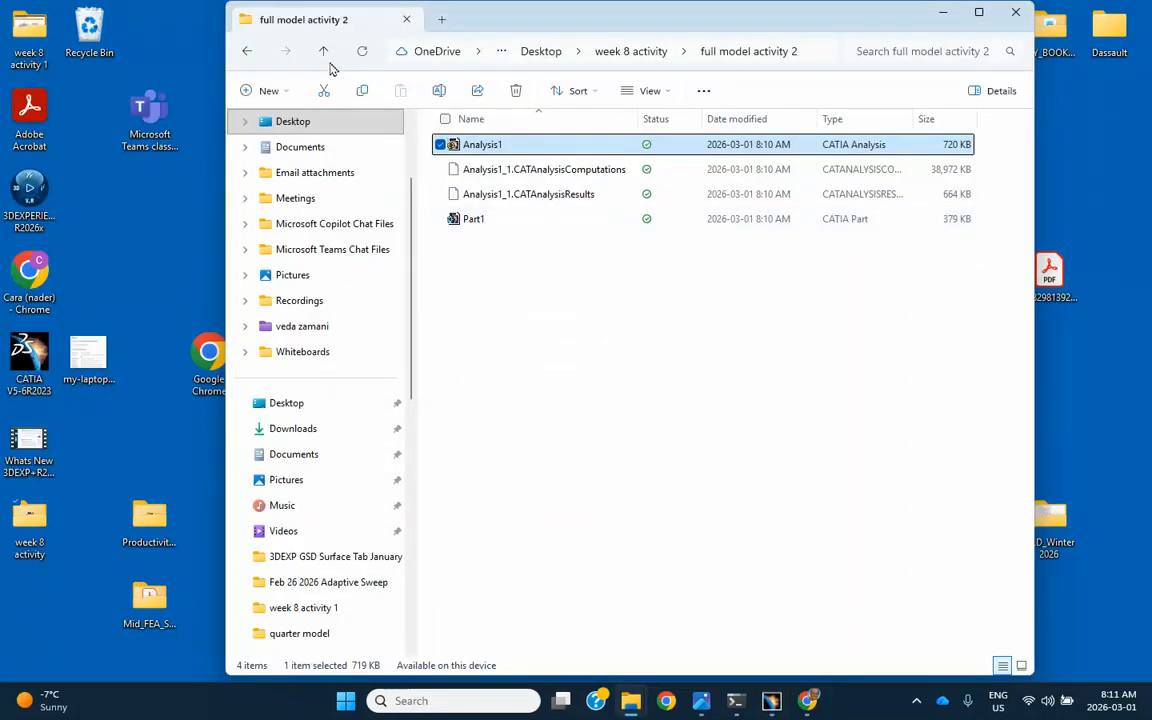
click(323, 55)
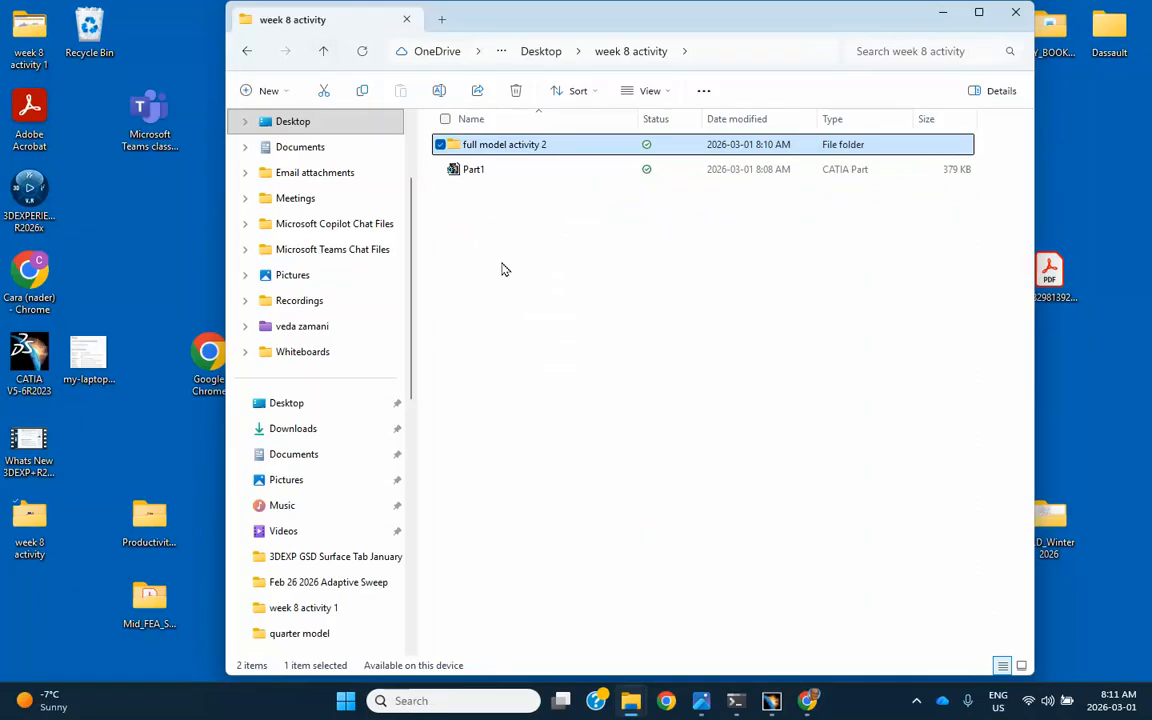
double_click(474, 170)
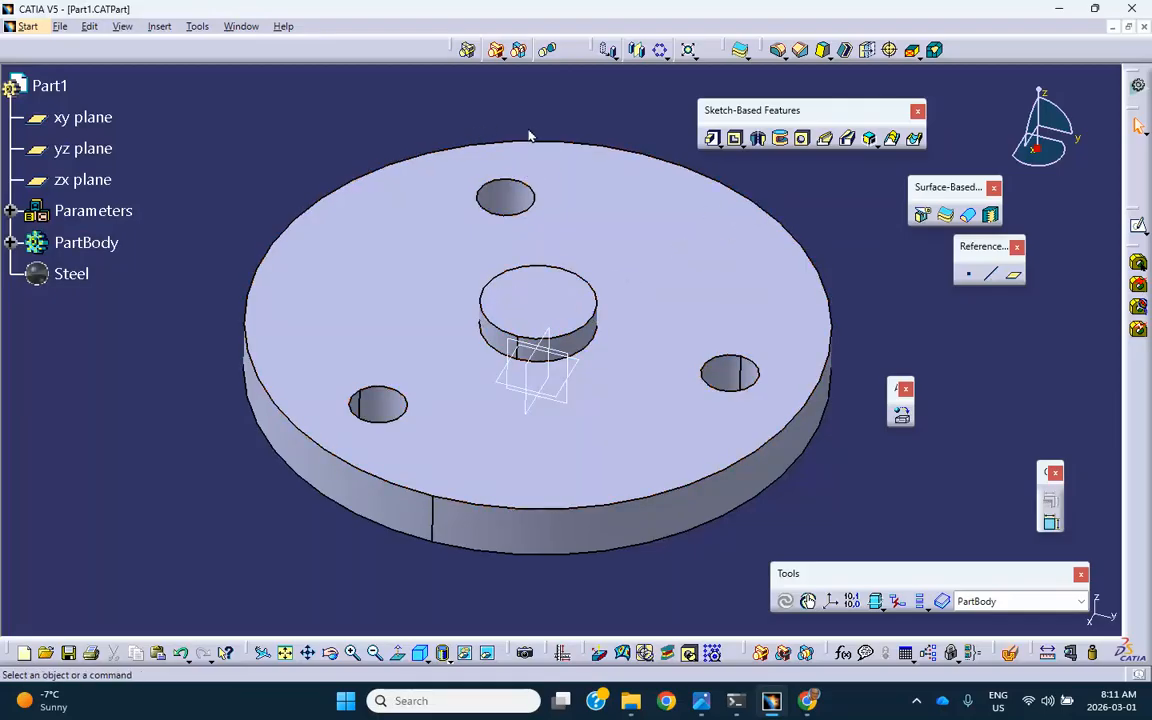
Inspect the disc's central boss and three-hole layout from several angles and in the top view.
middle_drag(527, 134, 447, 275)
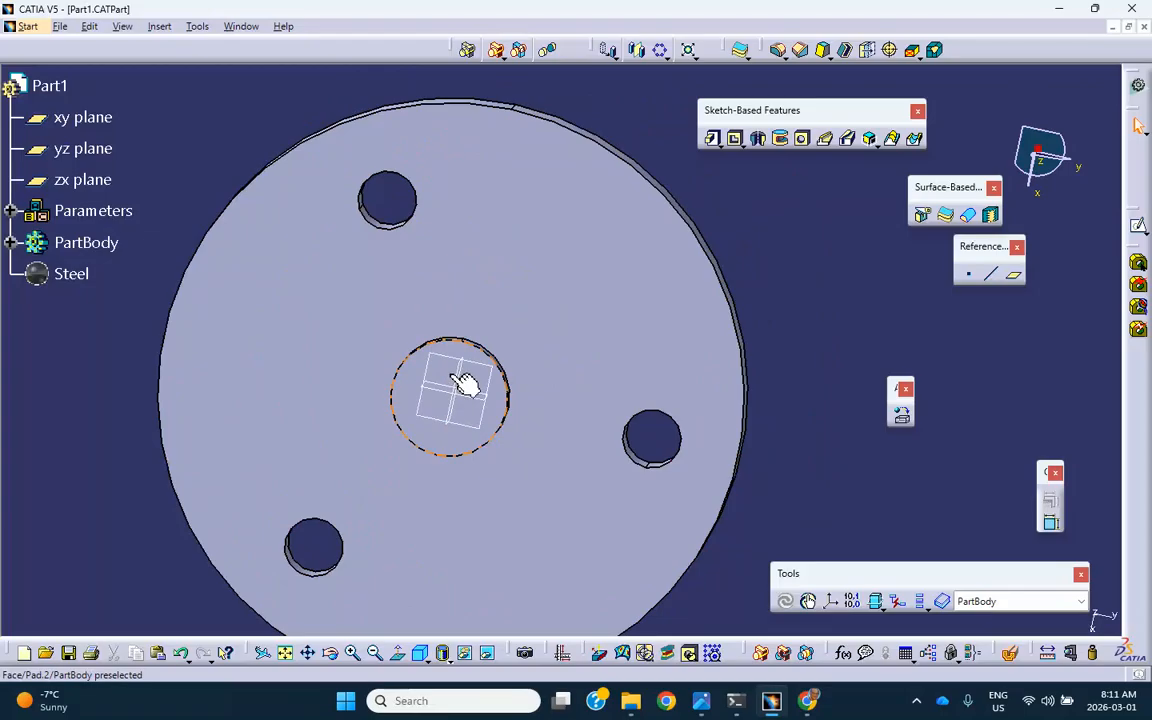
middle_drag(594, 399, 611, 308)
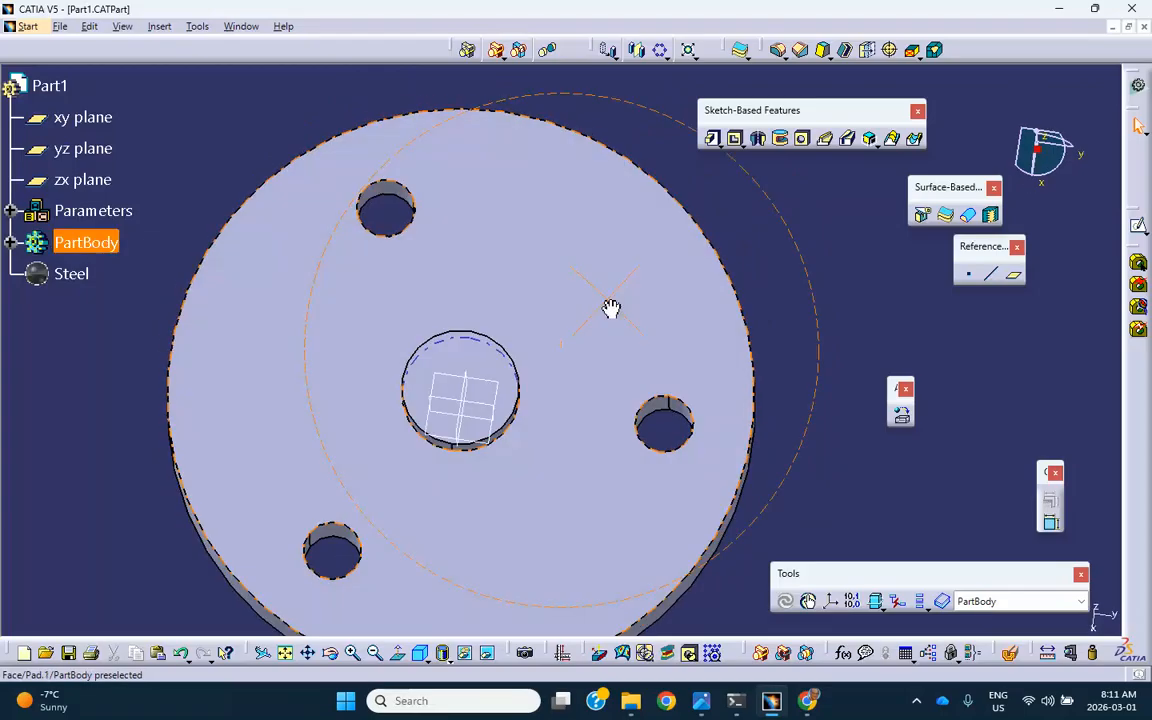
middle_drag(461, 414, 467, 439)
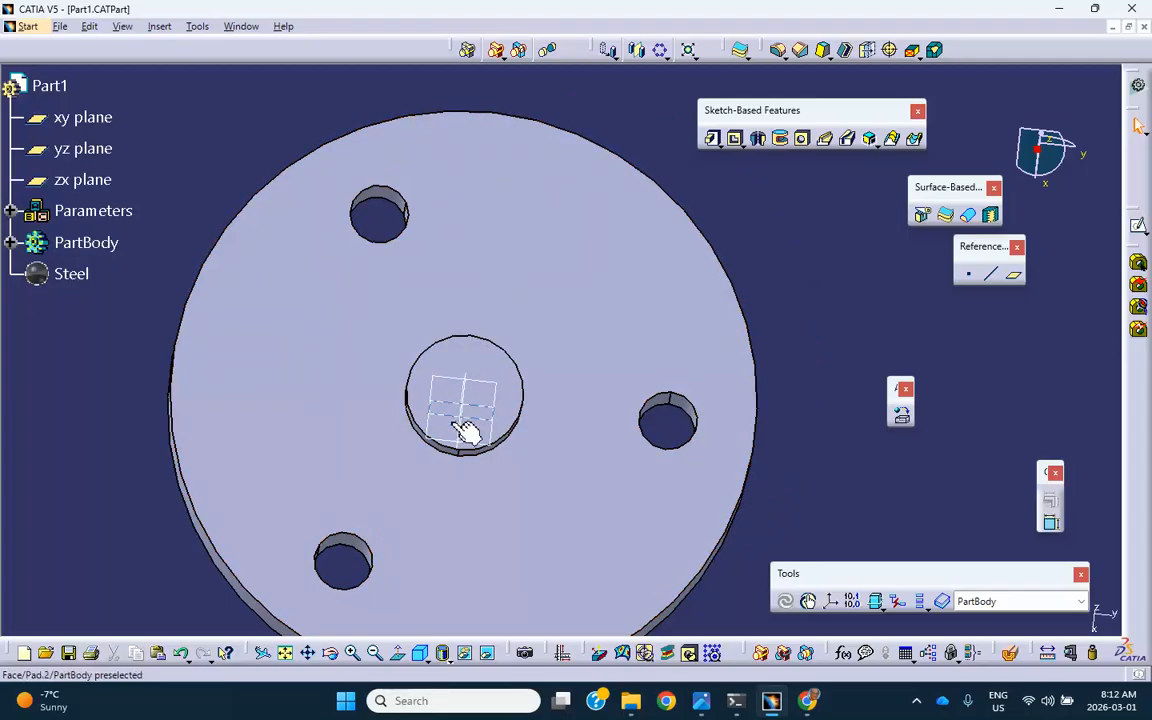
middle_drag(476, 509, 627, 548)
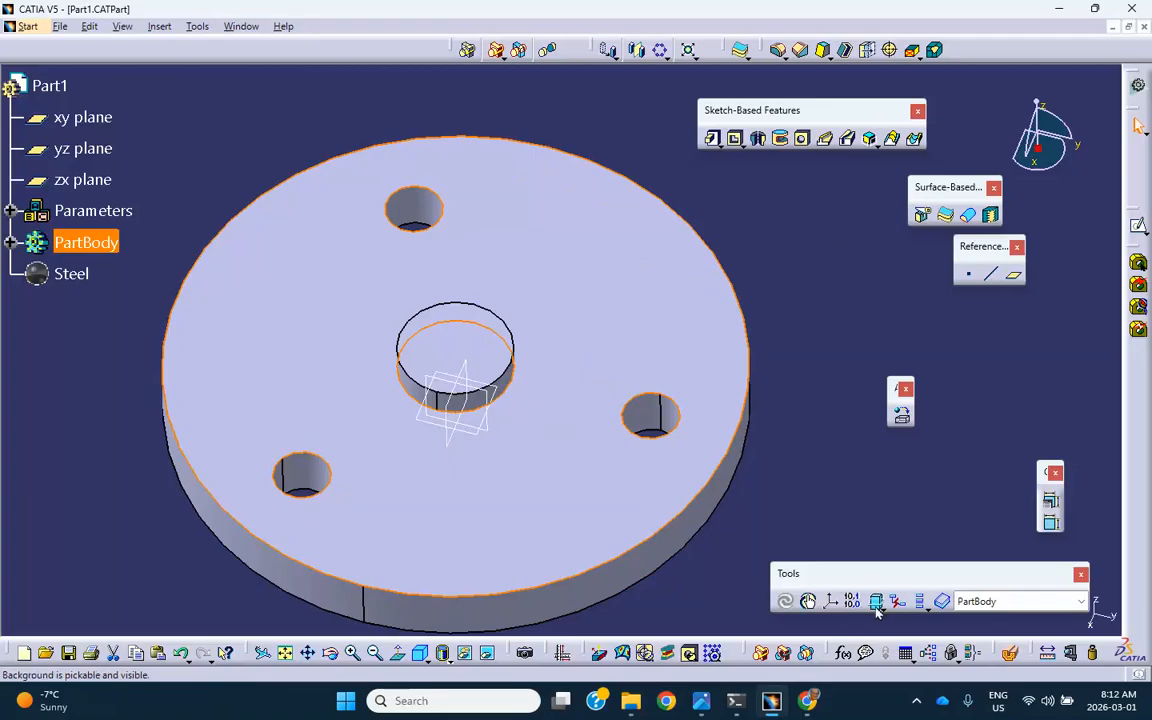
click(689, 620)
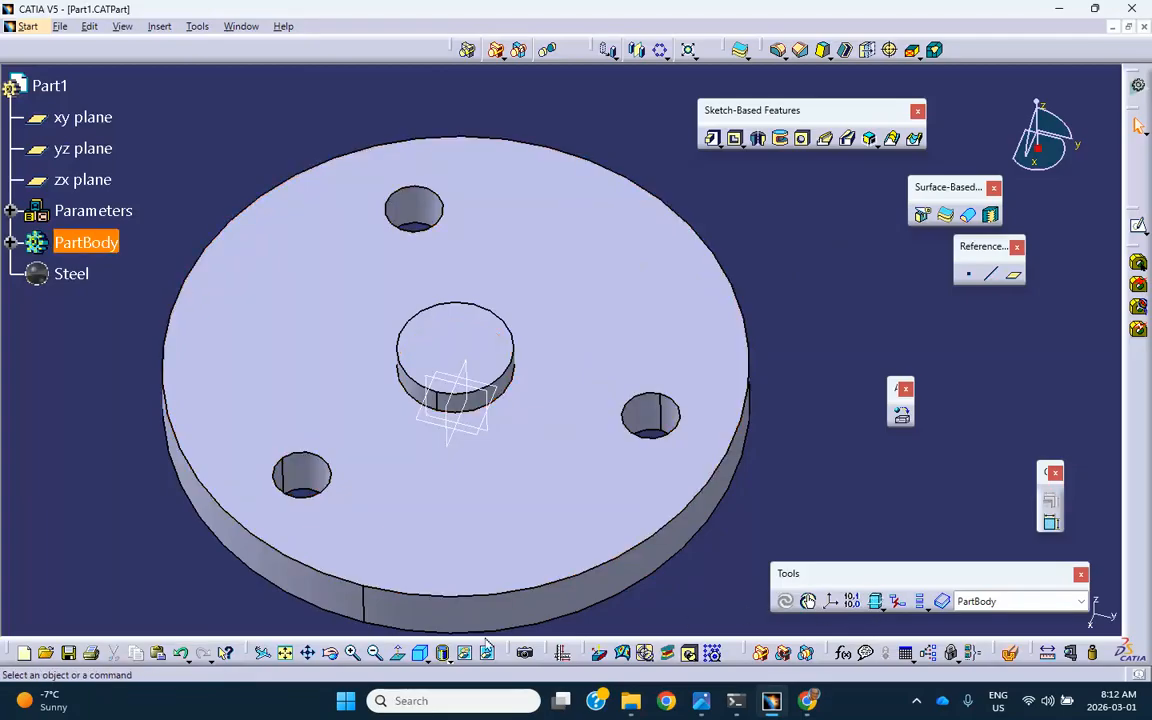
click(443, 656)
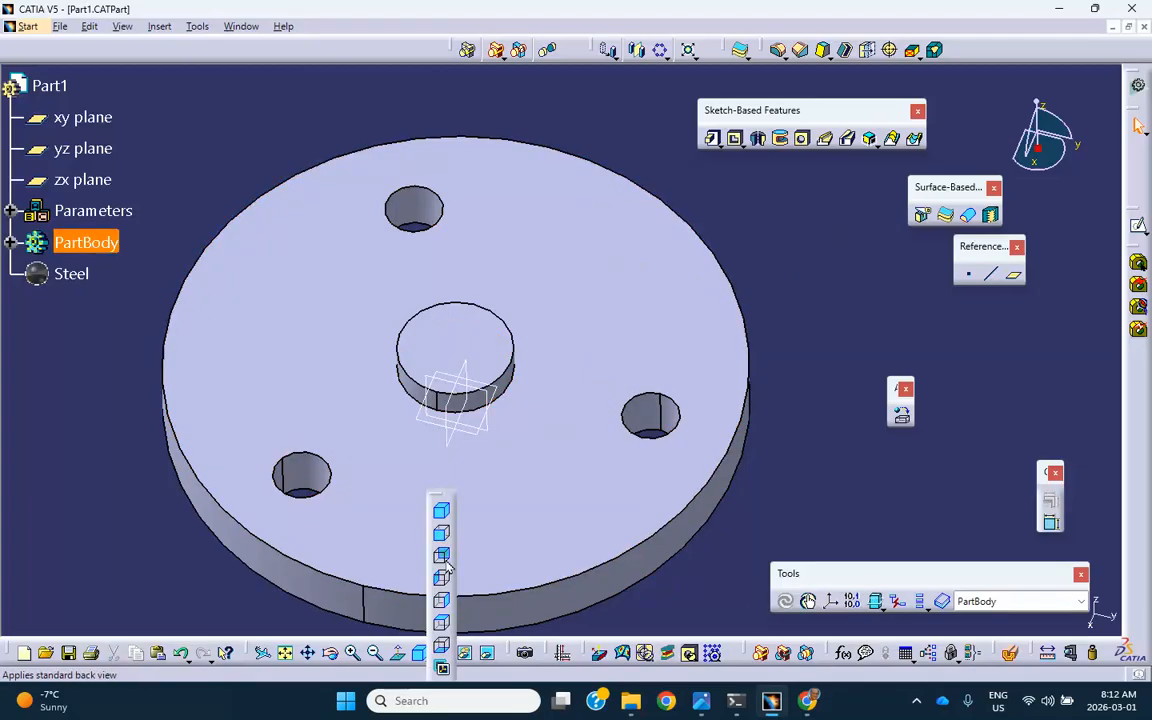
click(441, 511)
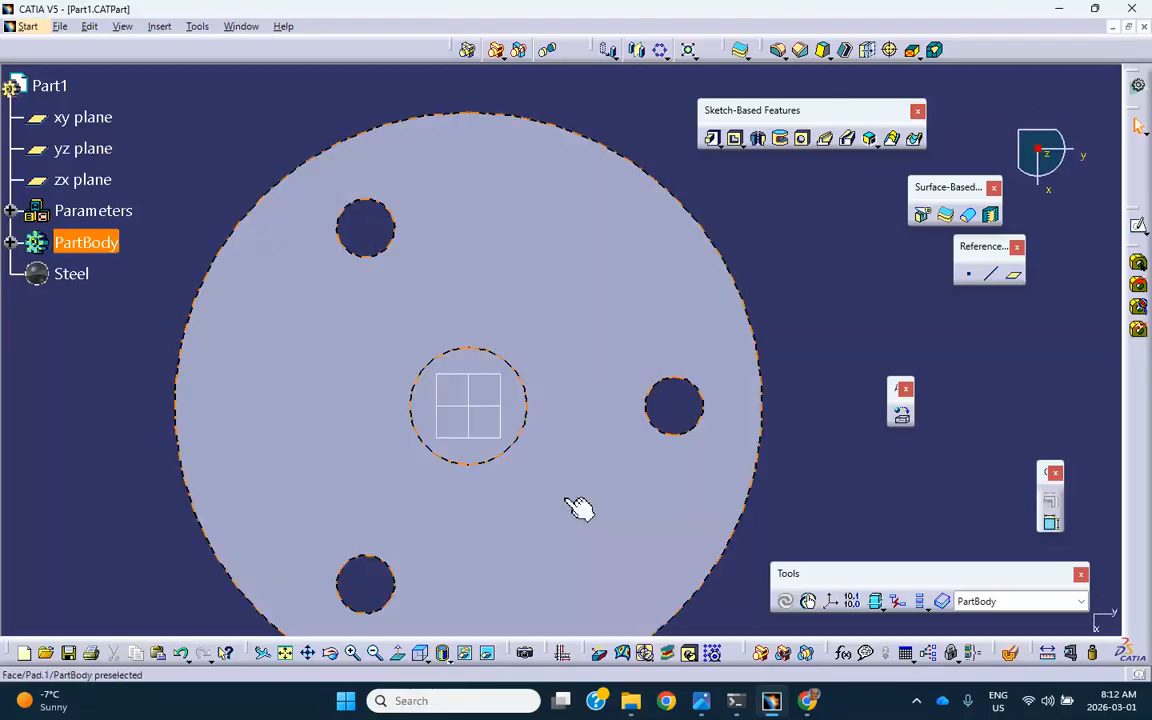
middle_drag(578, 506, 578, 452)
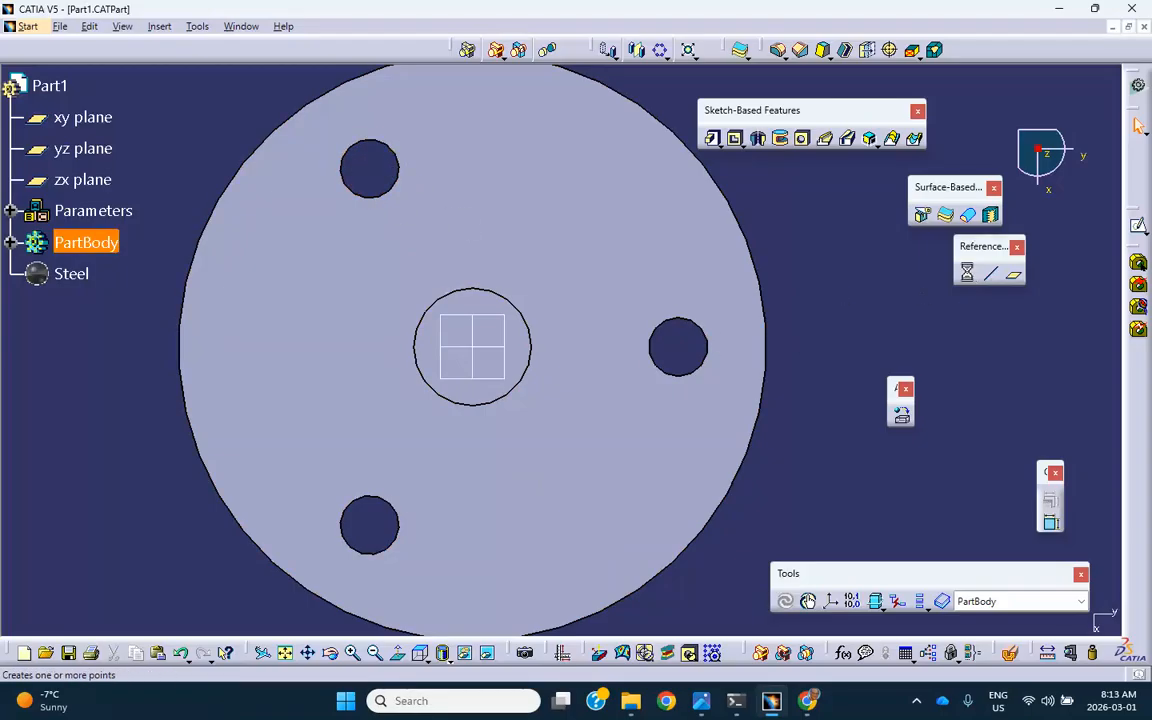
Create a reference point at the circle centre of the upper-left hole's edge, as seen in the top view.
click(968, 274)
click(883, 245)
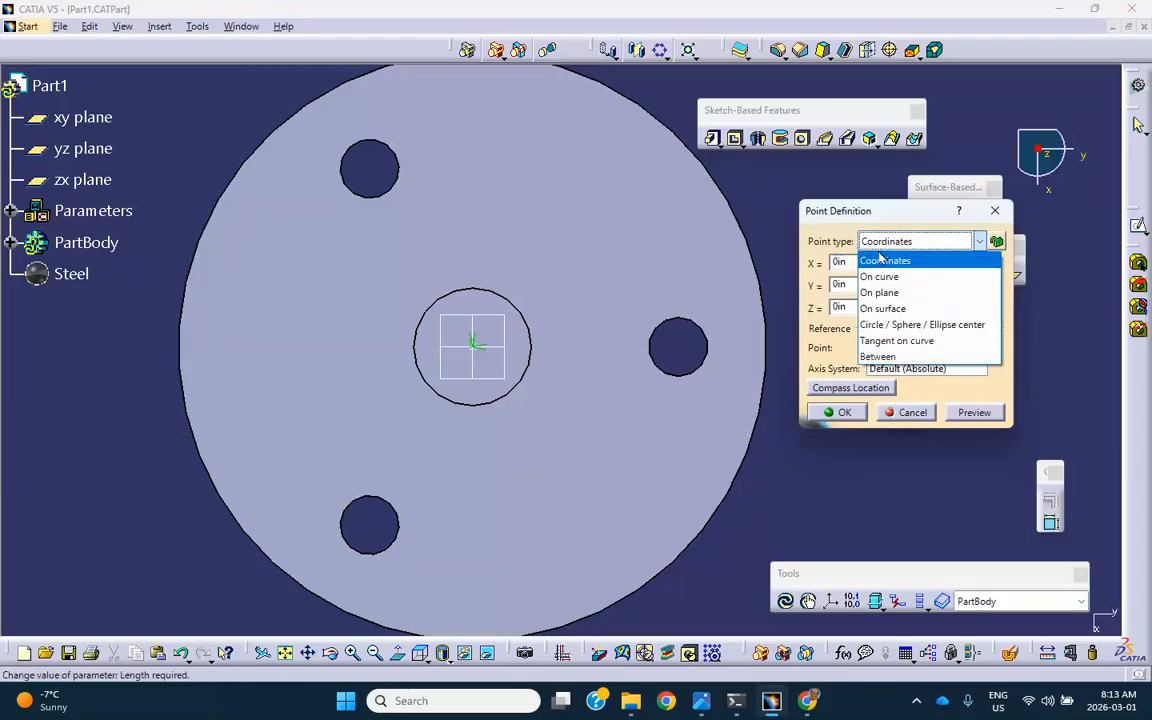
click(886, 326)
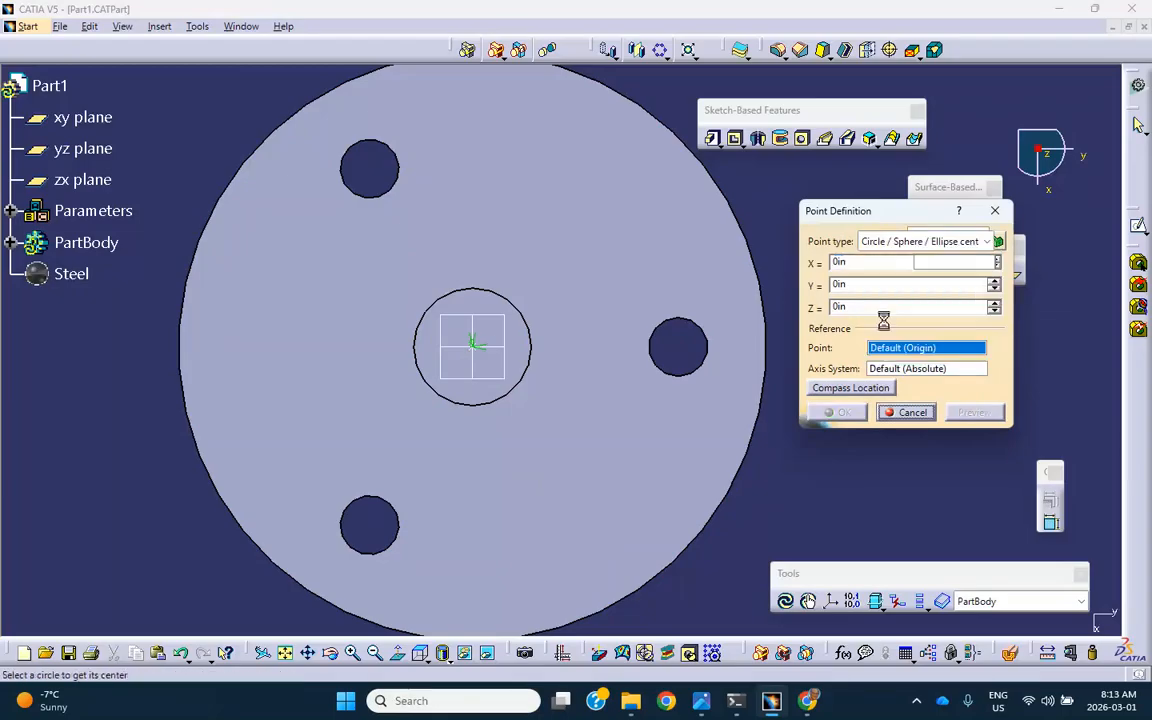
click(398, 185)
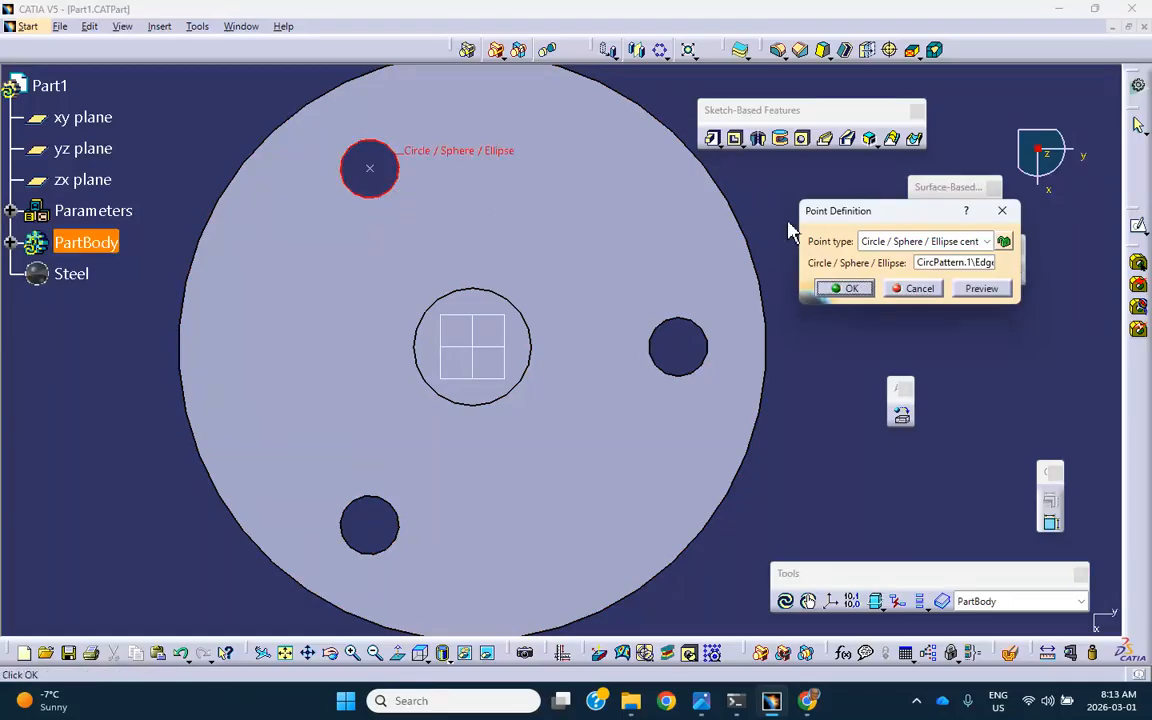
click(848, 288)
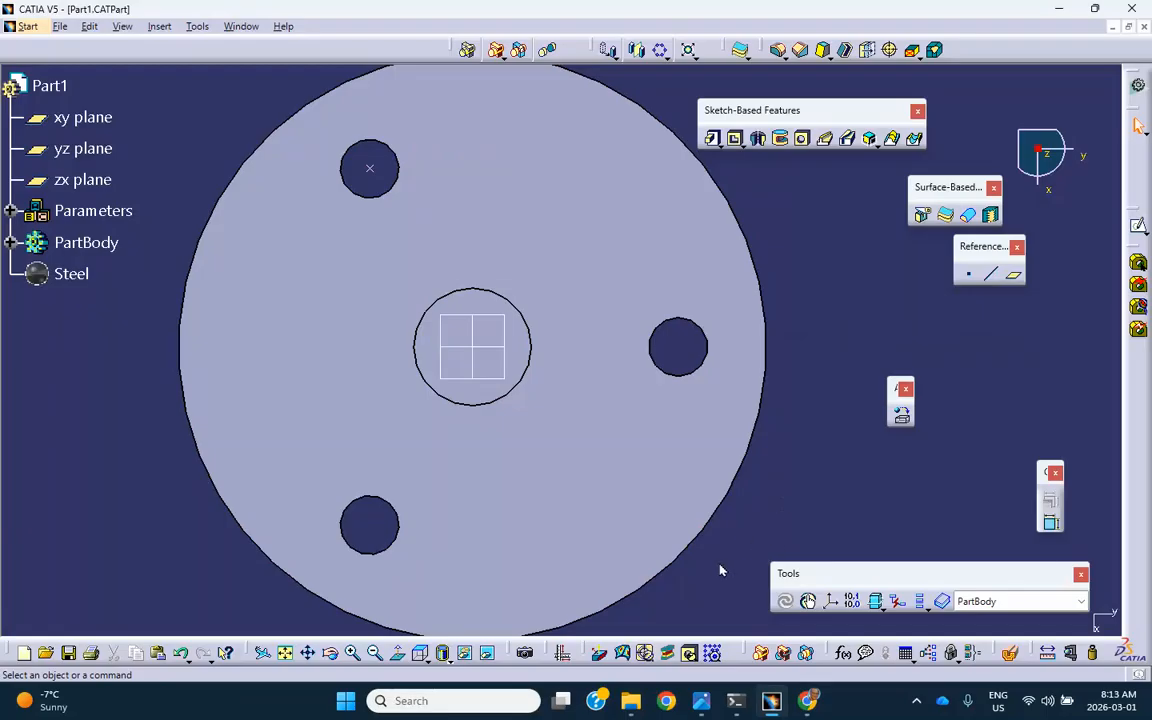
Create a second reference point at the circle centre of the central boss's top edge.
middle_drag(720, 570, 789, 419)
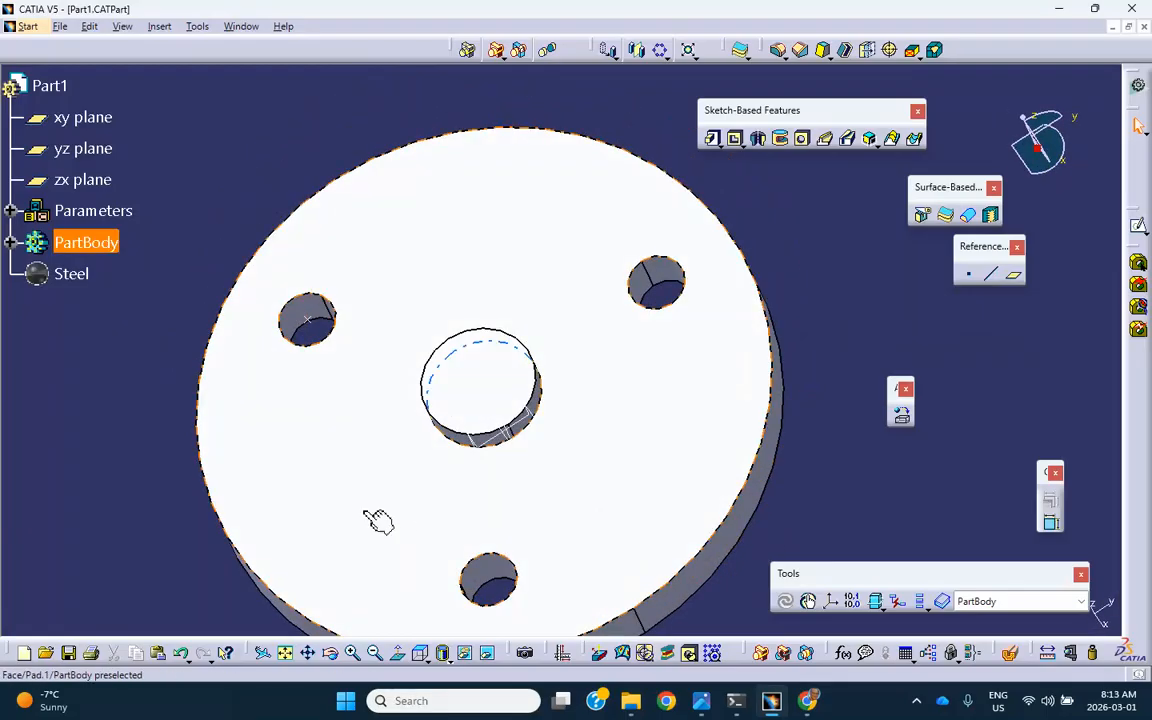
middle_drag(378, 520, 589, 471)
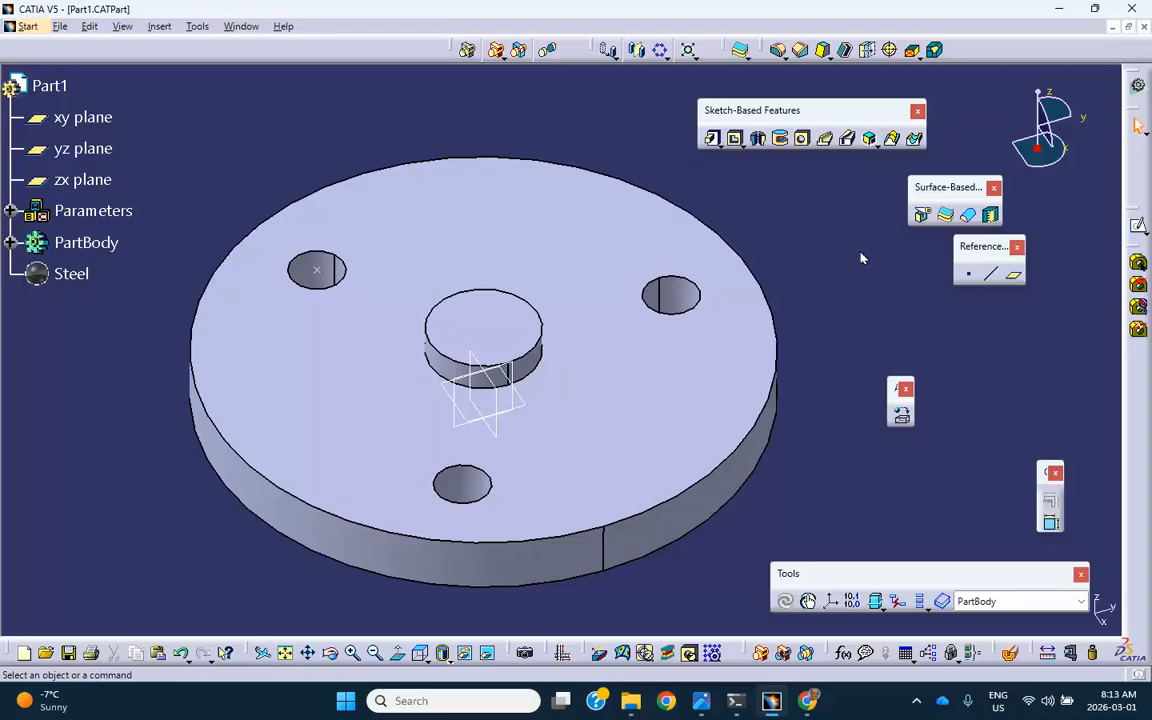
click(970, 276)
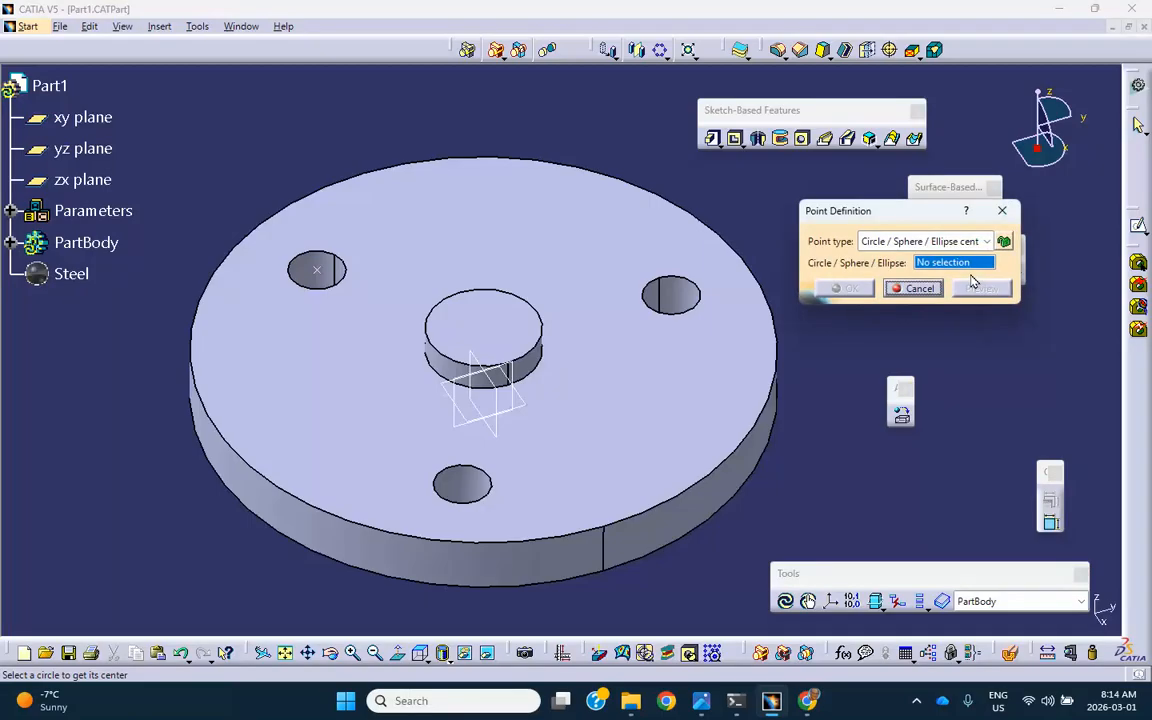
click(520, 301)
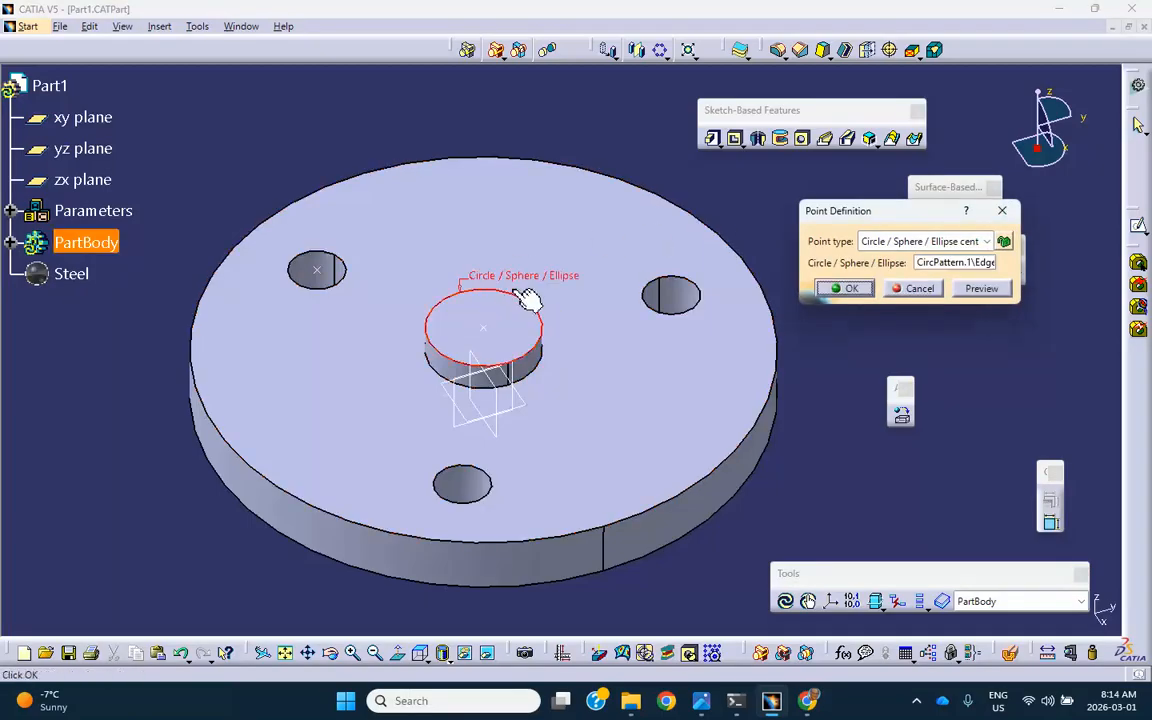
click(853, 289)
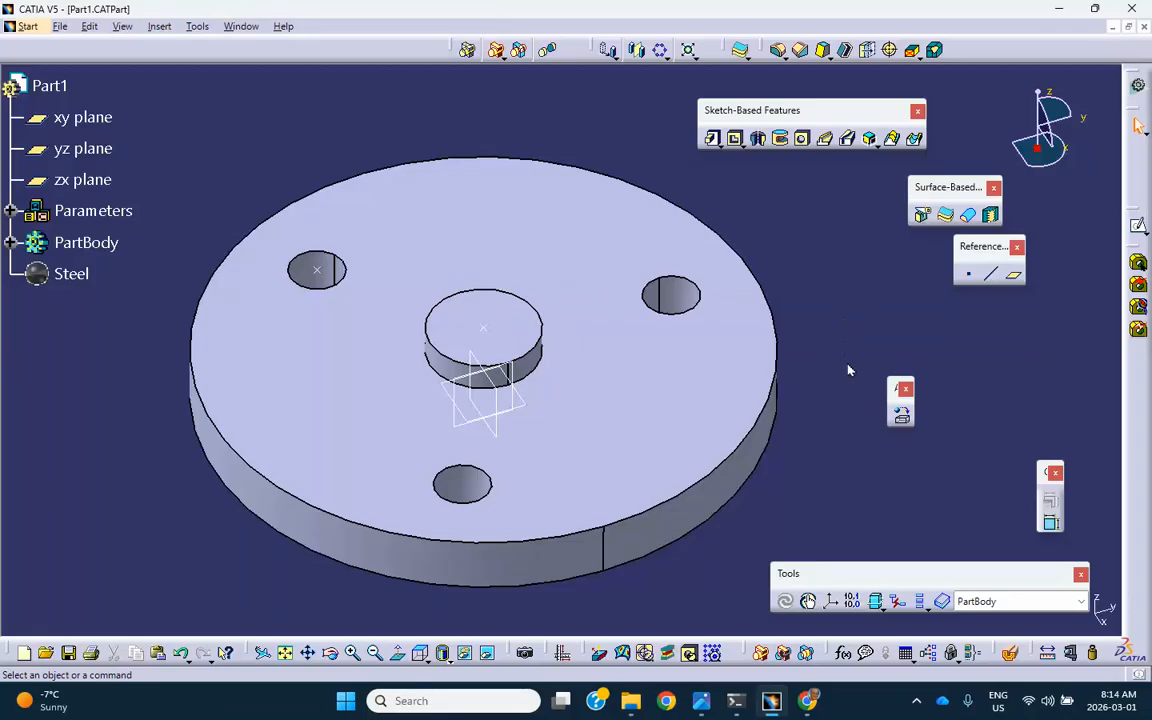
Create a Point-Direction reference line from the boss's centre point along the Z component, with the end at 12.787 in.
click(990, 273)
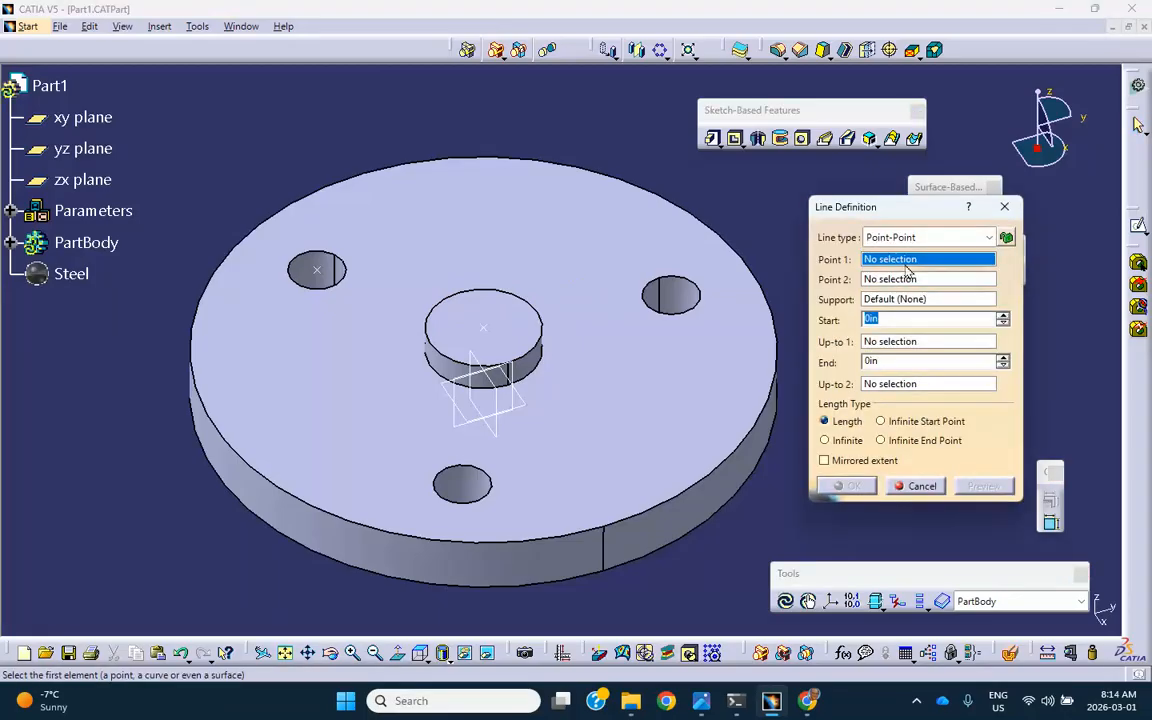
click(895, 241)
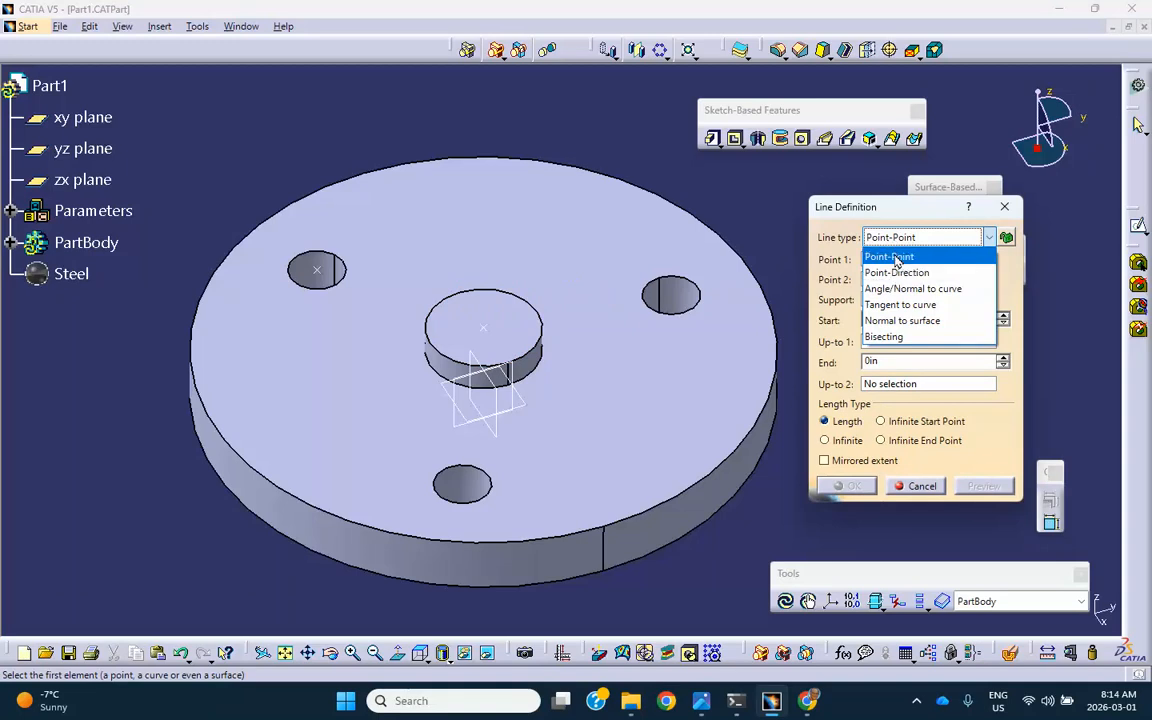
click(893, 272)
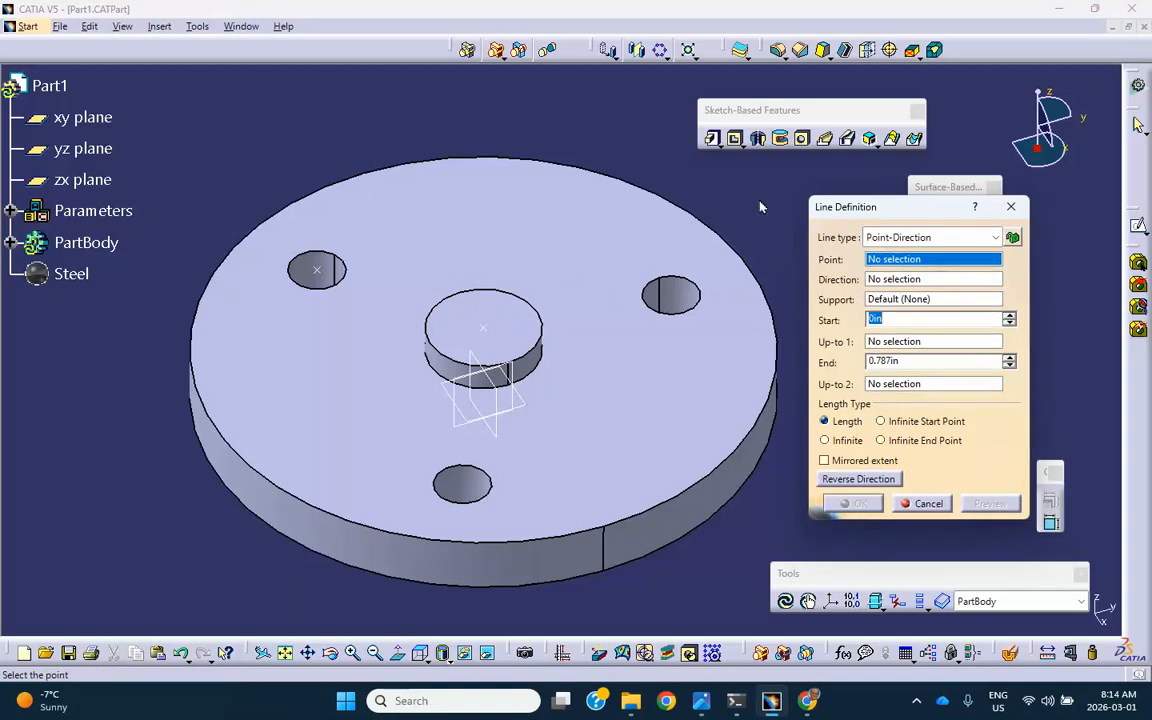
click(481, 328)
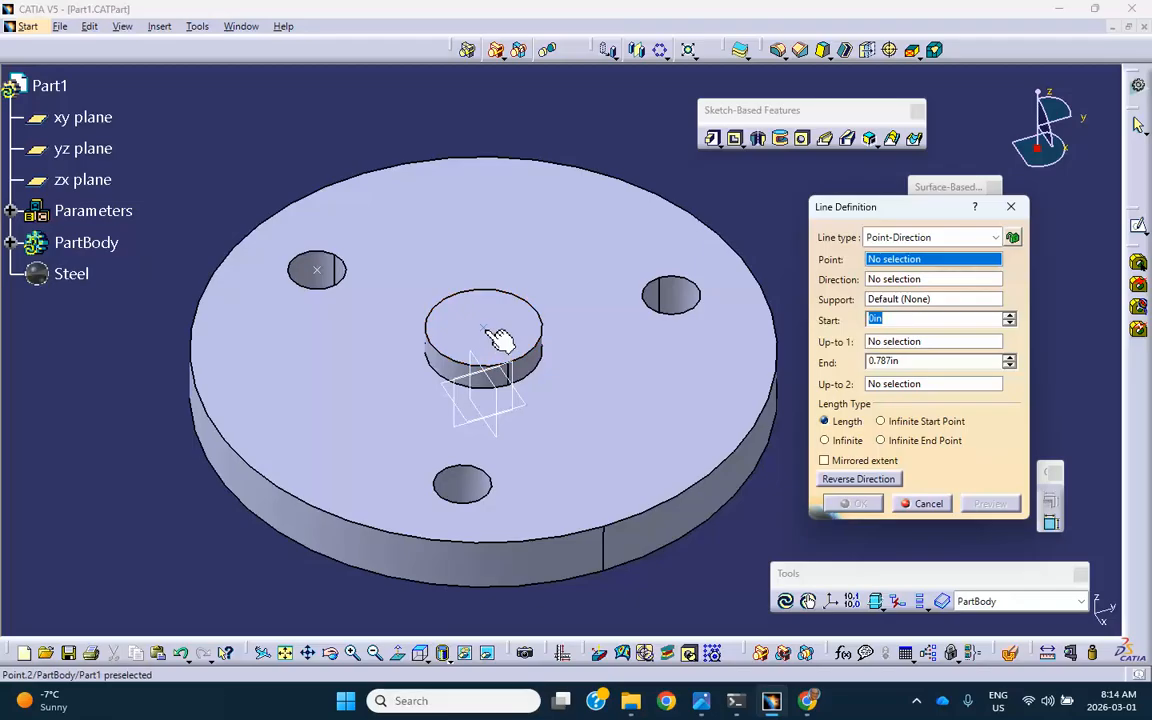
right_click(883, 284)
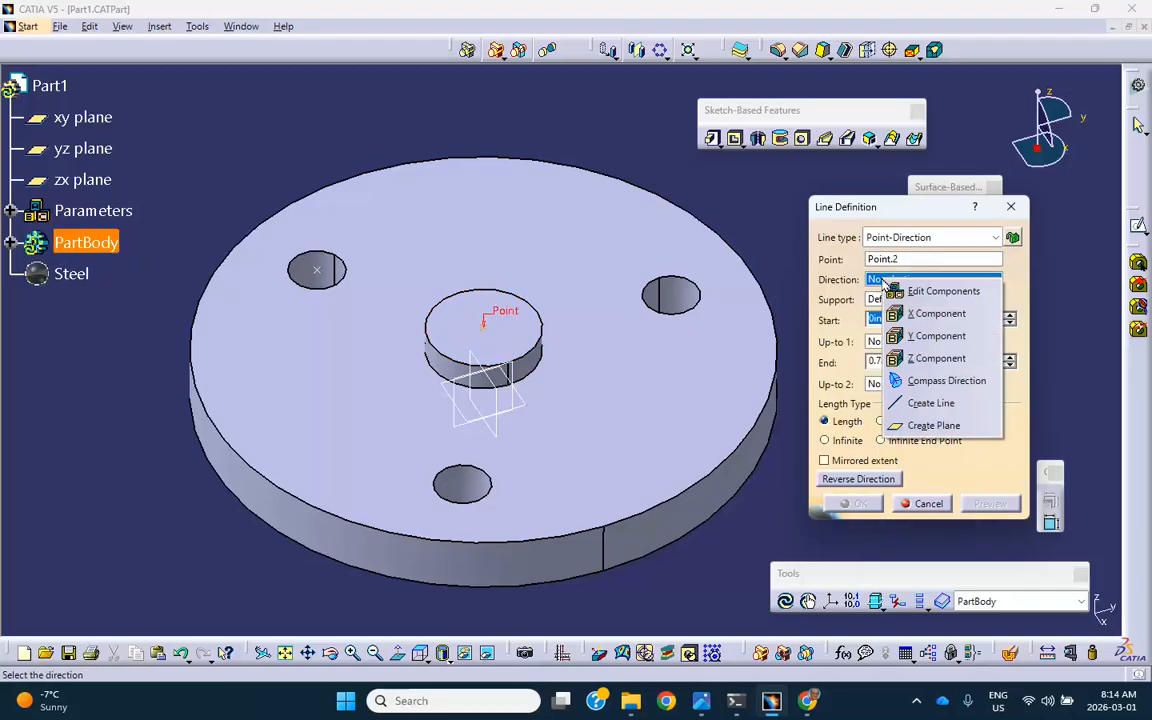
click(908, 358)
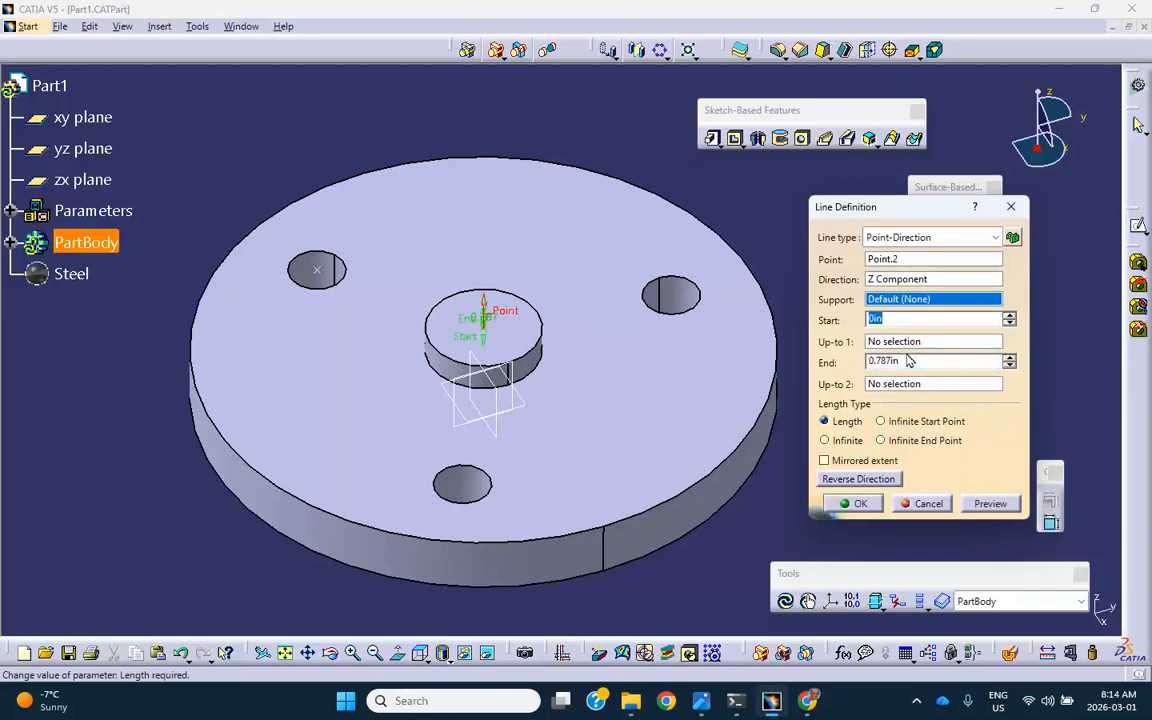
click(1009, 356)
click(1009, 357)
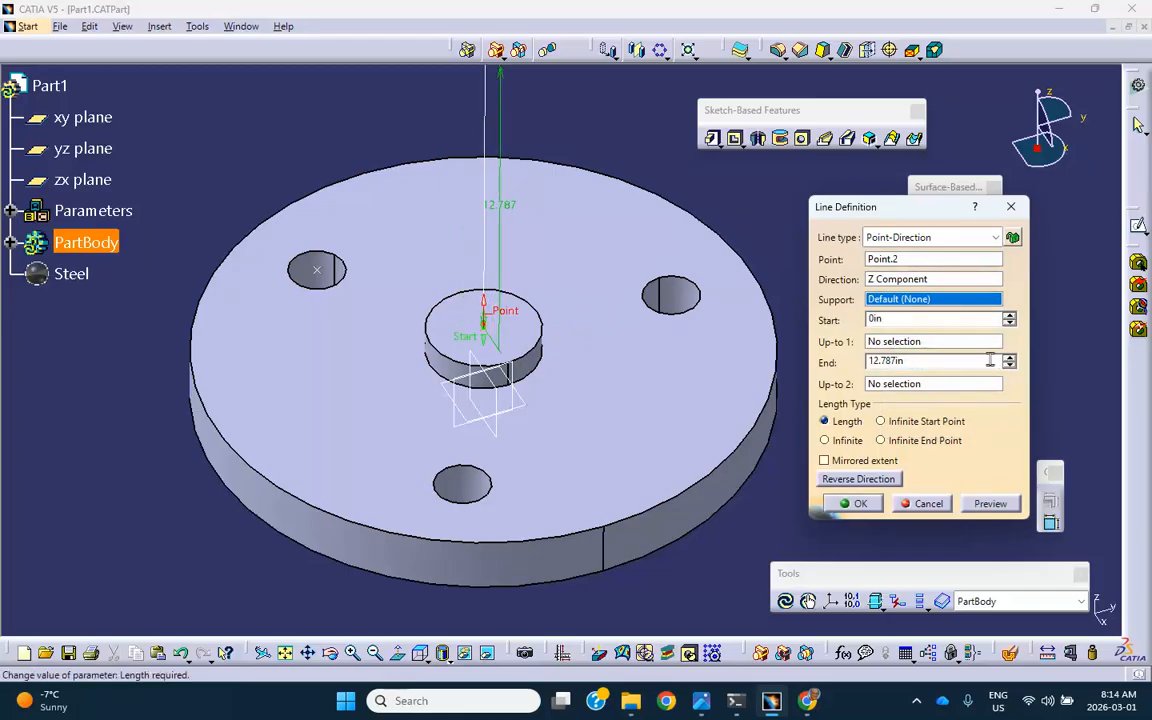
click(860, 504)
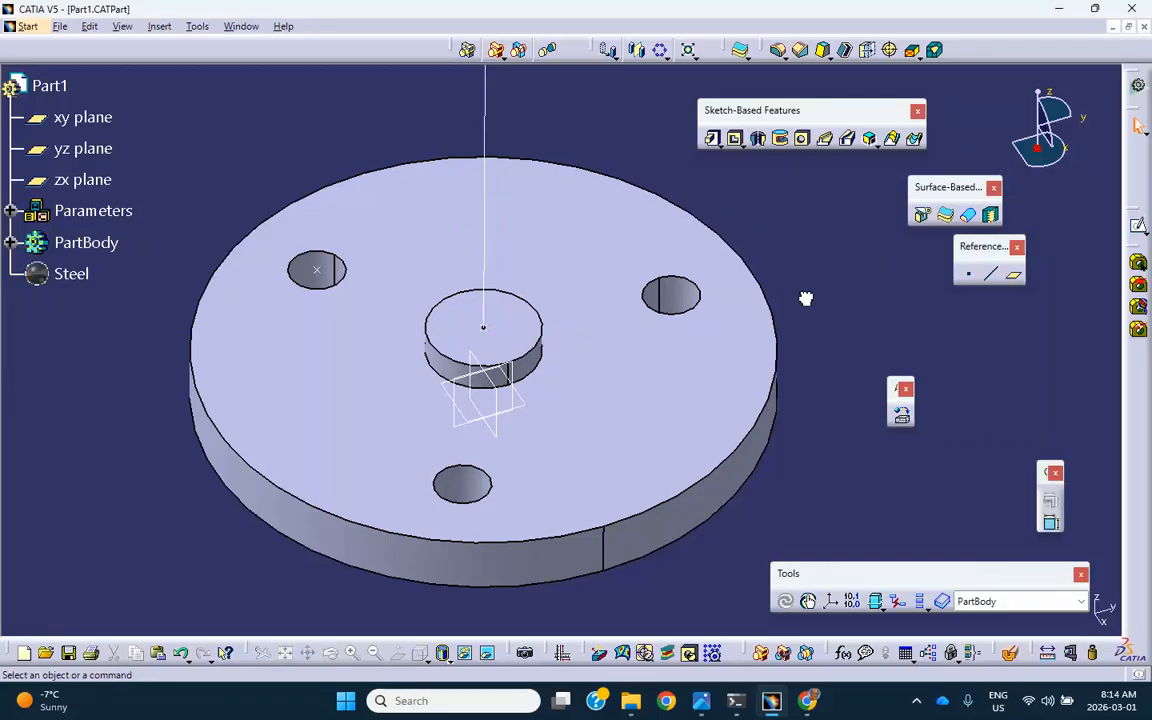
Try to create a plane normal to the vertical reference line through the hole's centre point.
middle_drag(572, 343, 662, 419)
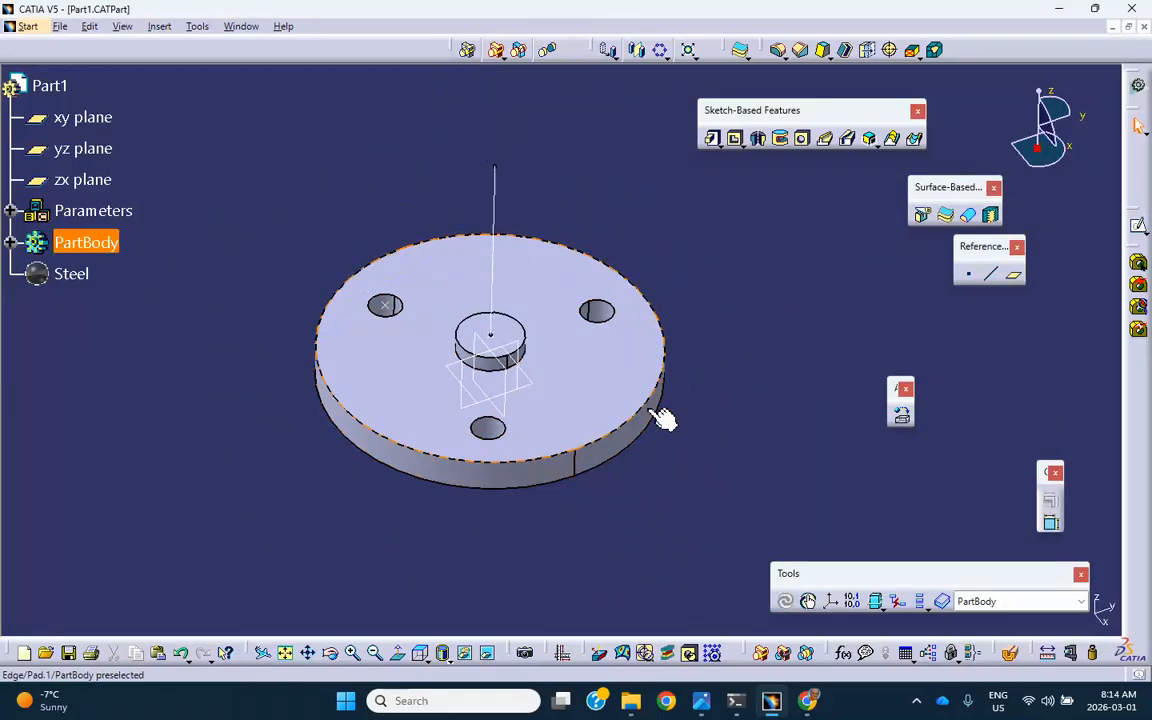
click(1012, 274)
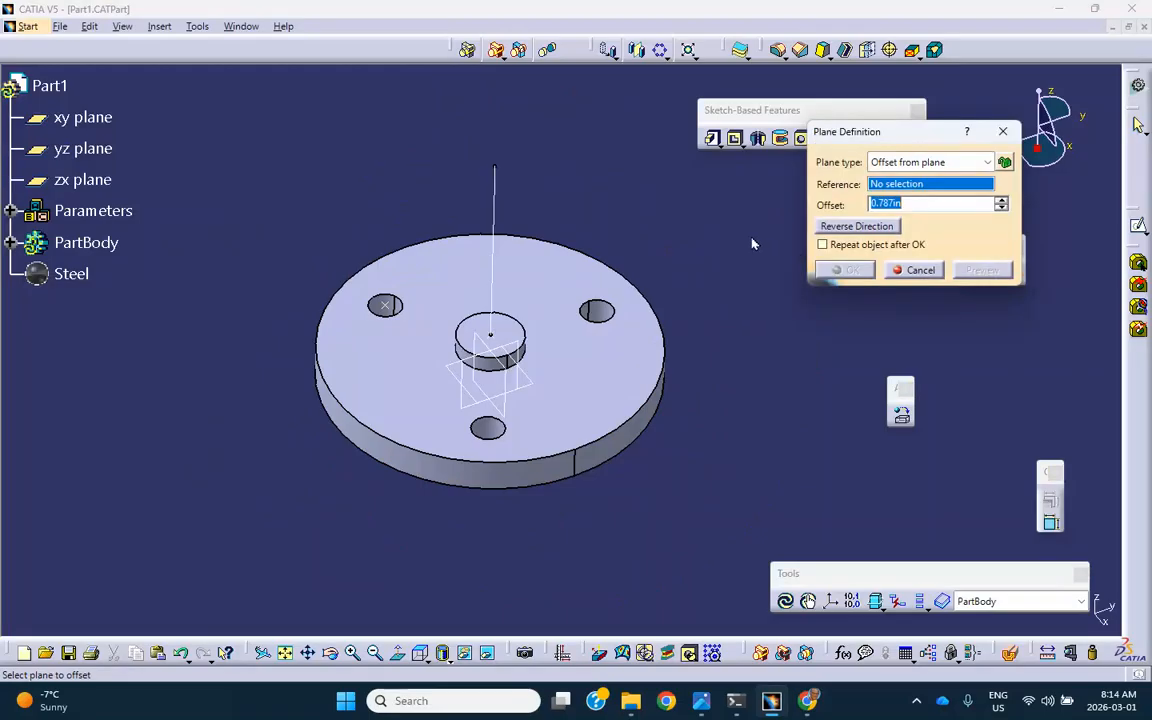
click(497, 200)
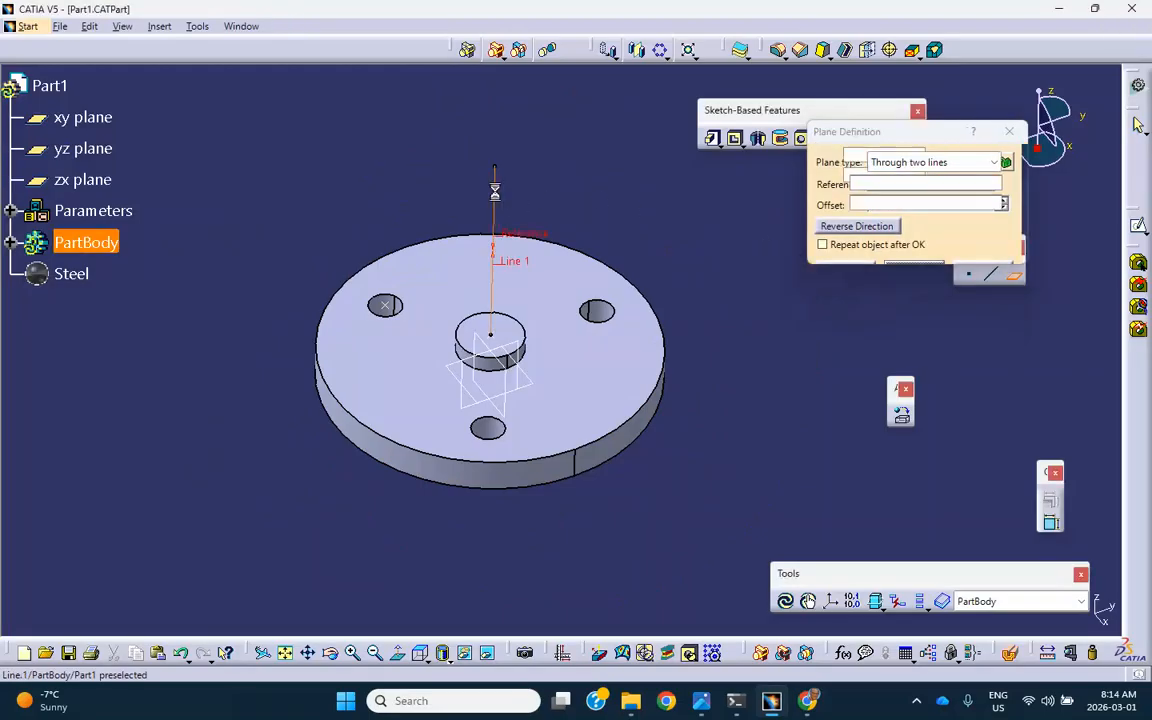
click(394, 307)
click(861, 293)
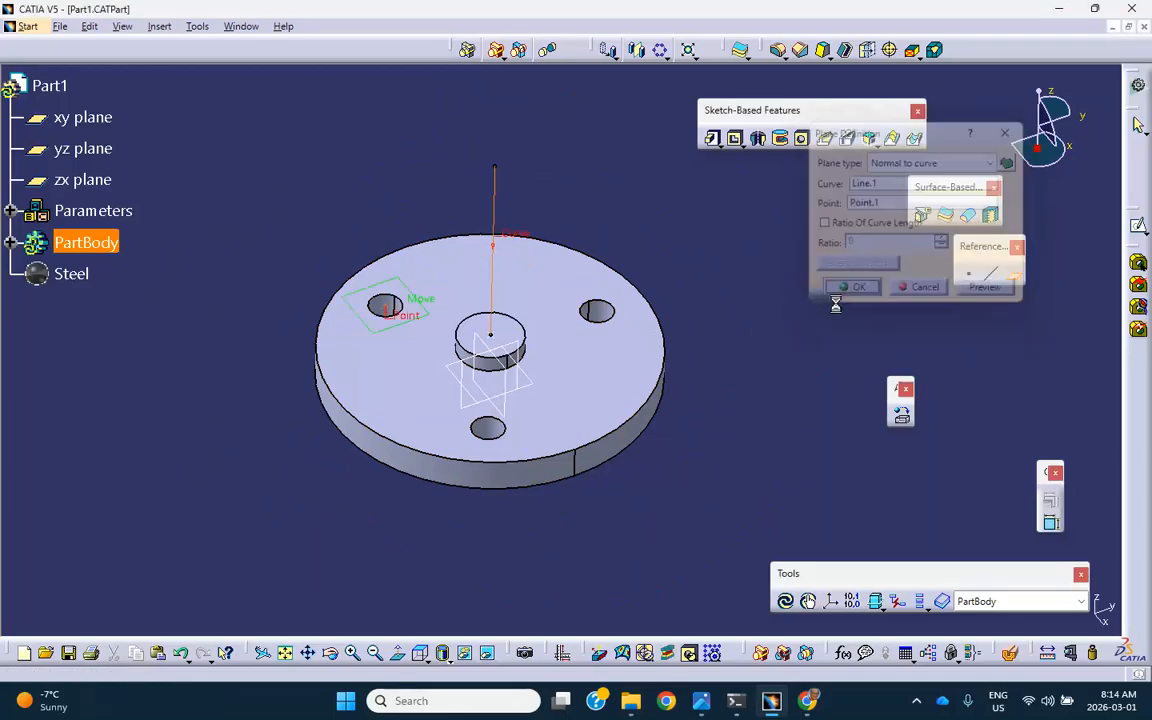
Create a Through point and line reference plane using the hole's centre point and the vertical reference line.
middle_drag(769, 327, 766, 327)
click(908, 161)
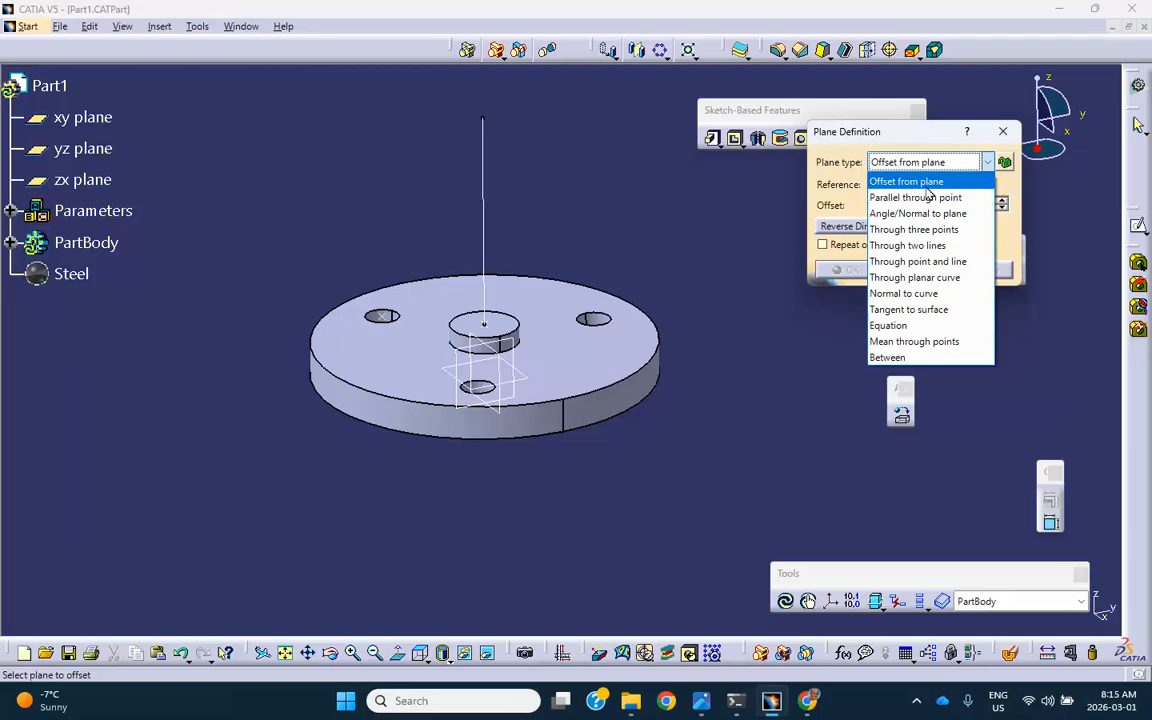
click(903, 262)
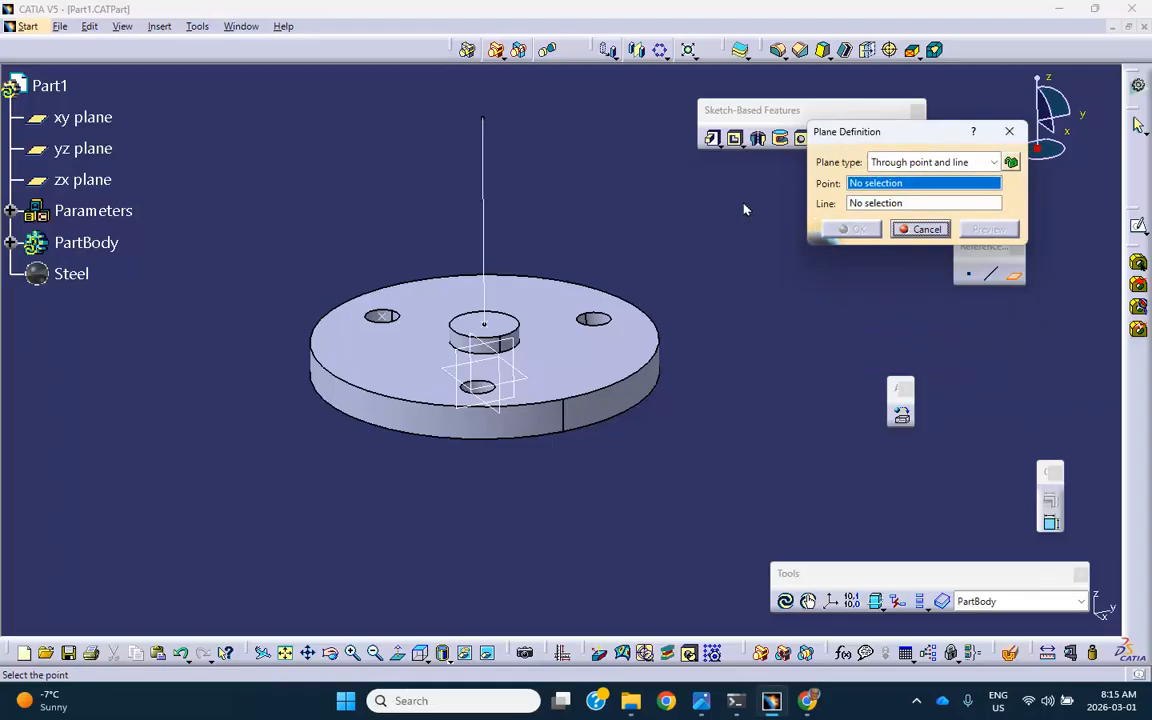
click(390, 318)
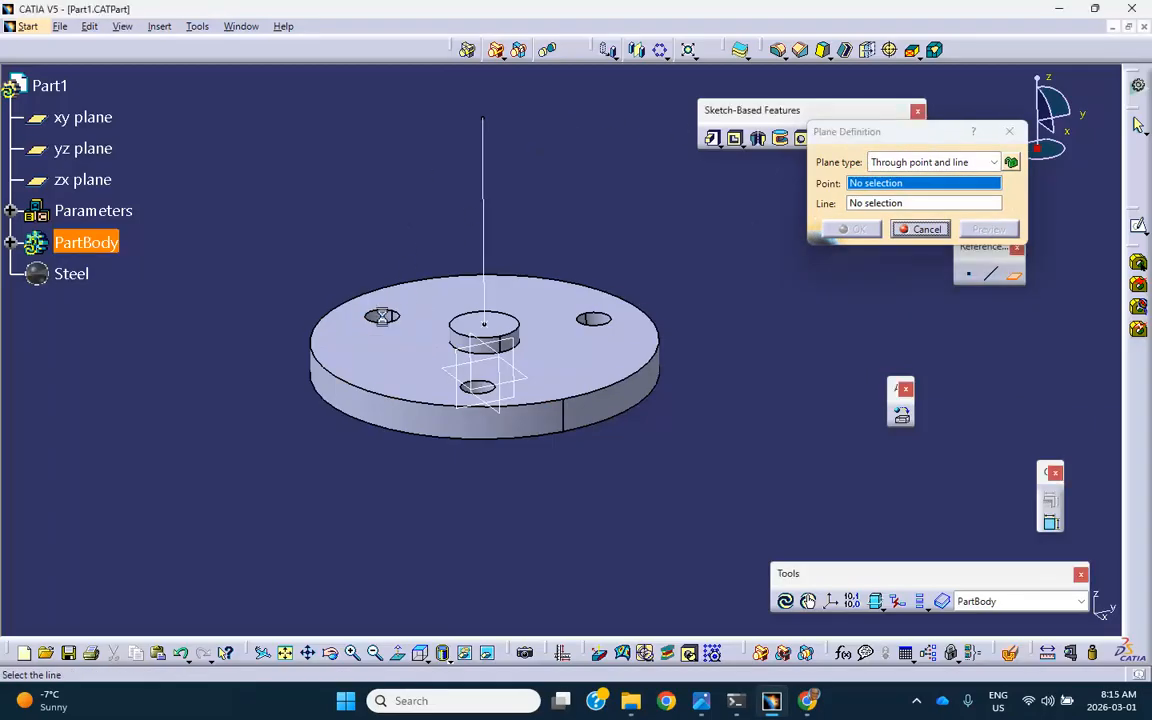
click(482, 168)
click(862, 230)
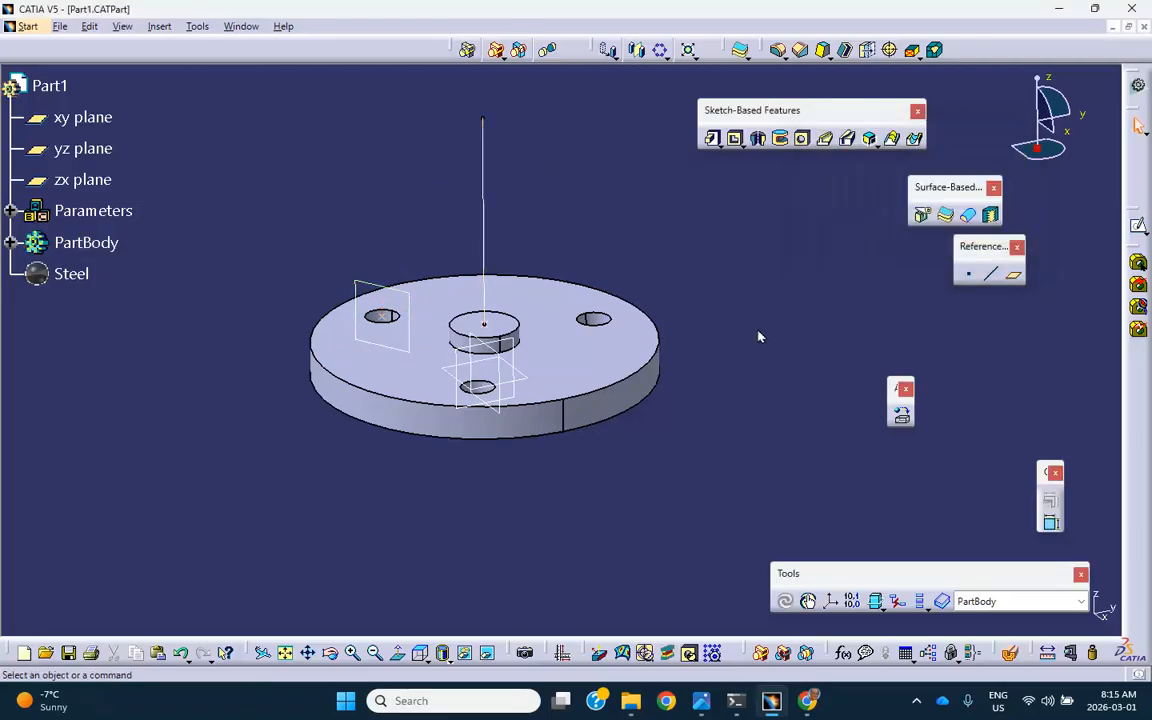
Try splitting the disc with the new vertical plane in its default direction, and undo the split.
middle_drag(757, 337, 653, 453)
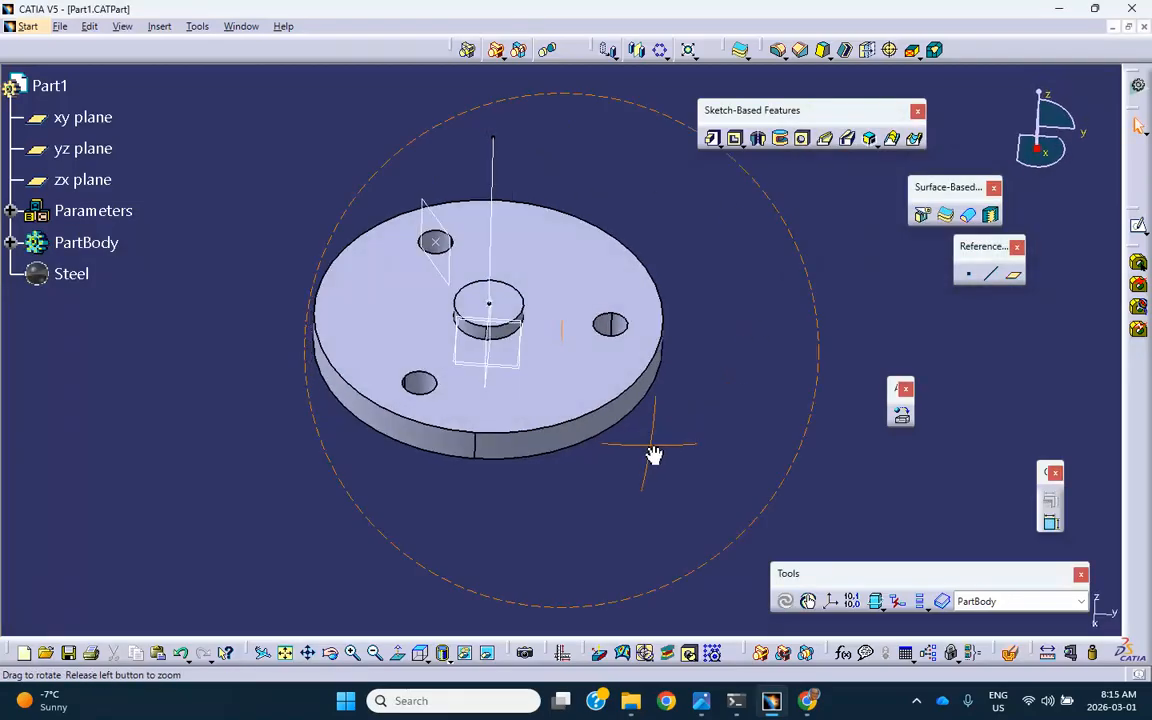
click(922, 216)
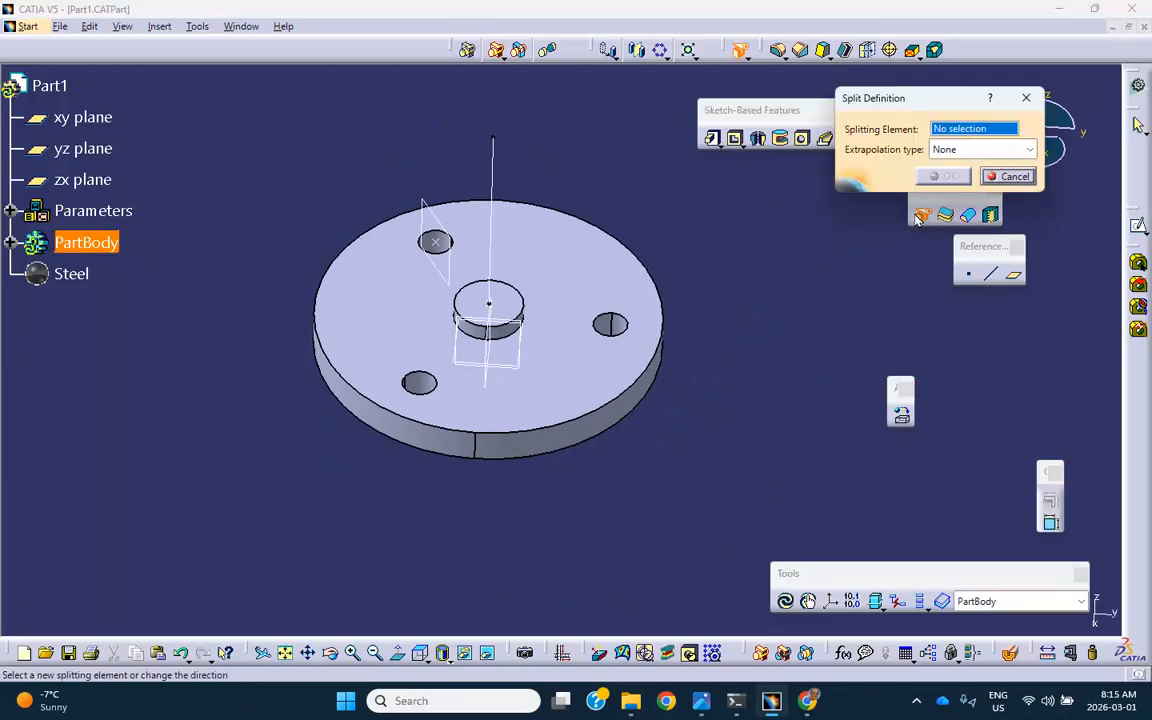
click(440, 215)
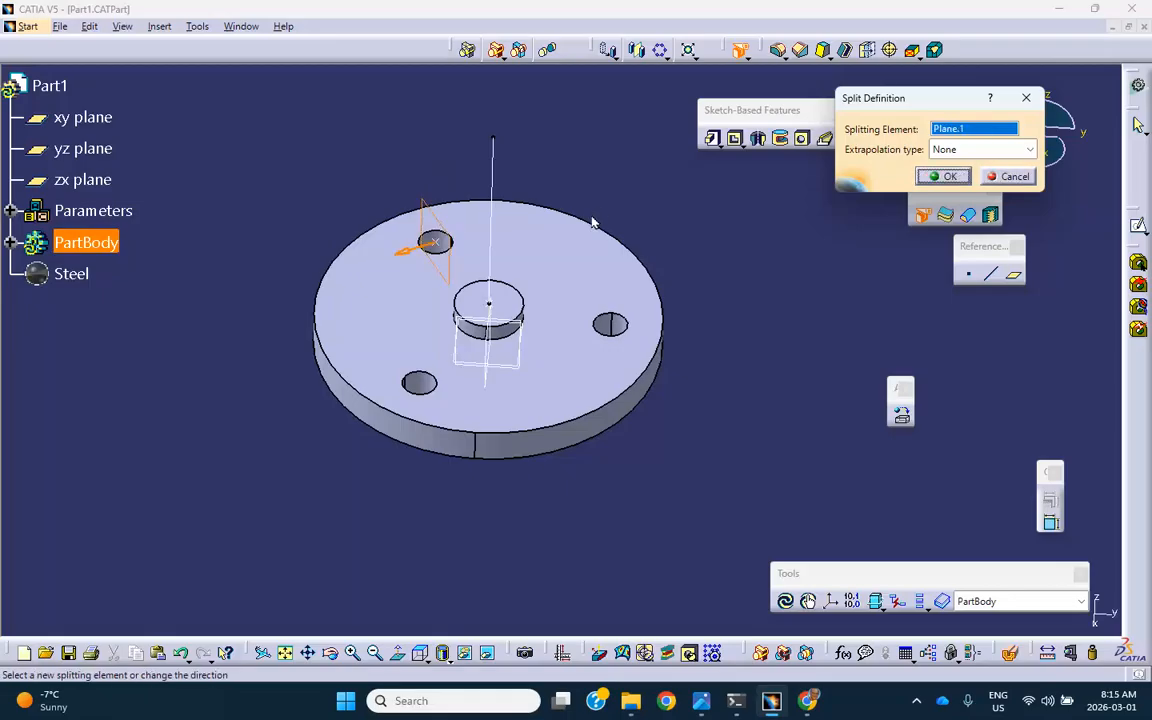
click(943, 176)
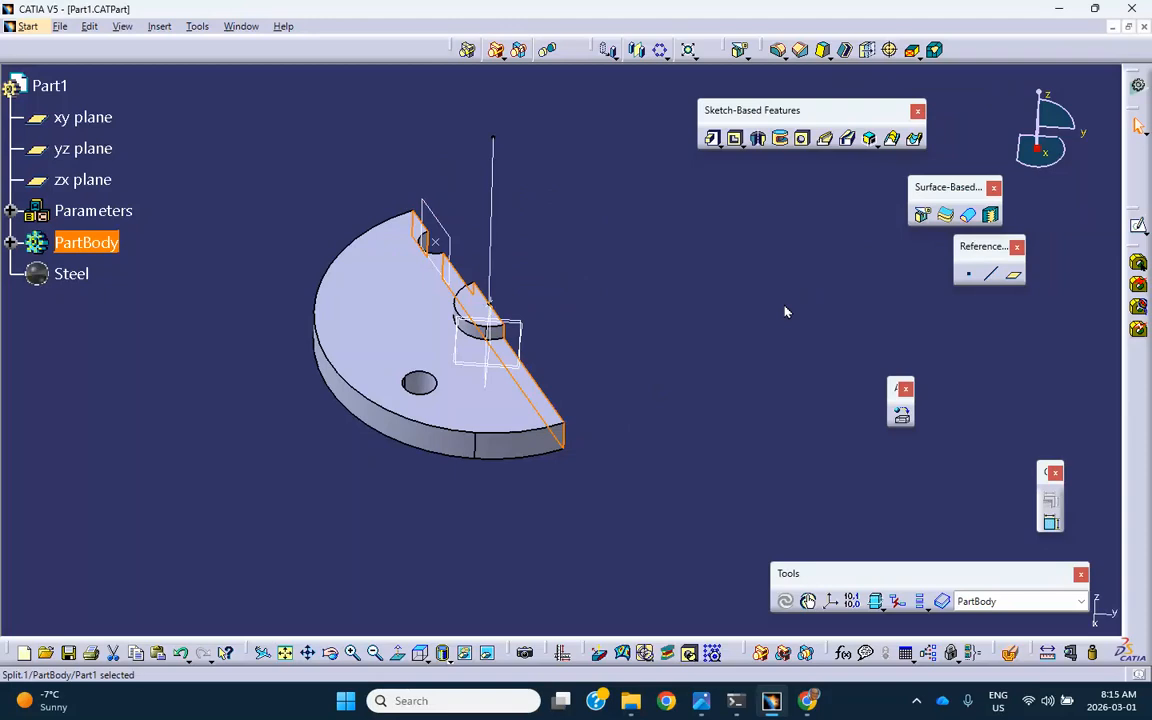
middle_drag(665, 286, 645, 288)
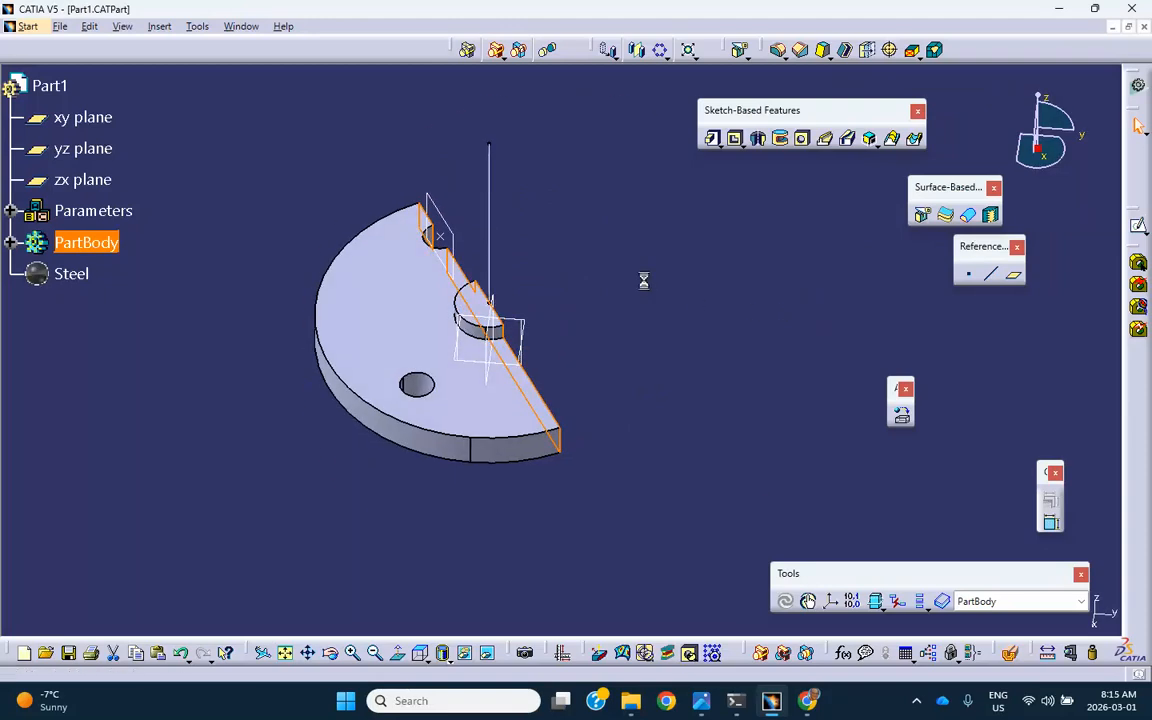
key(ctrl+z)
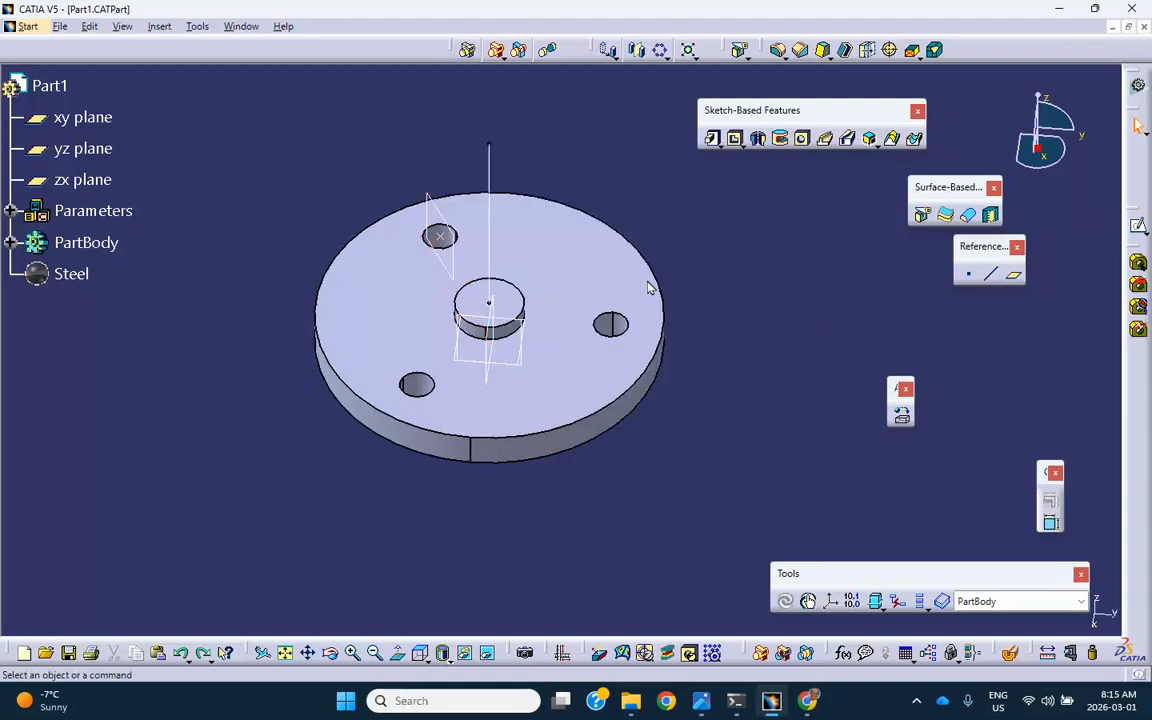
Split the disc with the vertical plane in the reversed direction, keeping the half with the intact hole on the positive Y side.
click(922, 214)
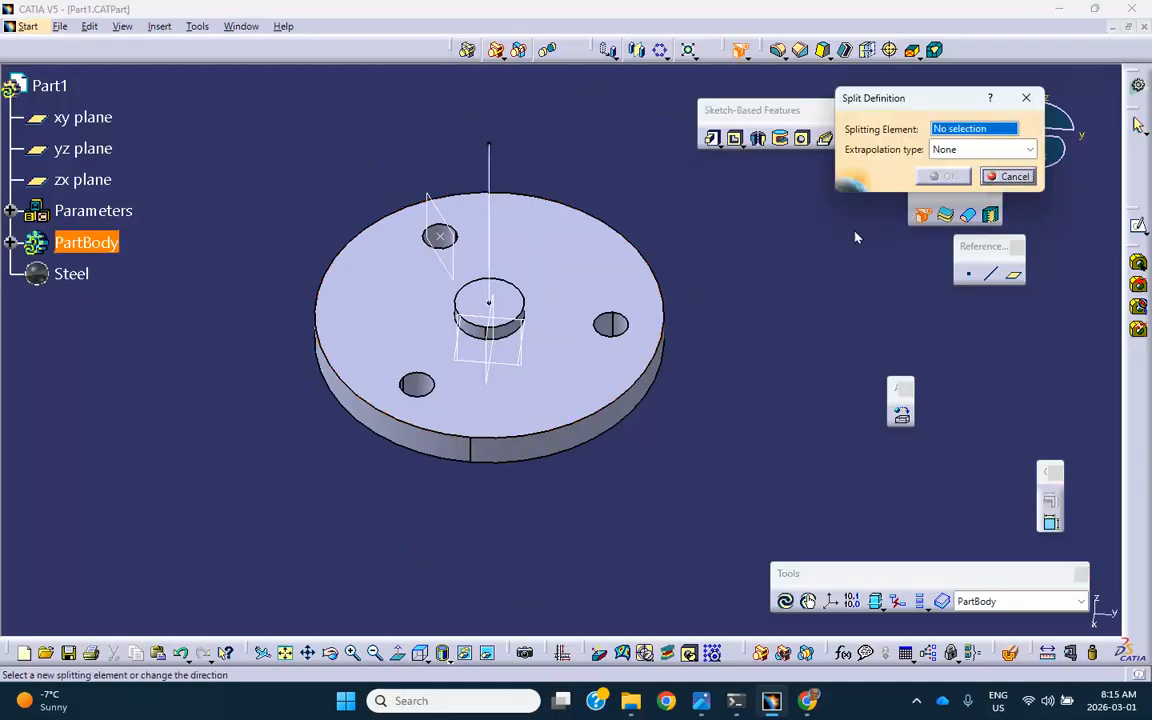
click(453, 220)
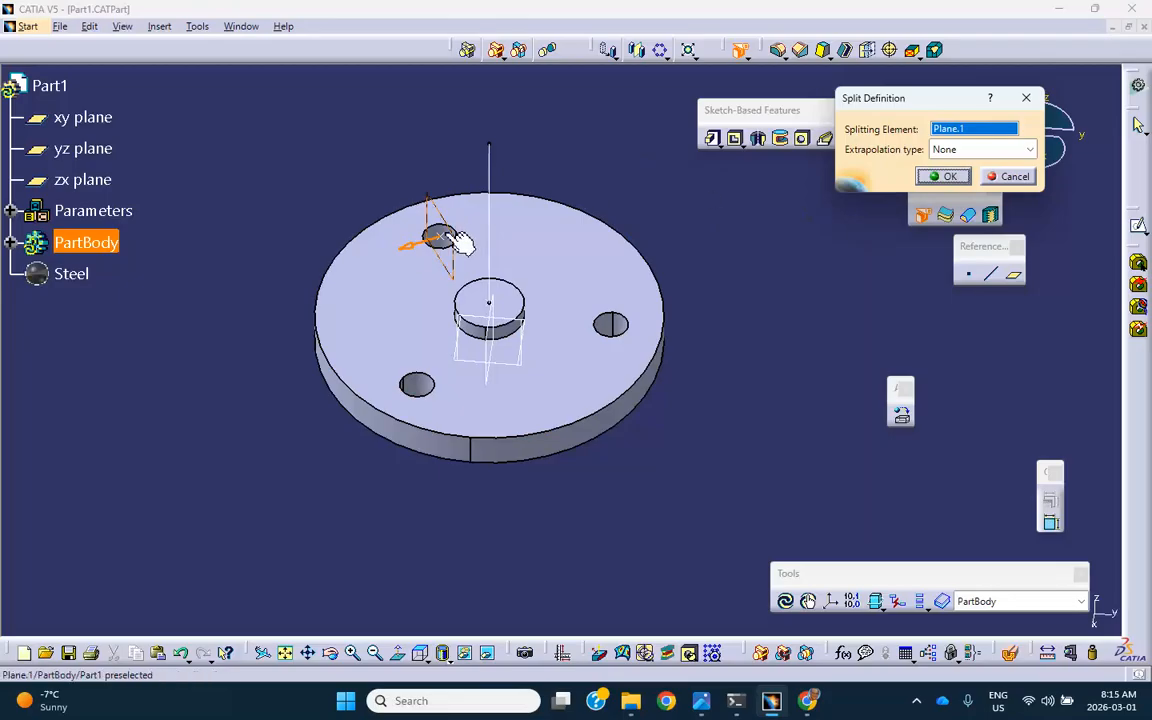
click(409, 254)
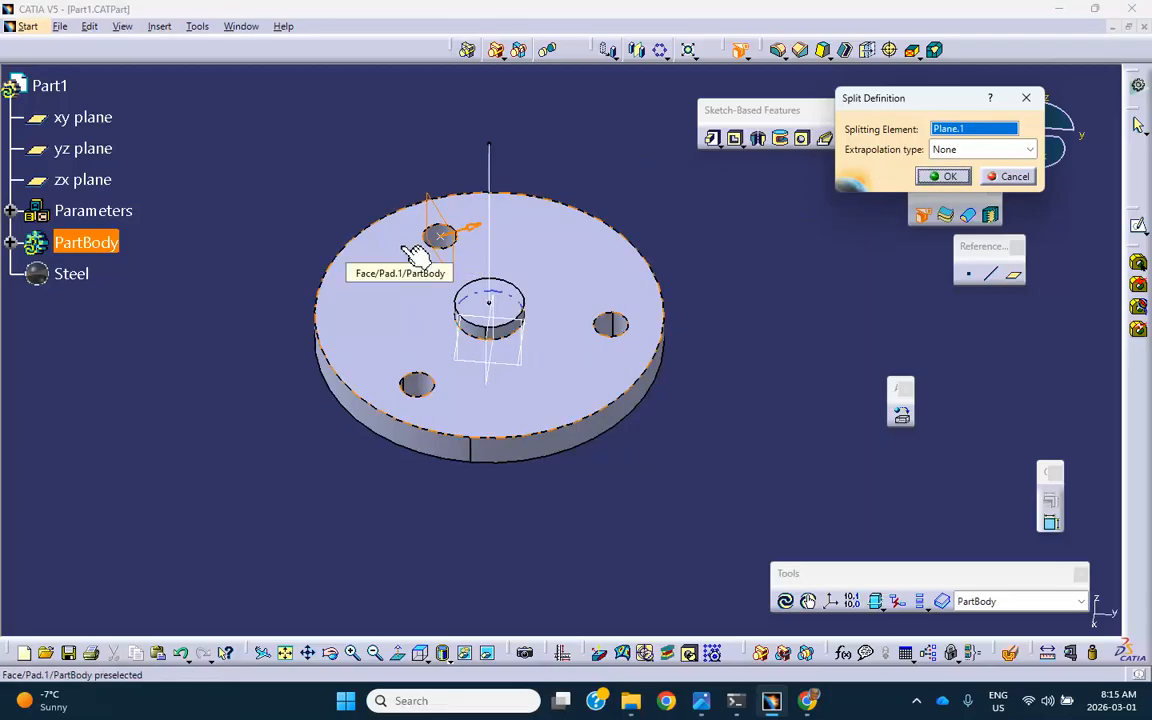
click(941, 177)
click(766, 261)
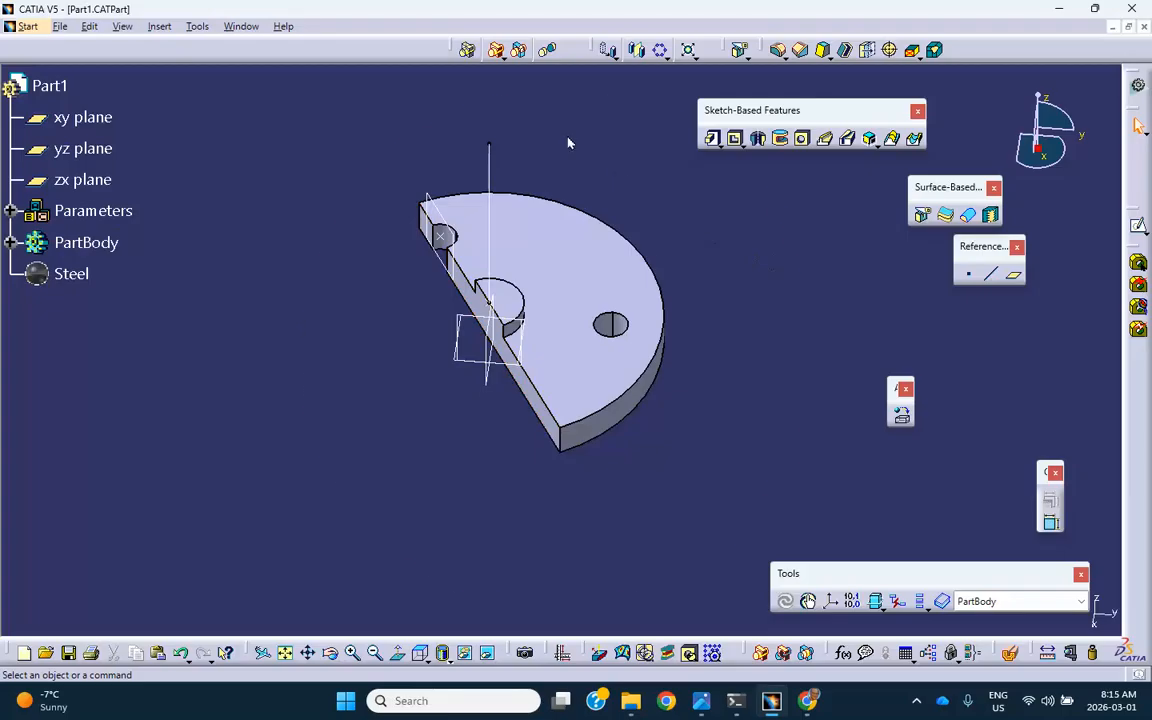
Split the half disc with the yz plane in its default direction, keeping the negative X side.
middle_drag(568, 141, 567, 246)
middle_drag(500, 300, 474, 358)
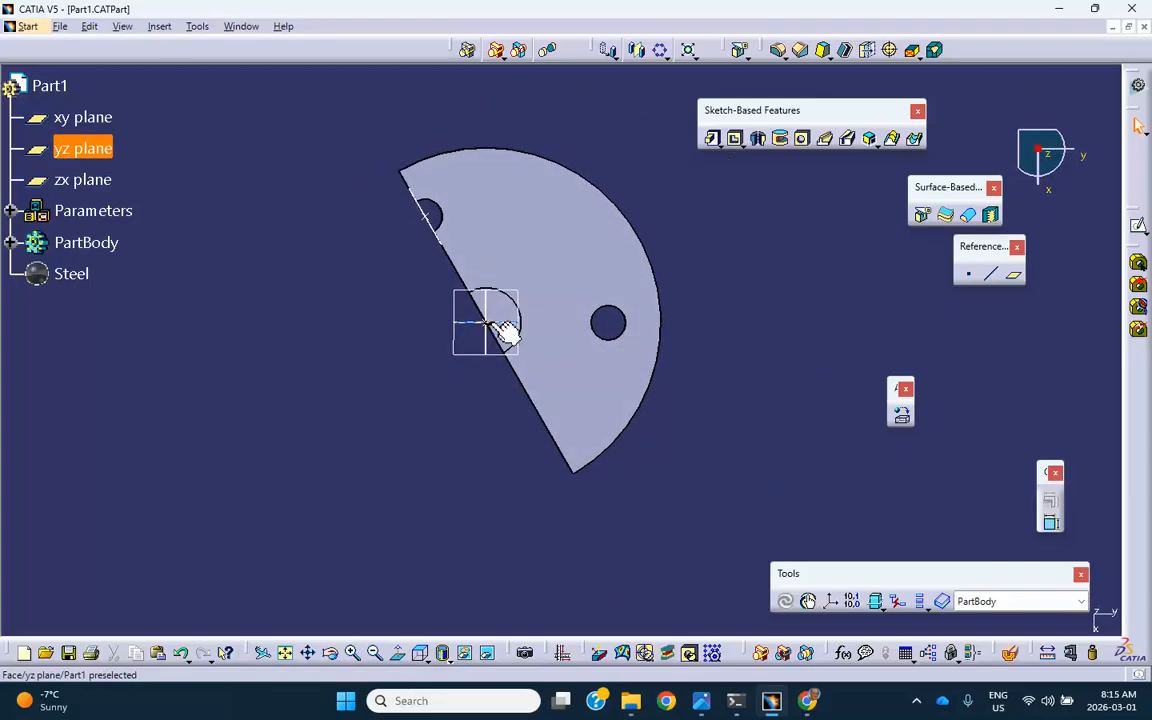
click(922, 214)
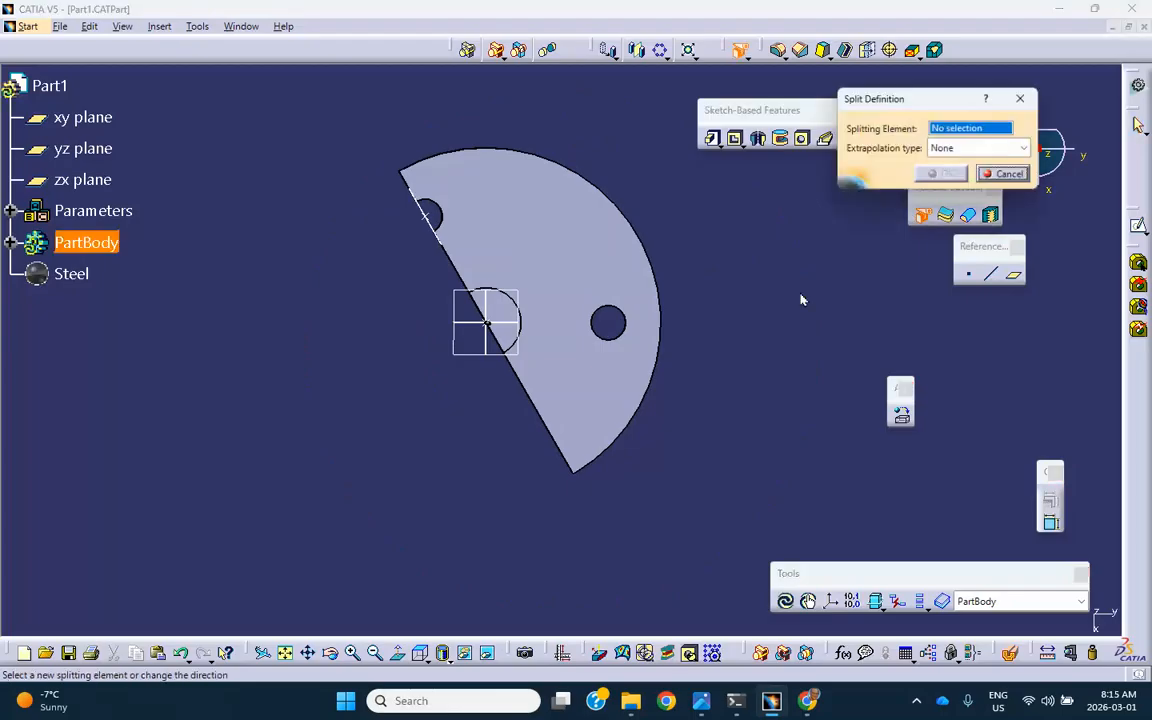
click(478, 330)
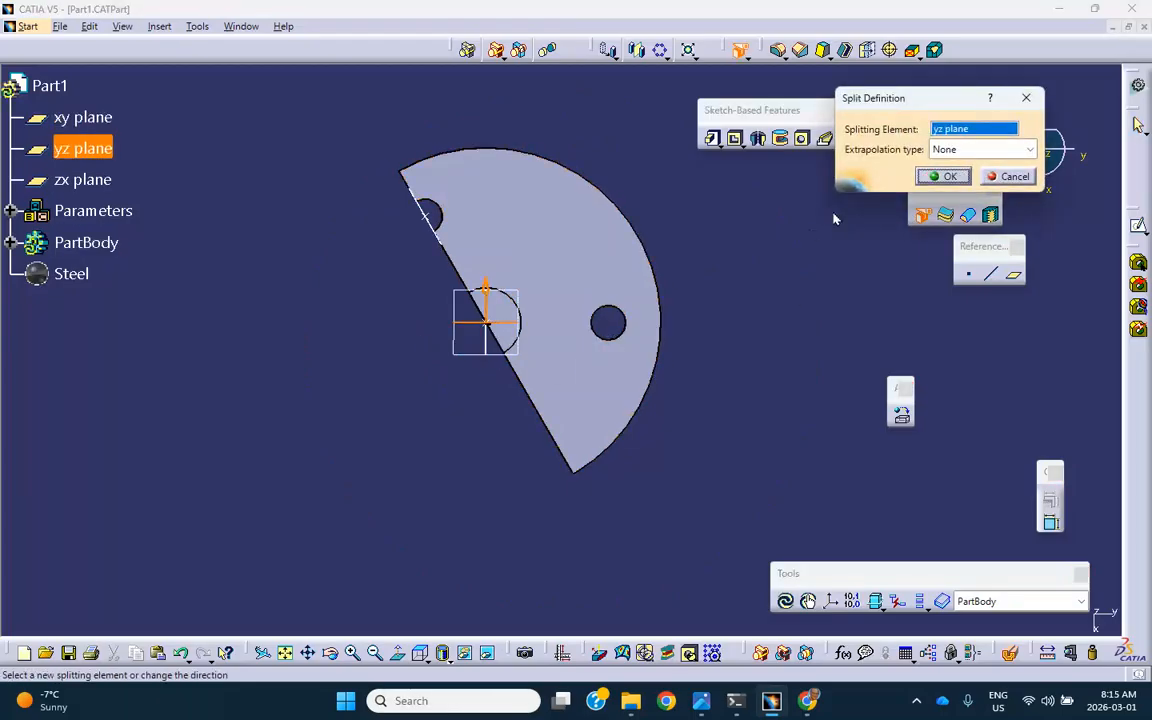
click(940, 176)
click(818, 265)
middle_drag(818, 265, 674, 140)
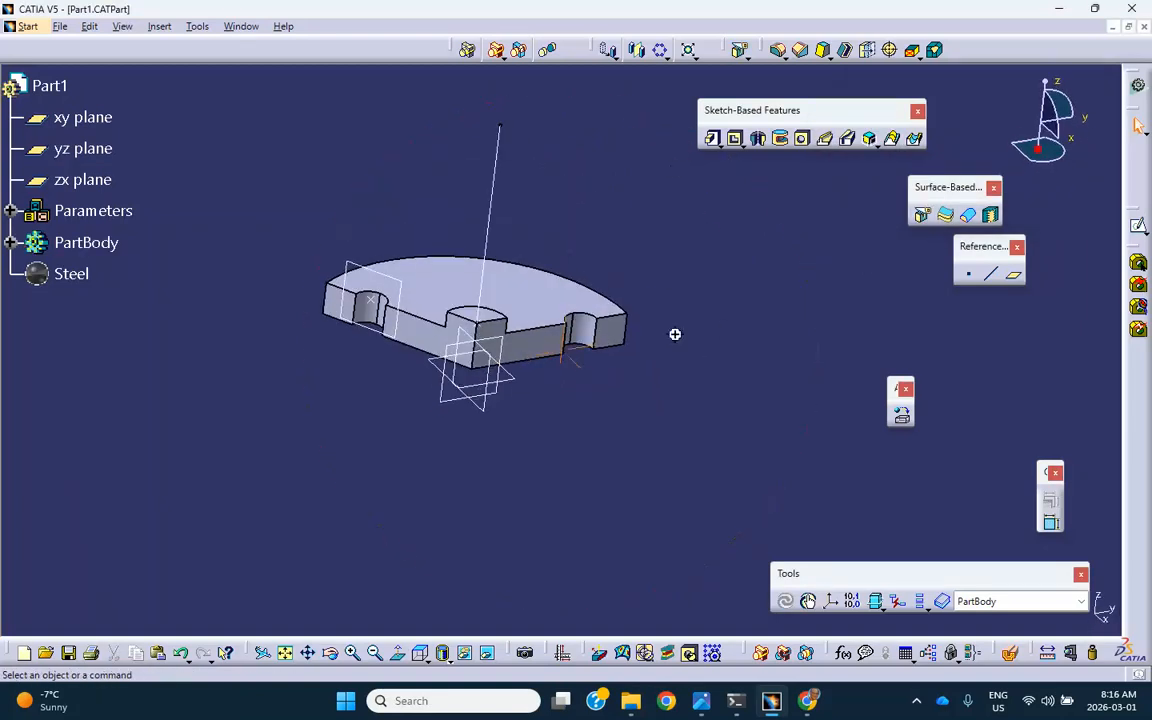
middle_drag(674, 332, 633, 395)
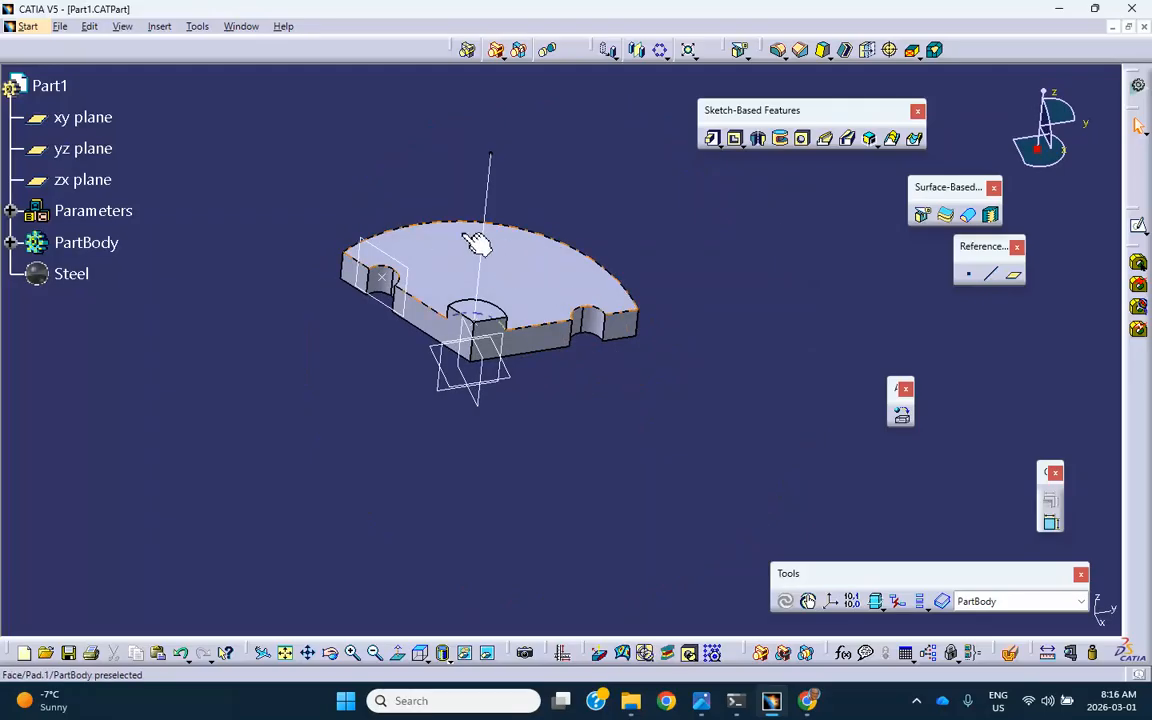
click(412, 315)
click(613, 373)
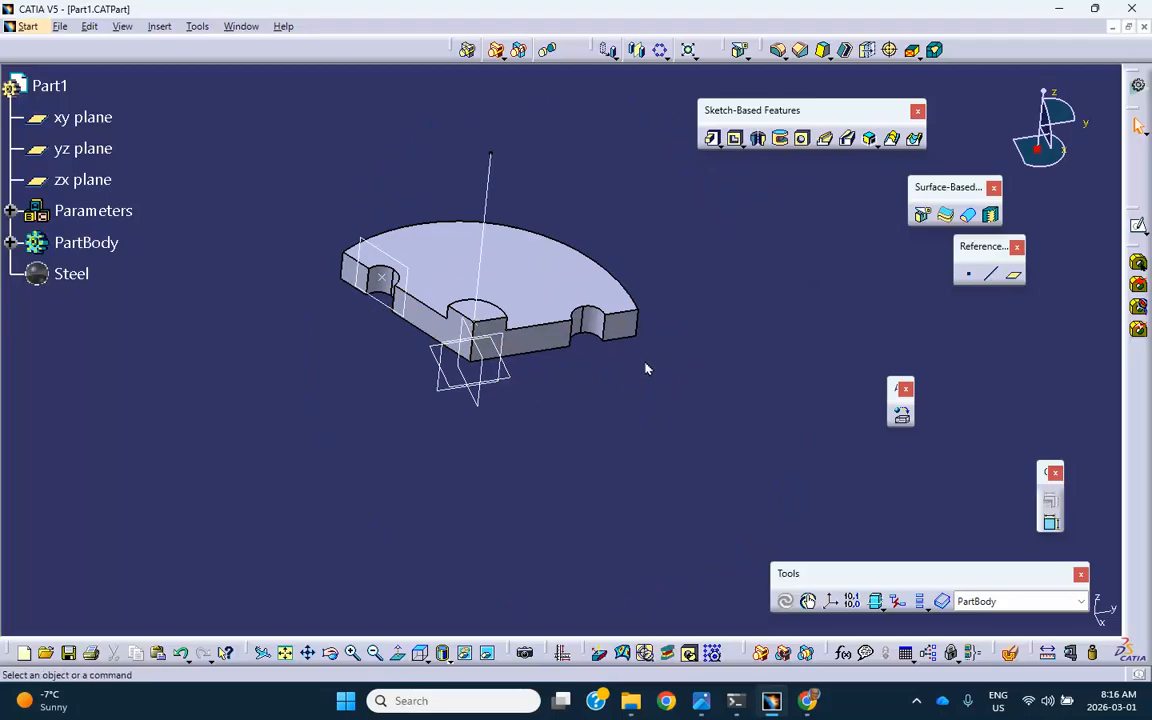
middle_drag(660, 370, 630, 358)
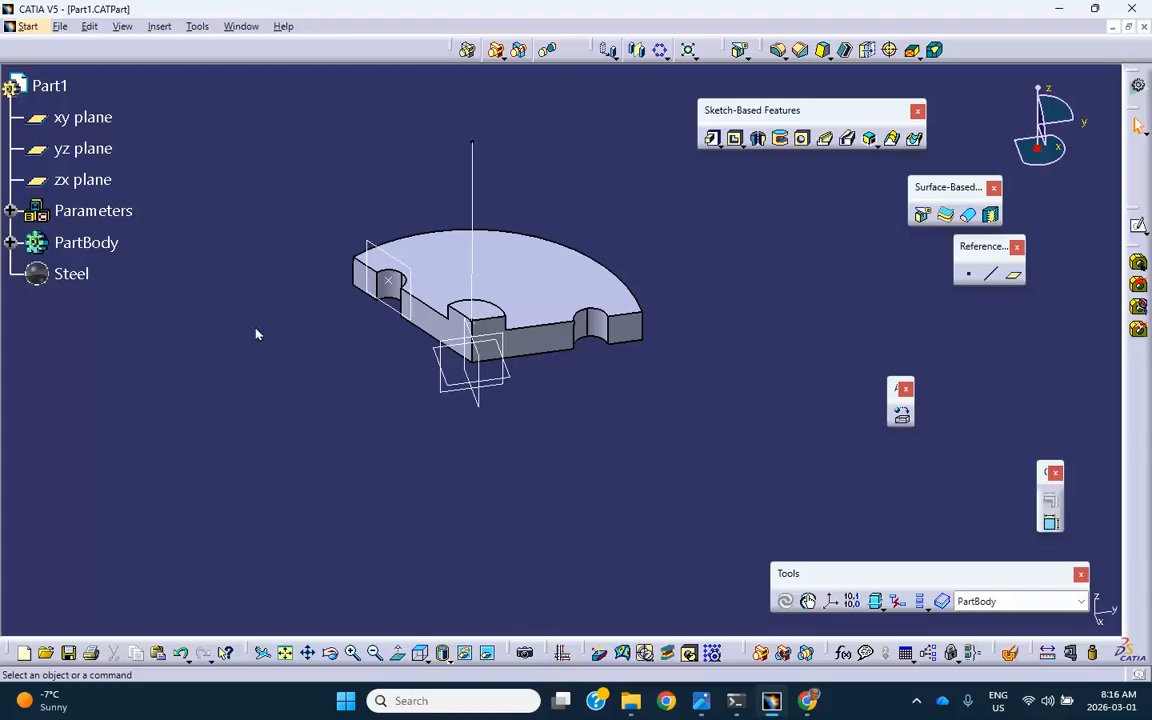
click(61, 27)
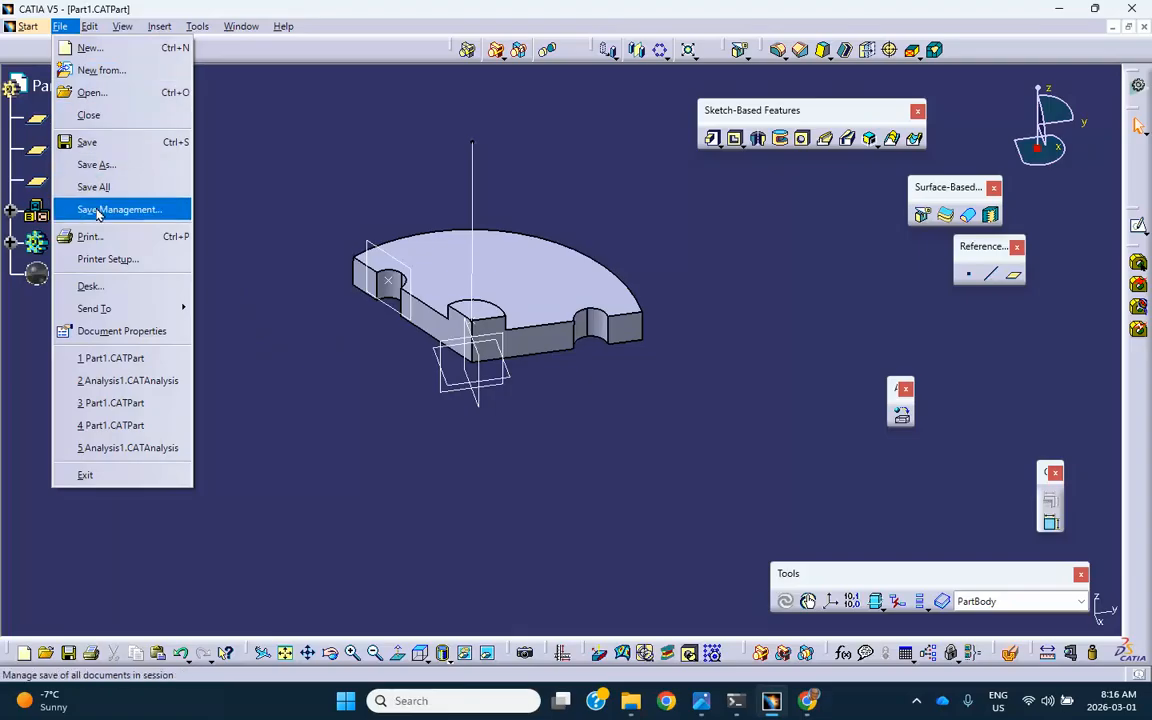
click(308, 193)
middle_drag(308, 289, 276, 336)
middle_drag(280, 187, 328, 175)
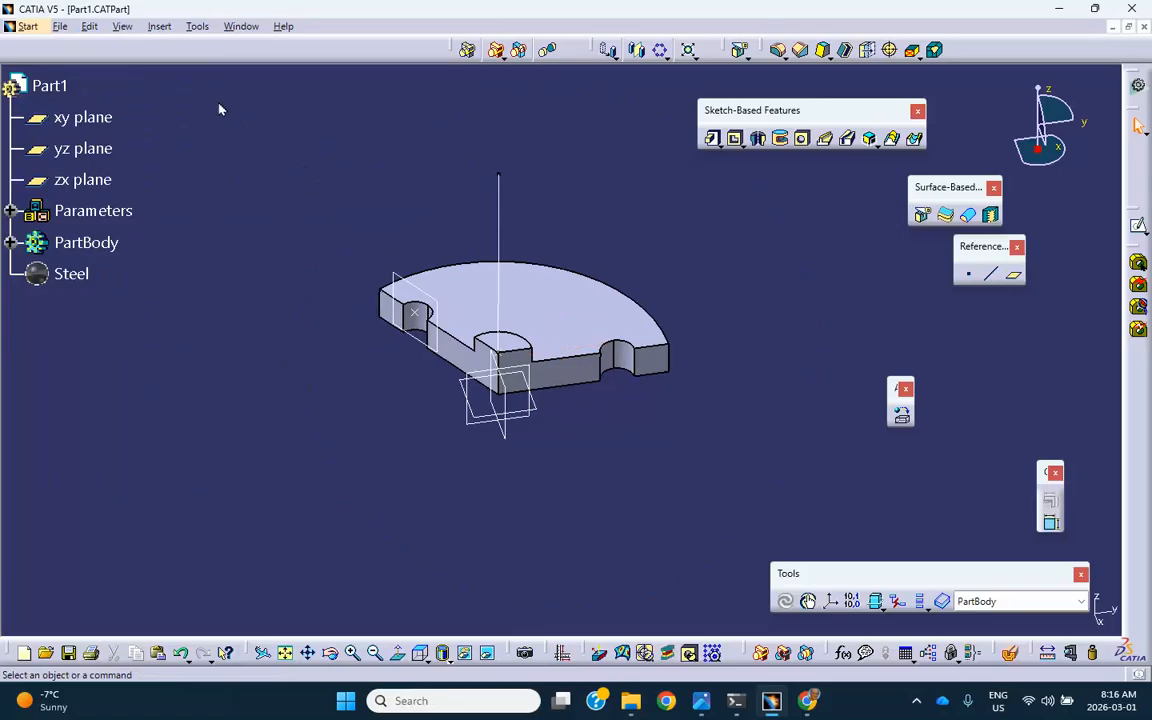
Switch to Generative Structural Analysis and create a new Static Analysis case for the split sector.
click(28, 27)
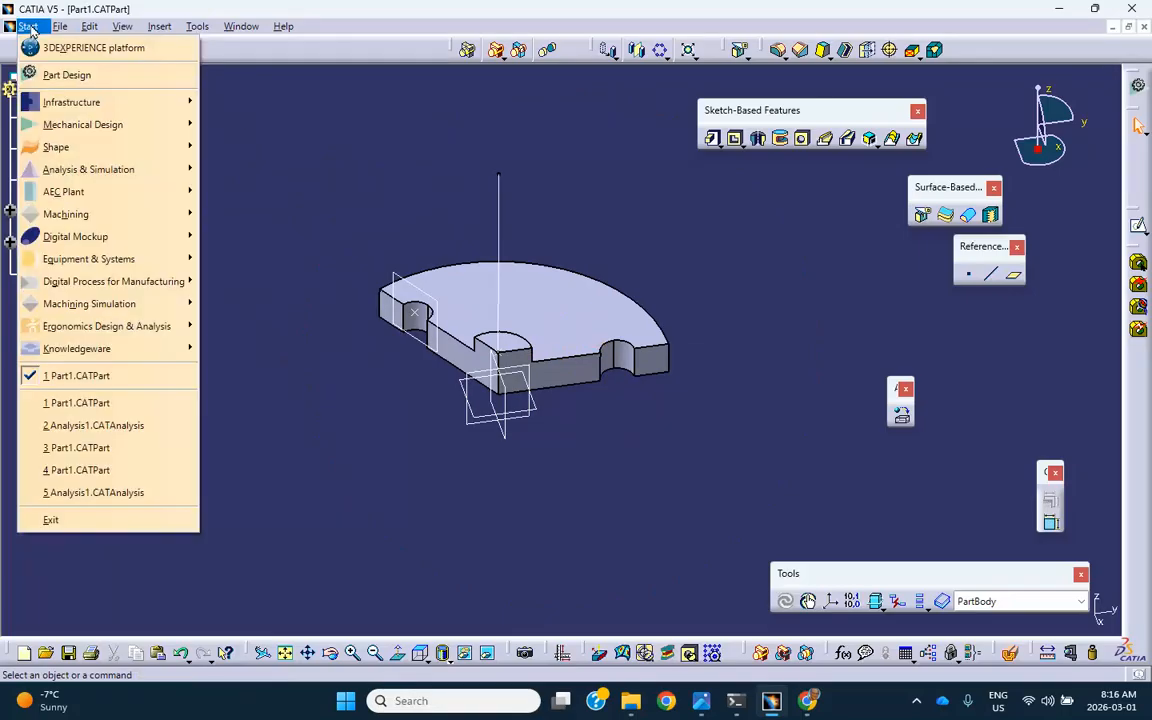
mouse_move(150, 169)
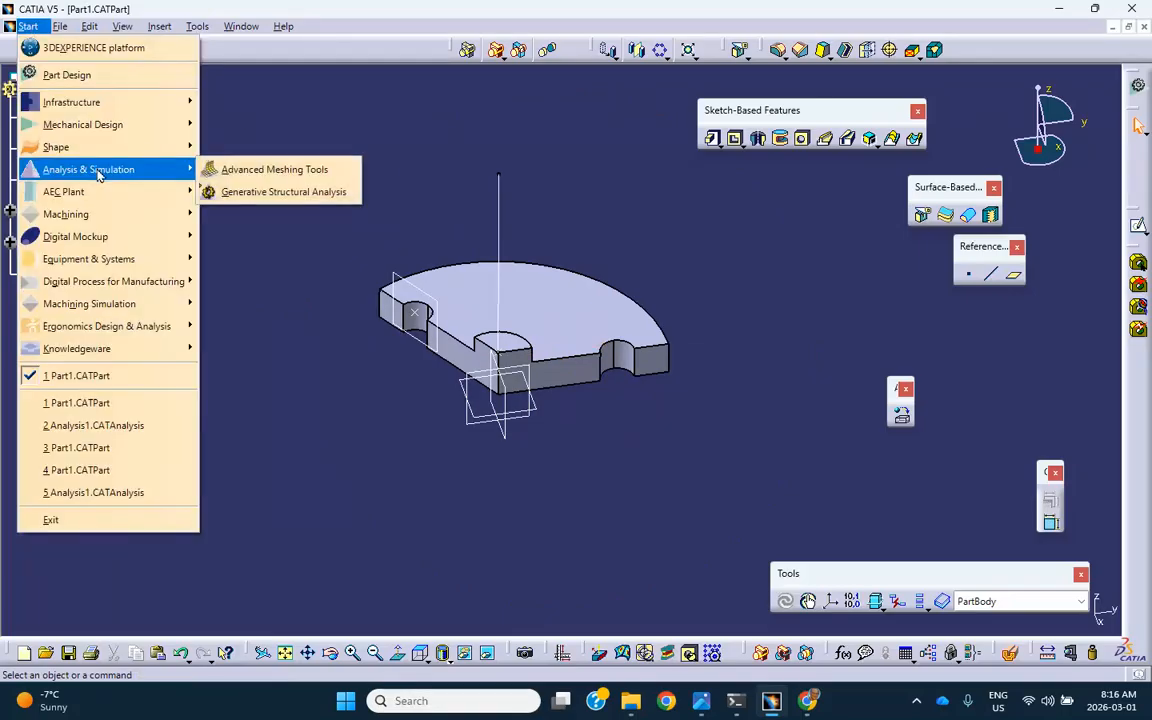
click(274, 193)
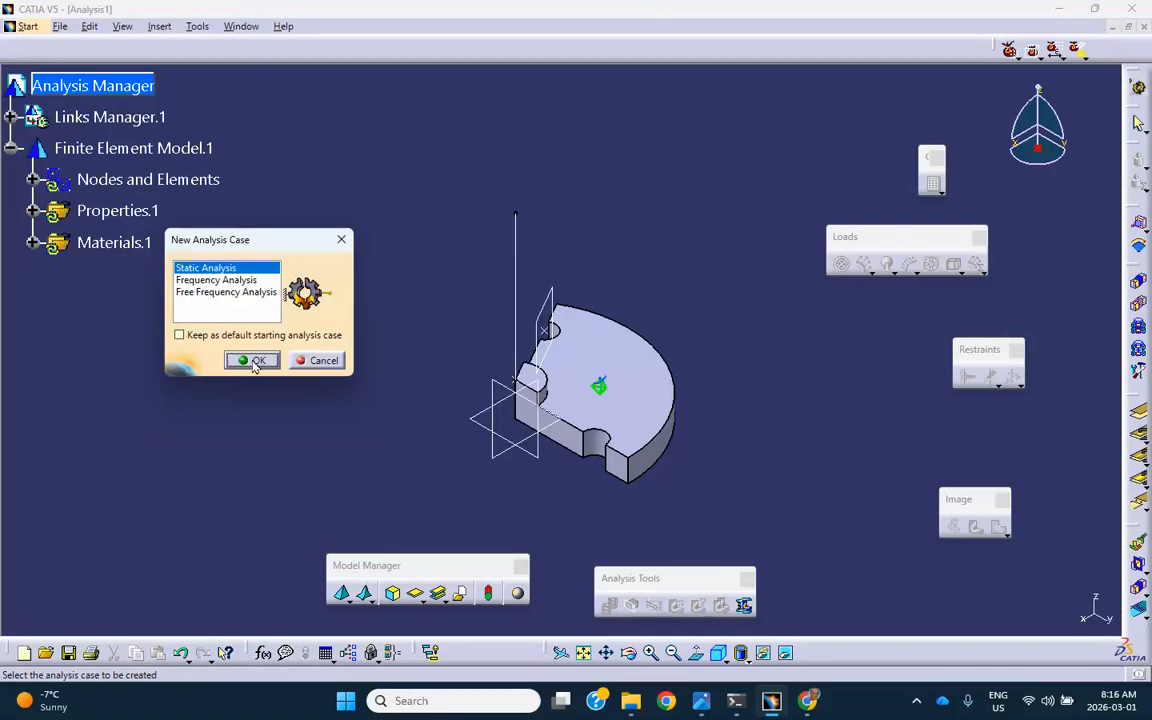
click(254, 361)
Clamp the lower outer circular edge of the sector.
middle_drag(386, 315, 304, 260)
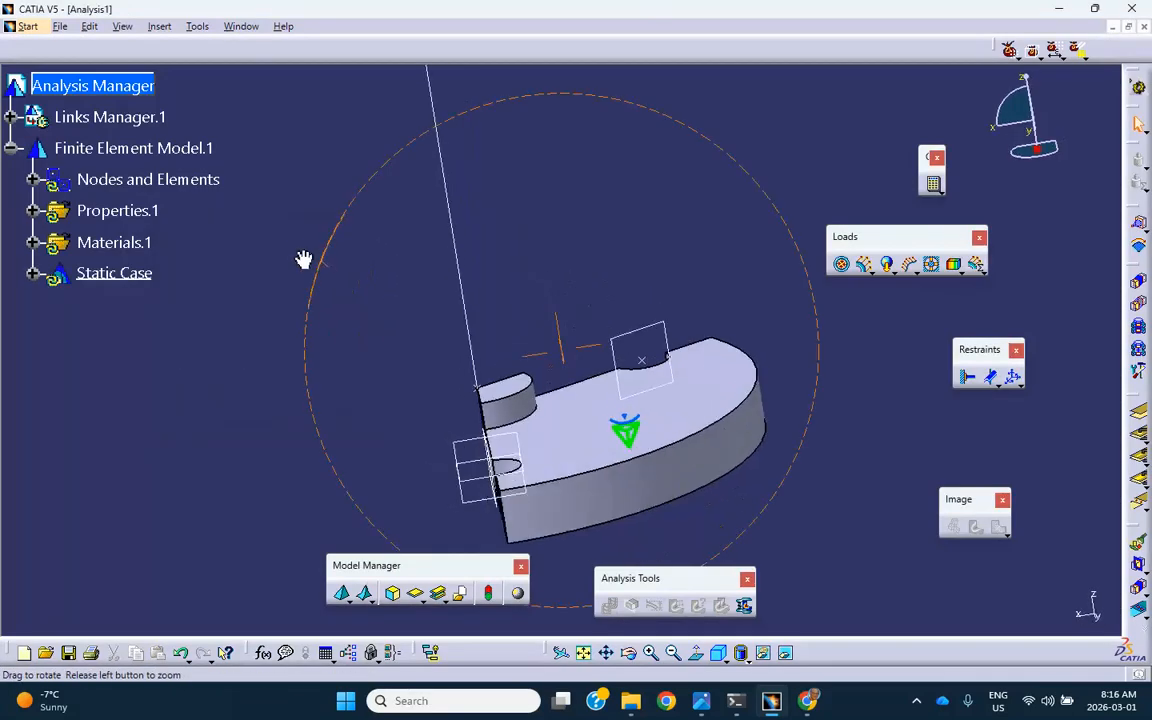
click(966, 376)
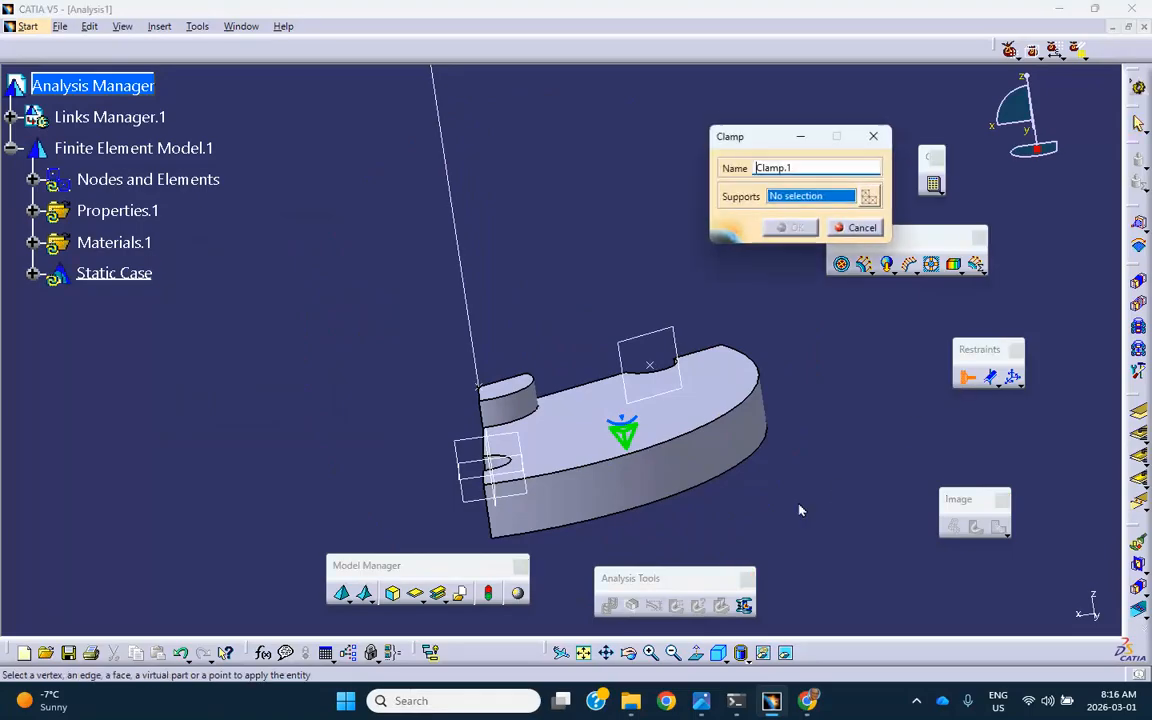
click(722, 478)
middle_drag(530, 316, 708, 470)
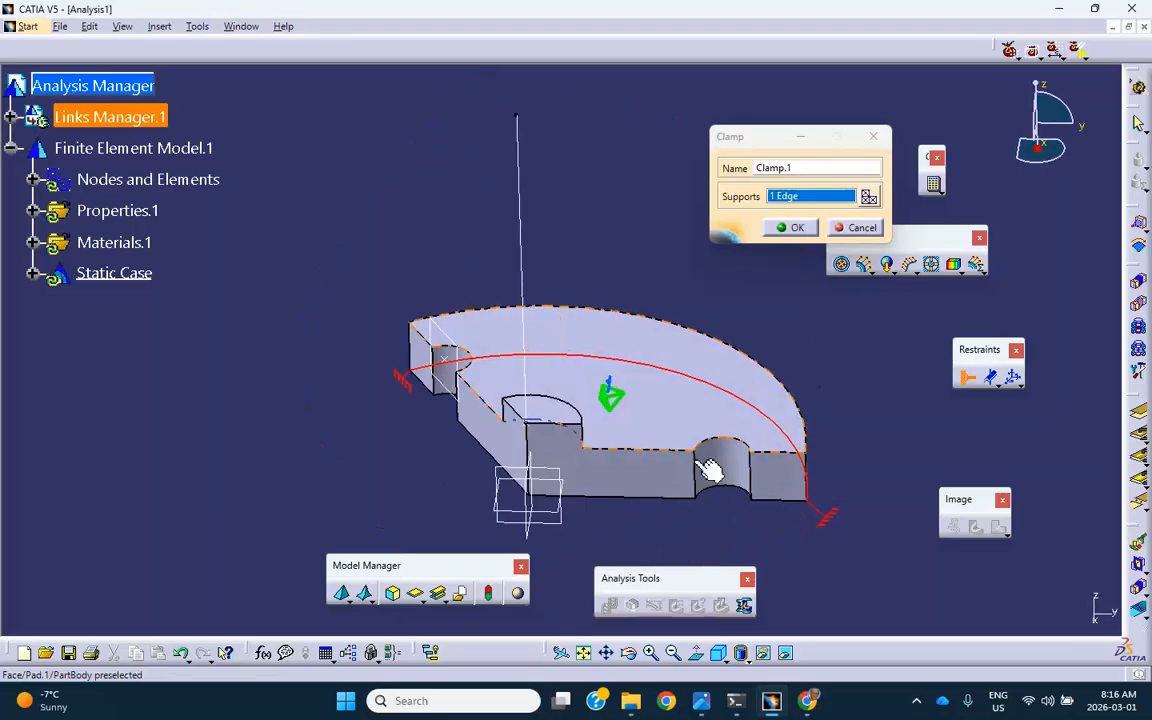
Add a Surface Slider restraint to the four flat cut faces on both sides of the sector.
click(991, 377)
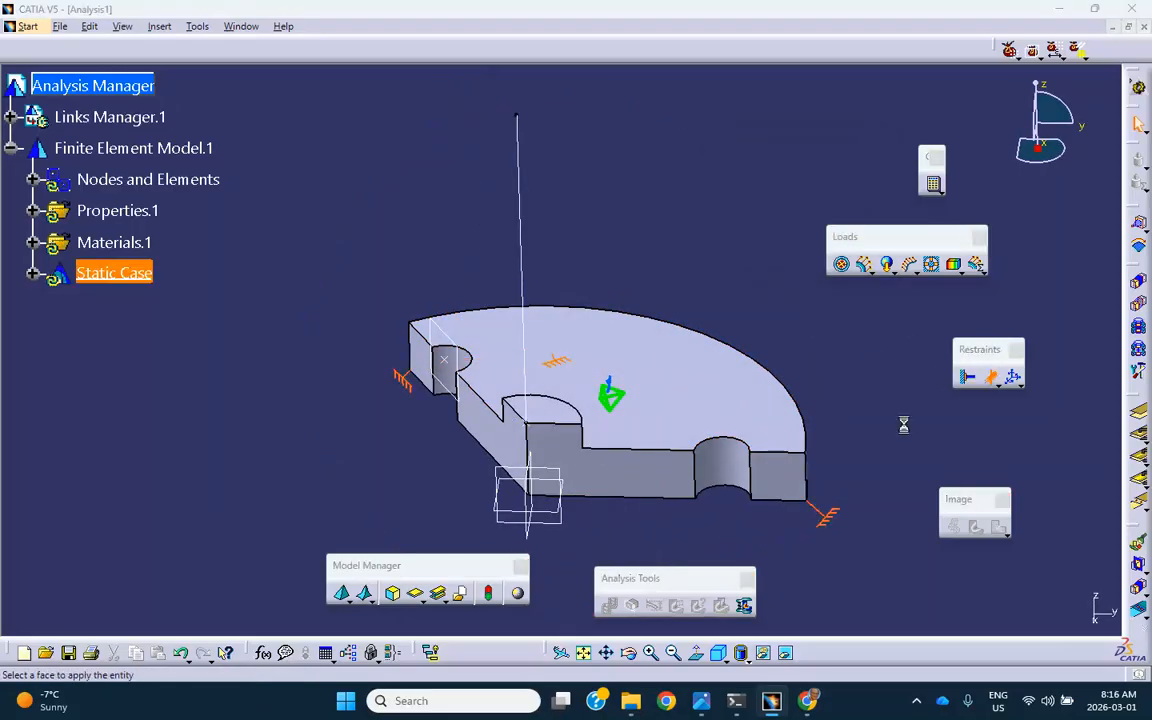
click(784, 476)
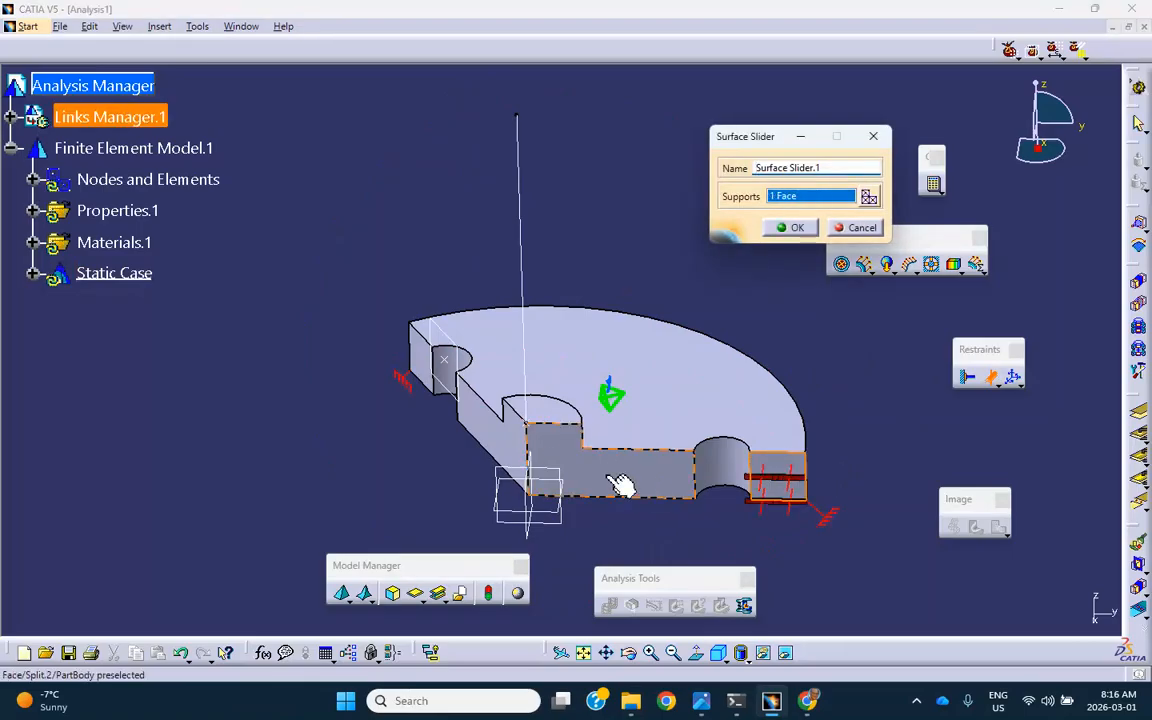
click(620, 483)
click(474, 418)
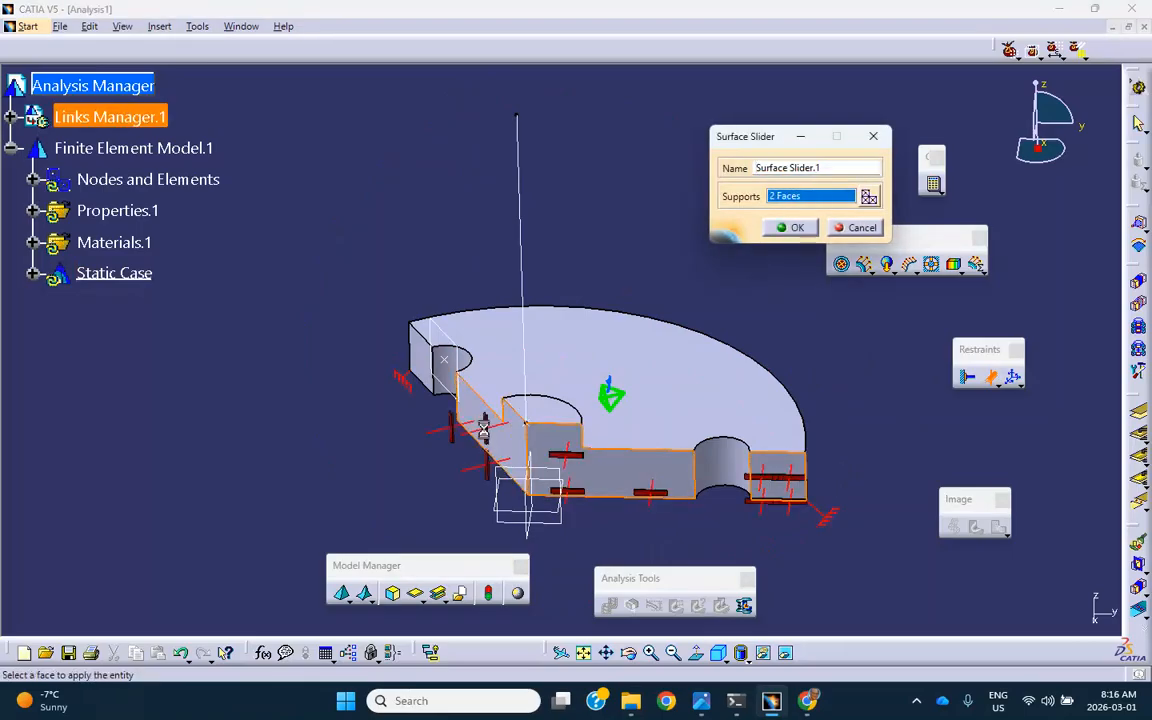
click(433, 364)
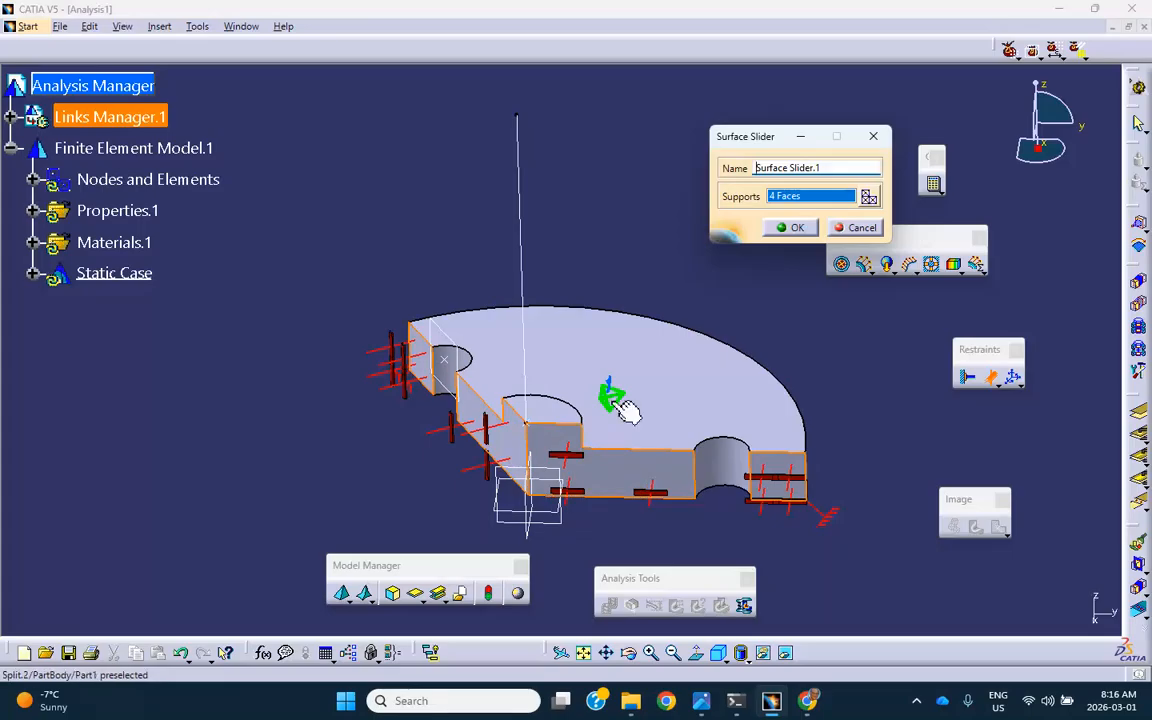
click(790, 227)
Apply a Distributed Force to the central boss's top face, with Z set to one third of the full -500 lbf load.
middle_drag(707, 226, 662, 191)
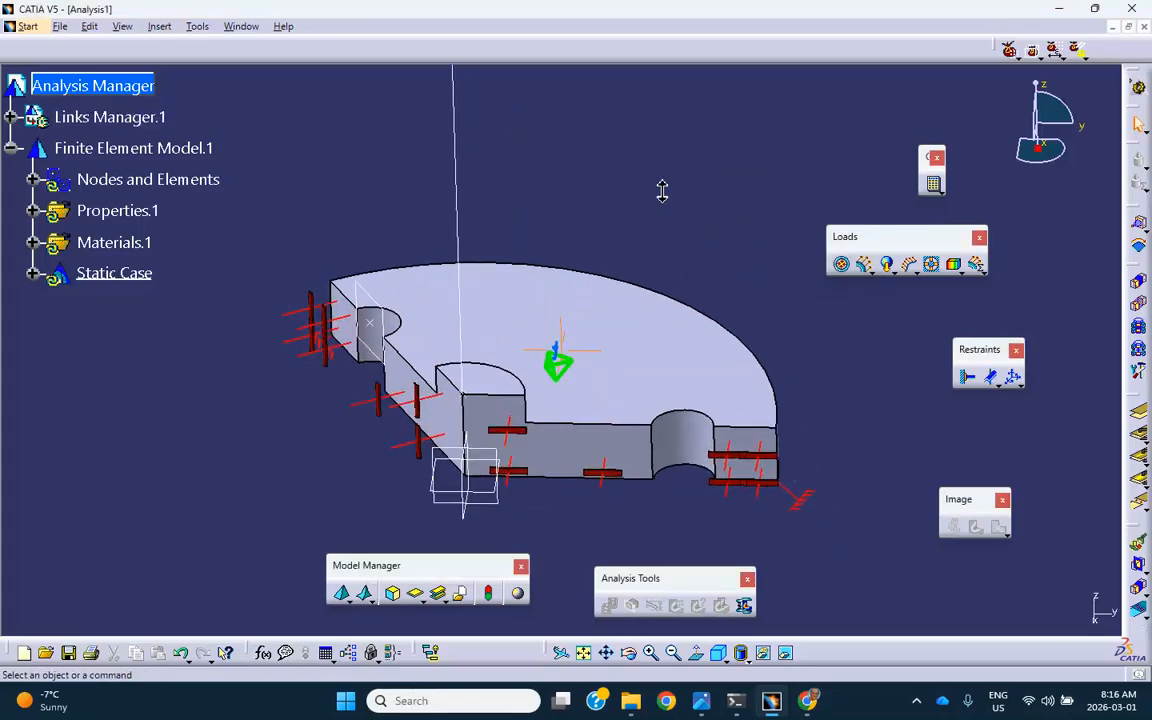
click(864, 263)
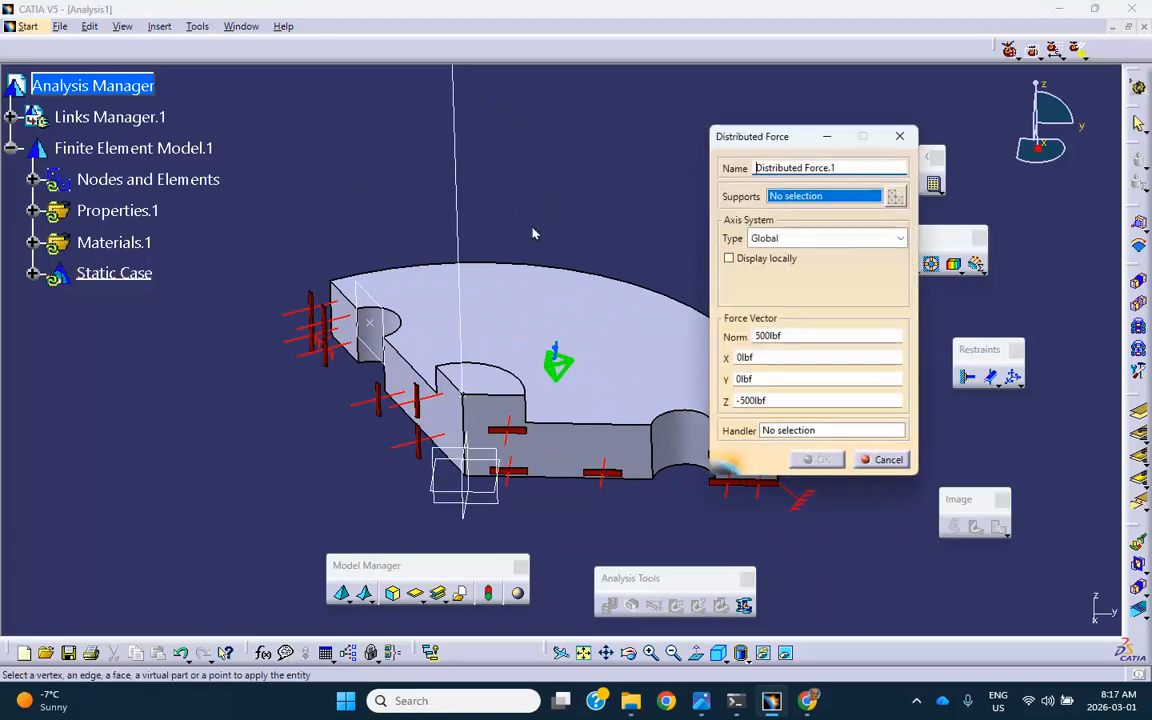
click(493, 386)
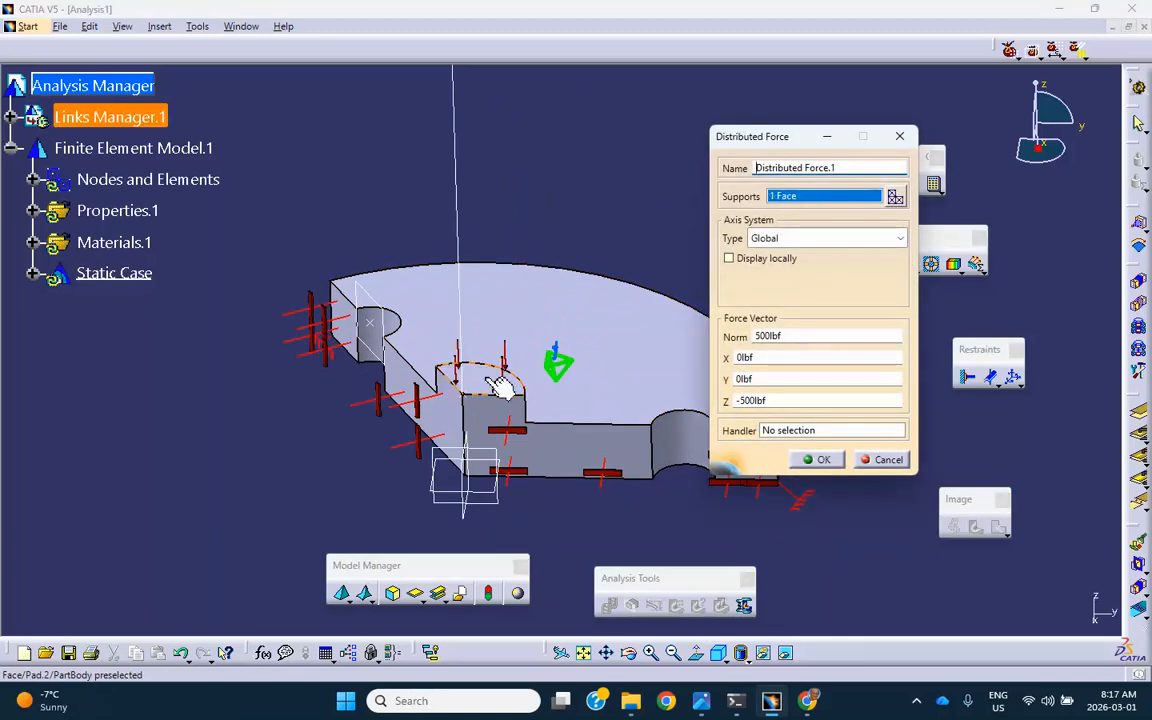
drag(768, 401, 712, 378)
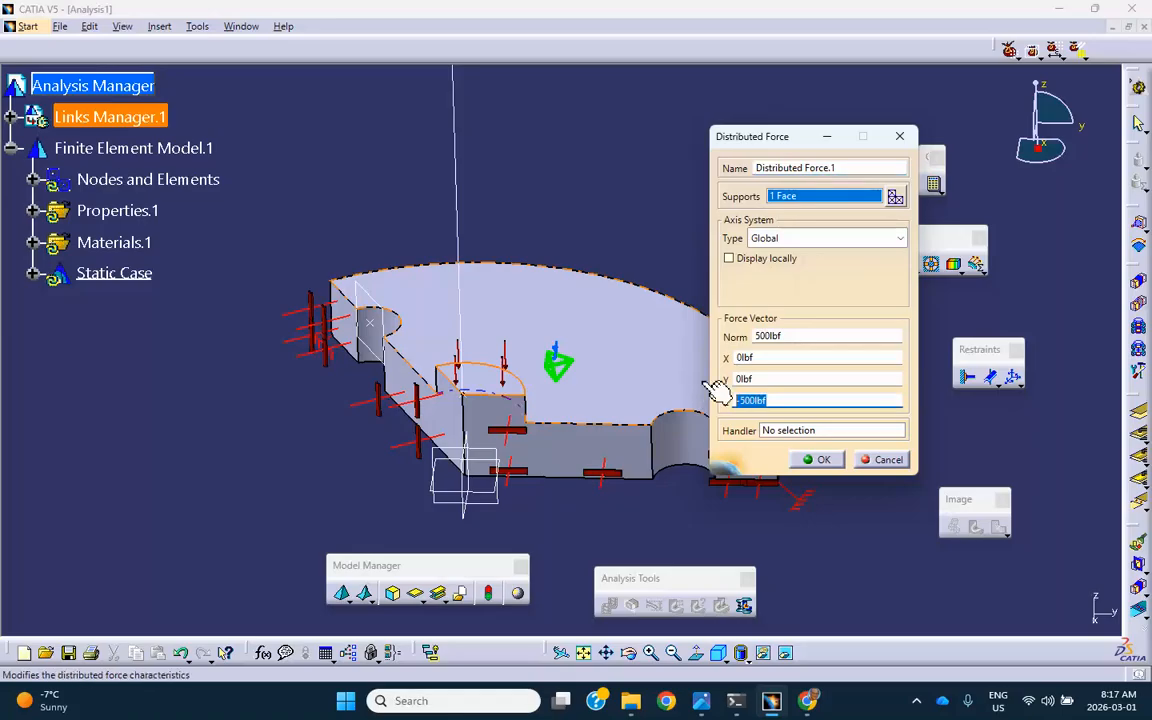
text(-300/3)
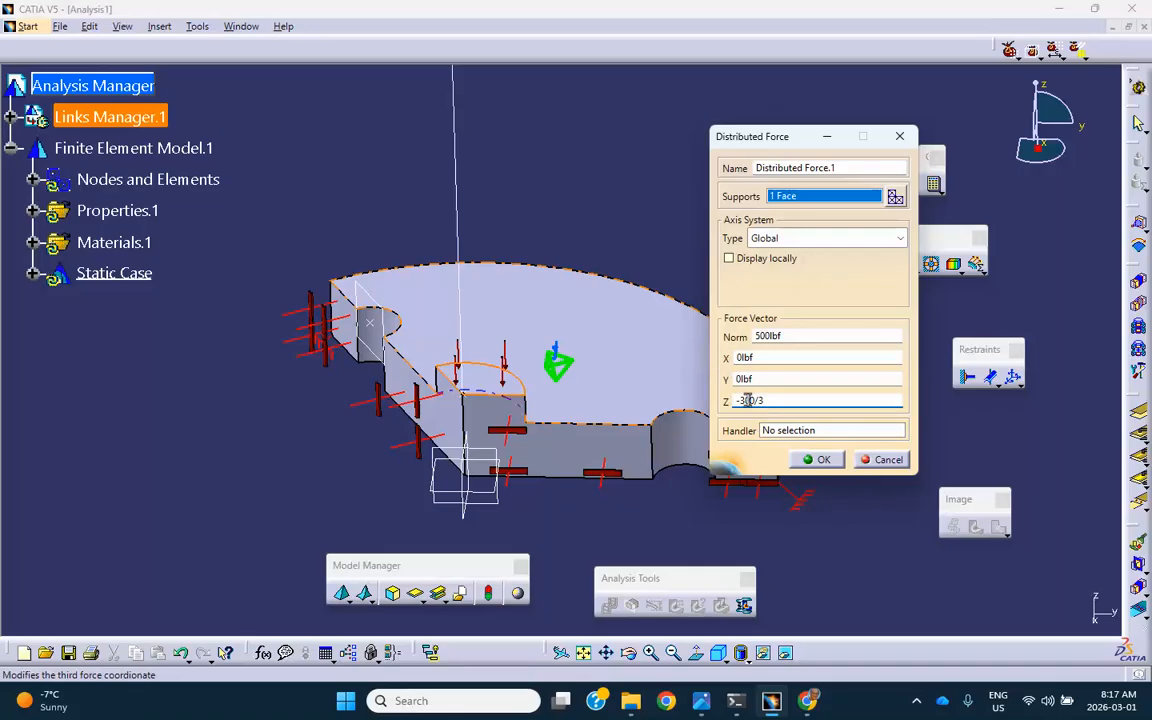
key(BackSpace)
key(BackSpace)
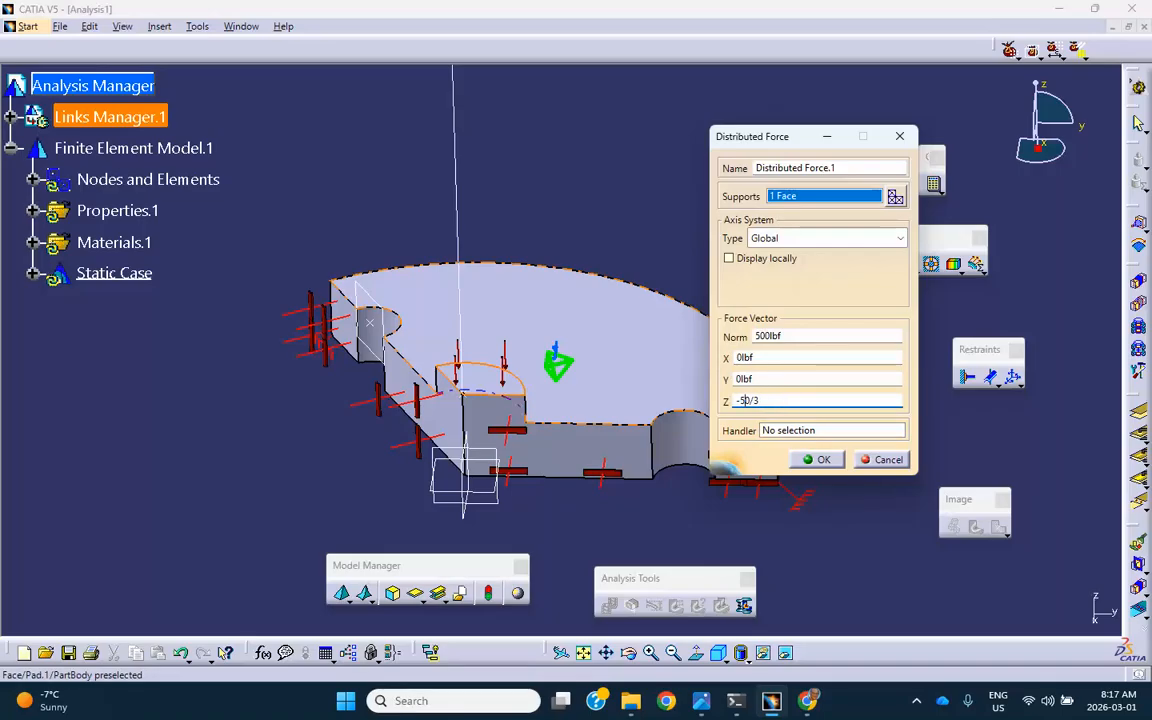
click(816, 459)
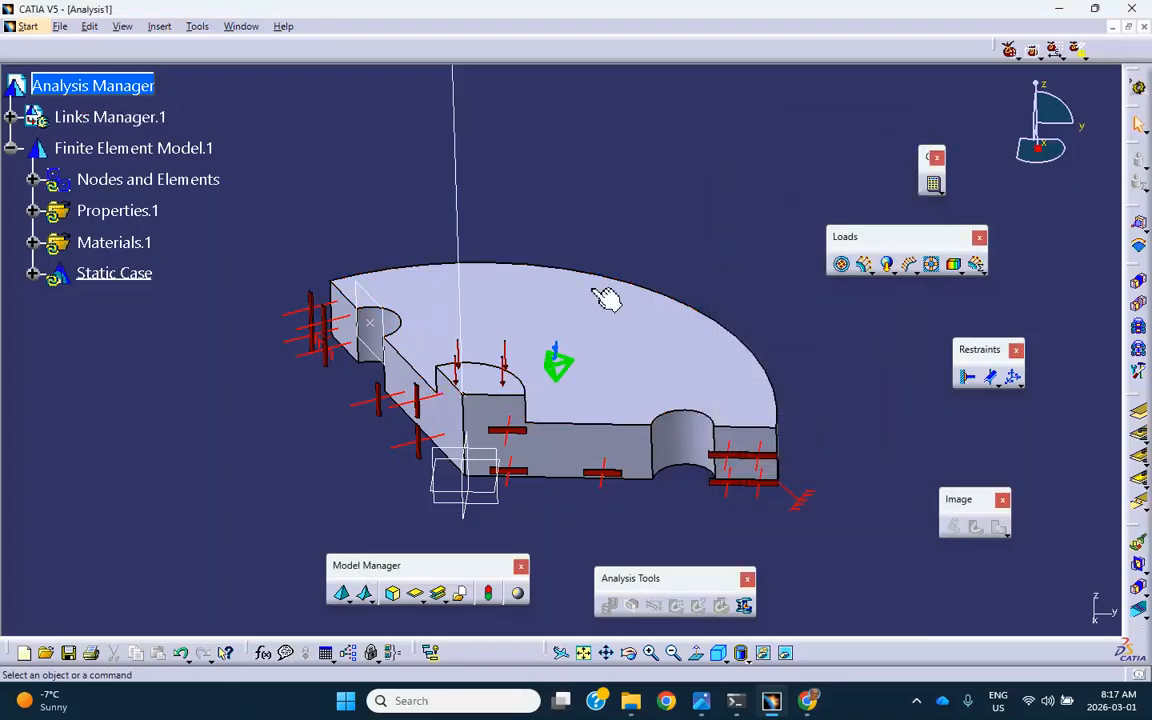
Compute the whole analysis with the All option and display the deformed mesh of the sector.
click(934, 185)
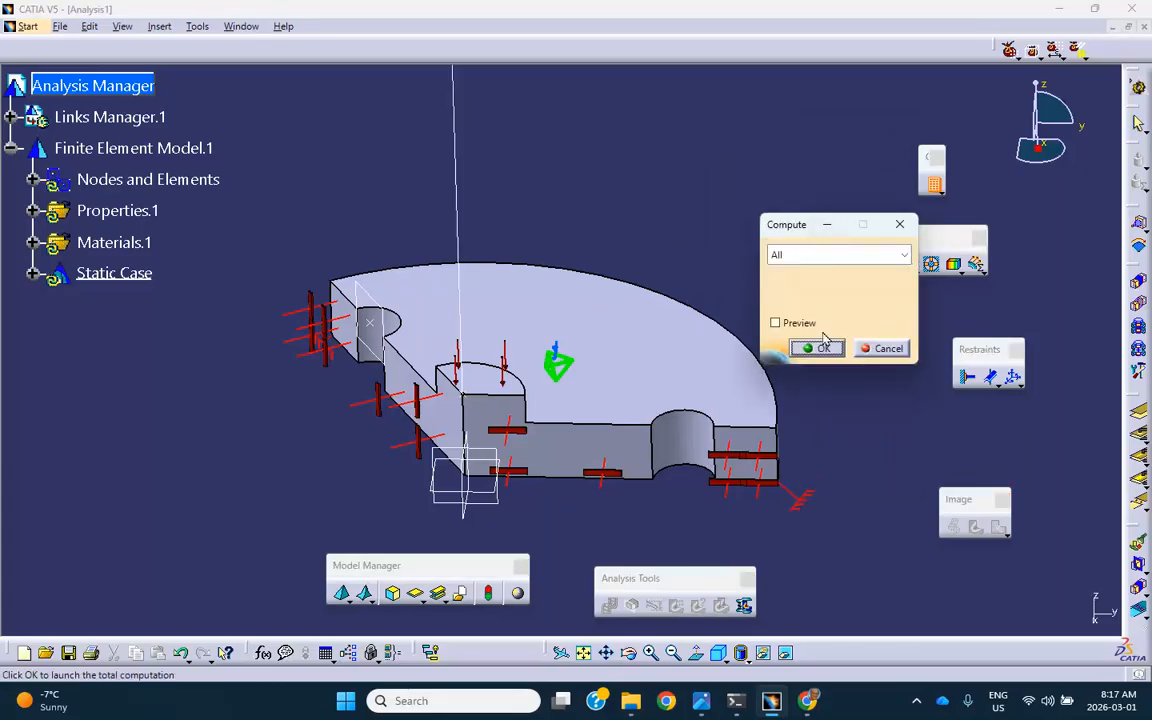
click(820, 348)
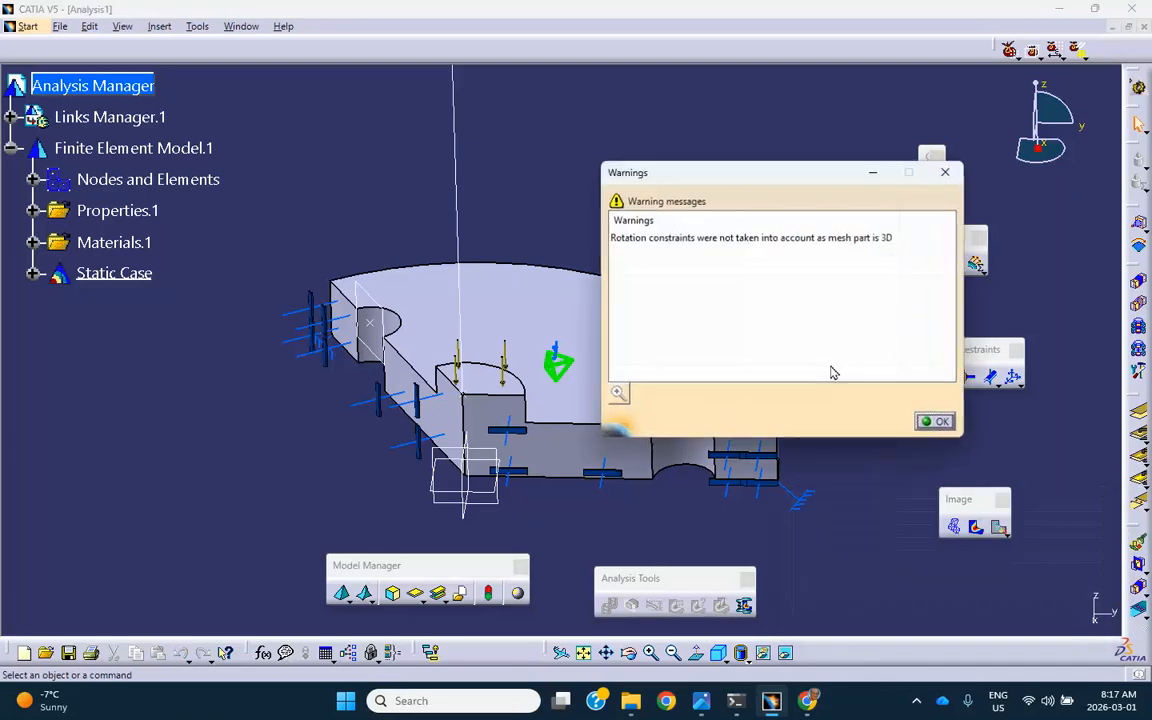
click(926, 421)
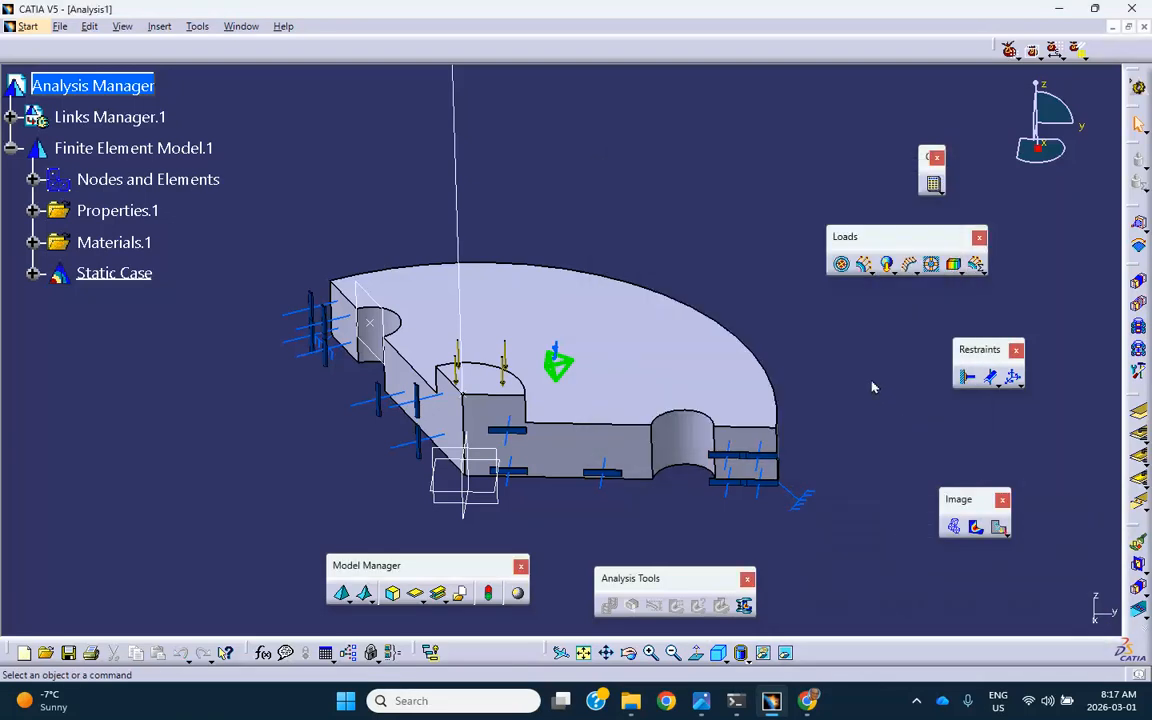
click(957, 530)
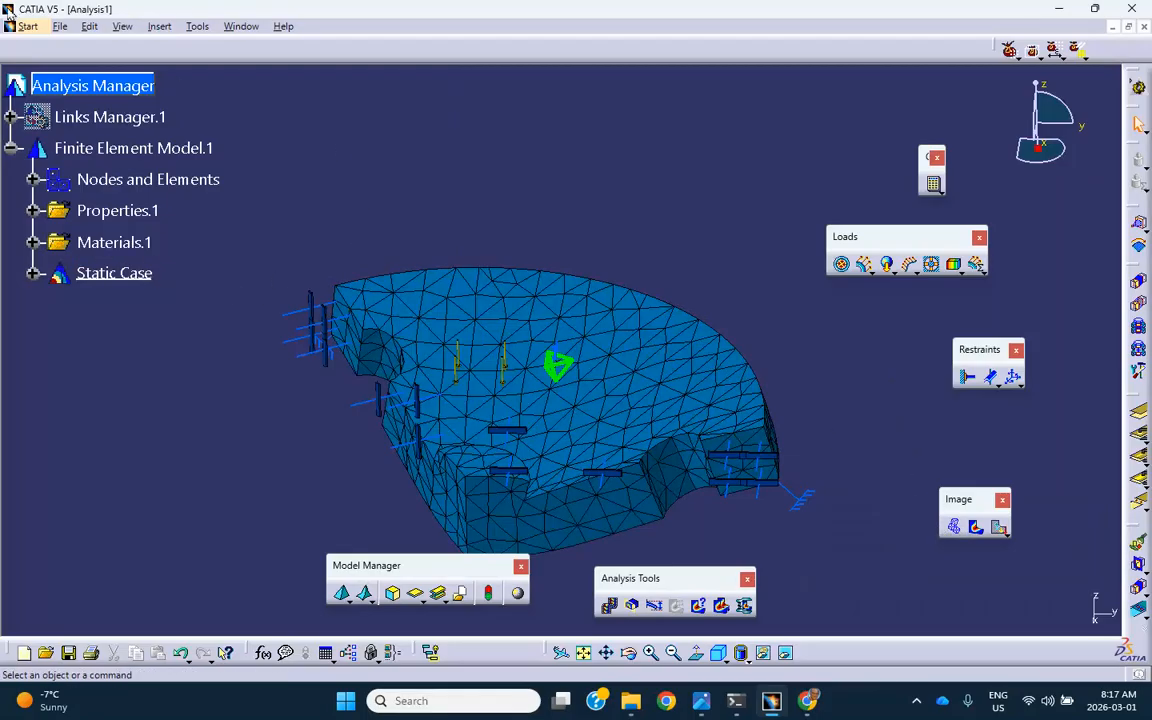
Set Analysis1.CATAnalysis to save in a new folder named "one third model activity 2" inside week 8 activity.
click(60, 27)
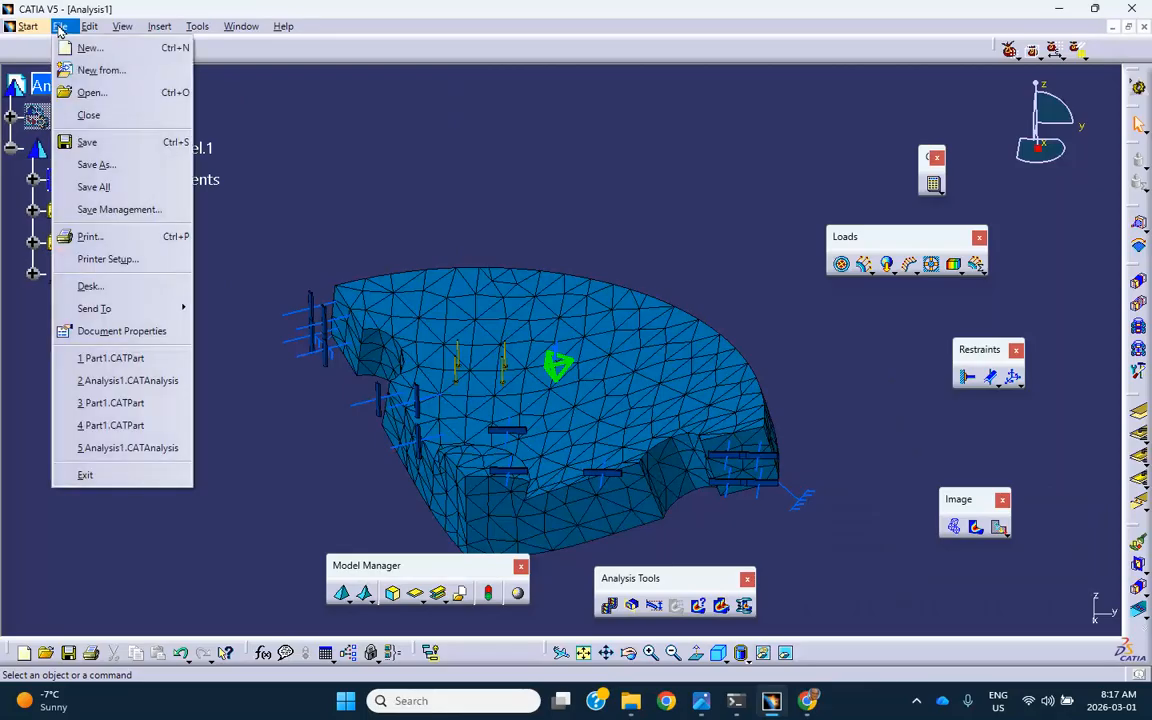
click(134, 210)
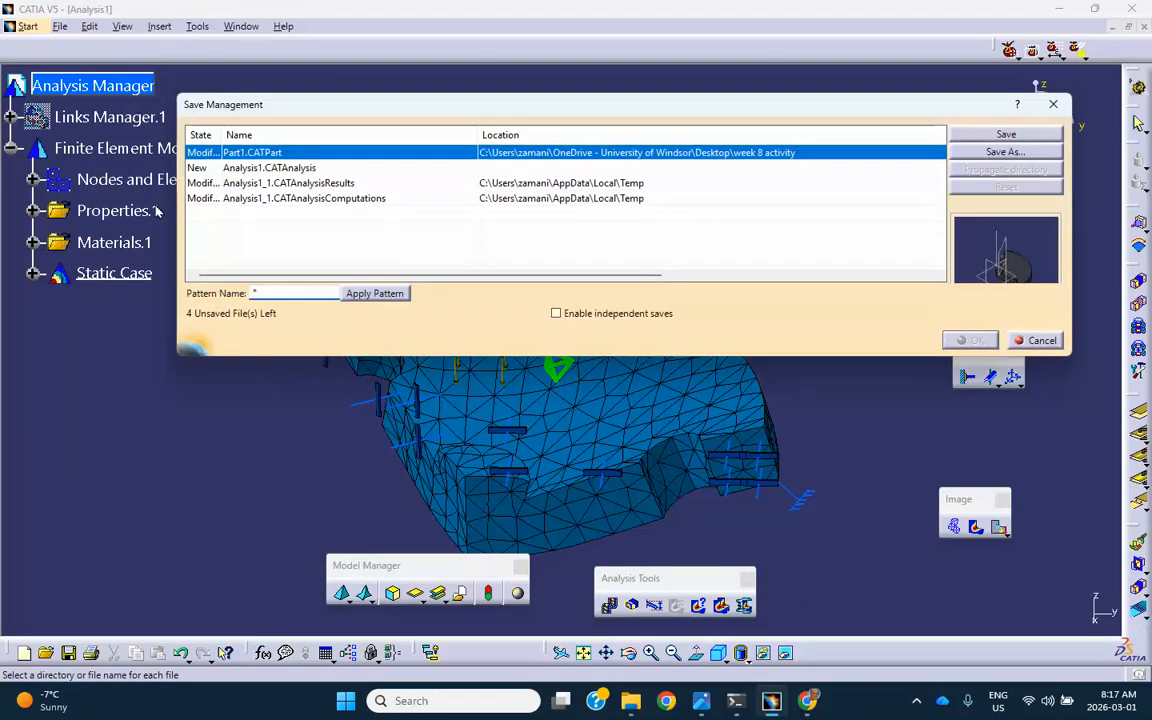
click(290, 168)
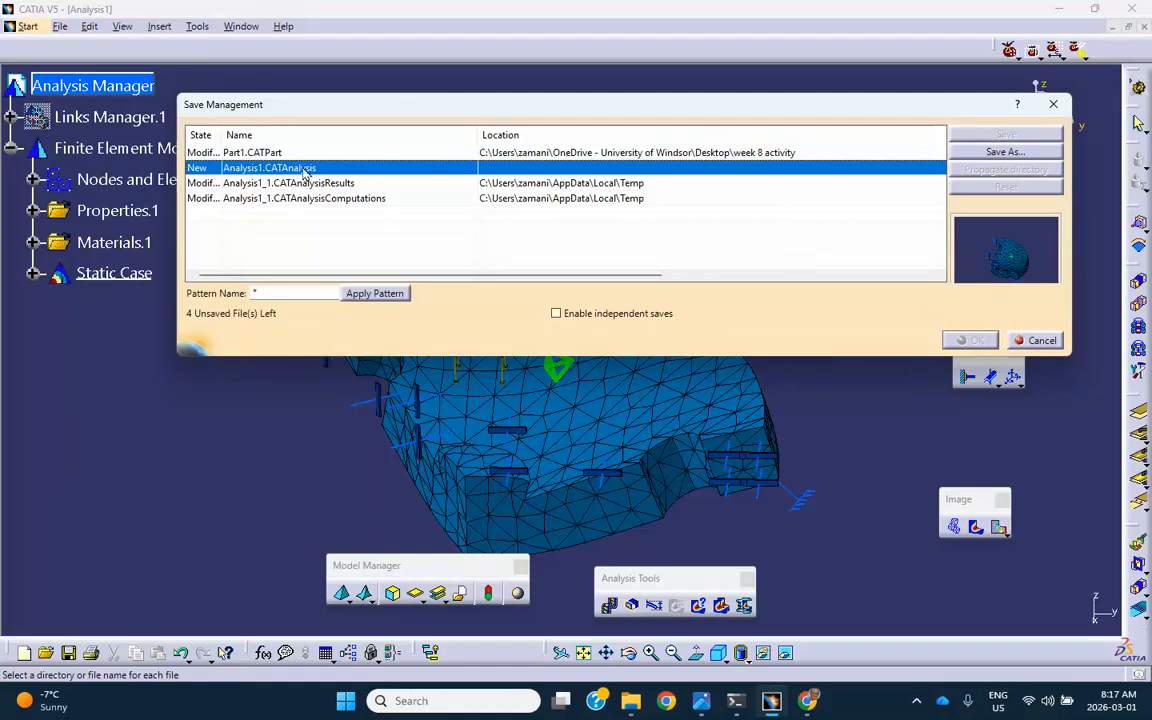
click(1006, 151)
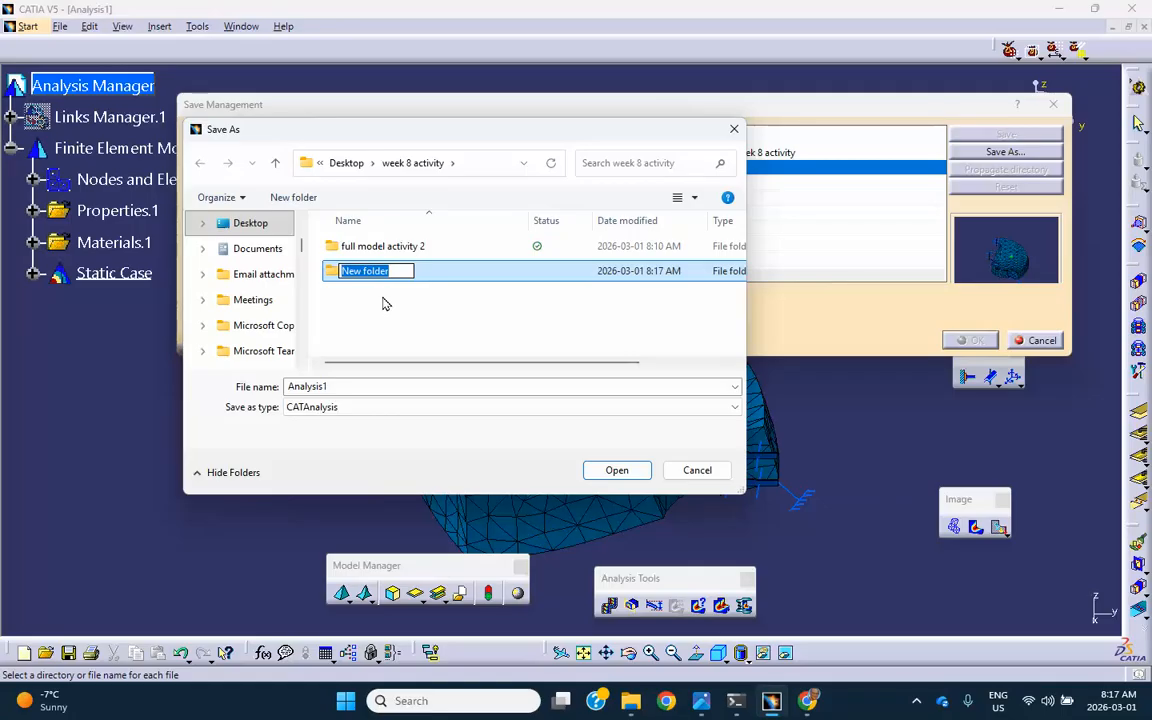
text(on)
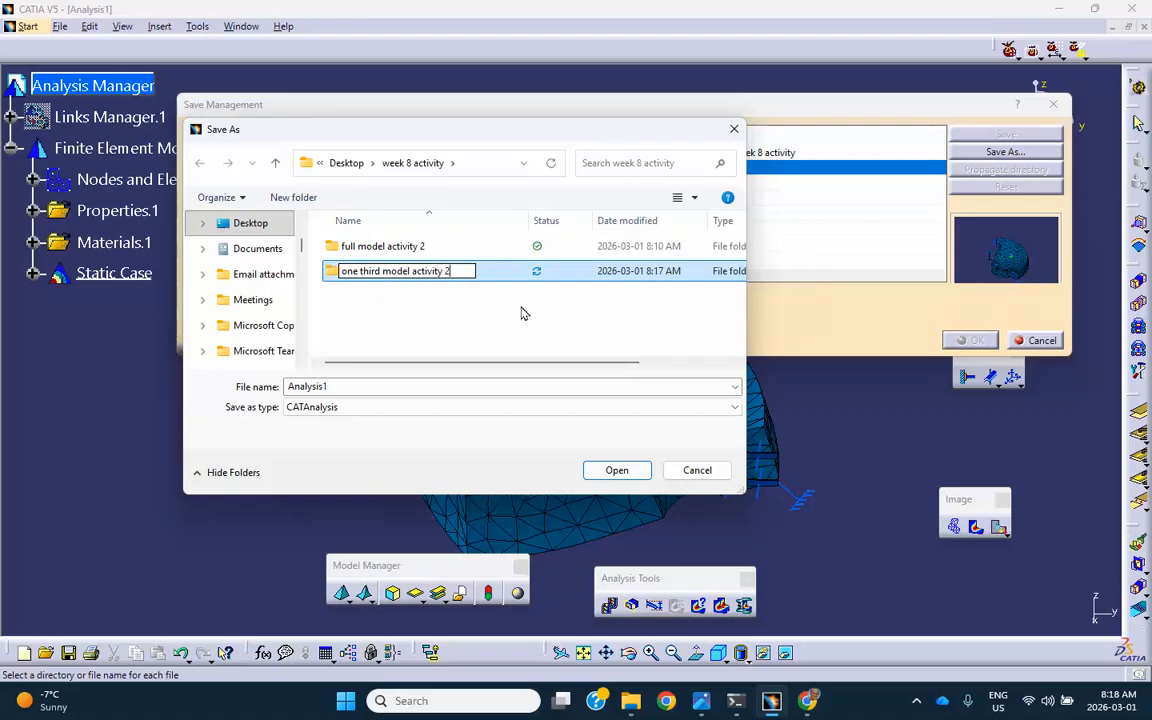
click(617, 476)
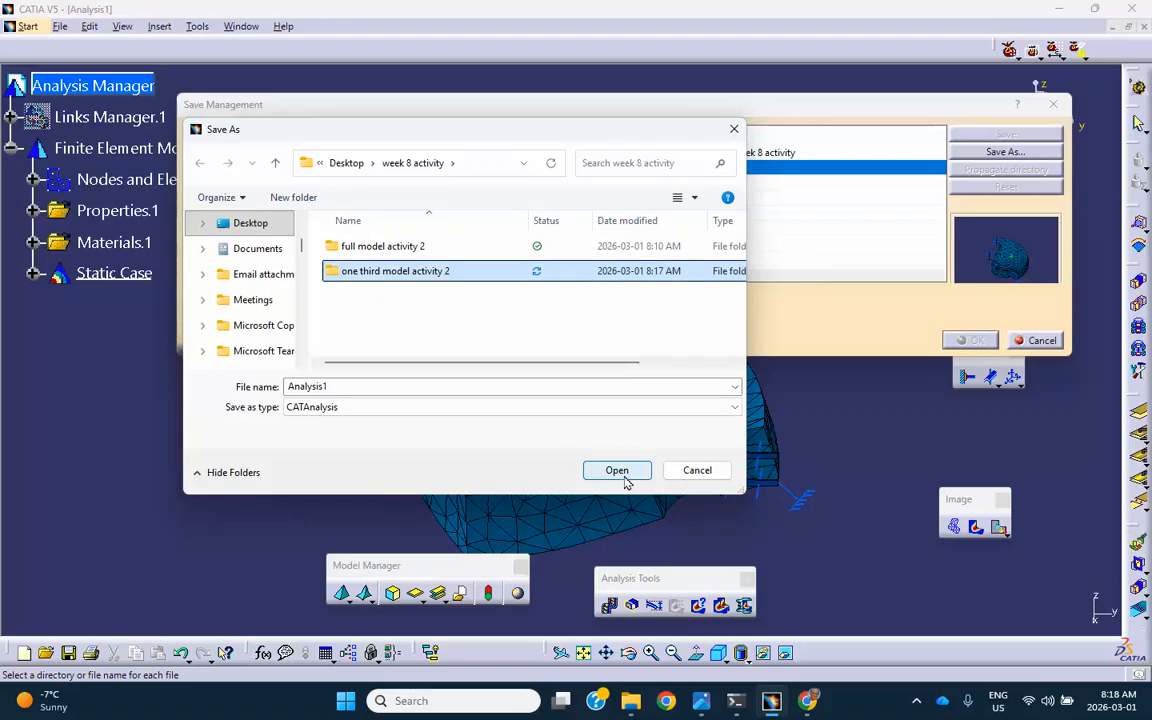
click(614, 468)
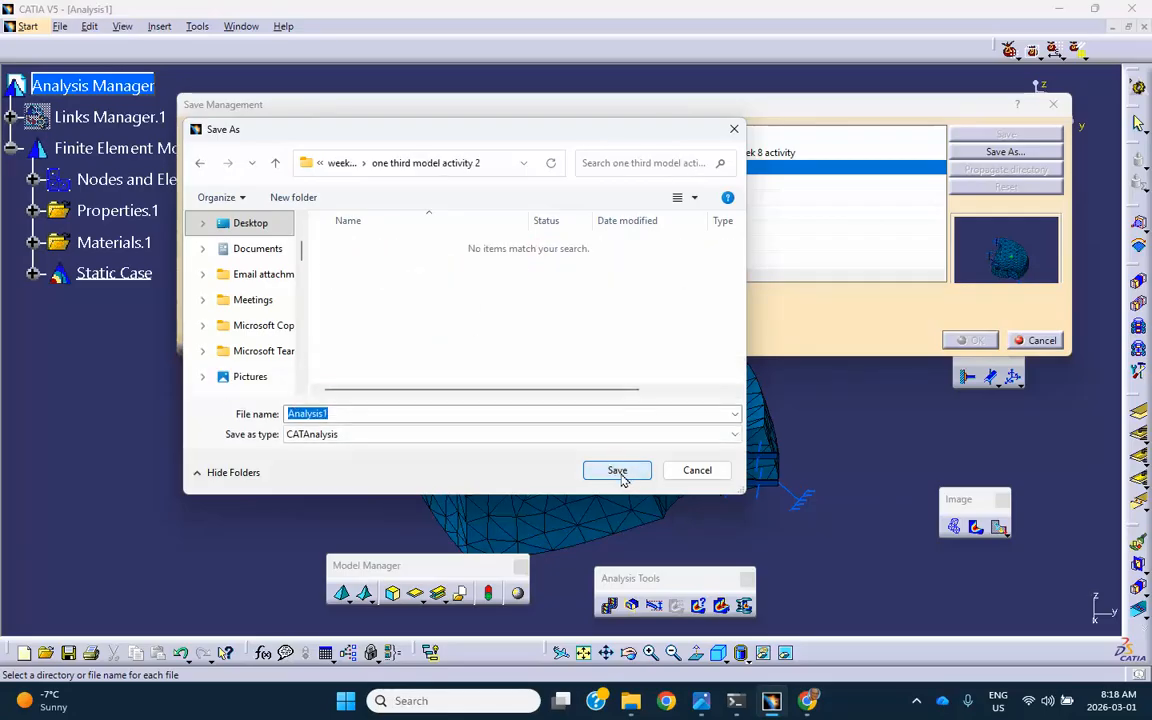
click(617, 471)
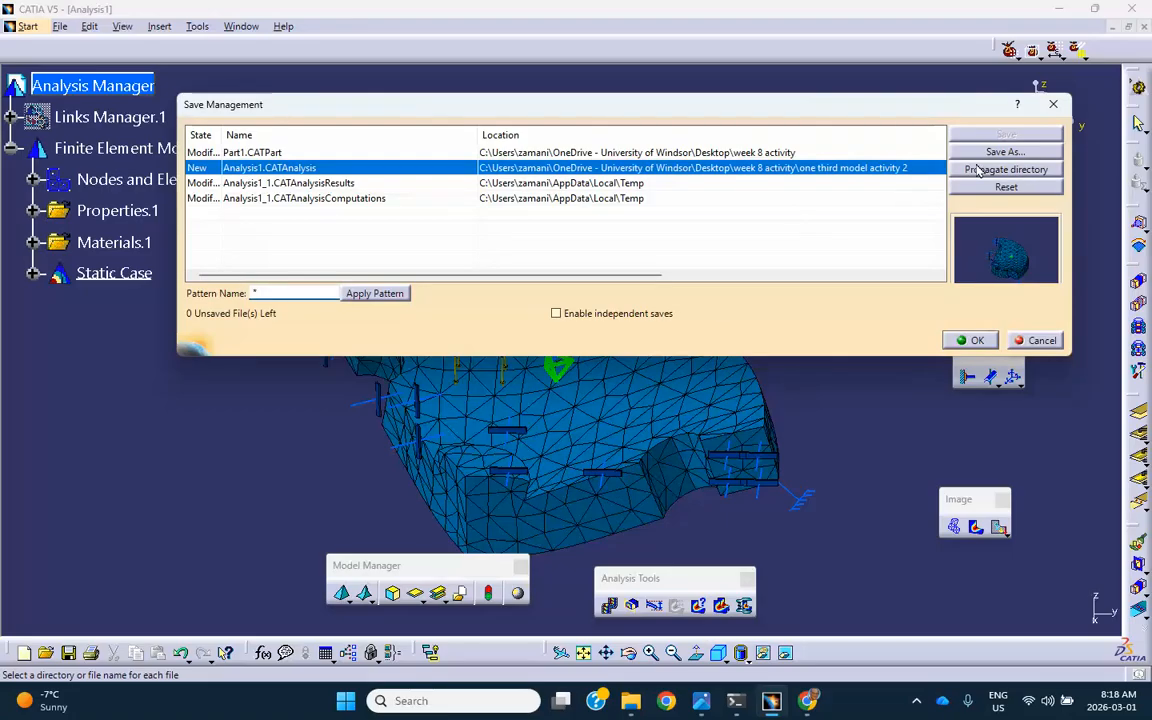
Propagate the save directory to all linked files, save them, and close the sector's analysis and part documents.
click(985, 170)
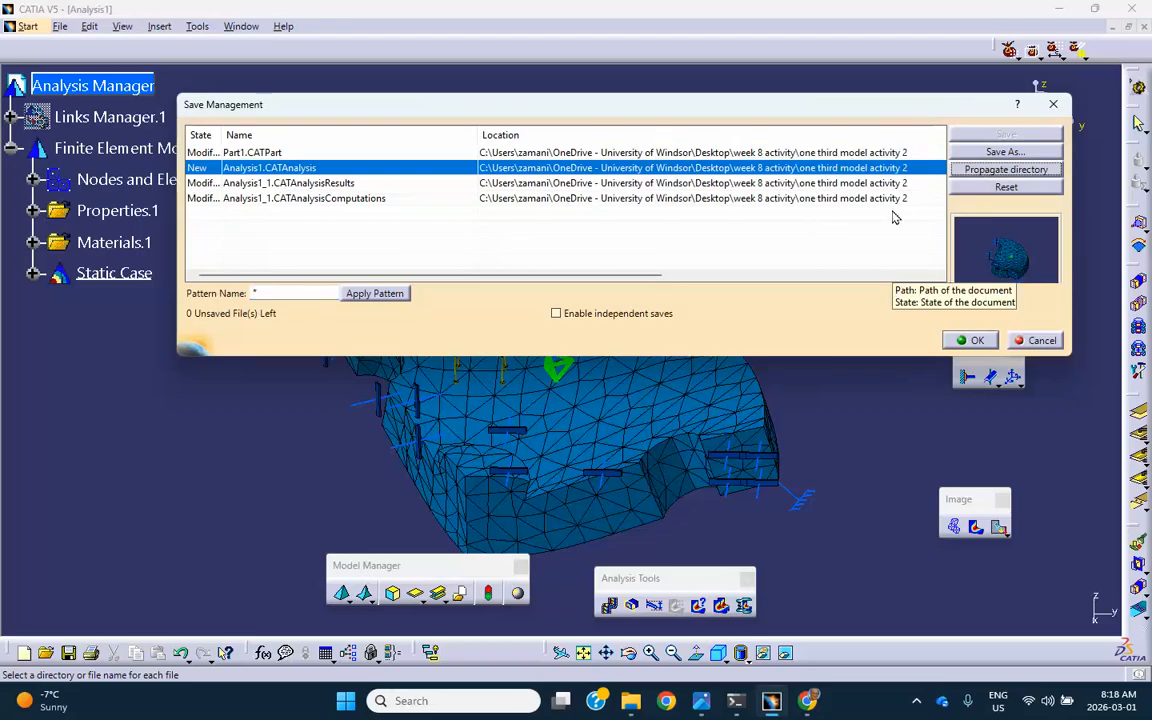
click(970, 340)
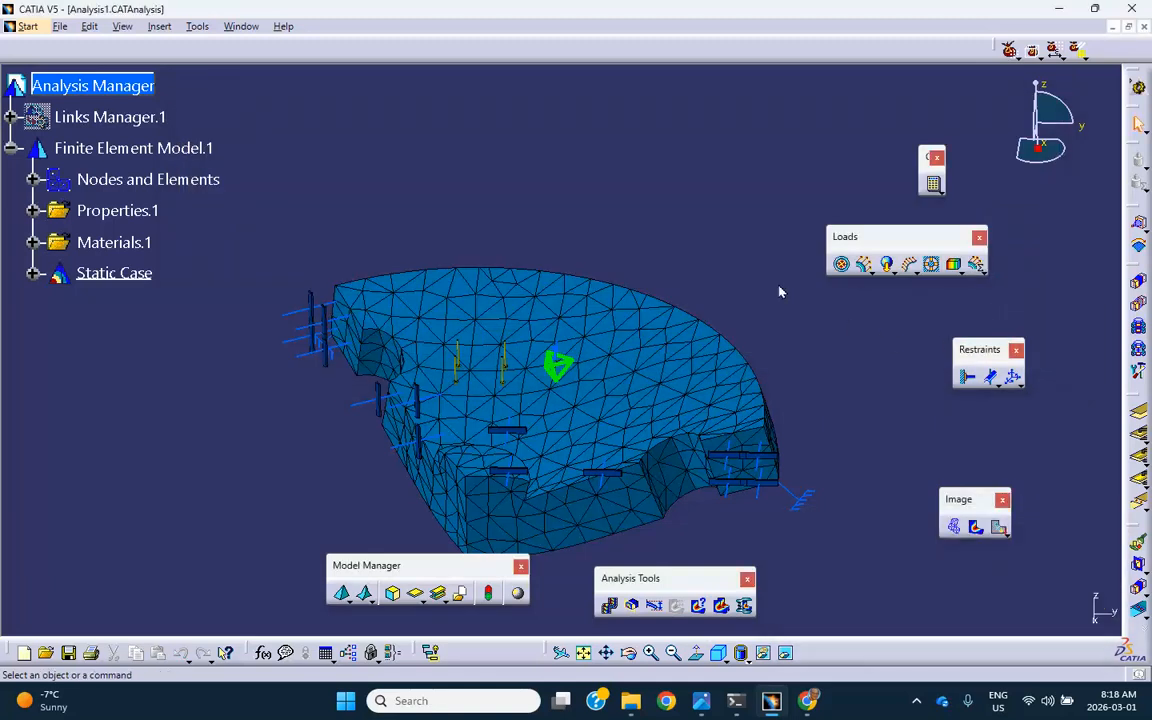
click(1143, 27)
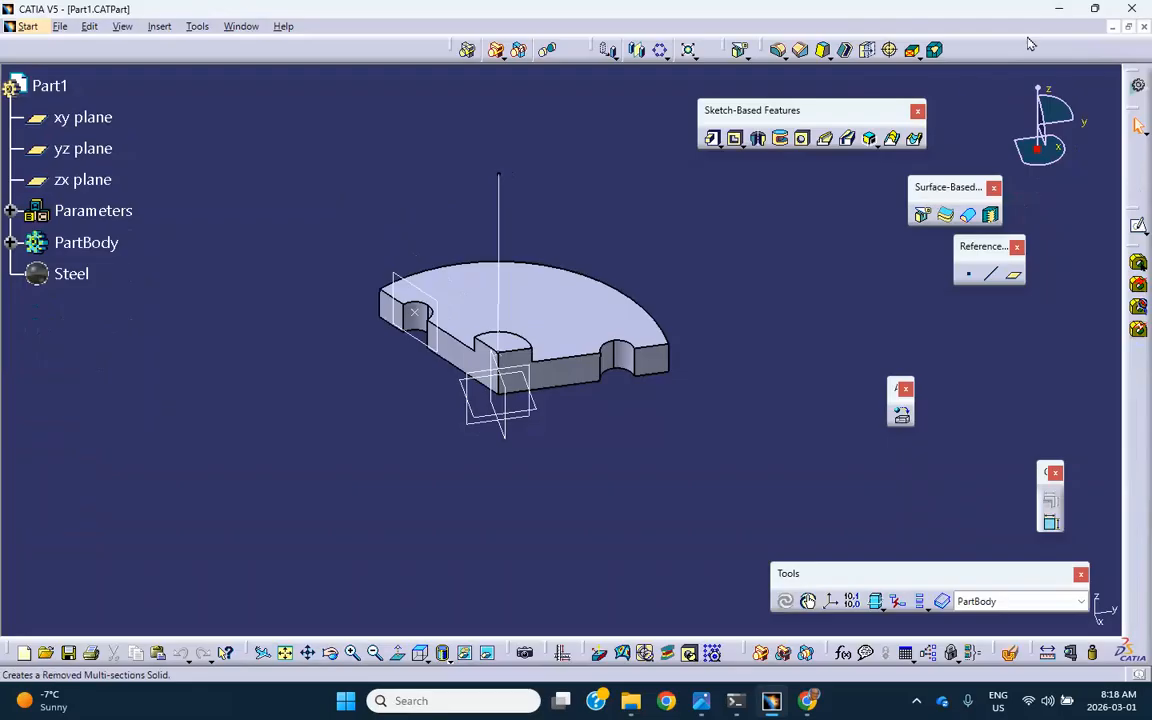
click(1143, 27)
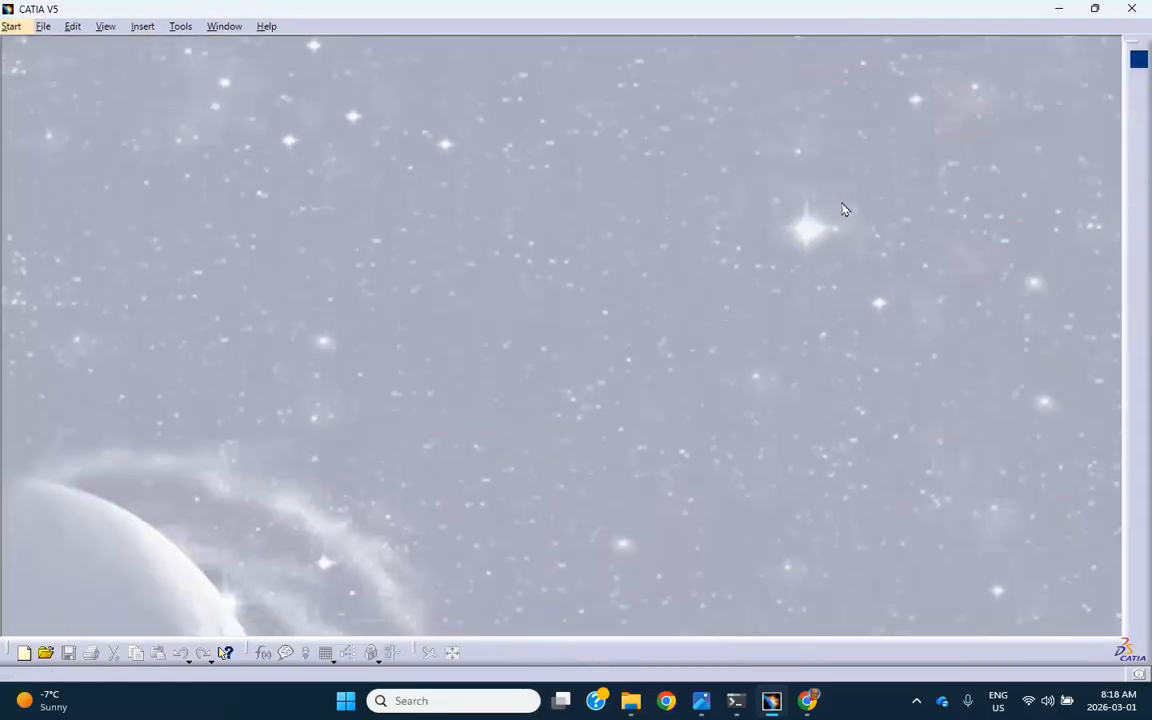
Switch to File Explorer, open Analysis1 from the "full model activity 2" folder to check it, and close it.
click(1055, 12)
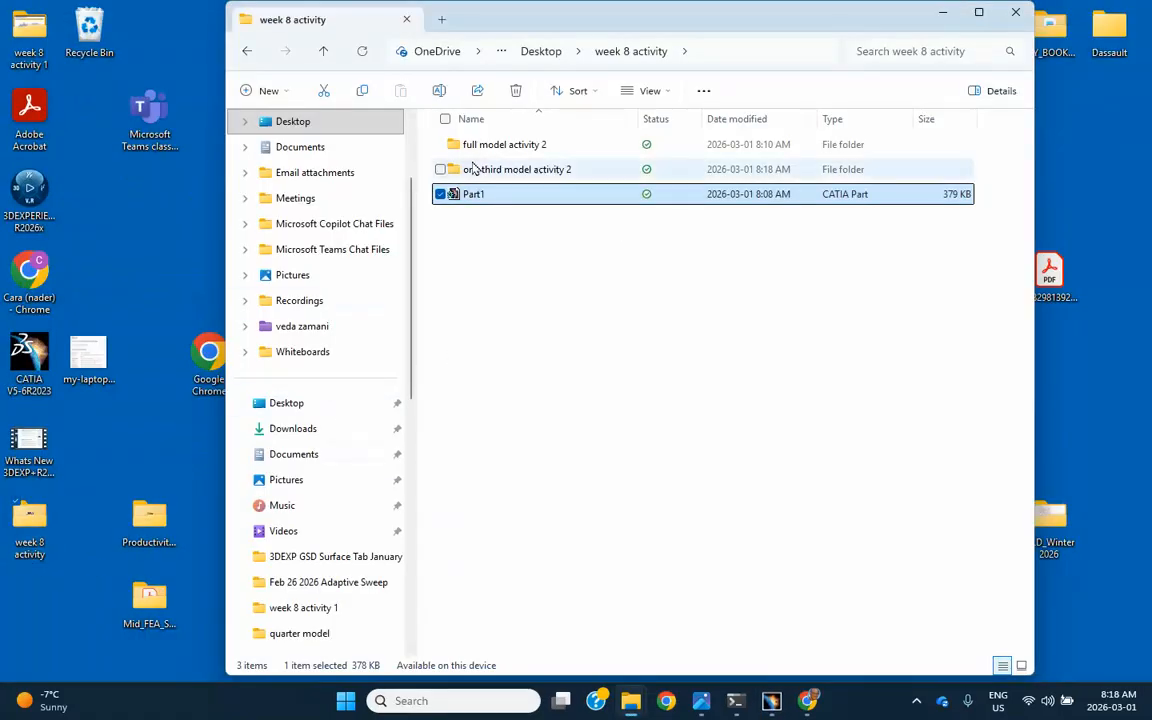
double_click(487, 149)
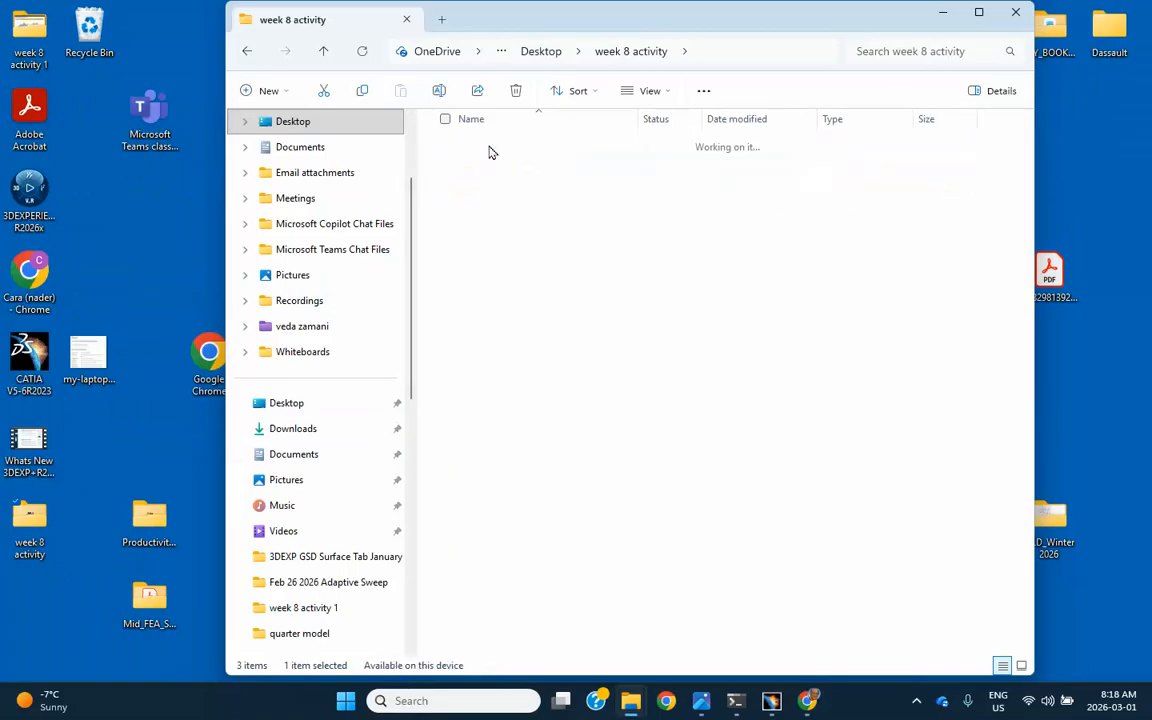
double_click(484, 146)
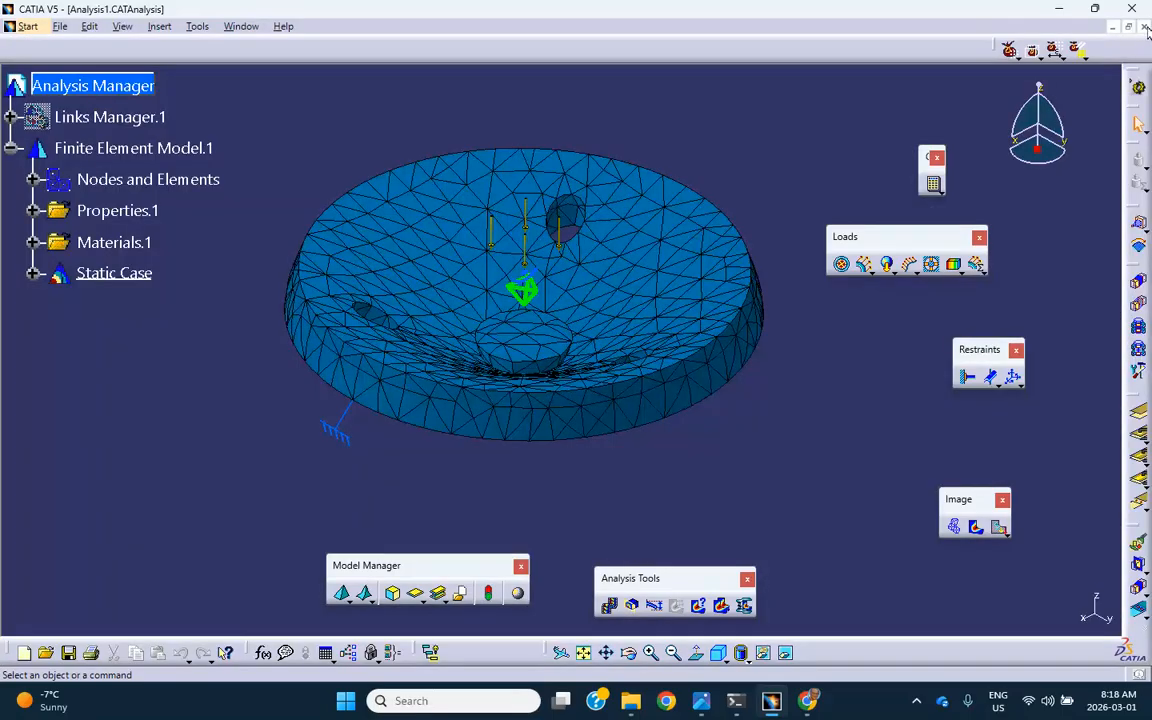
click(1145, 27)
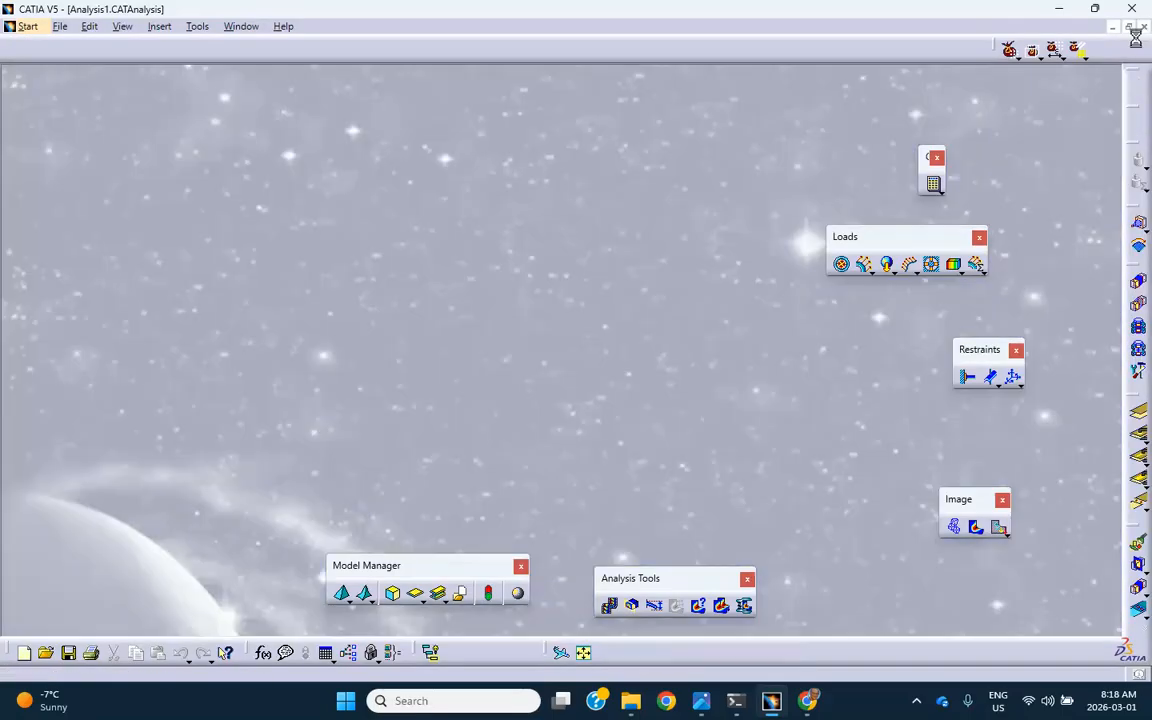
Return to File Explorer, open Analysis1 from the "one third model activity 2" folder to check it, and close it.
click(1061, 10)
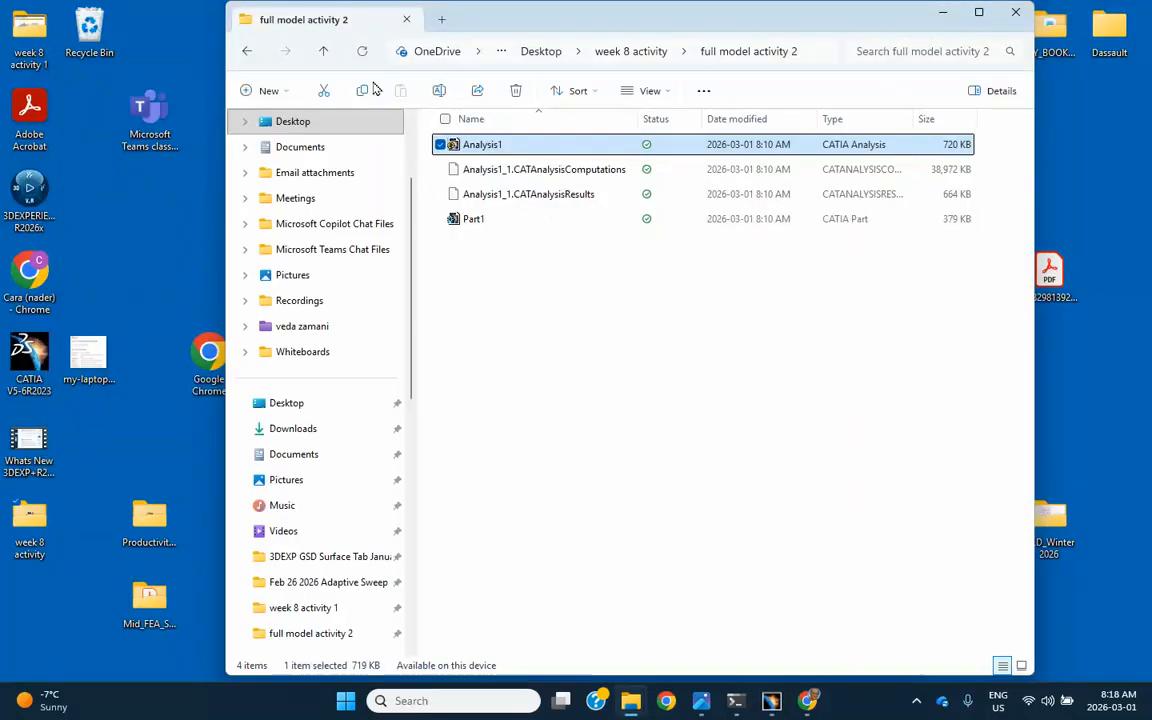
click(323, 51)
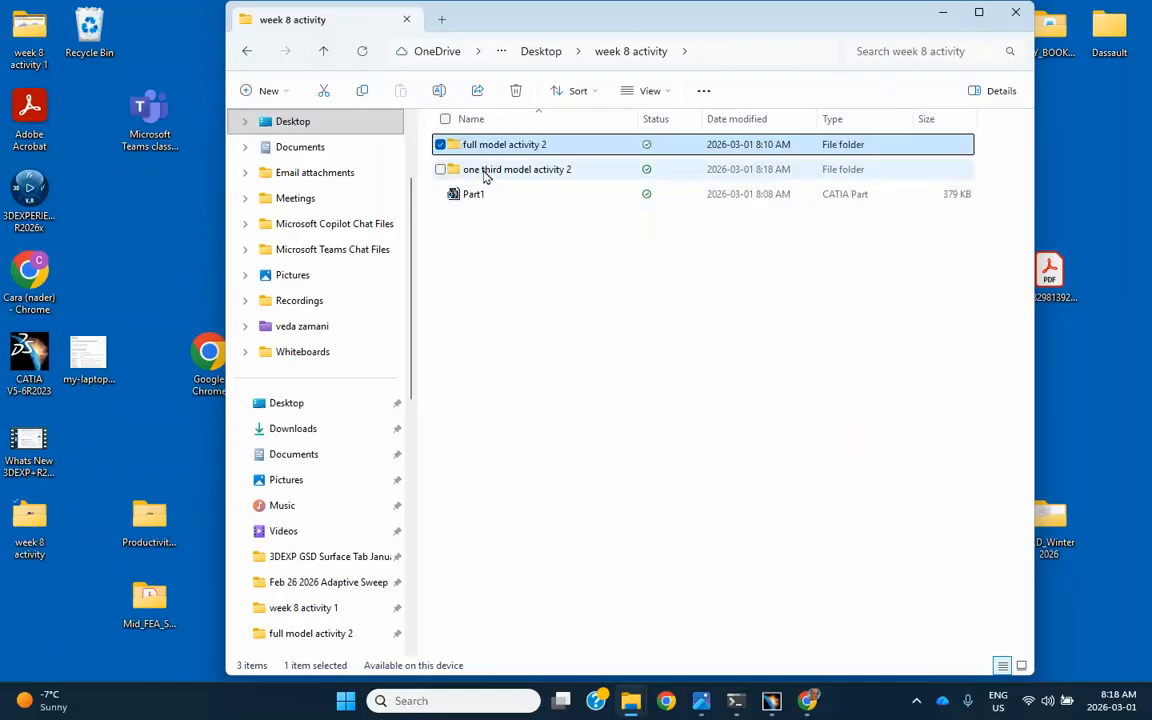
double_click(485, 172)
click(486, 147)
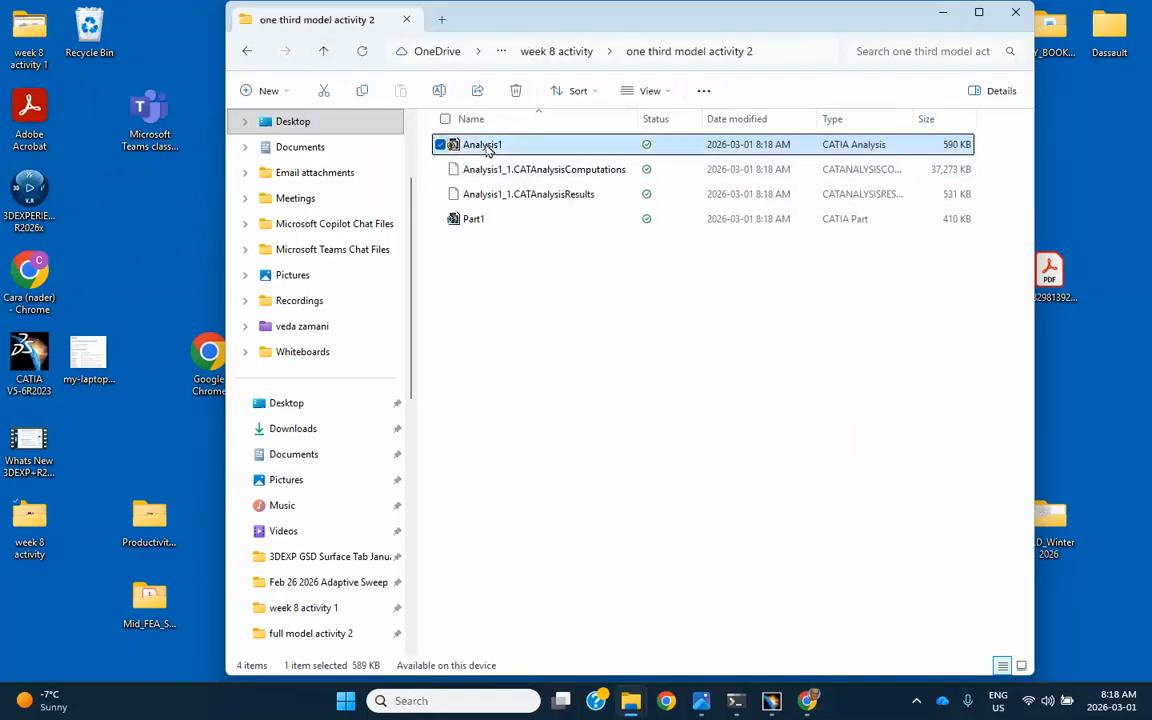
double_click(486, 147)
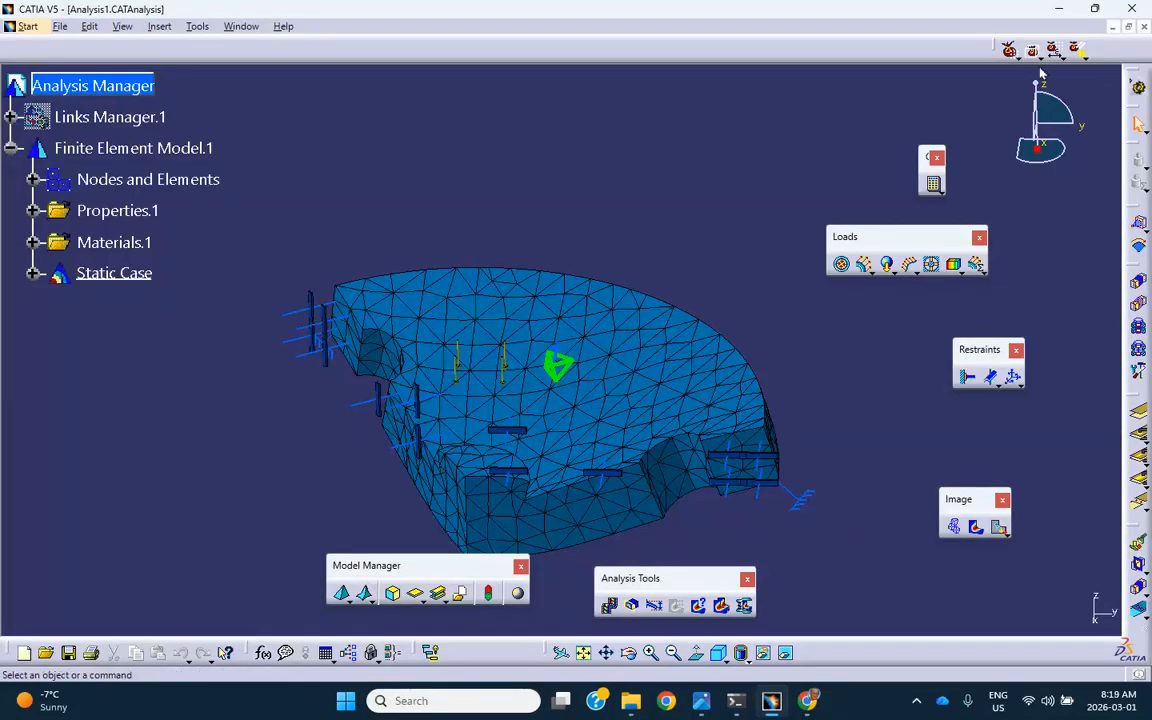
click(1144, 28)
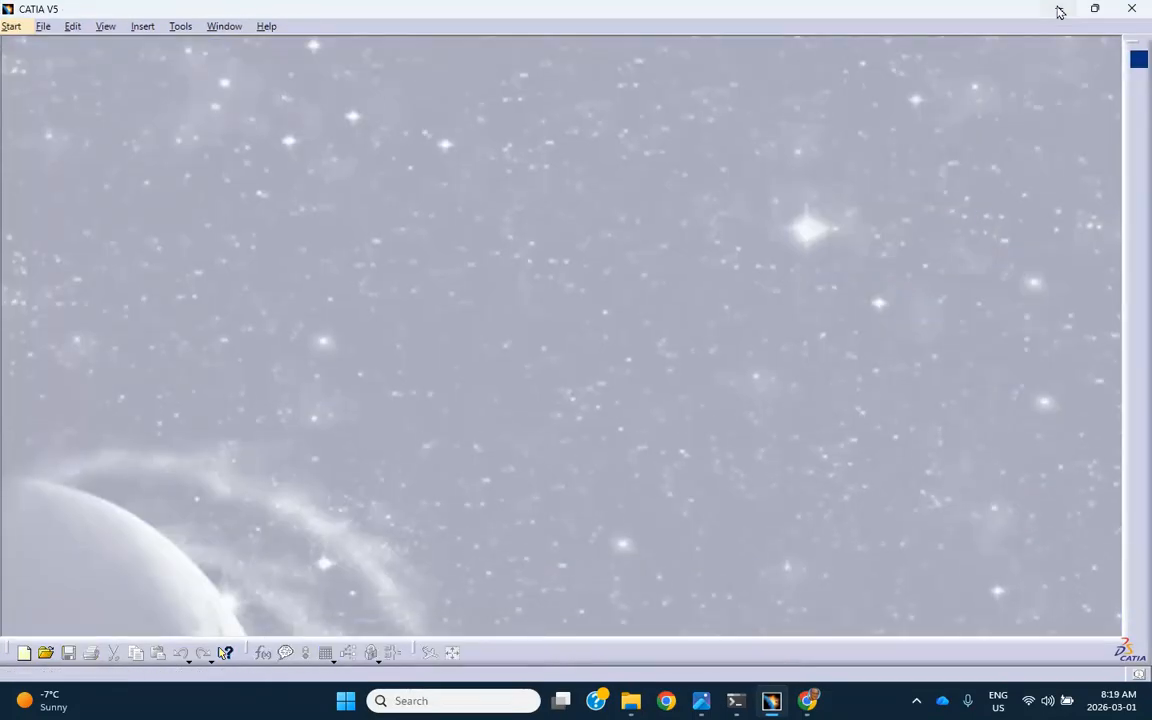
Go back to the week 8 activity folder in File Explorer and open the original Part1 in CATIA.
click(1060, 10)
click(323, 51)
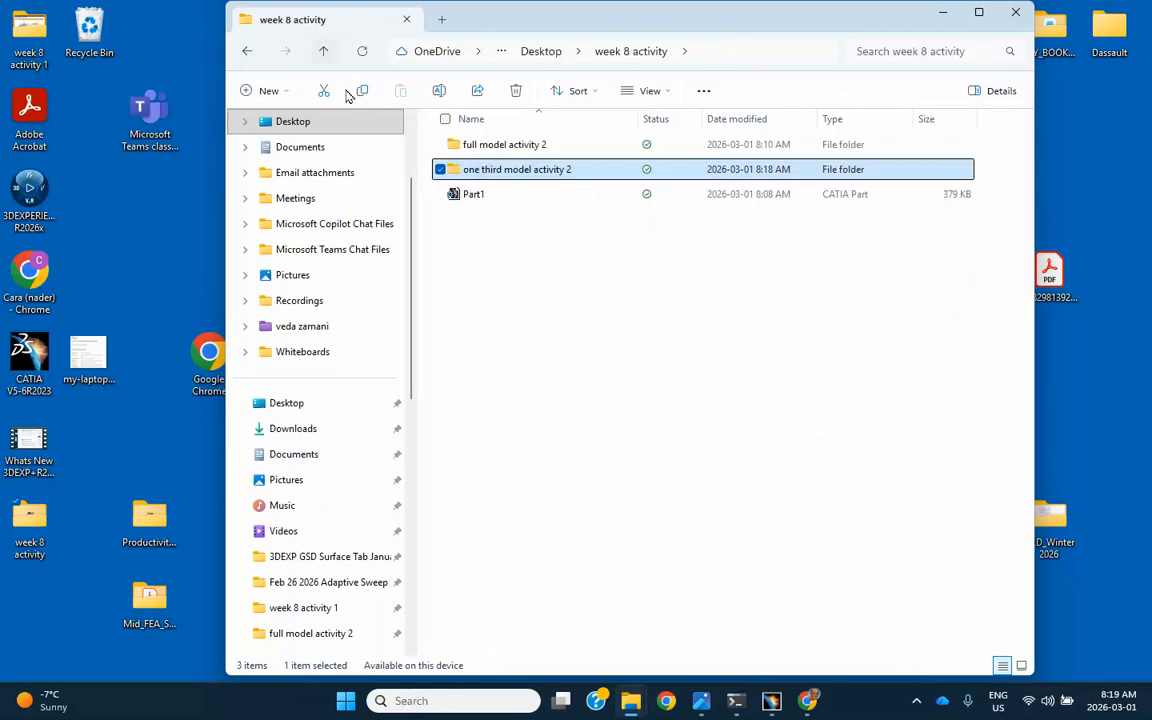
double_click(475, 197)
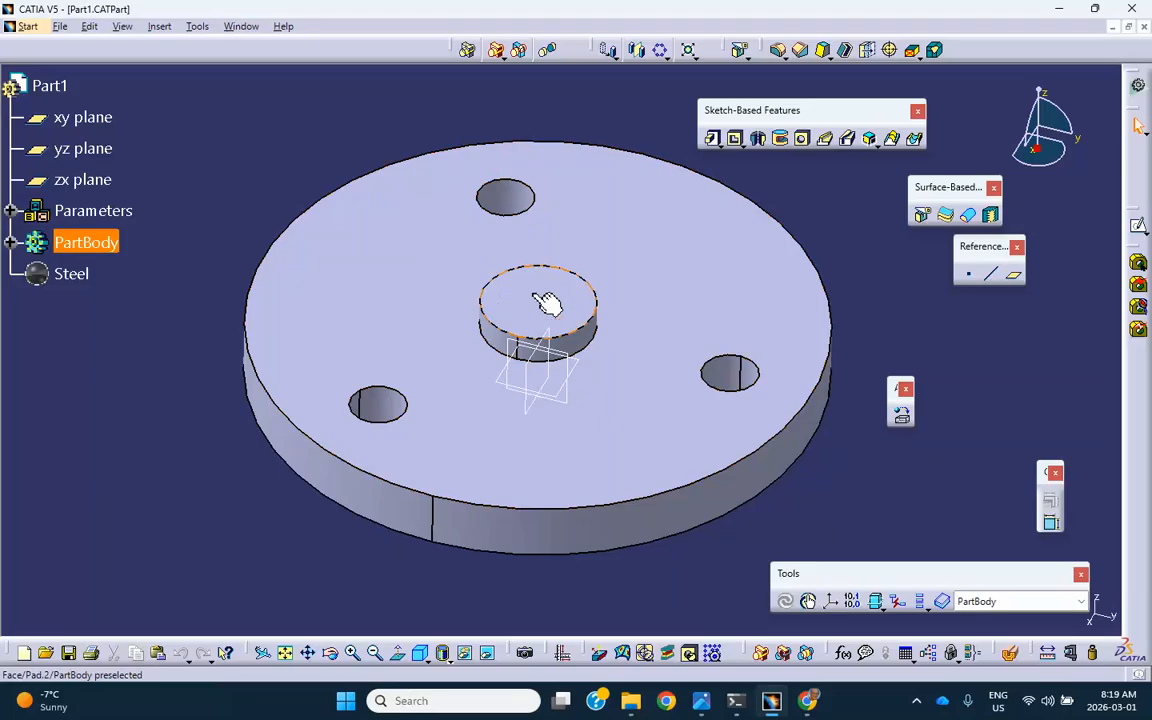
Split the disc with the yz plane, keeping the half on the negative X side.
mouse_move(553, 368)
middle_down()
mouse_move(545, 417)
mouse_move(645, 501)
mouse_move(592, 292)
mouse_move(517, 291)
mouse_move(465, 329)
mouse_move(743, 365)
mouse_move(728, 405)
mouse_move(740, 414)
middle_up()
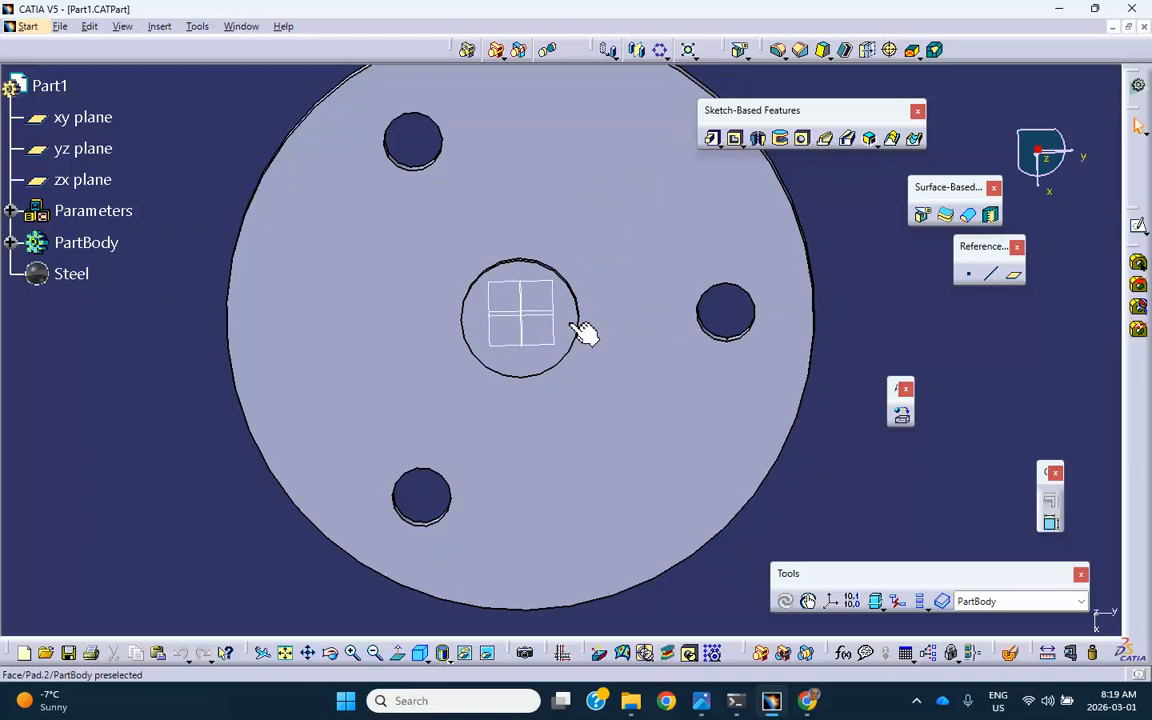
click(643, 338)
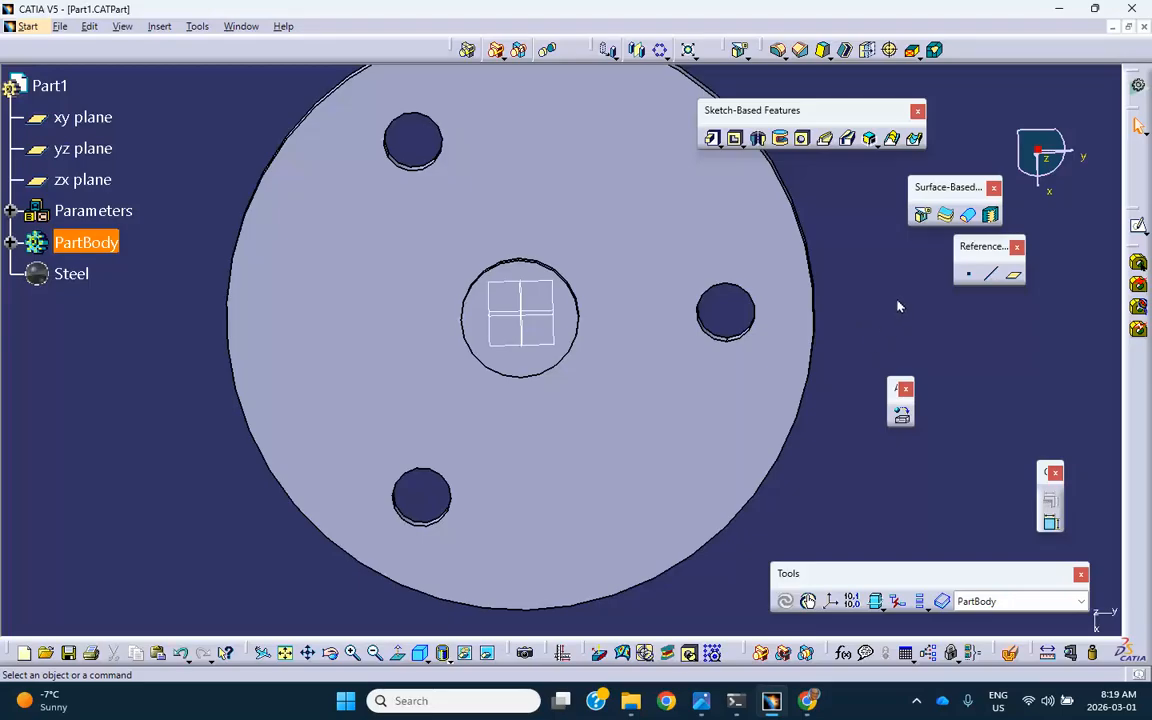
click(817, 313)
middle_drag(817, 313, 811, 324)
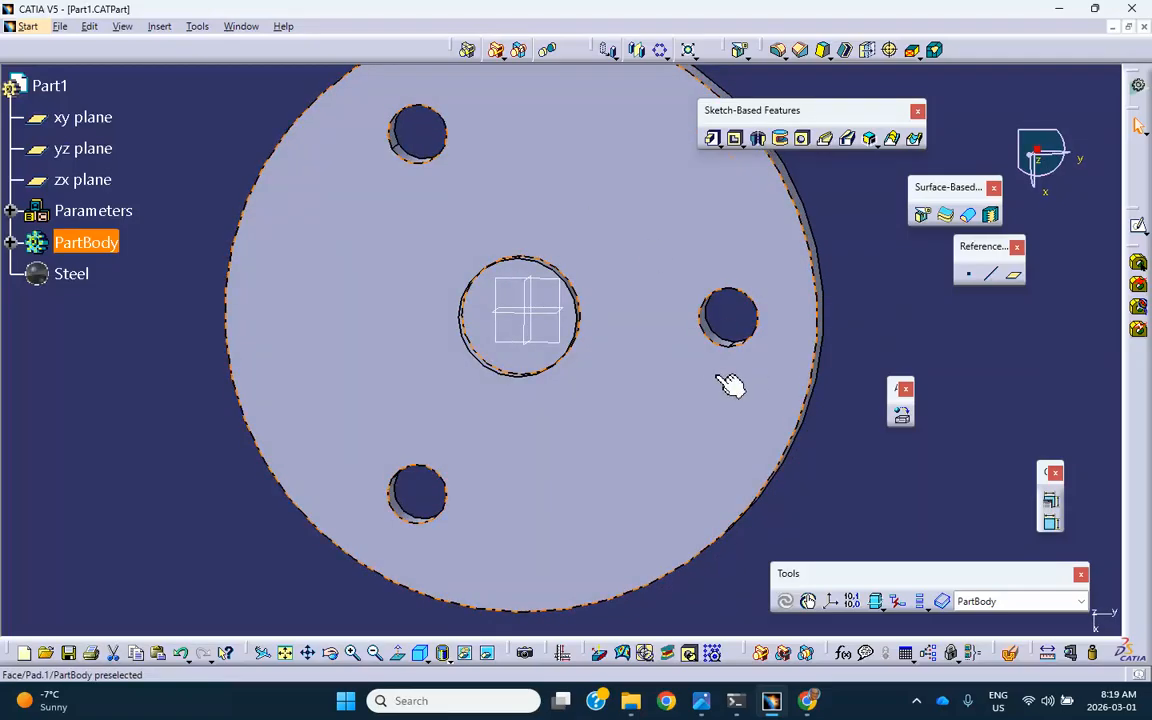
click(881, 361)
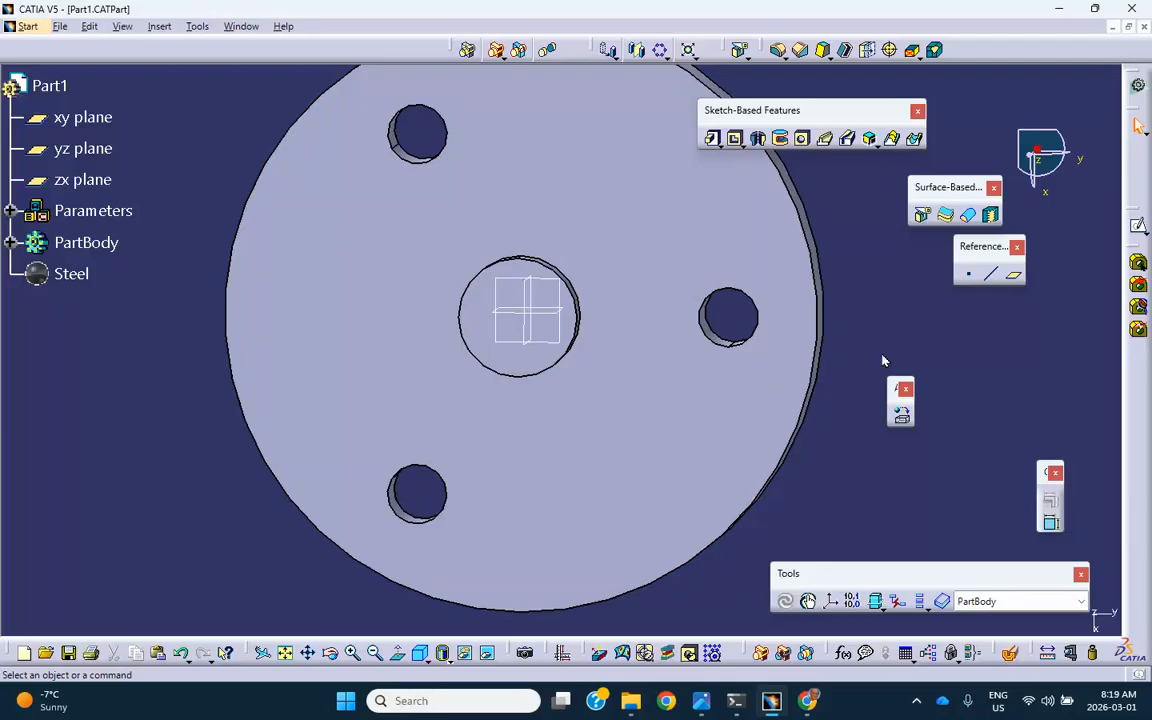
click(690, 316)
click(921, 214)
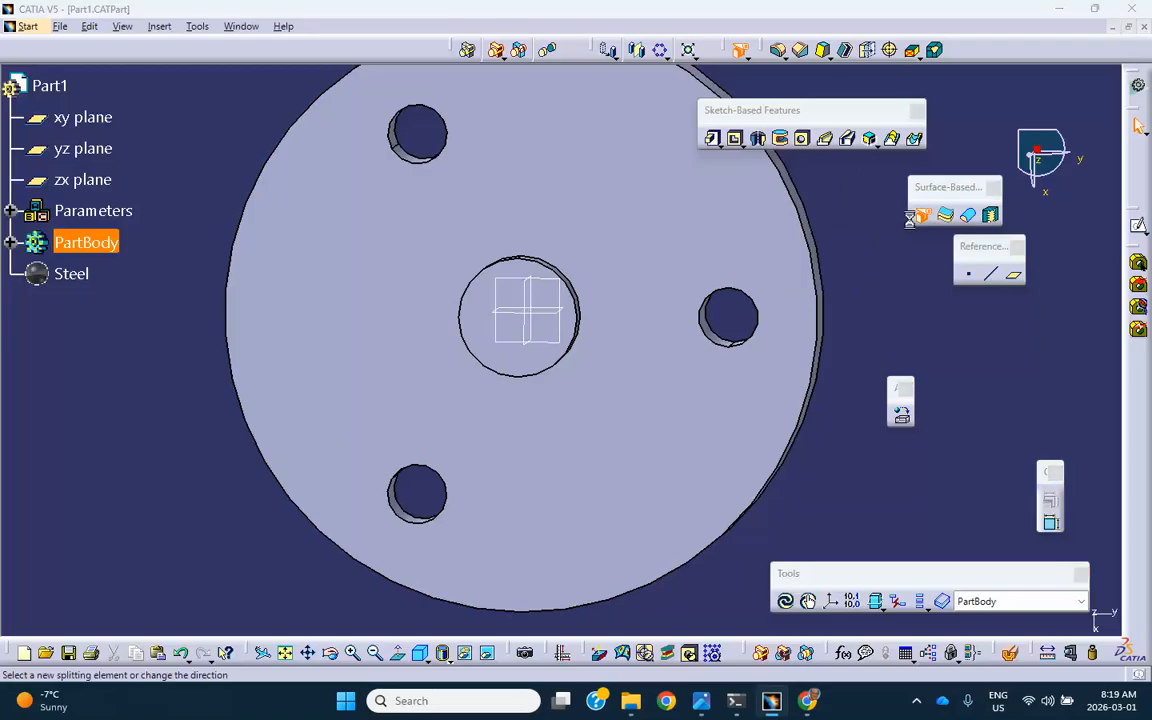
click(558, 320)
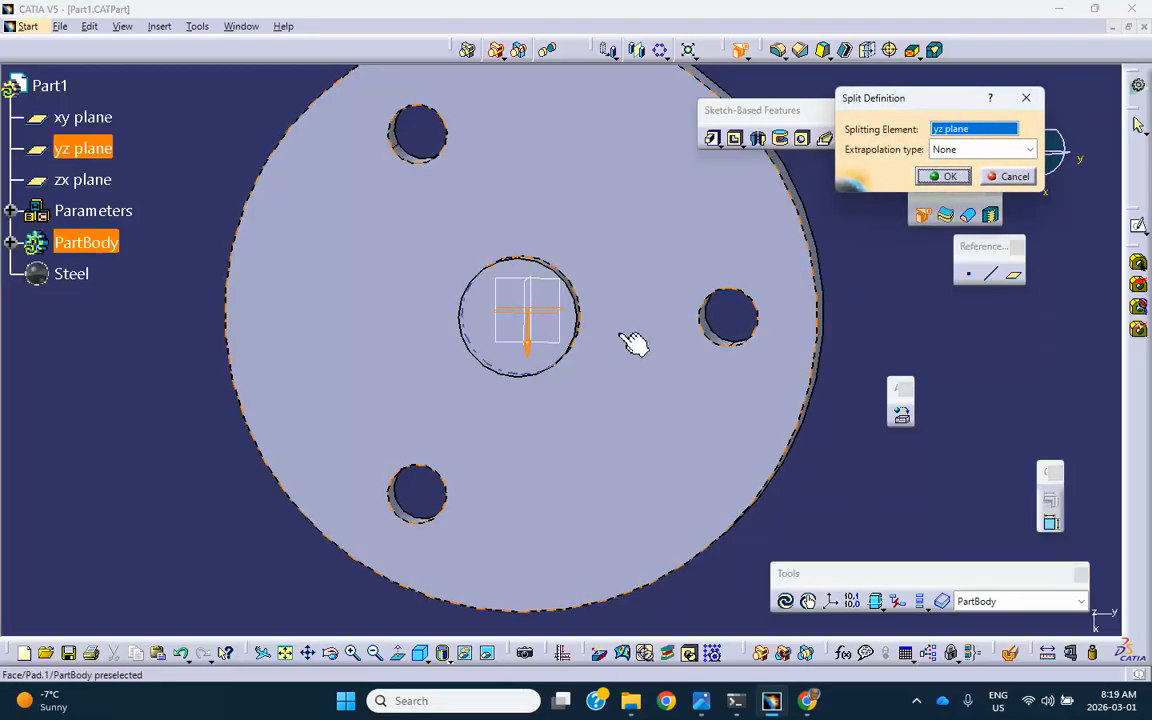
click(530, 340)
click(941, 177)
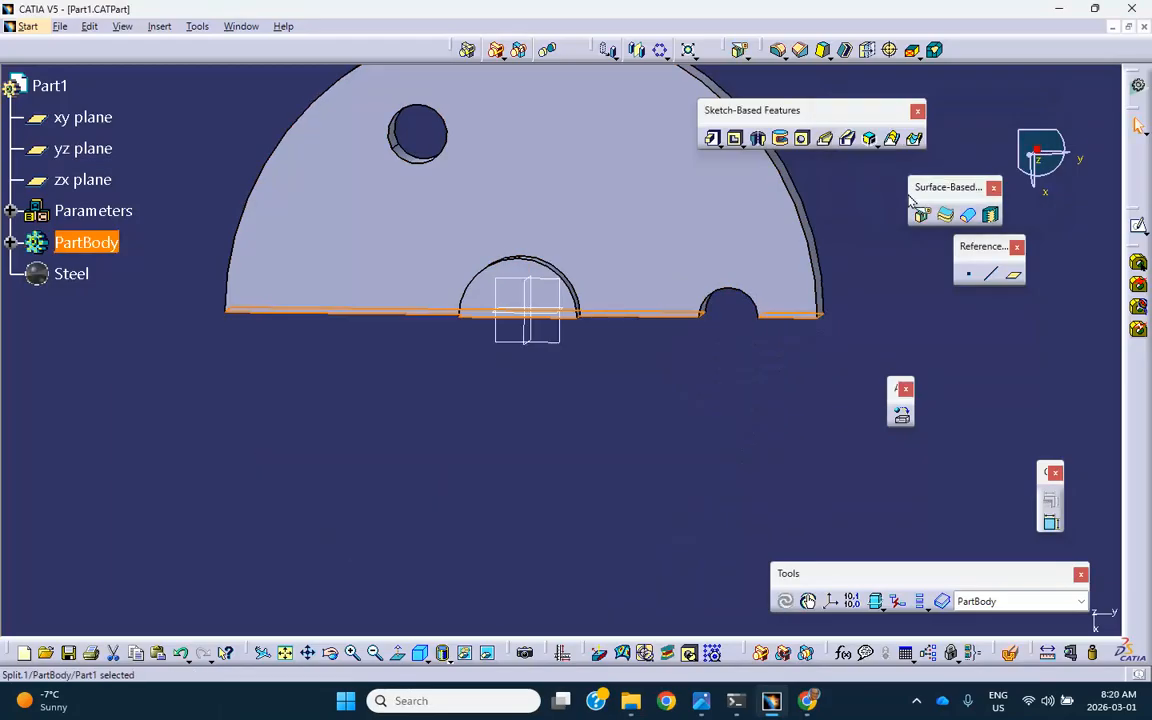
Start a sketch on the top face of the central hub and set the view normal to the sketch plane.
middle_drag(553, 334, 575, 428)
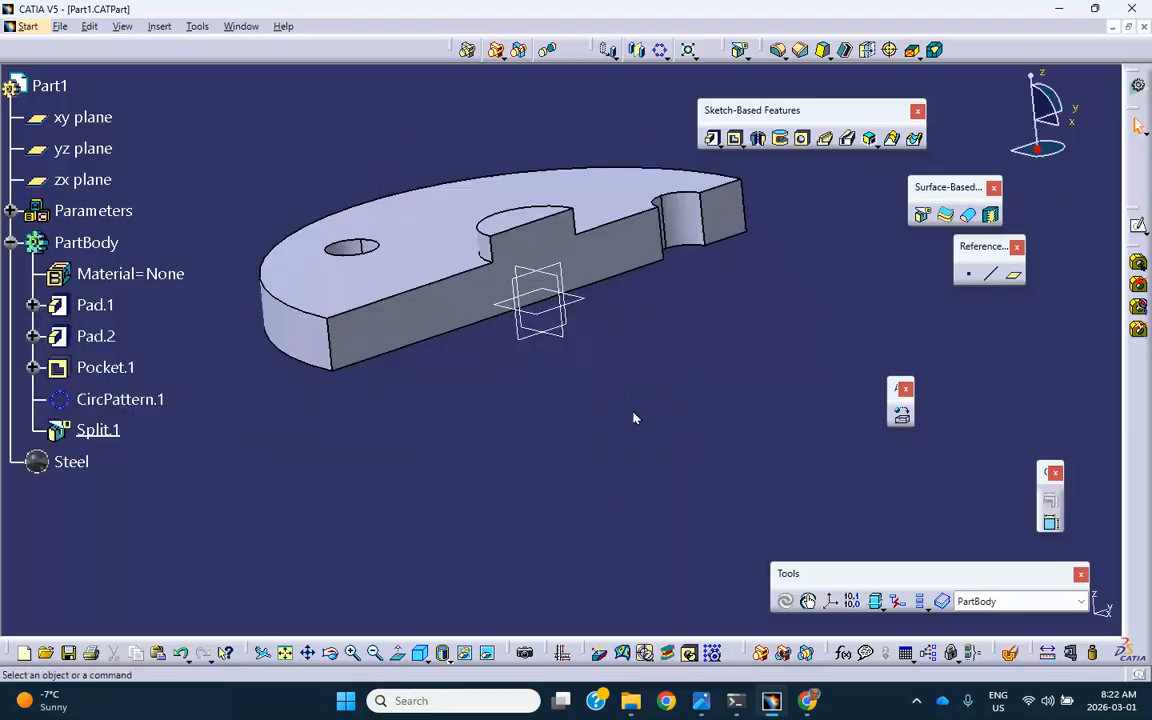
middle_drag(635, 416, 729, 485)
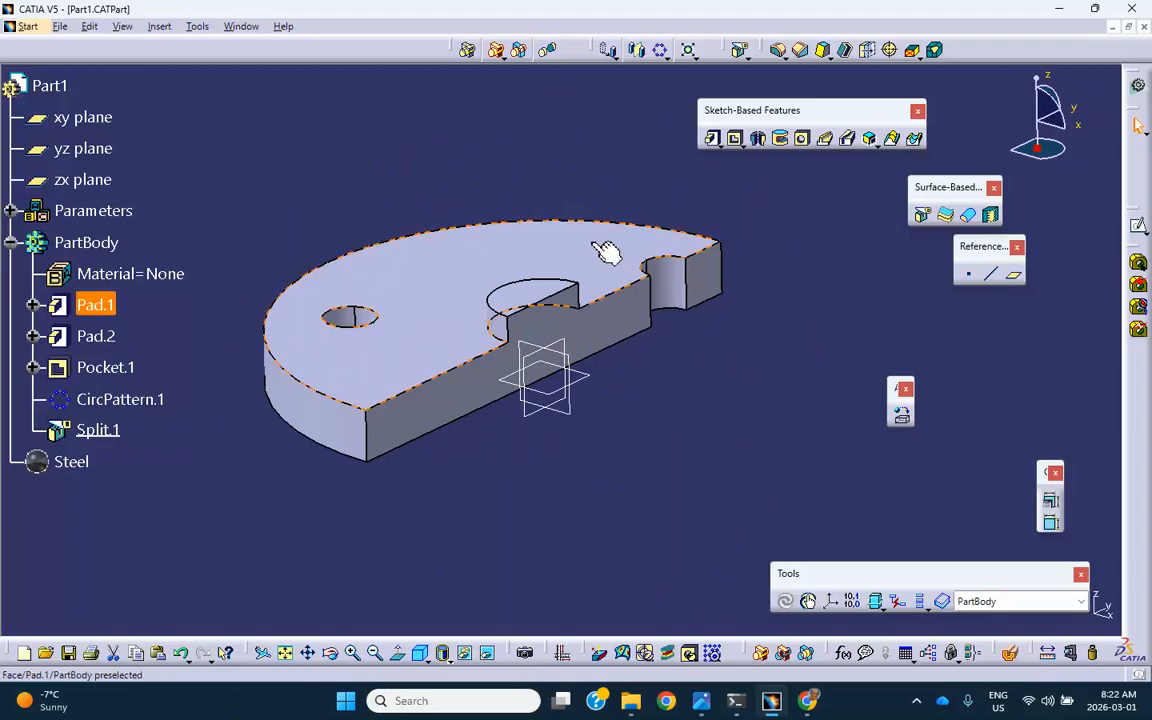
click(535, 303)
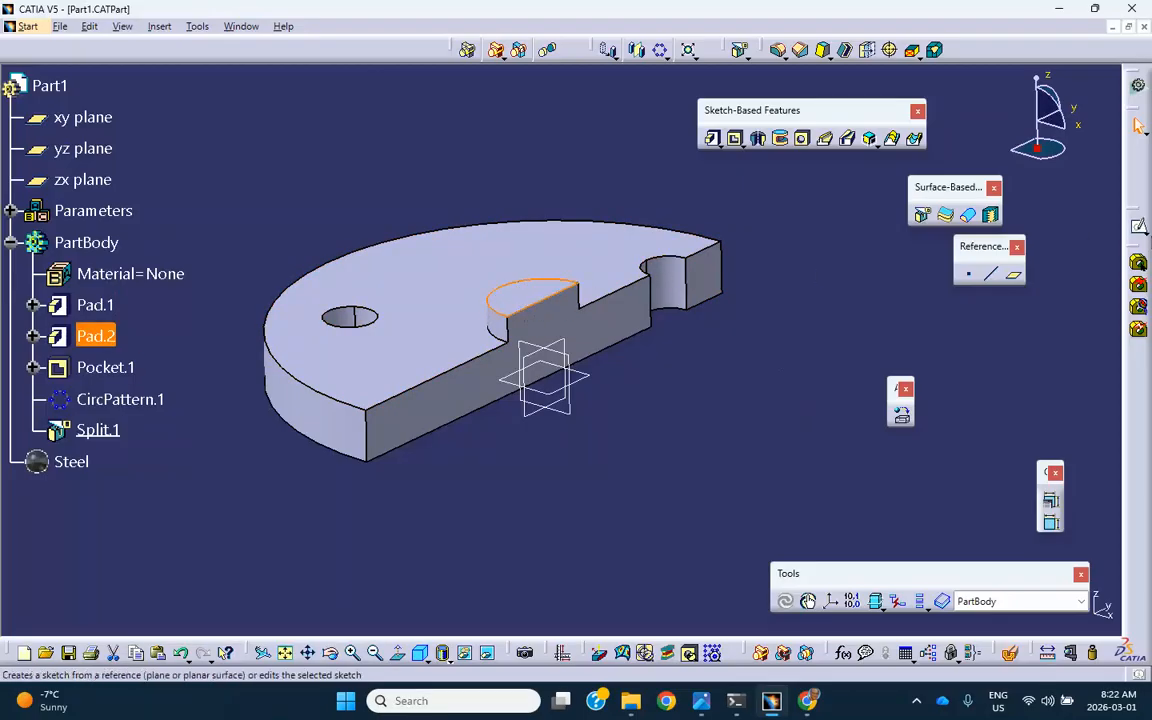
click(1139, 229)
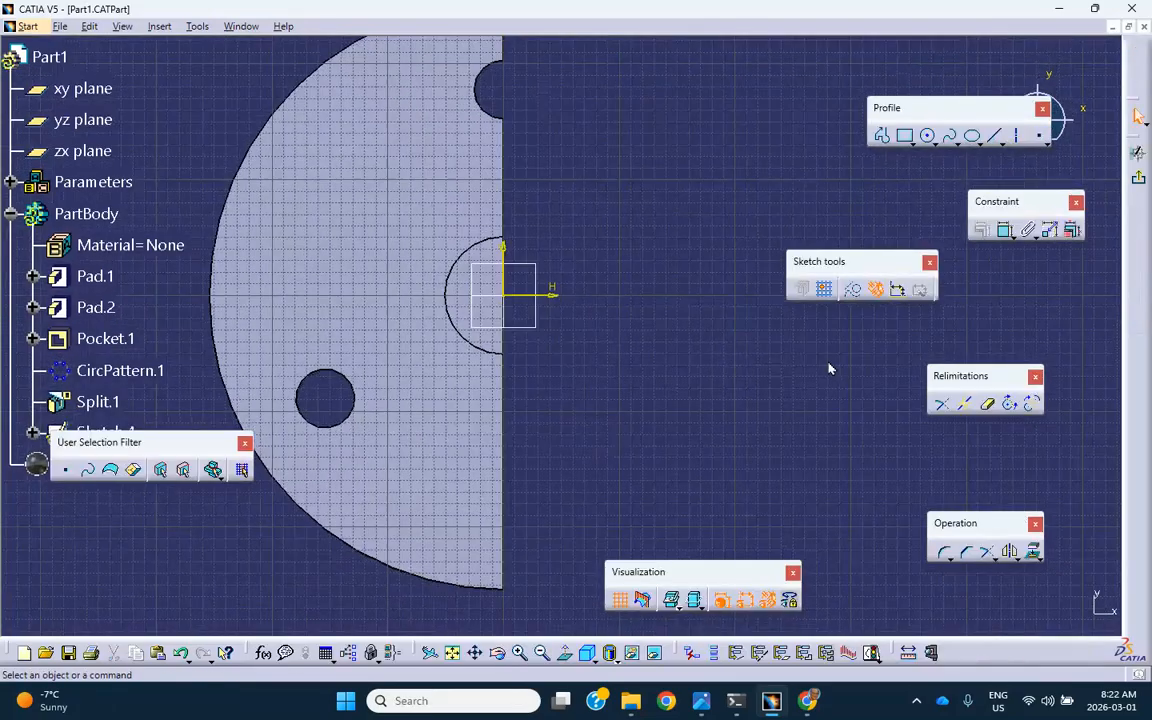
scroll(712, 296, up, 2)
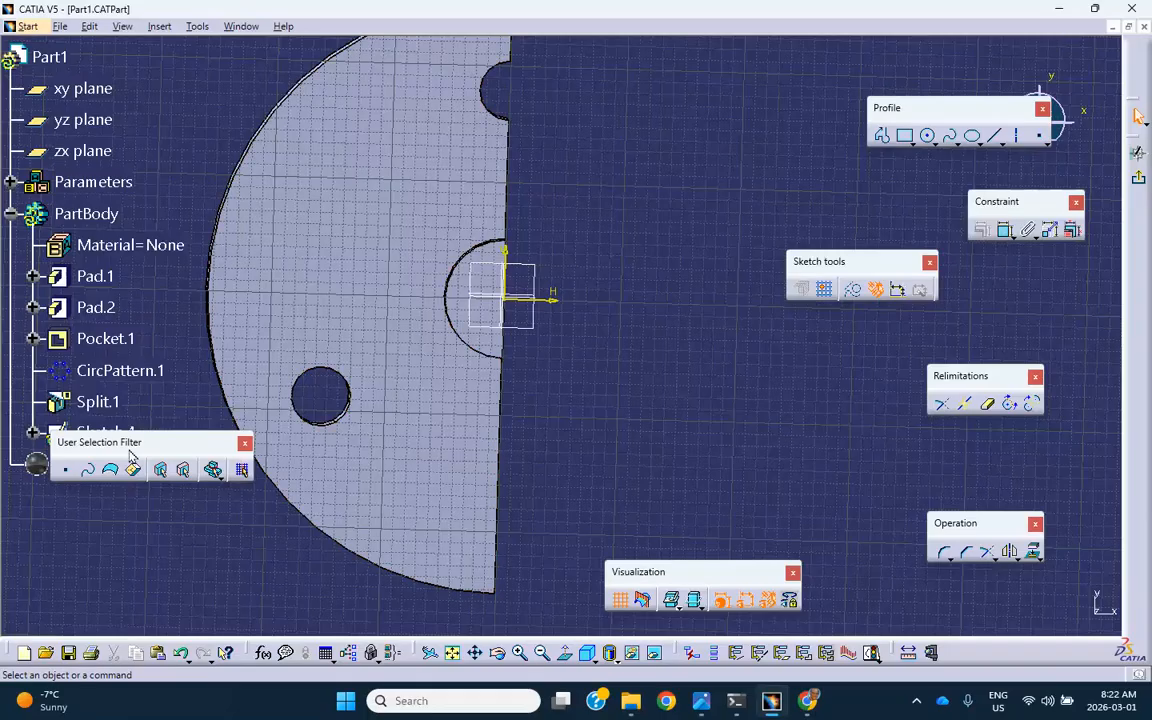
click(565, 652)
mouse_move(607, 394)
middle_down()
mouse_move(712, 306)
mouse_move(707, 360)
middle_up()
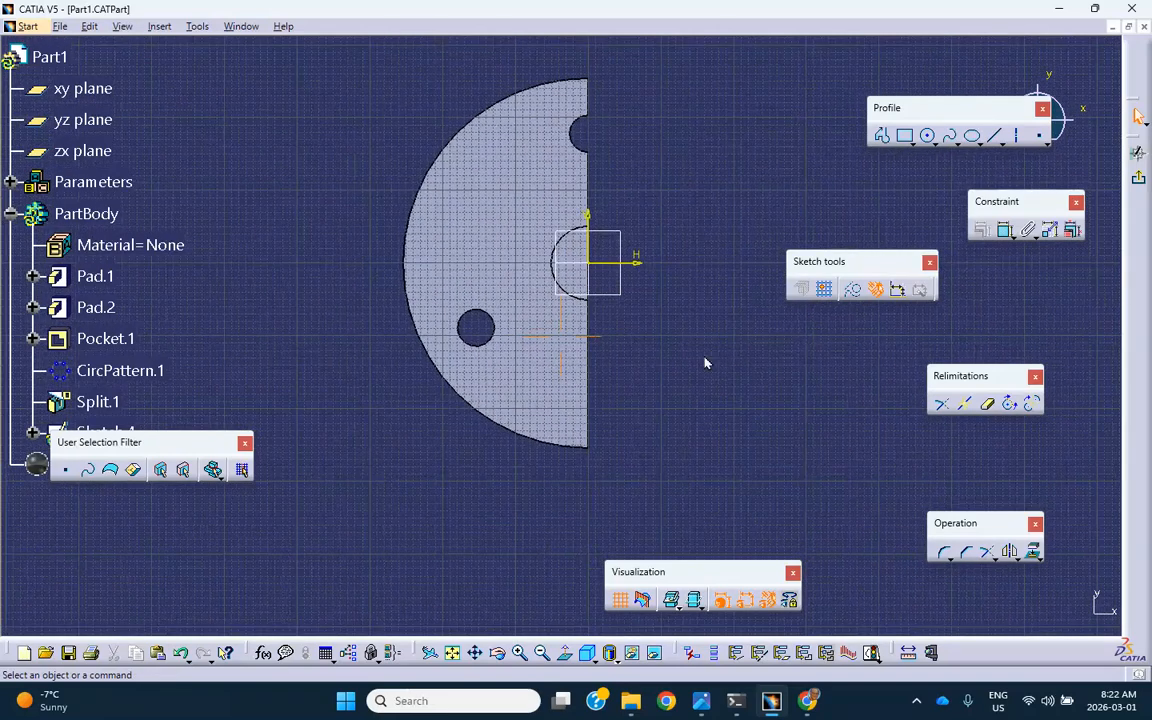
Draw a closed four-sided profile starting and ending at the origin, enclosing the lower-left portion of the half disc to cut away.
click(879, 136)
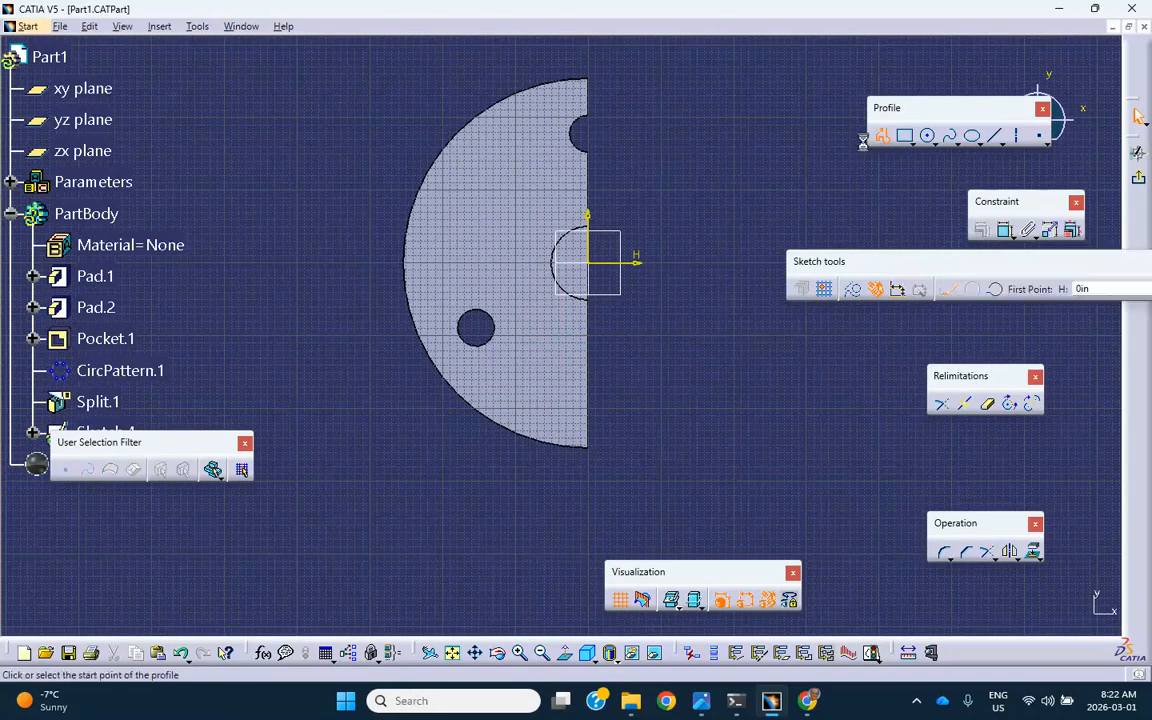
click(590, 264)
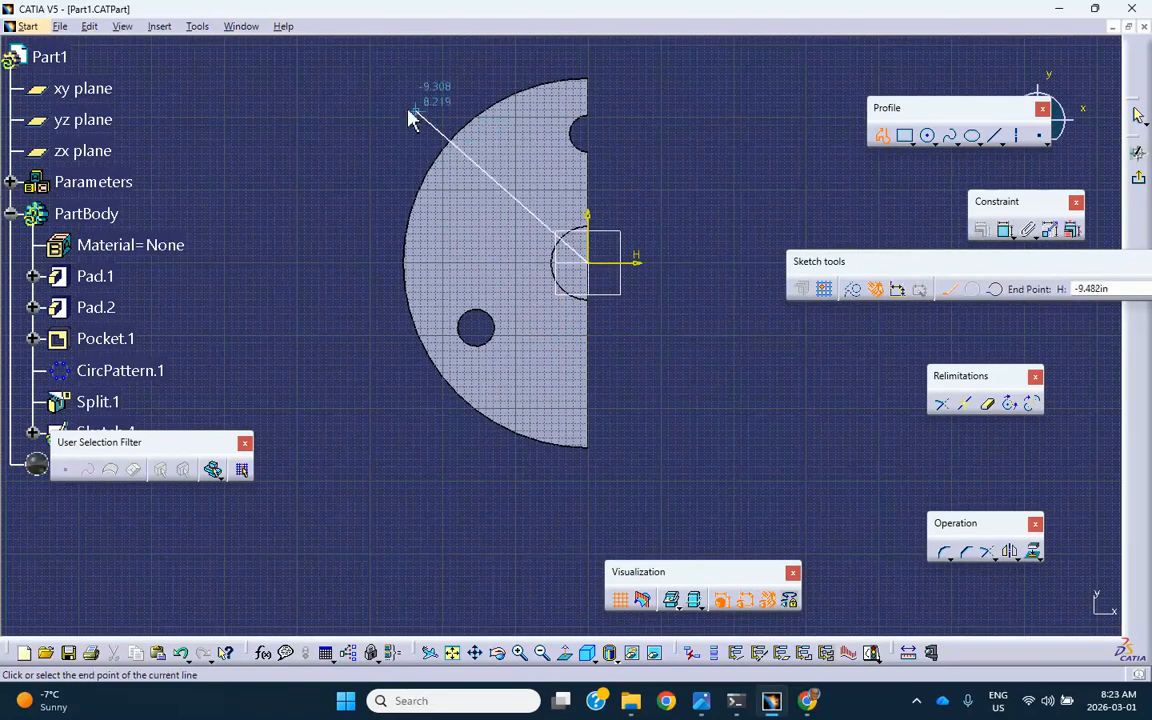
click(338, 92)
click(348, 505)
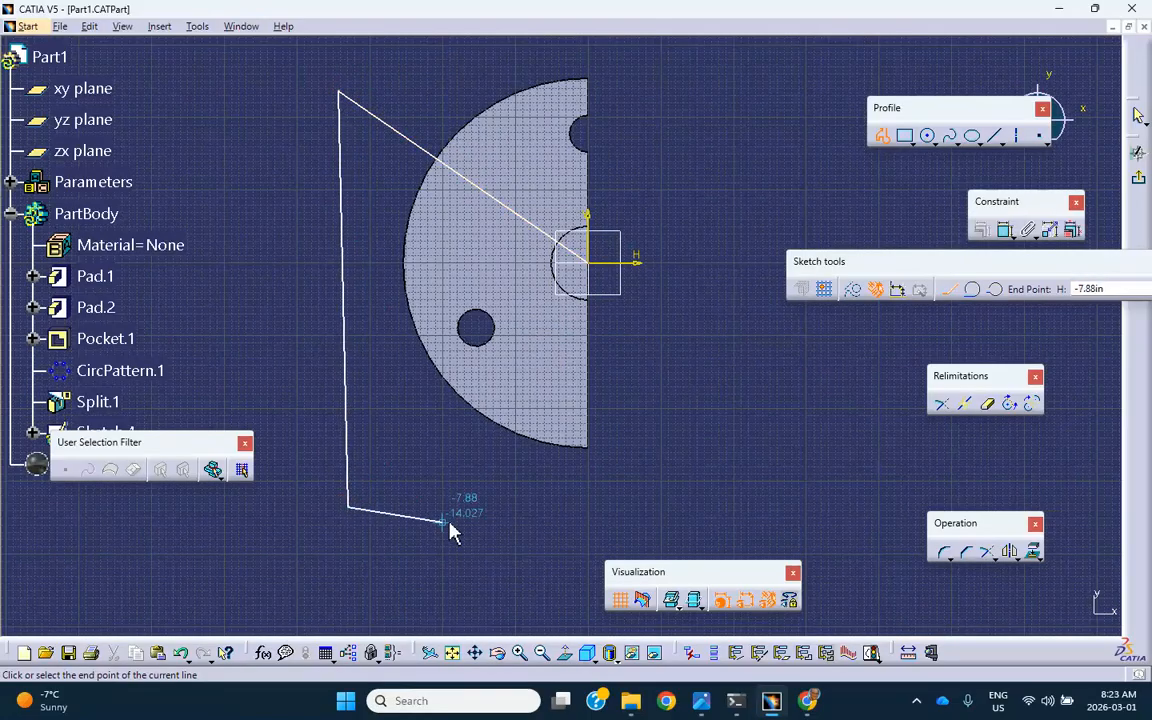
click(675, 506)
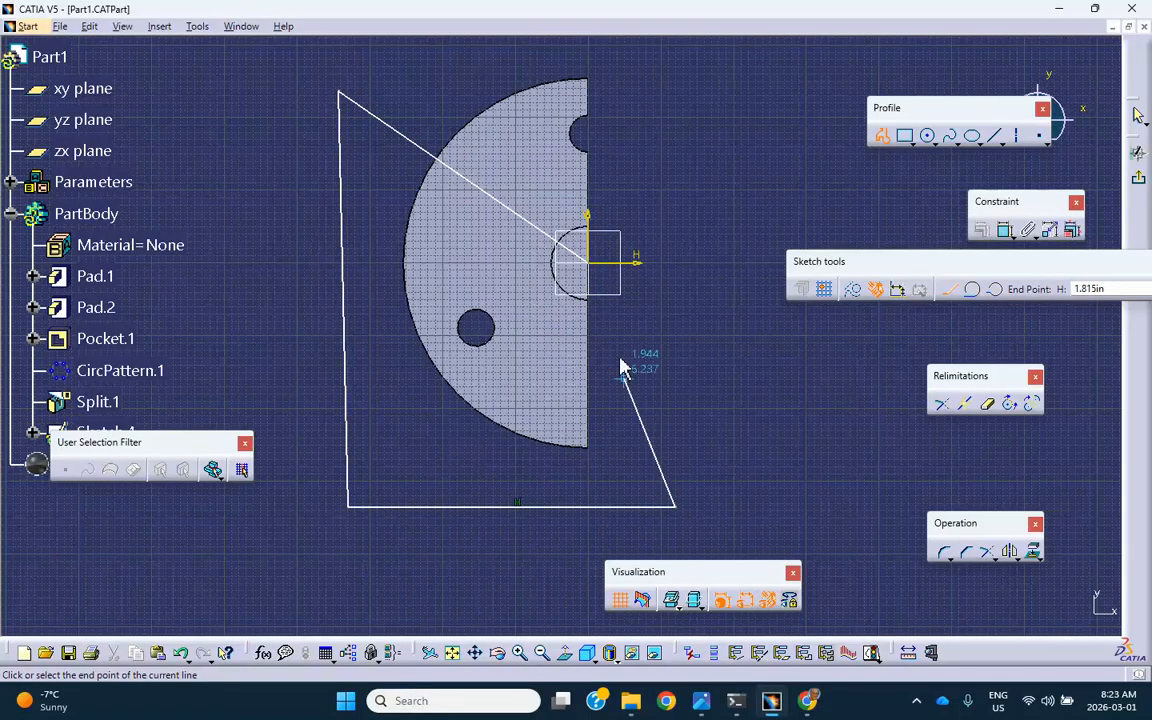
click(596, 266)
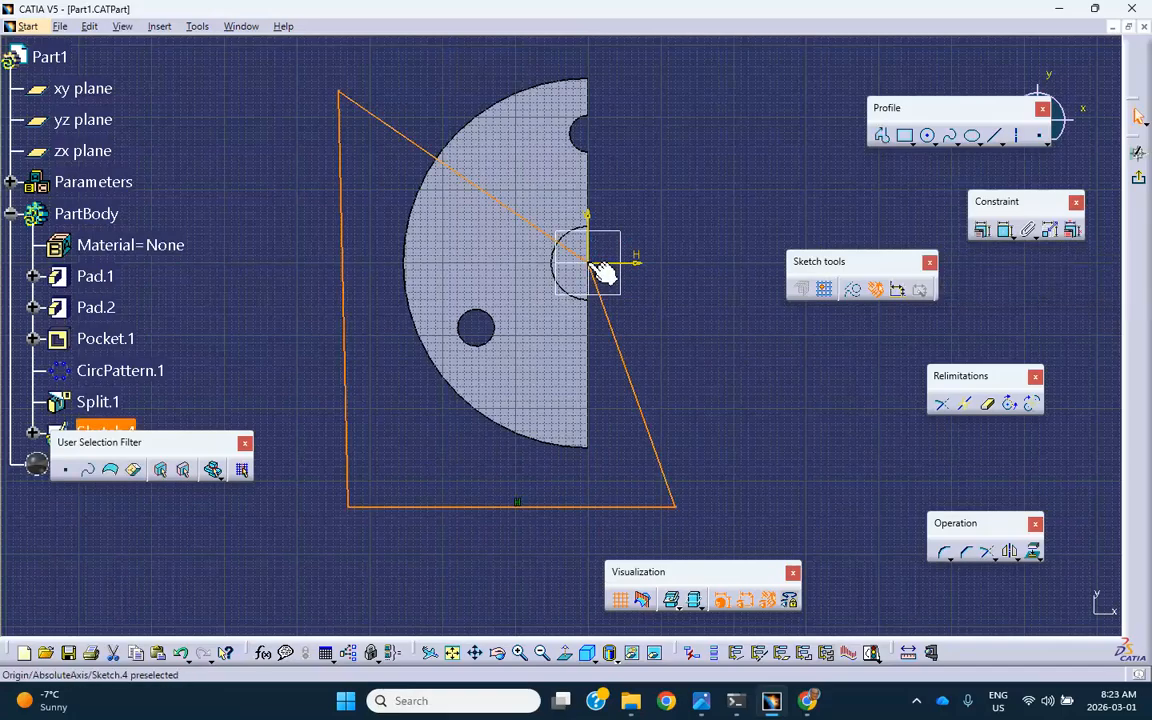
click(681, 334)
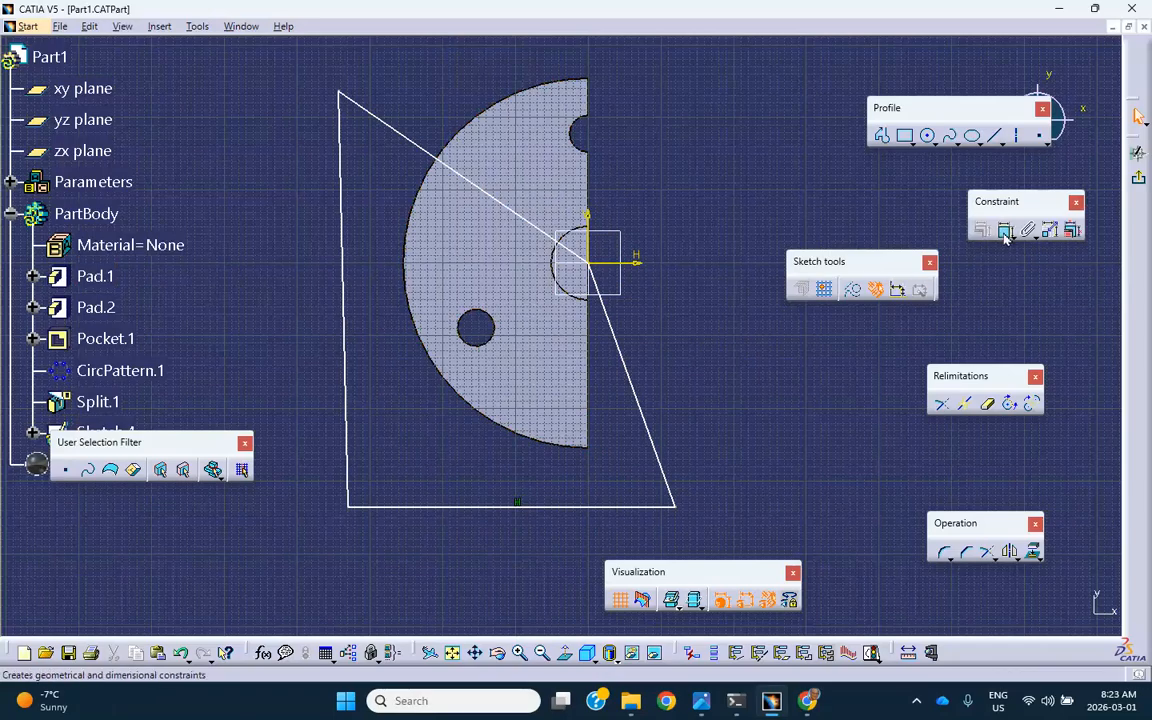
Constrain the angle between the disc's straight cut edge and the profile's upper slanted line to 60 degrees, and exit the sketch.
click(592, 186)
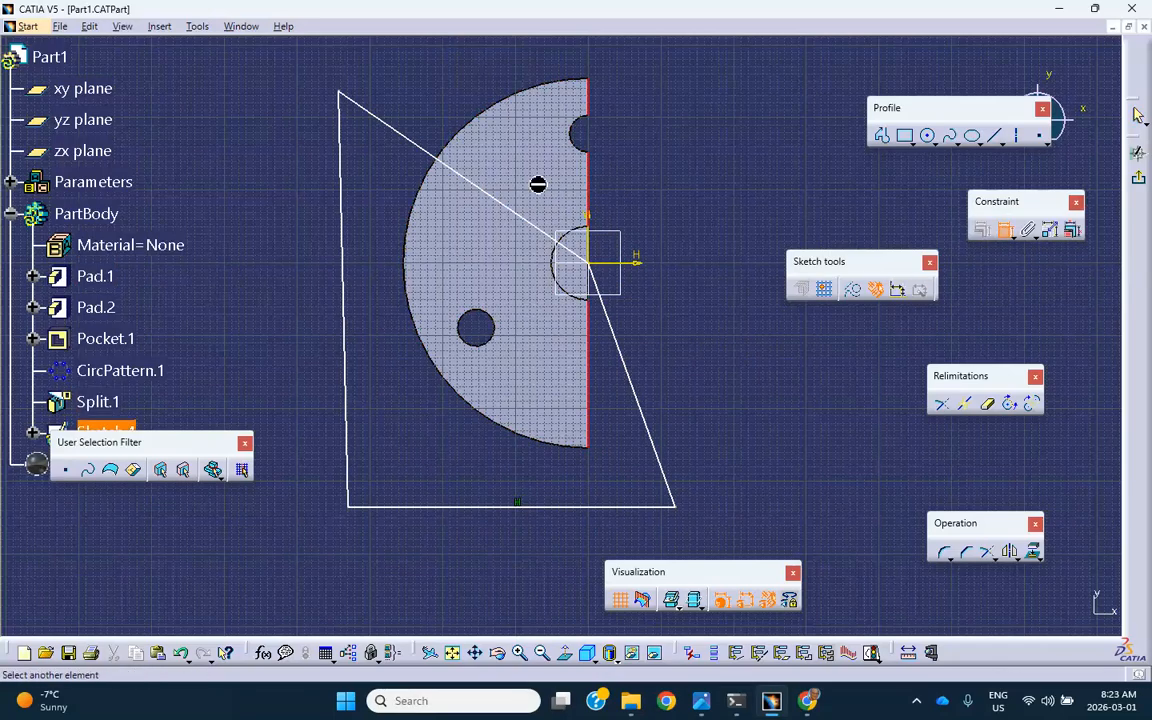
click(527, 220)
click(455, 97)
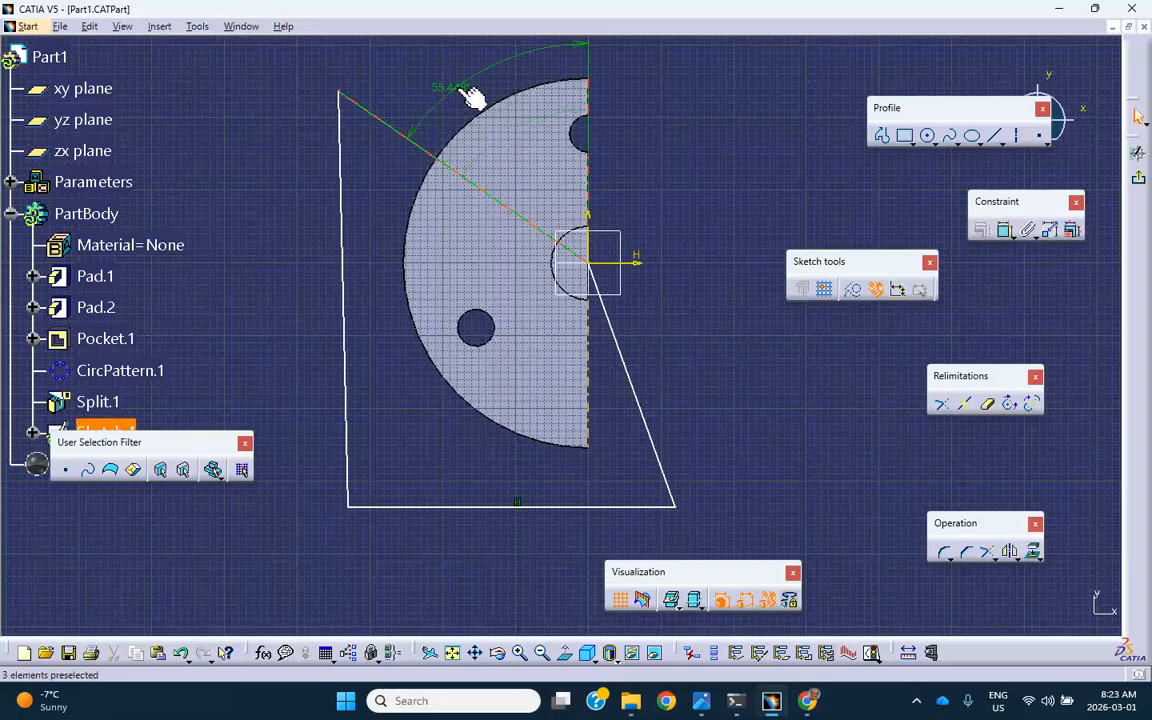
double_click(449, 88)
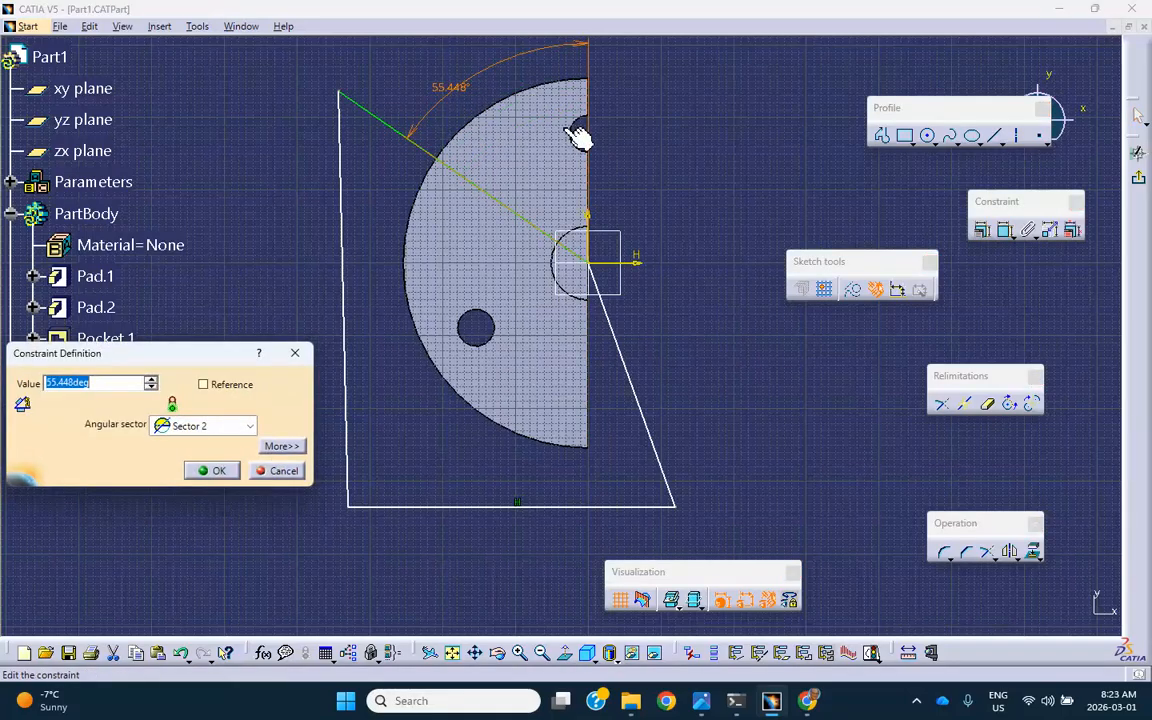
text(60)
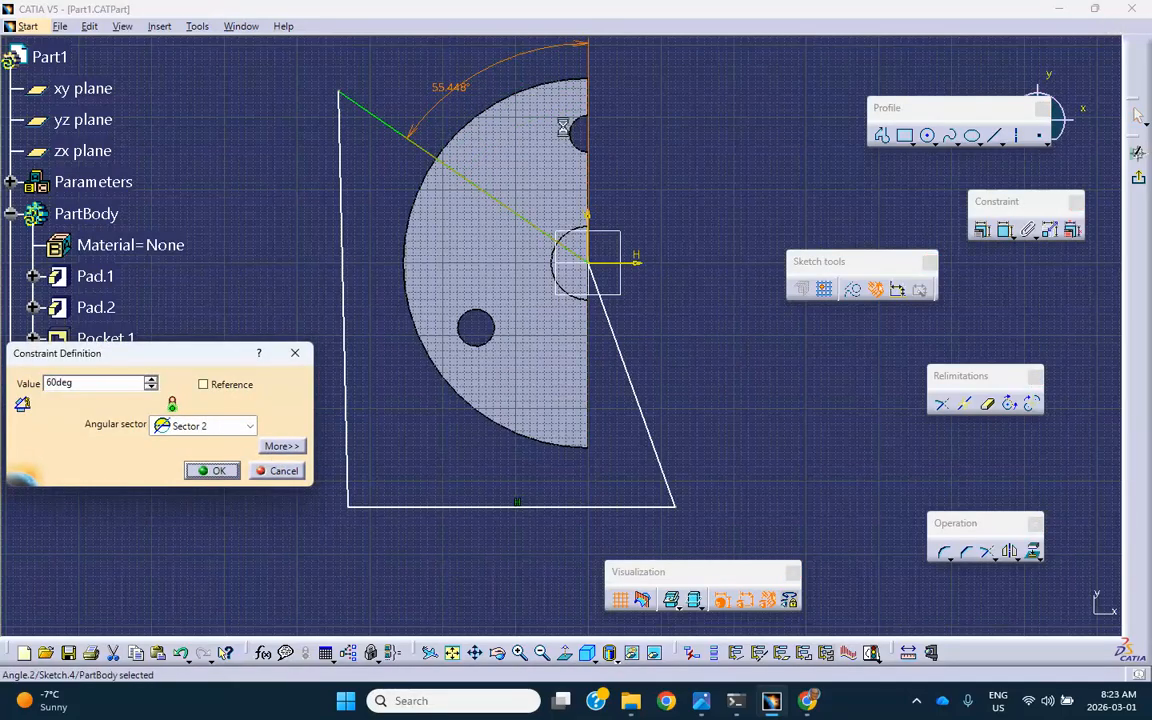
key(Return)
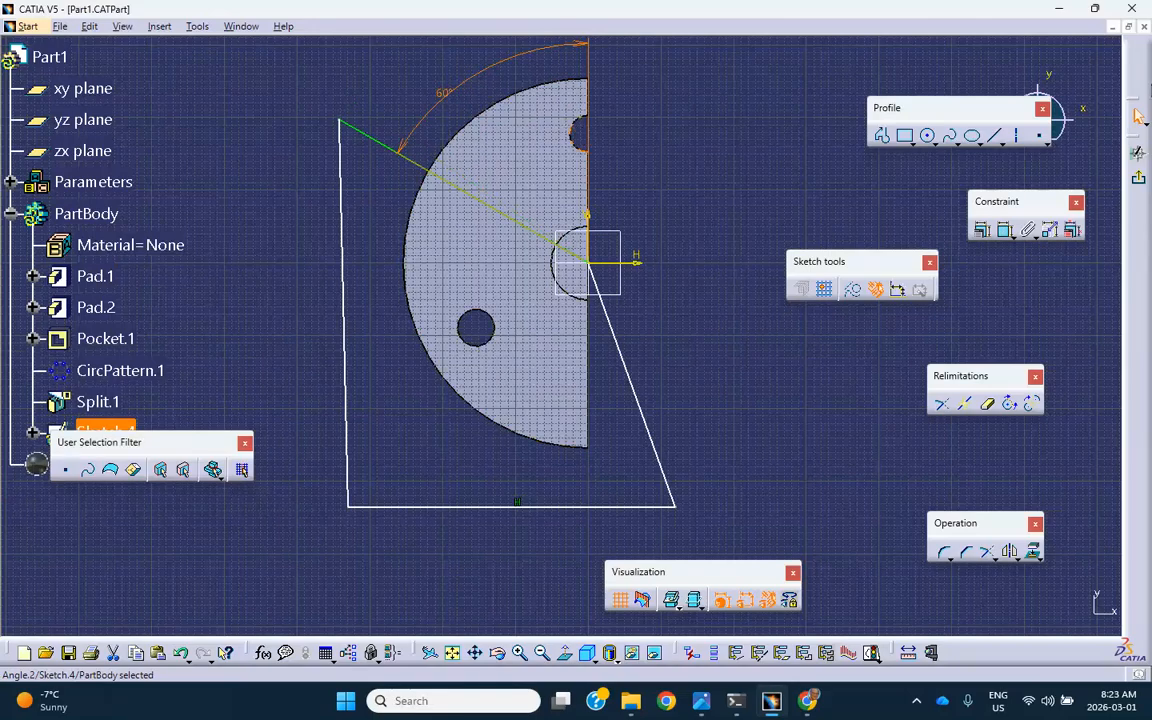
click(1138, 177)
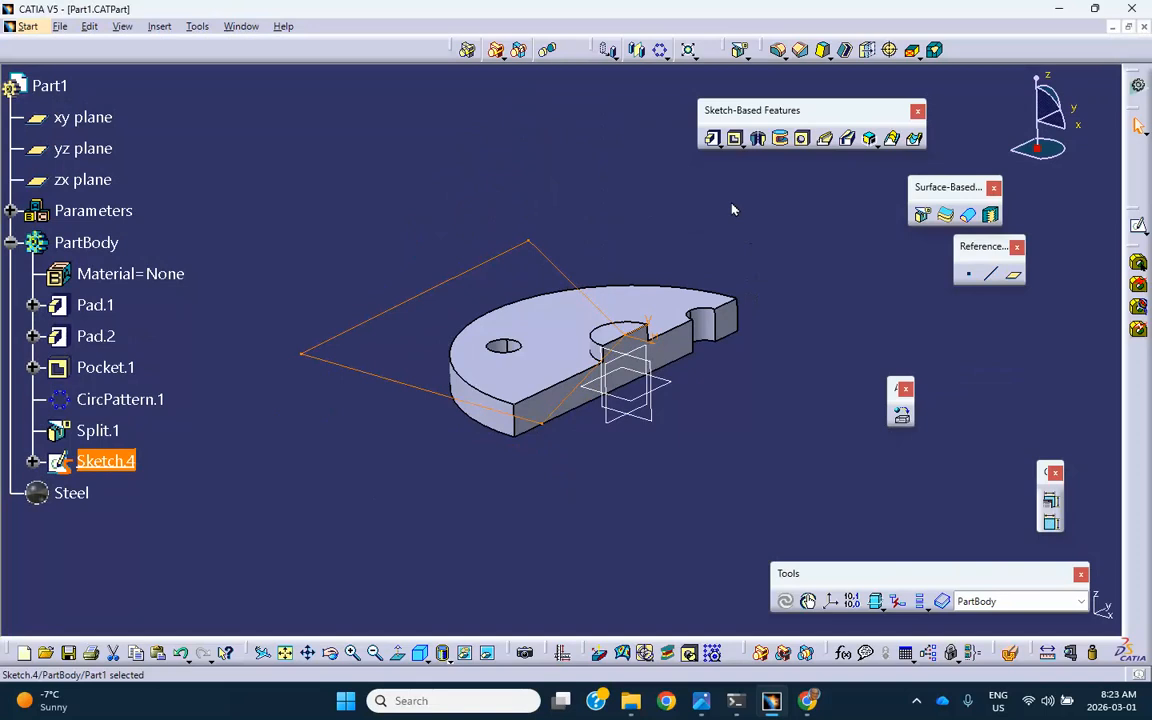
Pocket the sketched profile with the Up to last limit to leave a one-sixth sector of the disc.
click(735, 138)
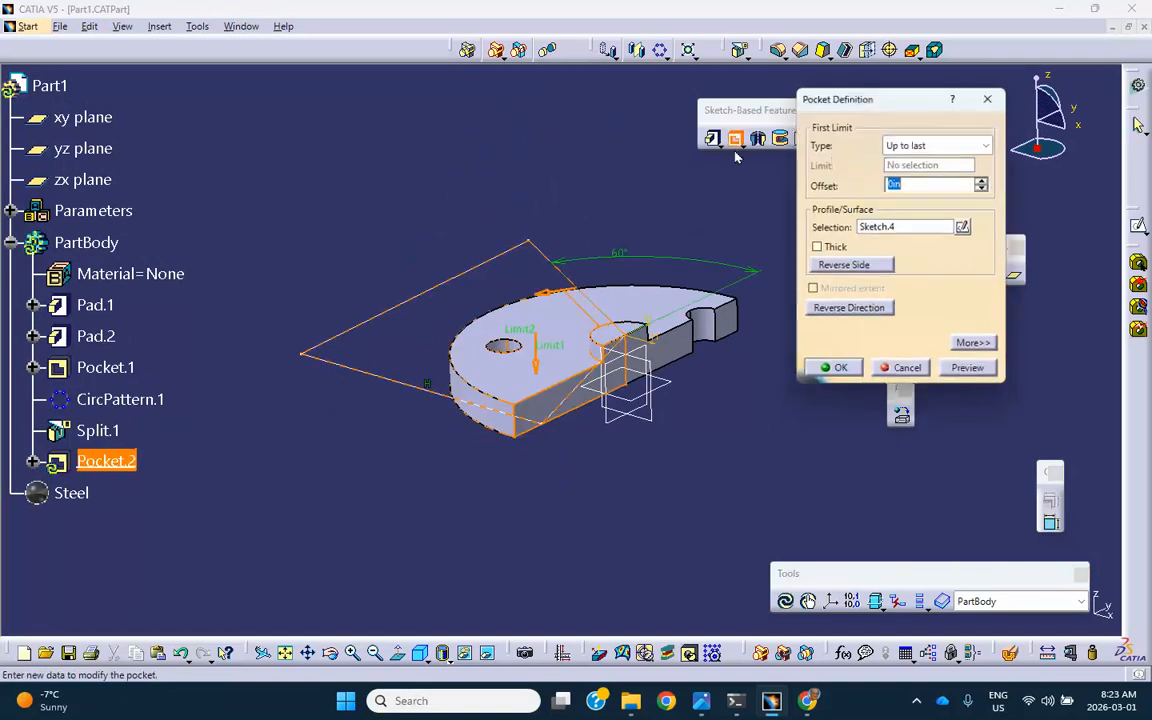
click(921, 146)
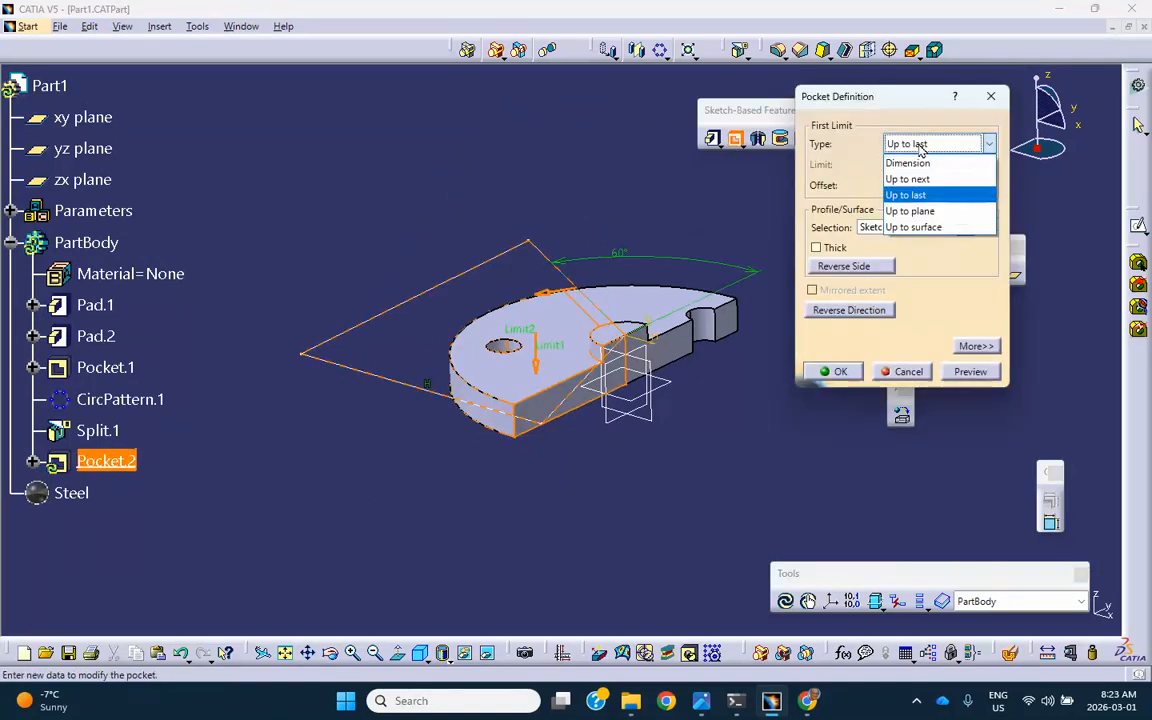
click(913, 196)
click(836, 371)
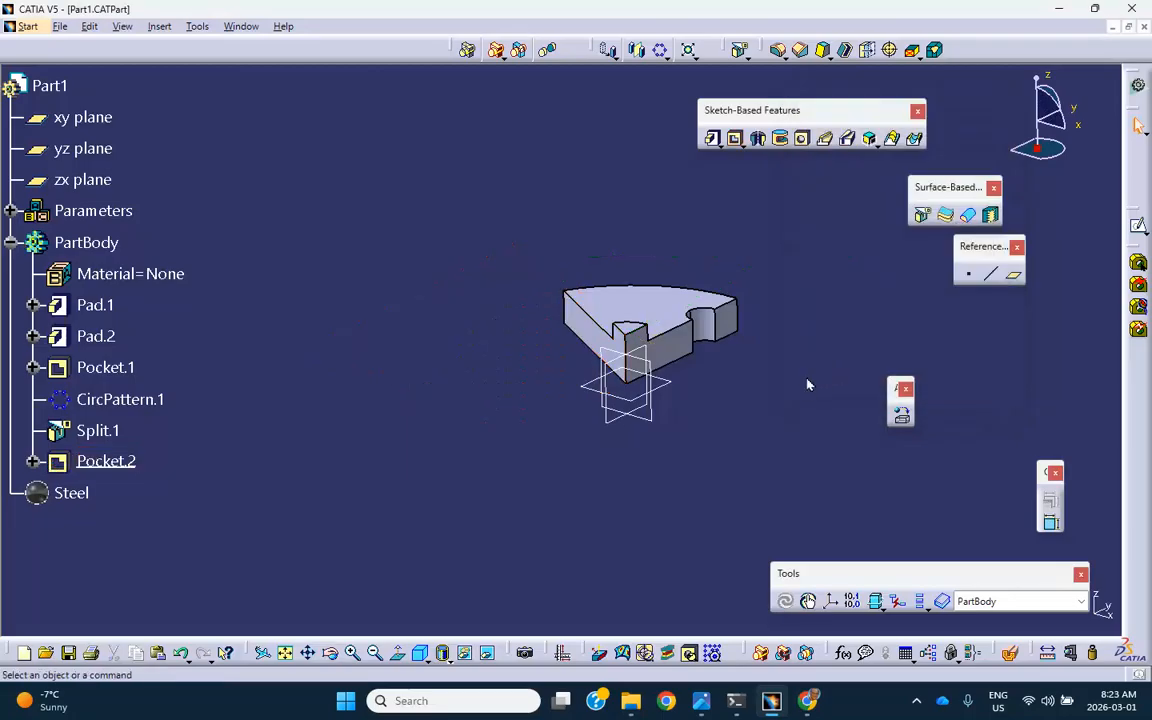
Start a structural analysis of the sector with a static analysis case.
middle_drag(808, 384, 695, 391)
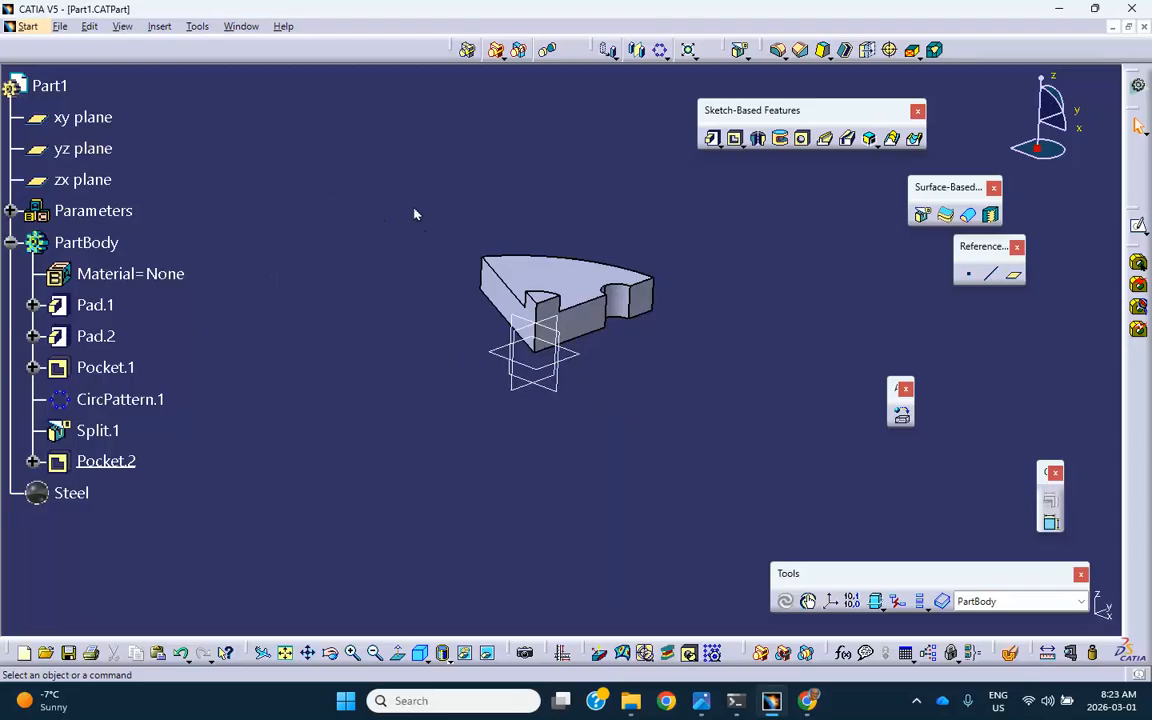
click(28, 27)
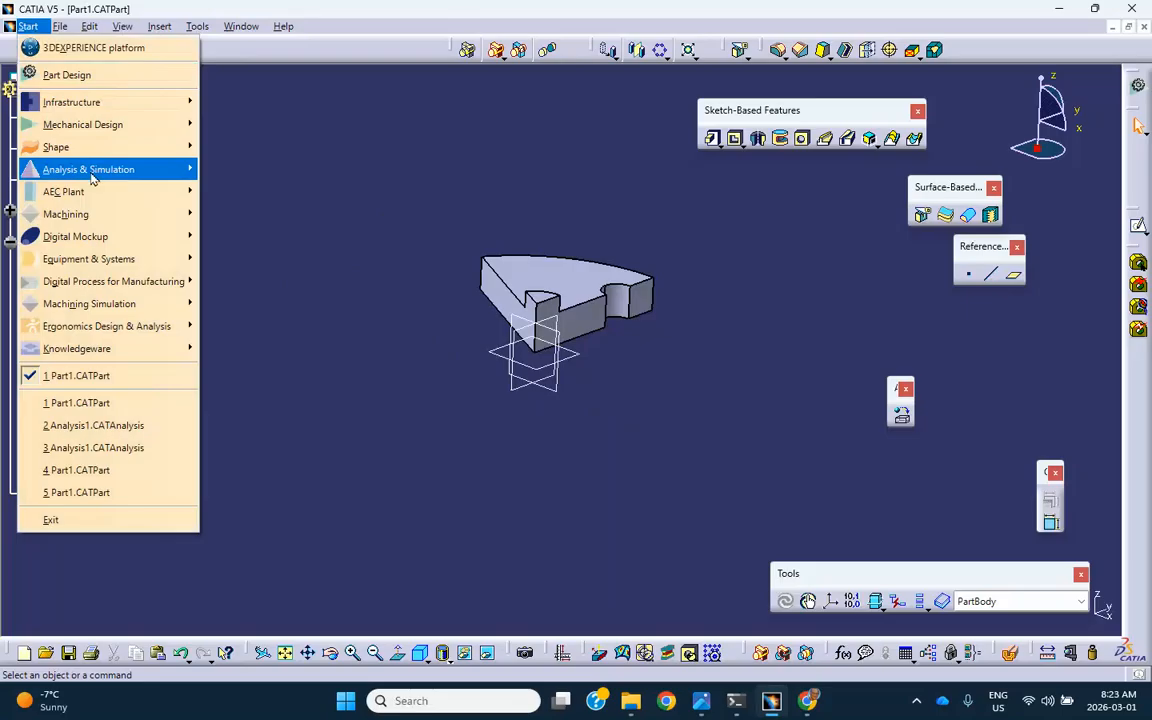
mouse_move(60, 169)
click(262, 192)
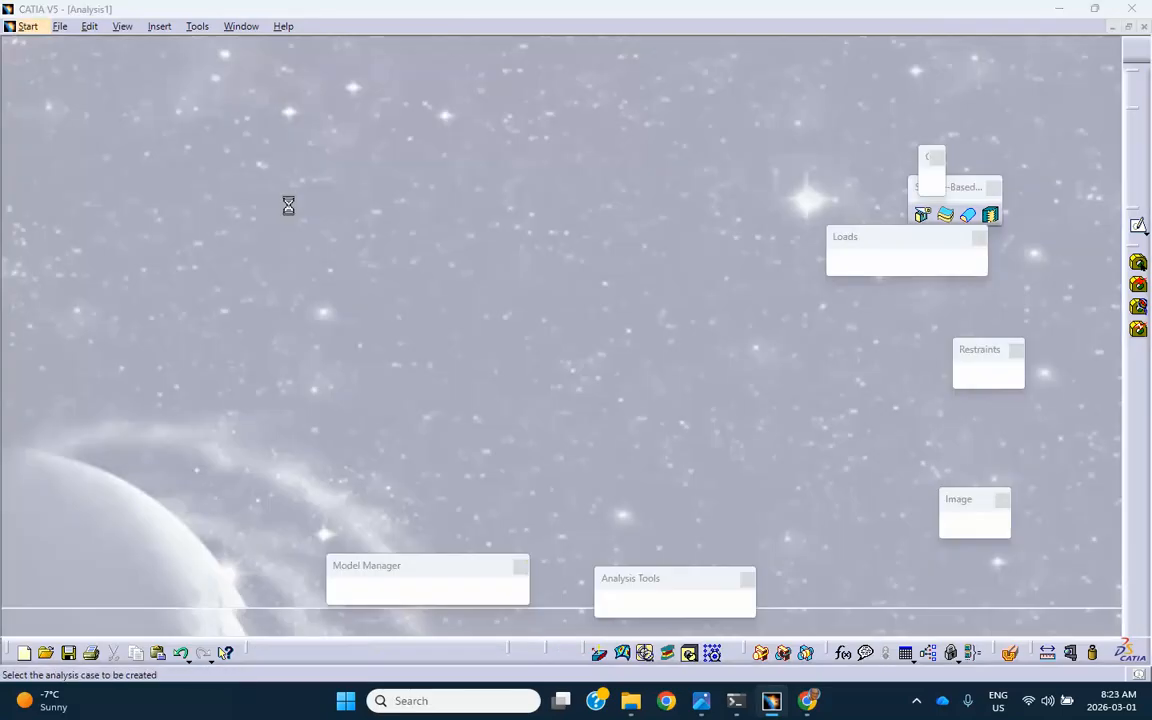
click(251, 360)
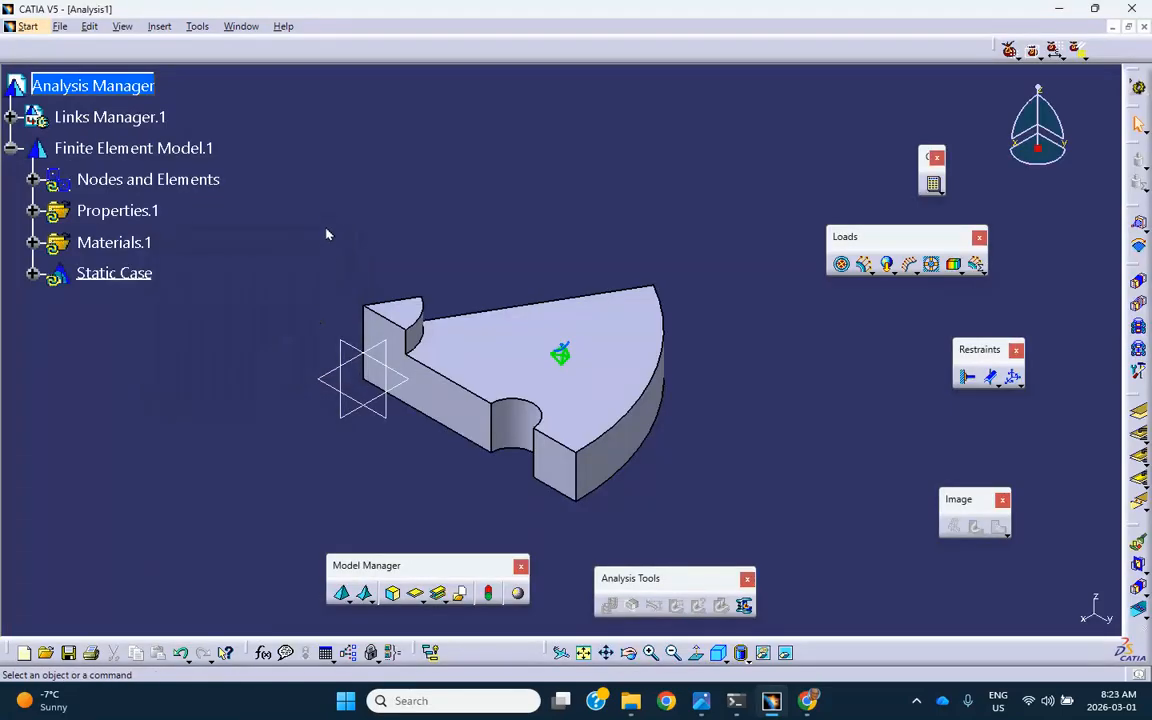
Clamp the bottom edge of the sector's outer curved face.
click(967, 377)
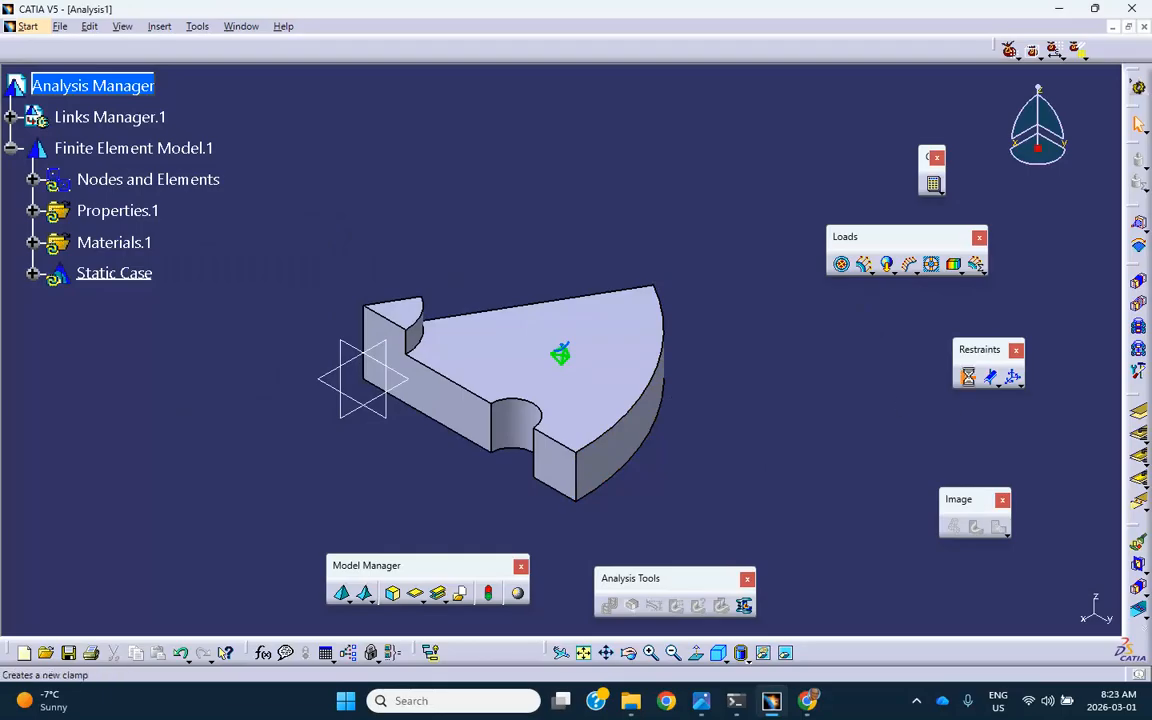
click(655, 456)
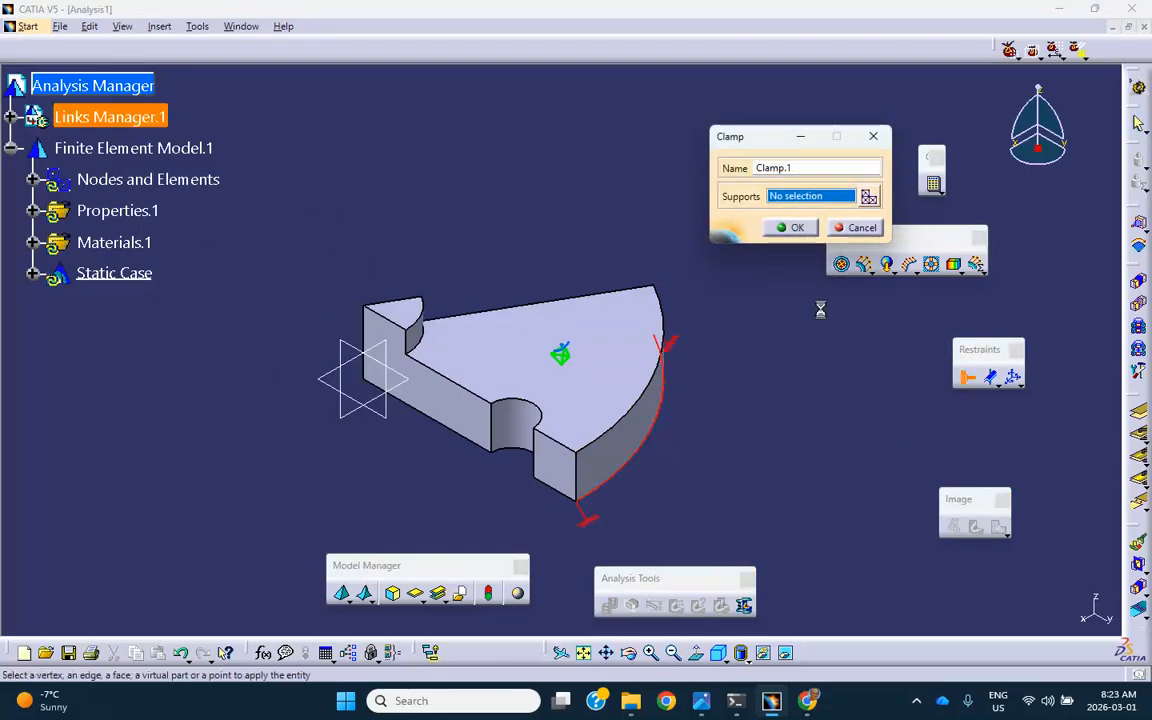
click(791, 227)
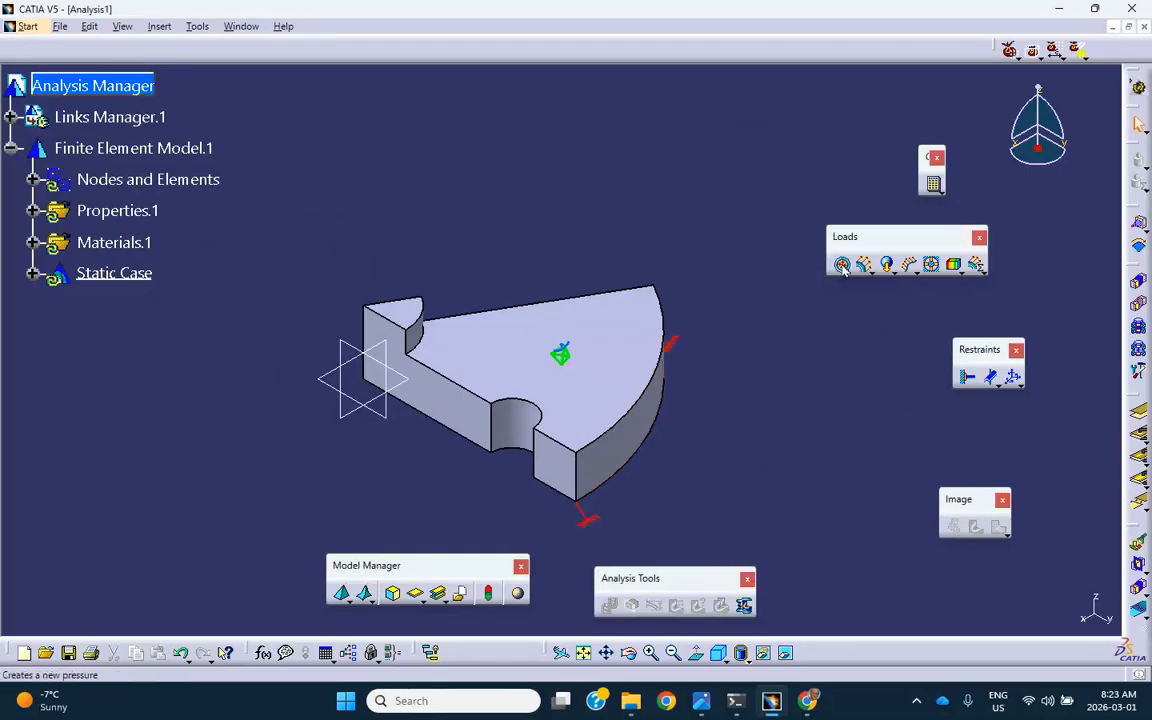
Apply a surface slider to the two straight cut face segments beside the half hole and the 60-degree cut face.
click(990, 376)
click(560, 465)
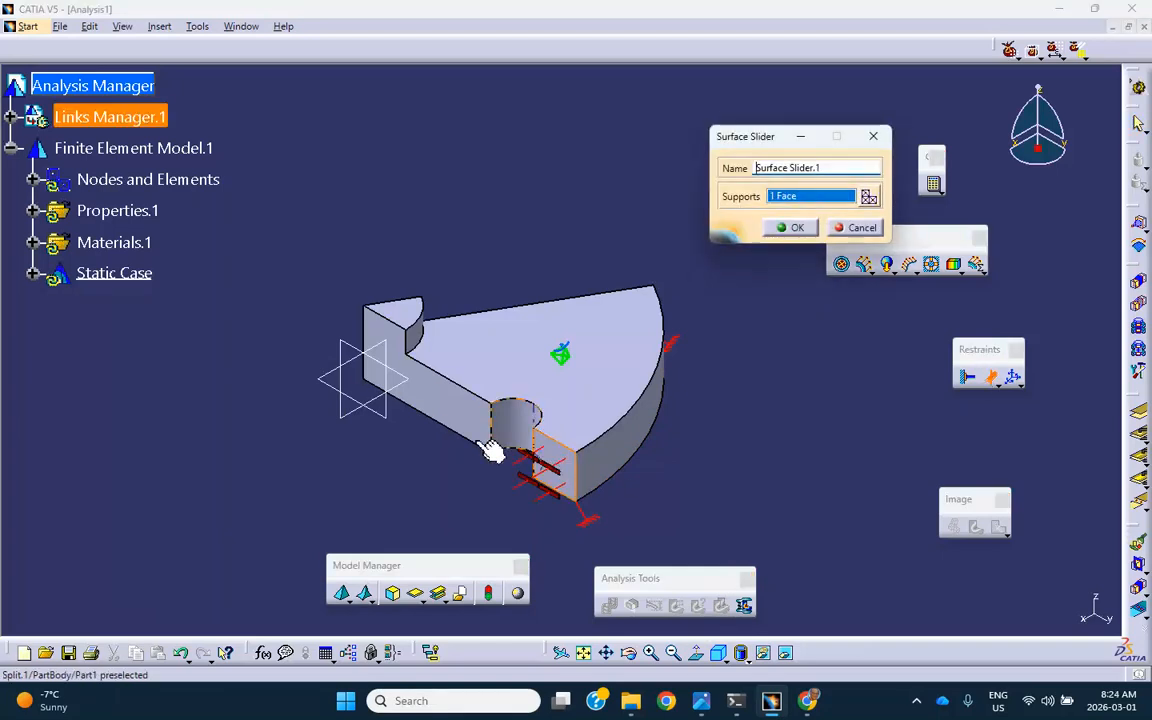
click(456, 404)
middle_drag(394, 454, 677, 466)
click(612, 437)
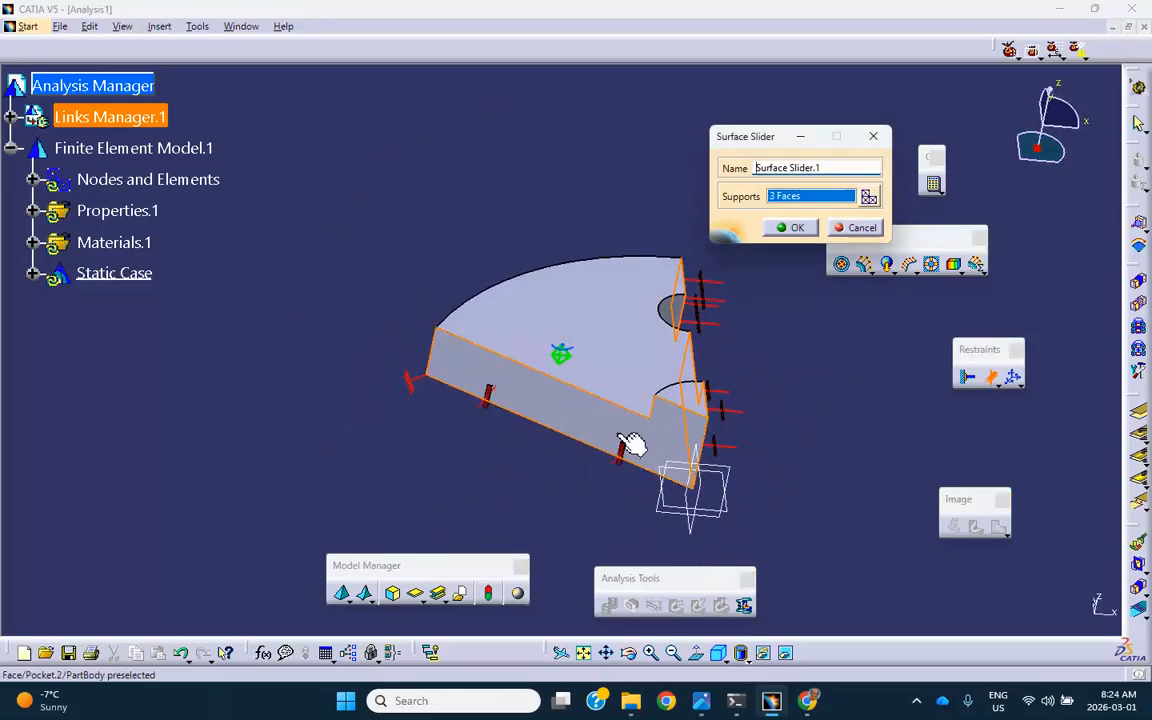
click(790, 227)
Apply a distributed force of -500/6 lbf in Z to the top face of the raised central hub segment.
middle_drag(784, 455, 735, 356)
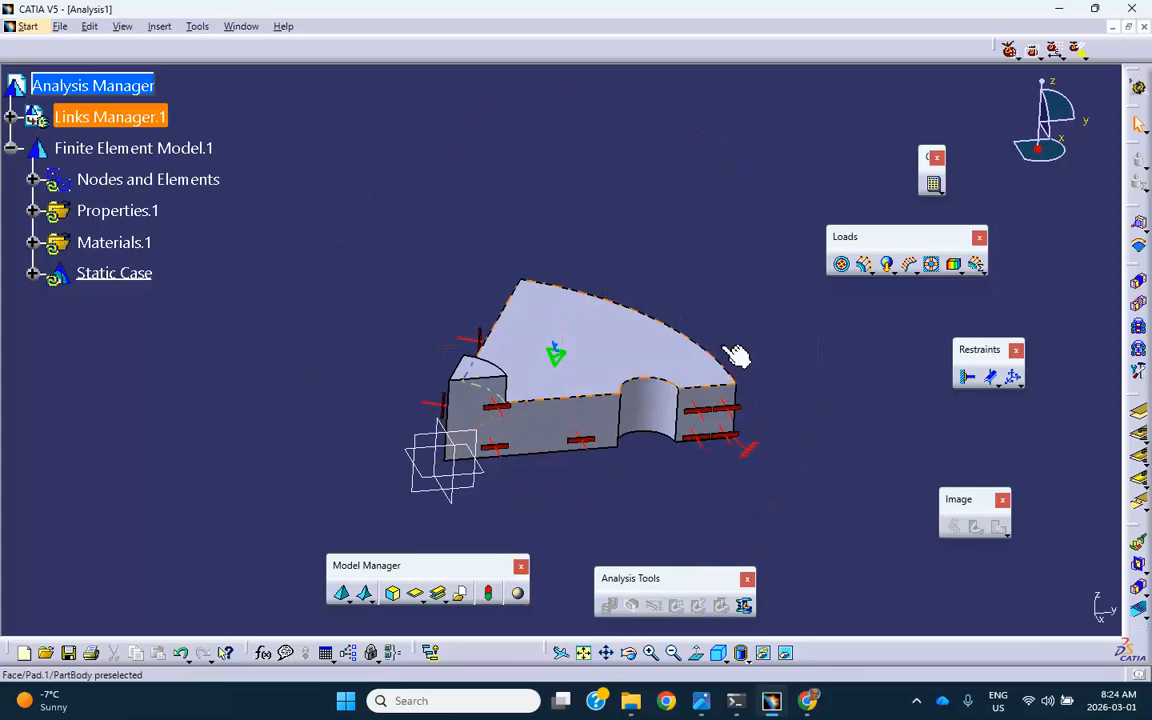
click(866, 264)
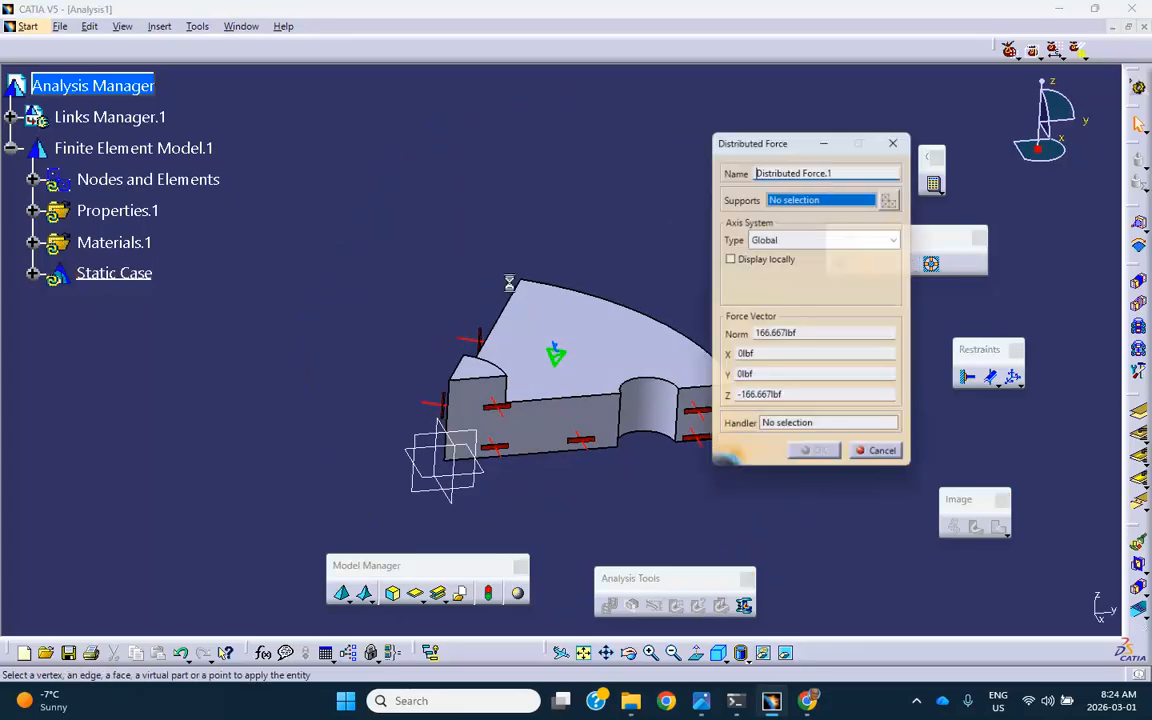
click(473, 366)
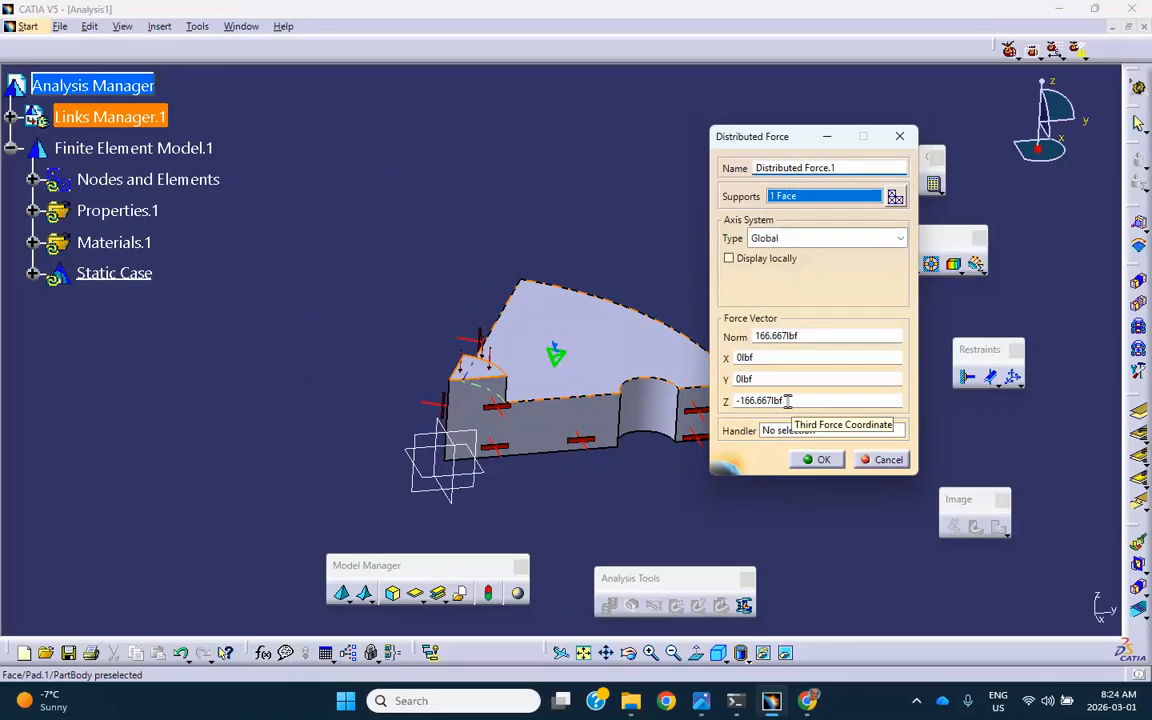
drag(788, 400, 690, 399)
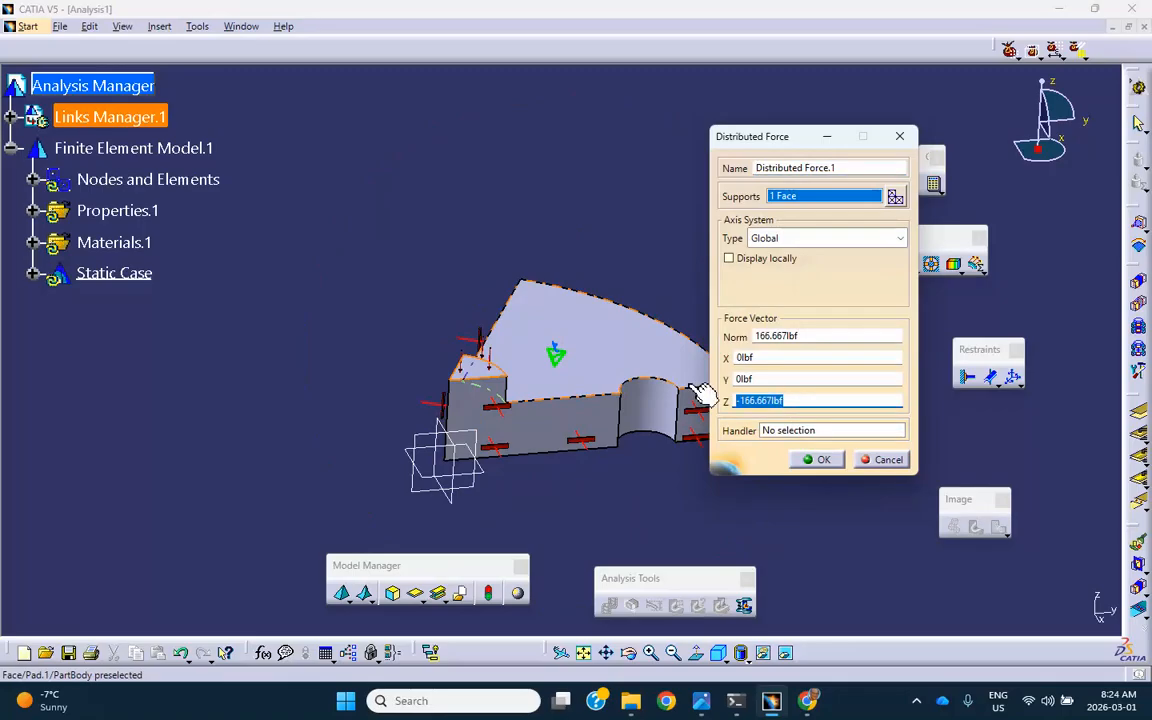
text(-500/6)
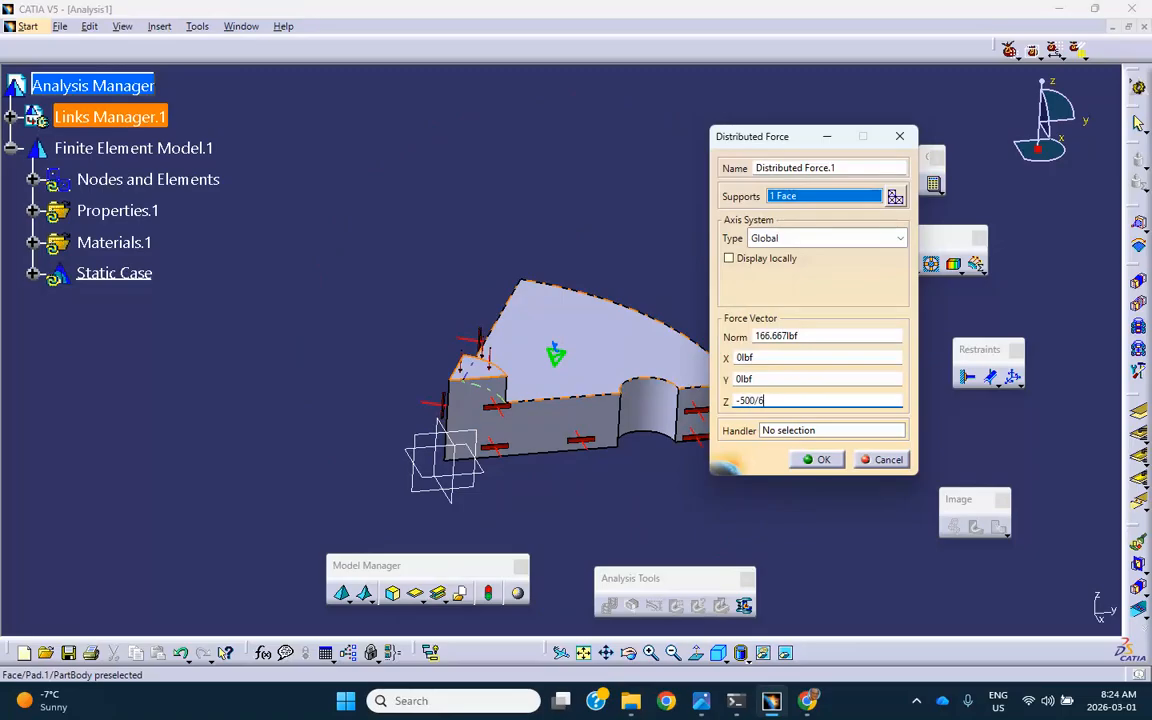
click(816, 460)
Compute all of the sector's static analysis and display its deformed mesh.
middle_drag(687, 465, 685, 400)
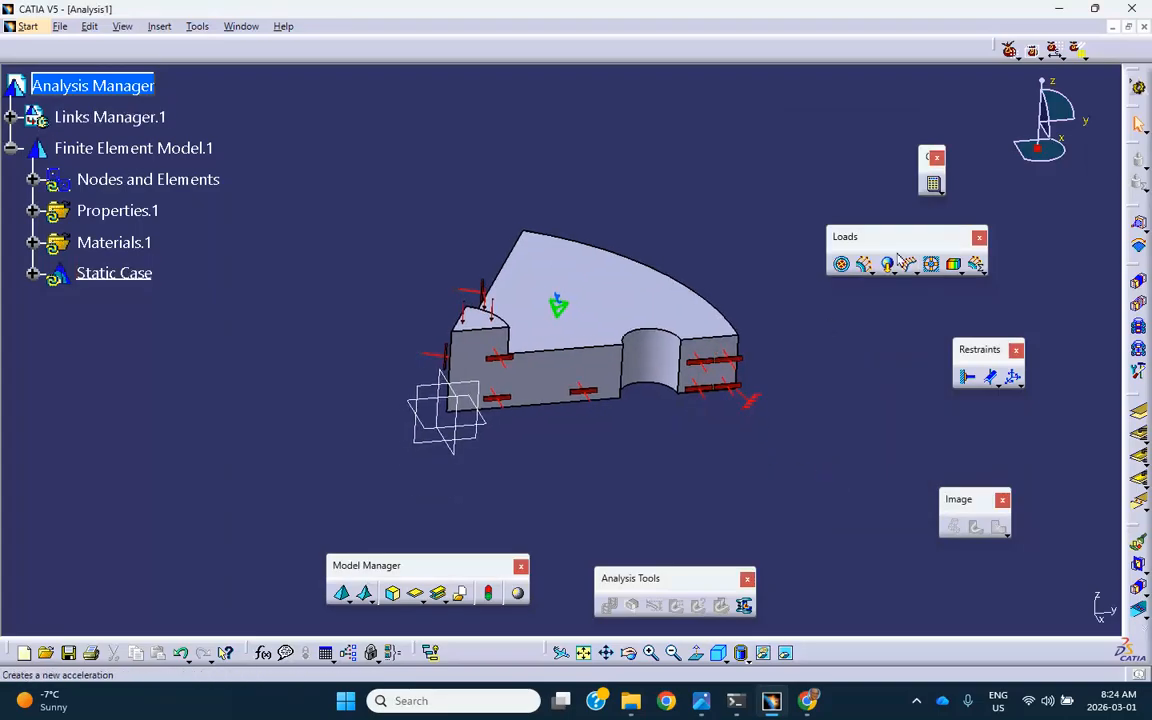
click(932, 183)
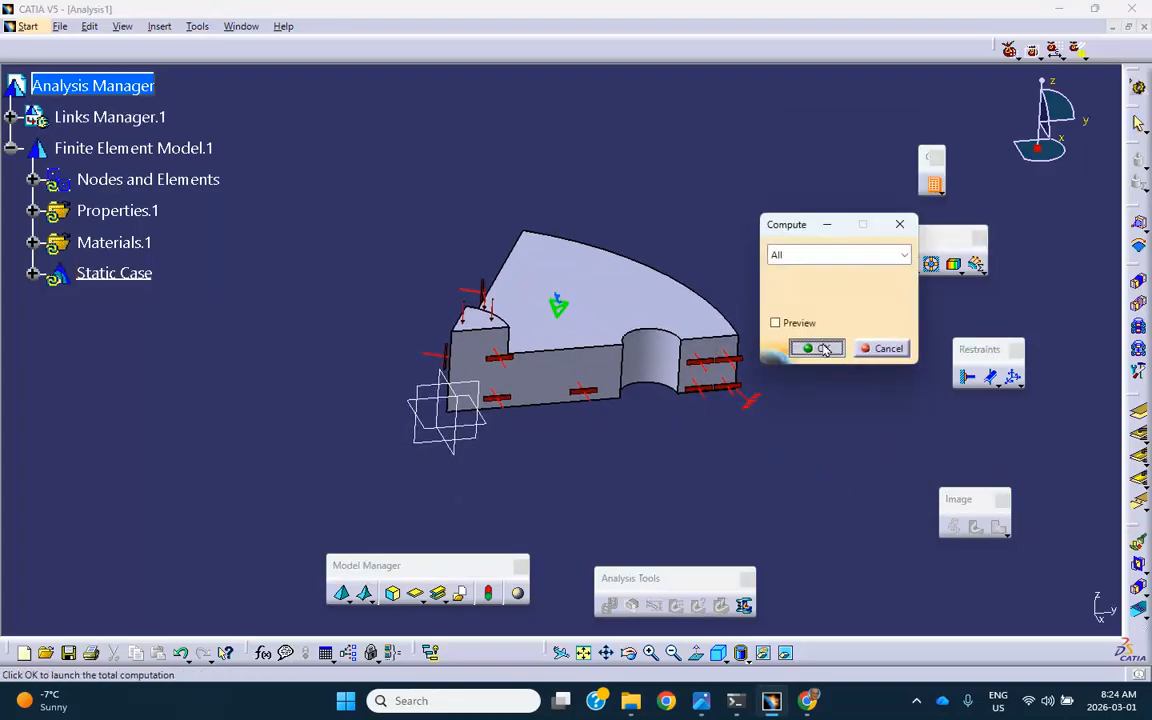
click(820, 348)
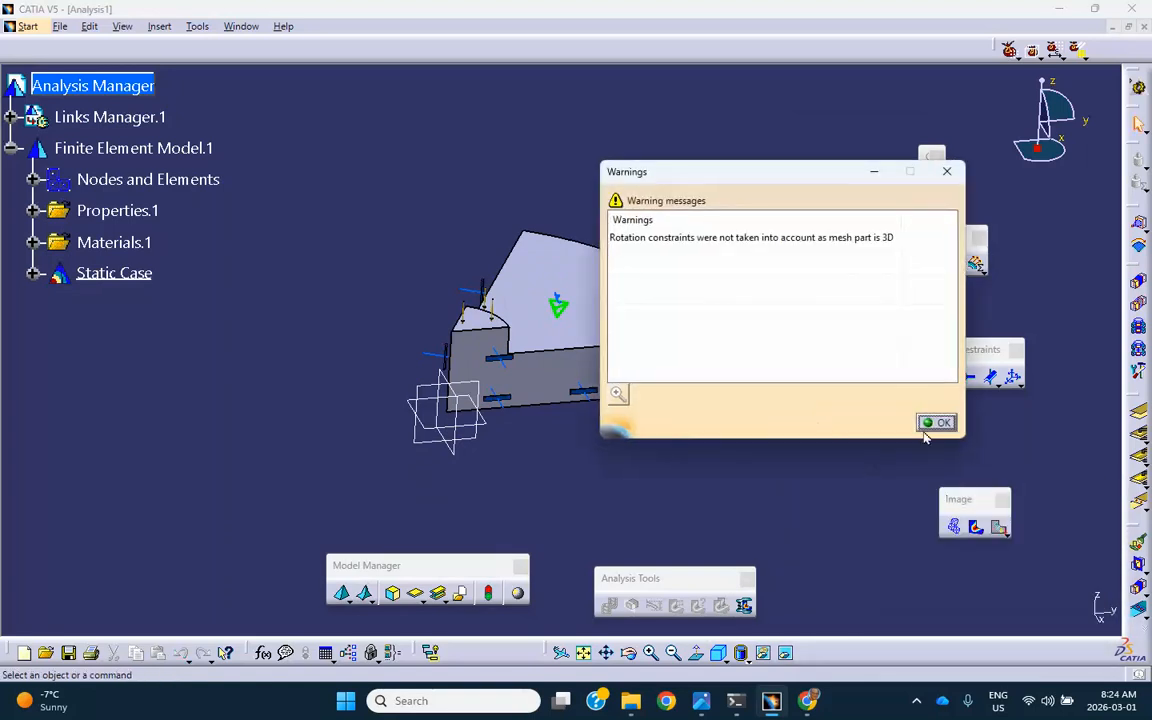
click(936, 422)
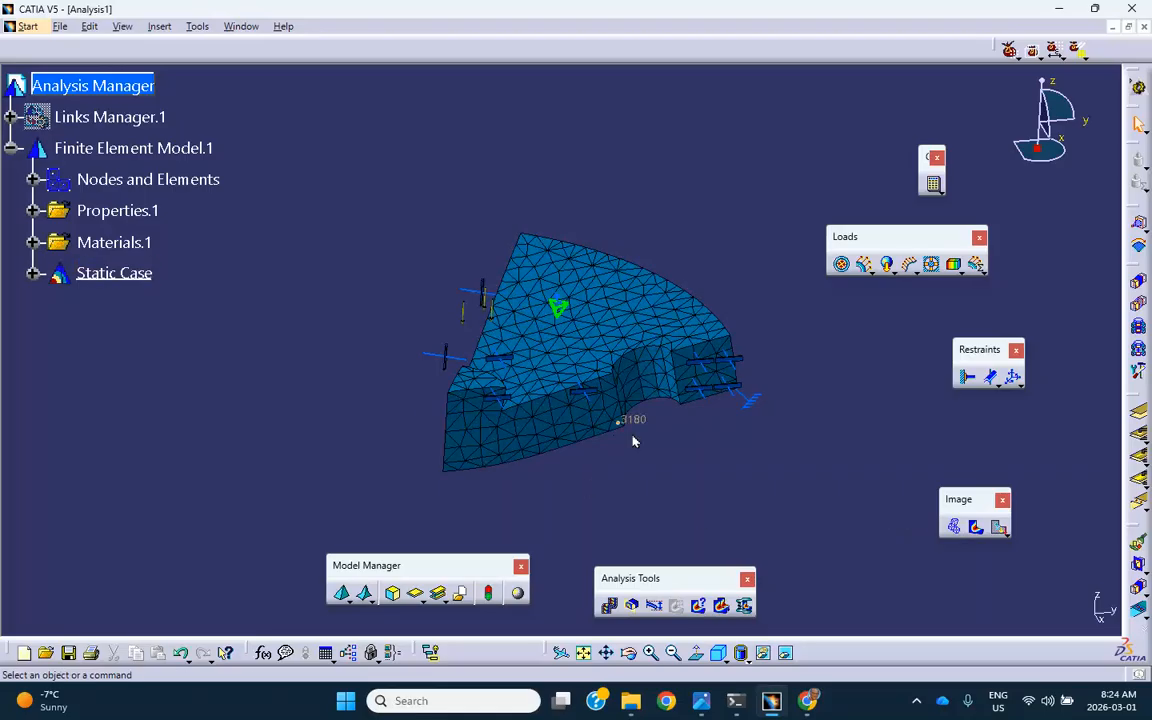
Expand the static case and the Nodes and Elements branch, and examine the options available for the tetrahedron mesh.
click(32, 273)
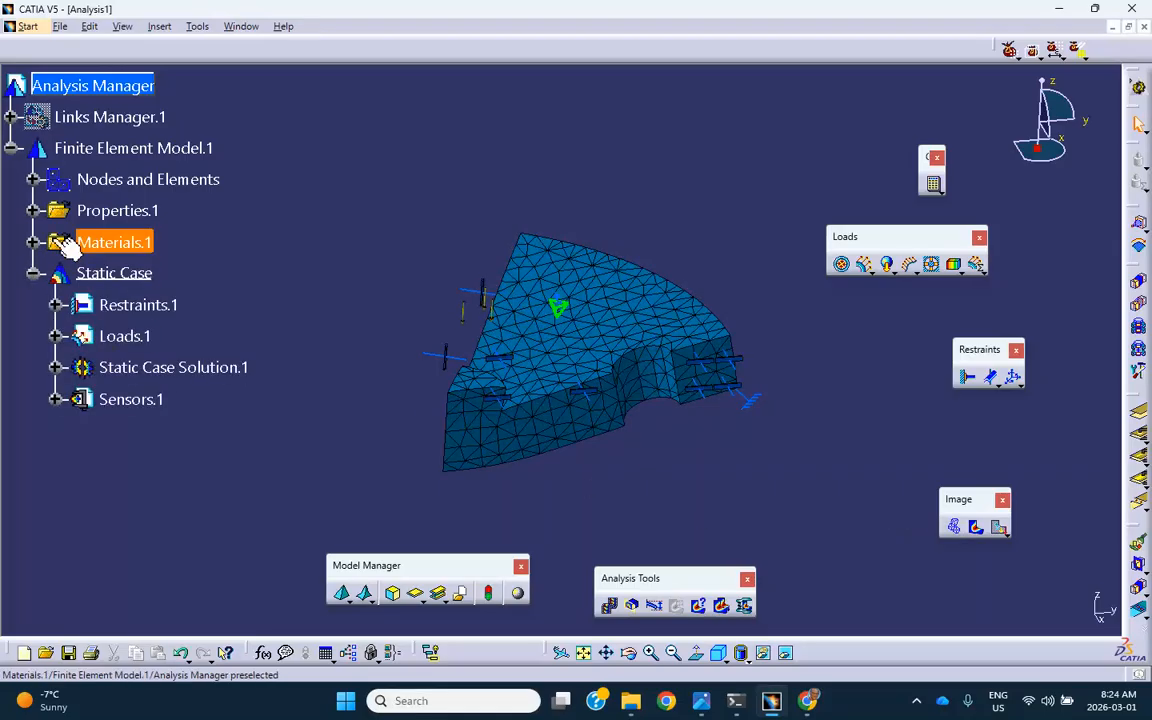
click(34, 180)
right_click(137, 210)
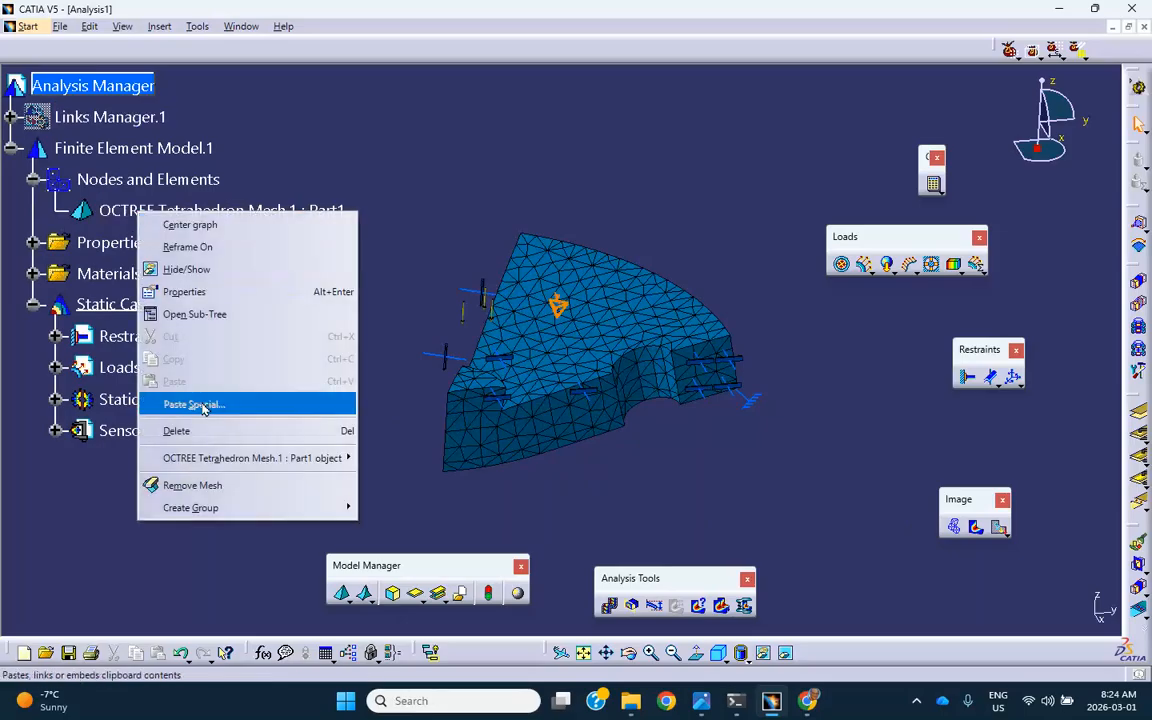
click(430, 168)
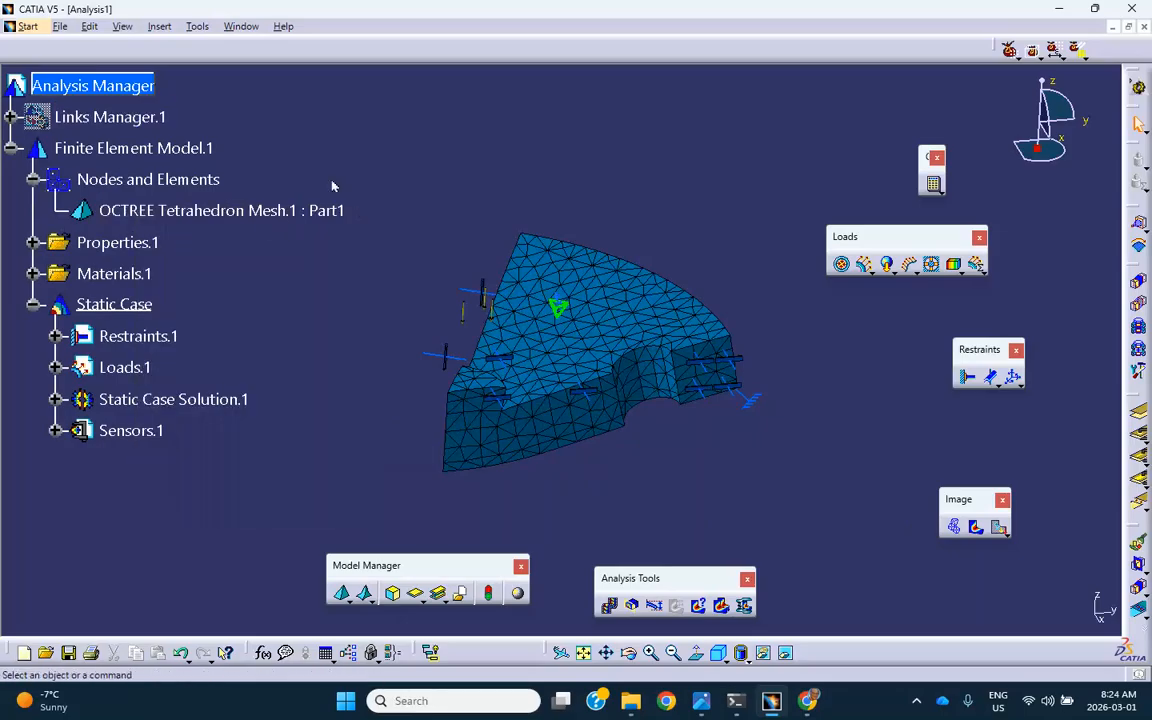
right_click(258, 206)
click(250, 290)
right_click(201, 180)
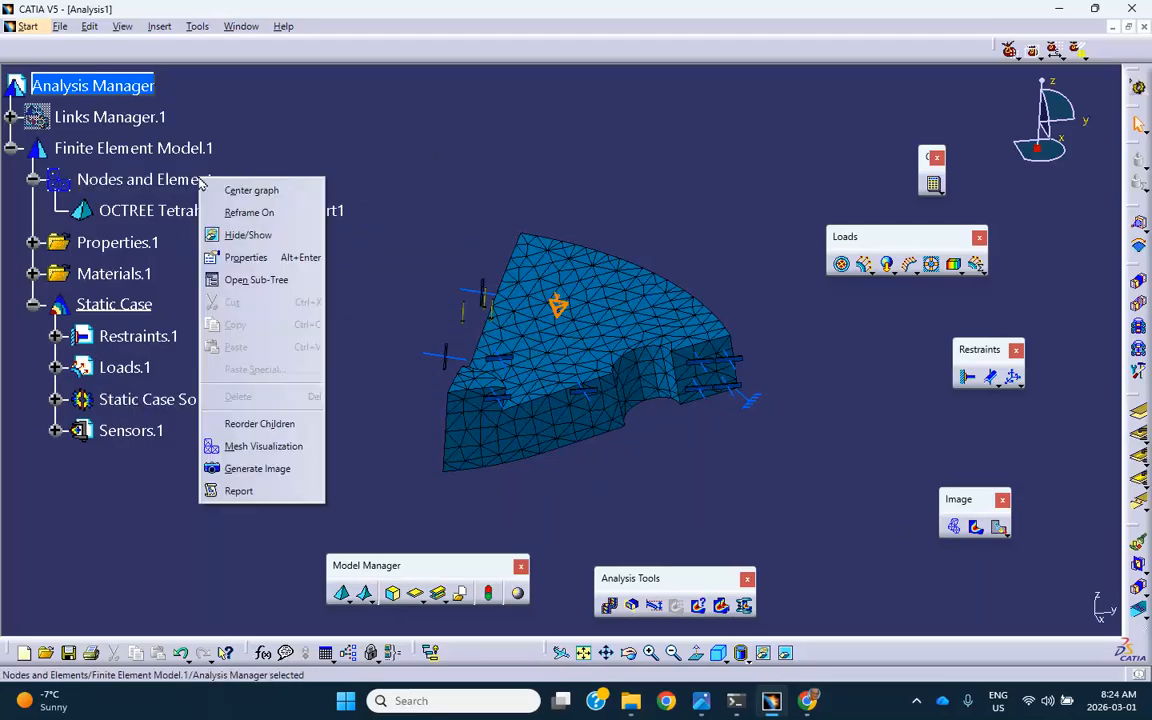
click(352, 362)
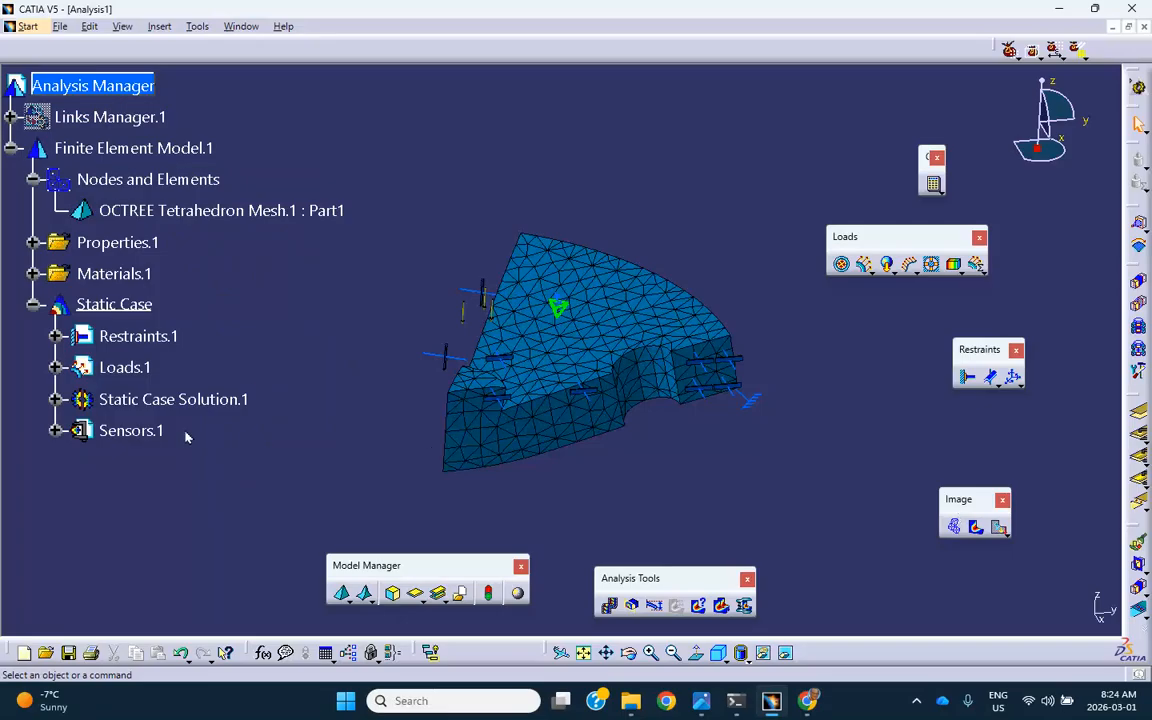
Deactivate the deformed mesh image under the static case solution.
click(56, 400)
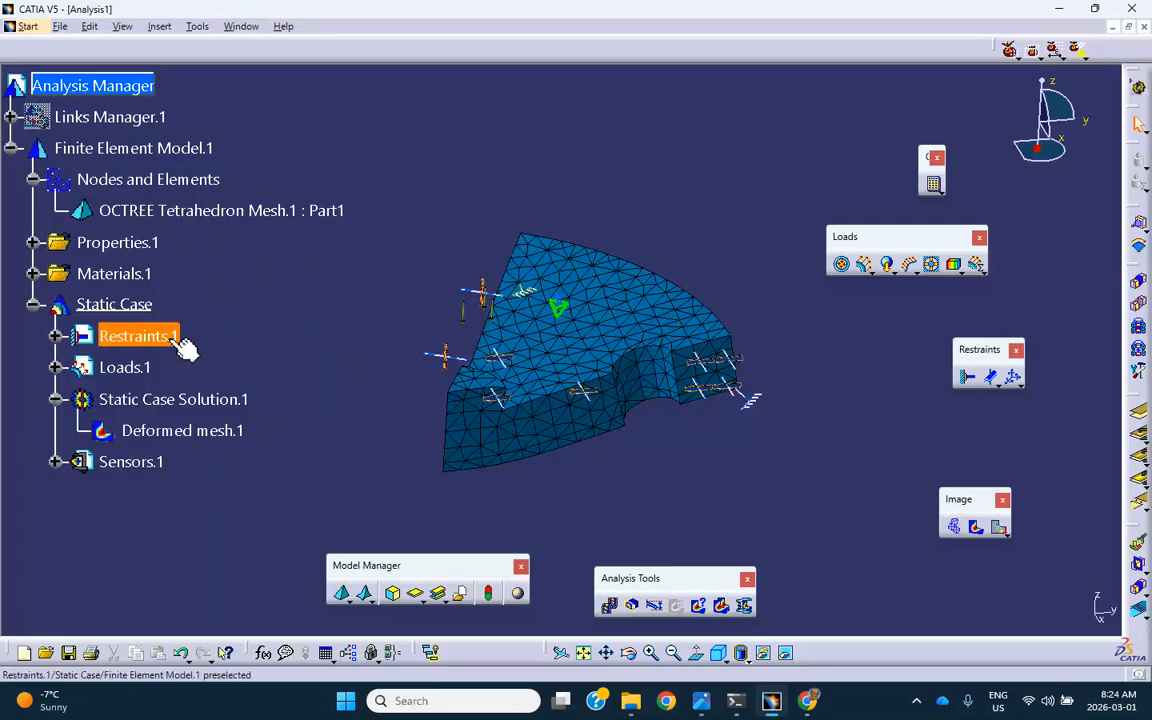
scroll(185, 330, down, 3)
right_click(188, 260)
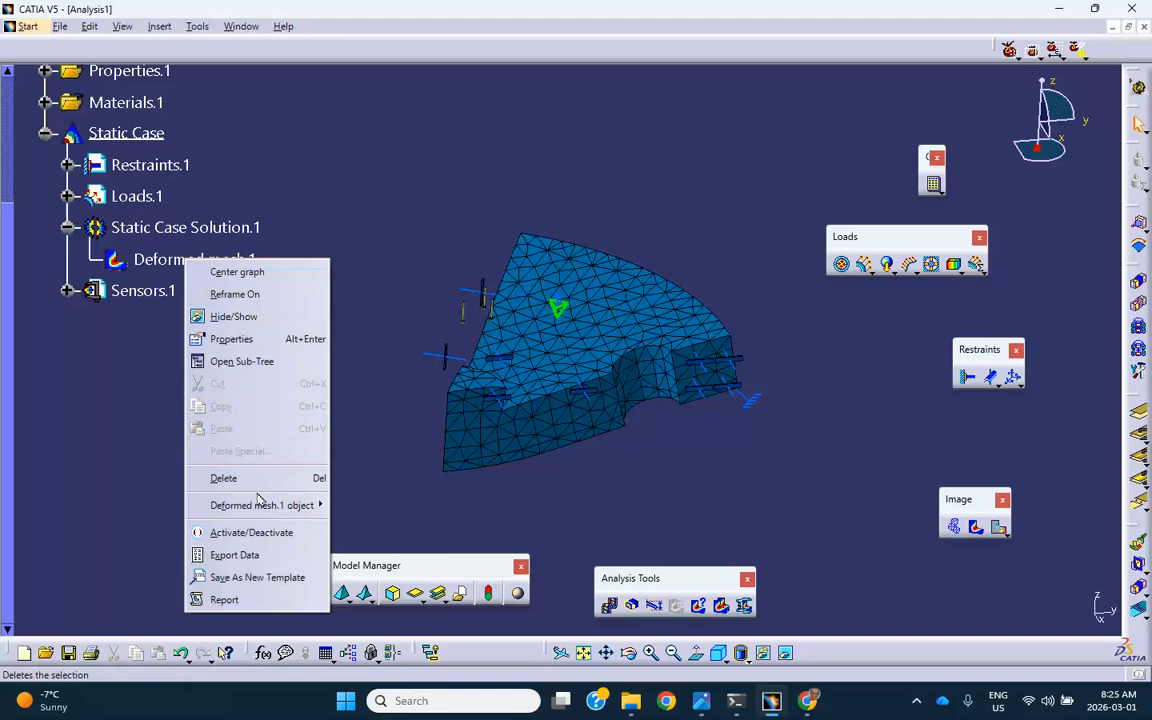
click(235, 532)
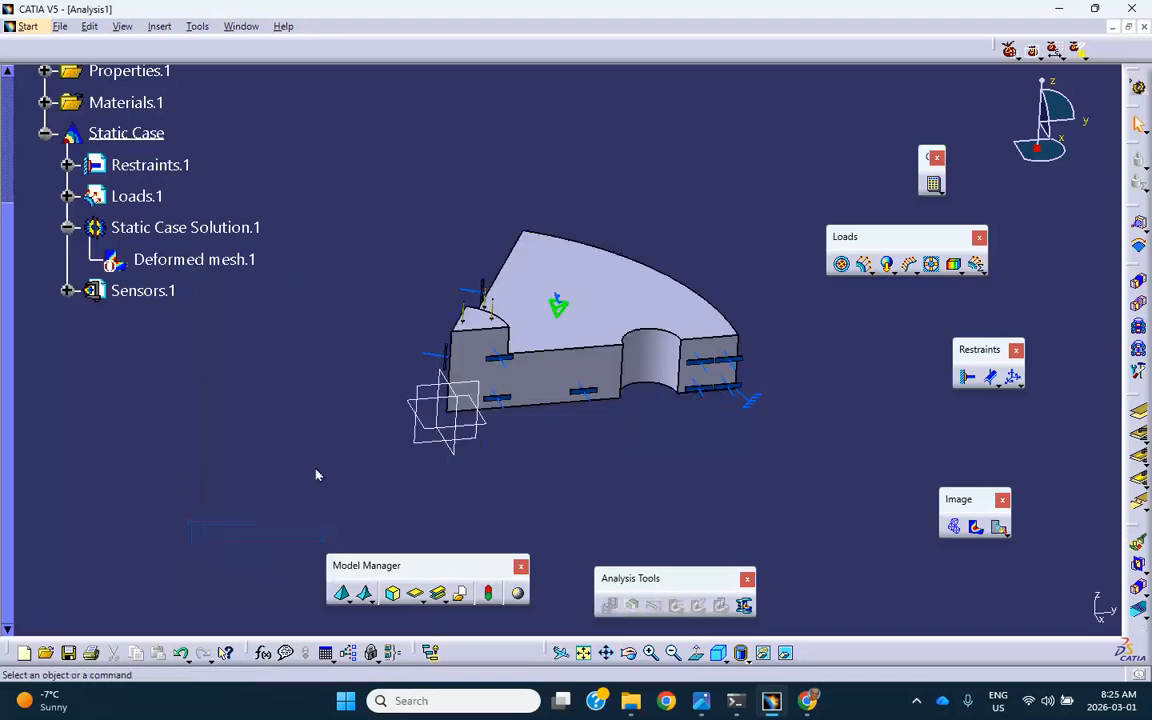
middle_click(568, 490)
scroll(272, 387, up, 3)
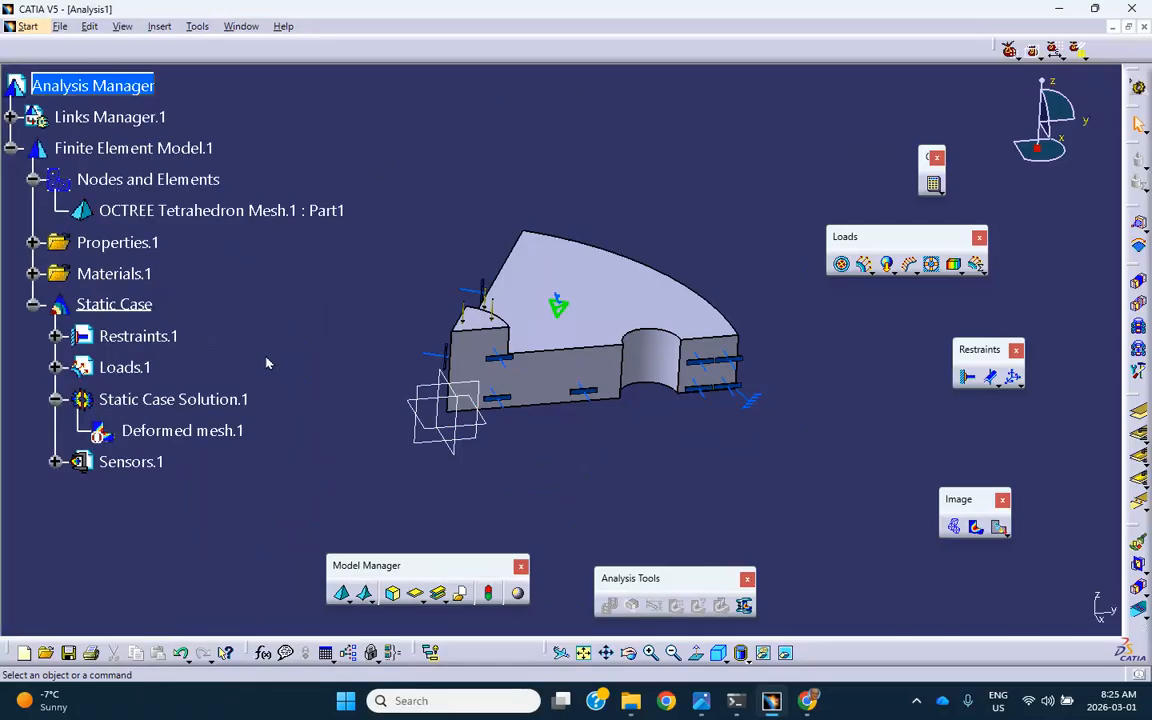
Start saving Analysis1.CATAnalysis through save management and create the folder "one sisth model activity 2" inside week 8 activity.
click(58, 27)
click(113, 209)
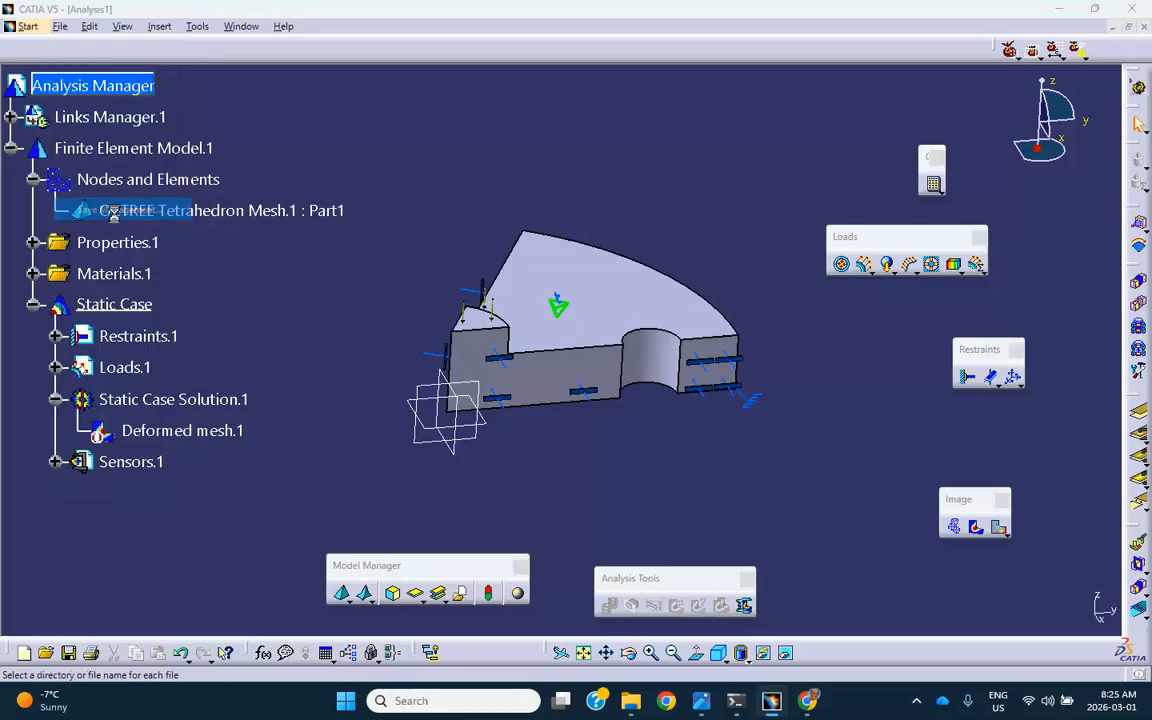
click(290, 168)
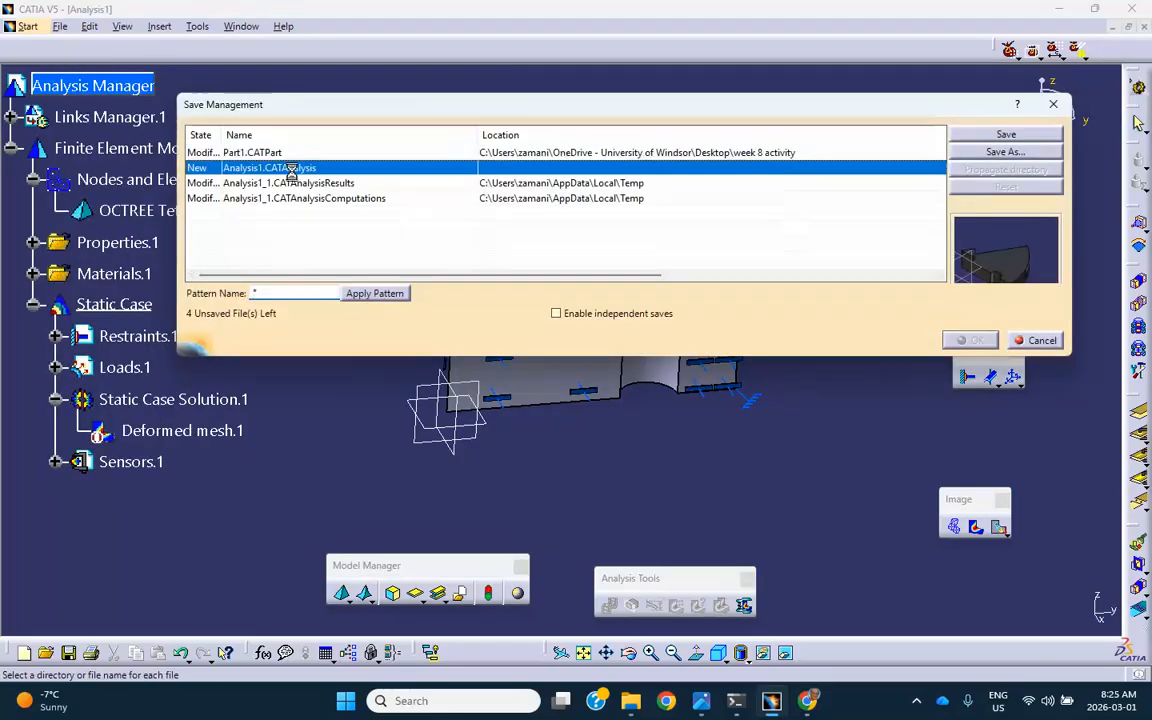
click(978, 153)
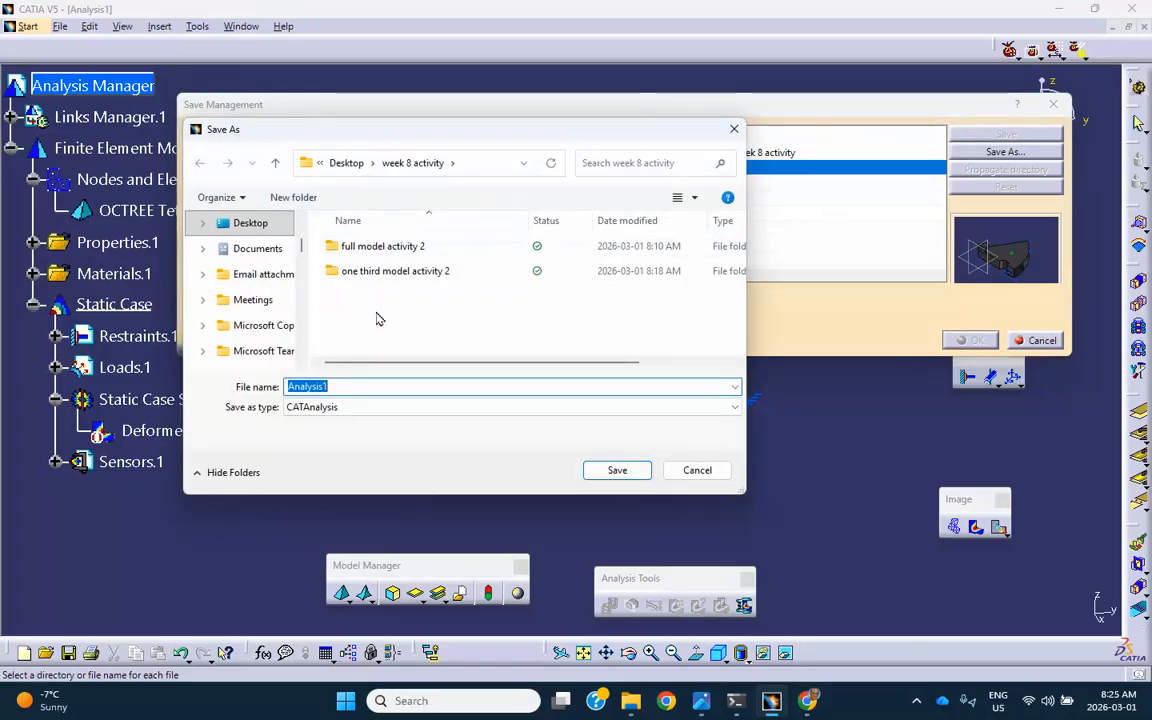
click(293, 197)
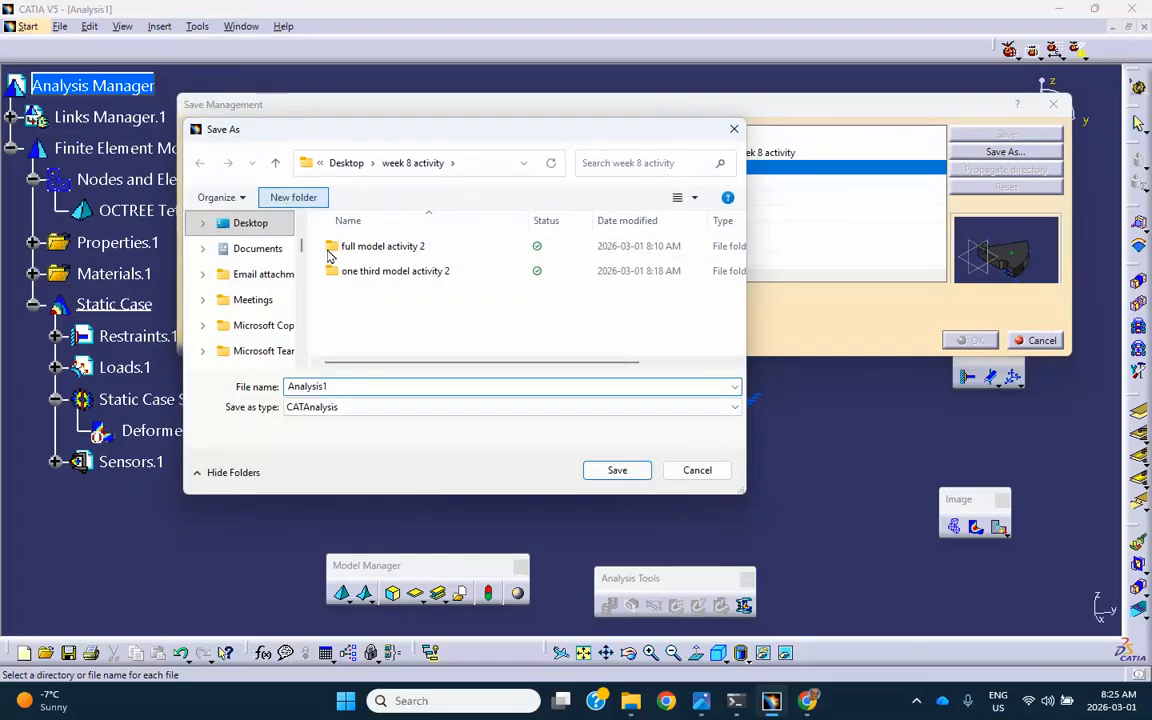
text(one sisth model activity 2)
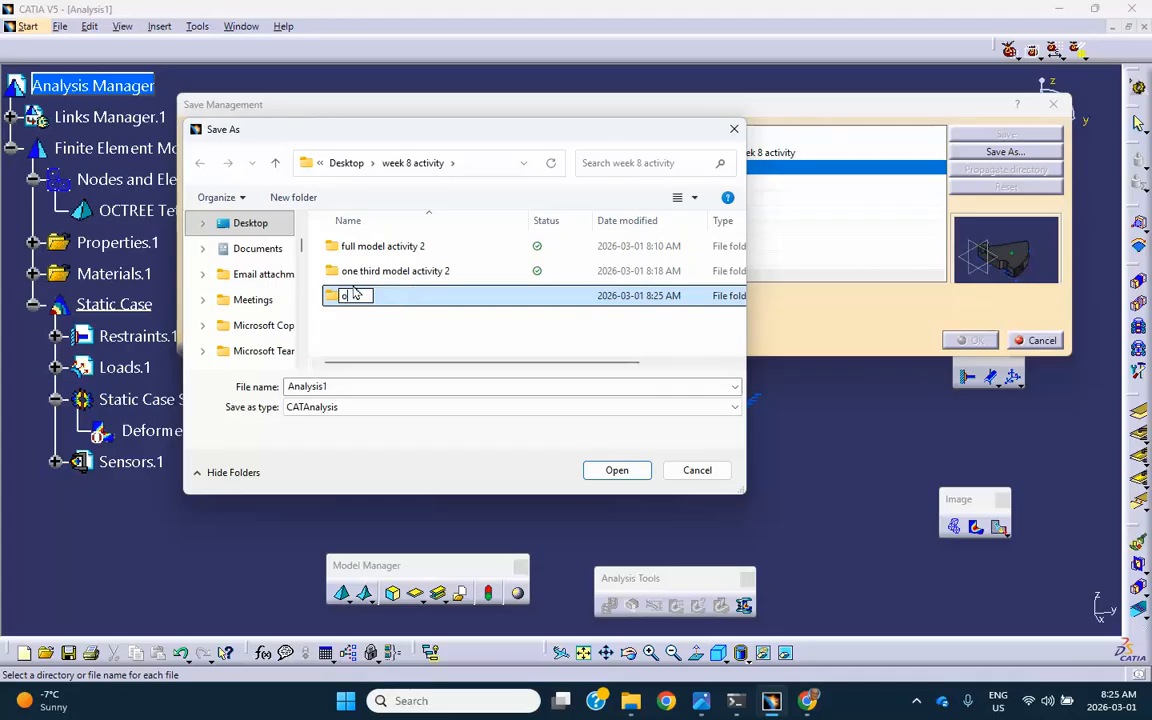
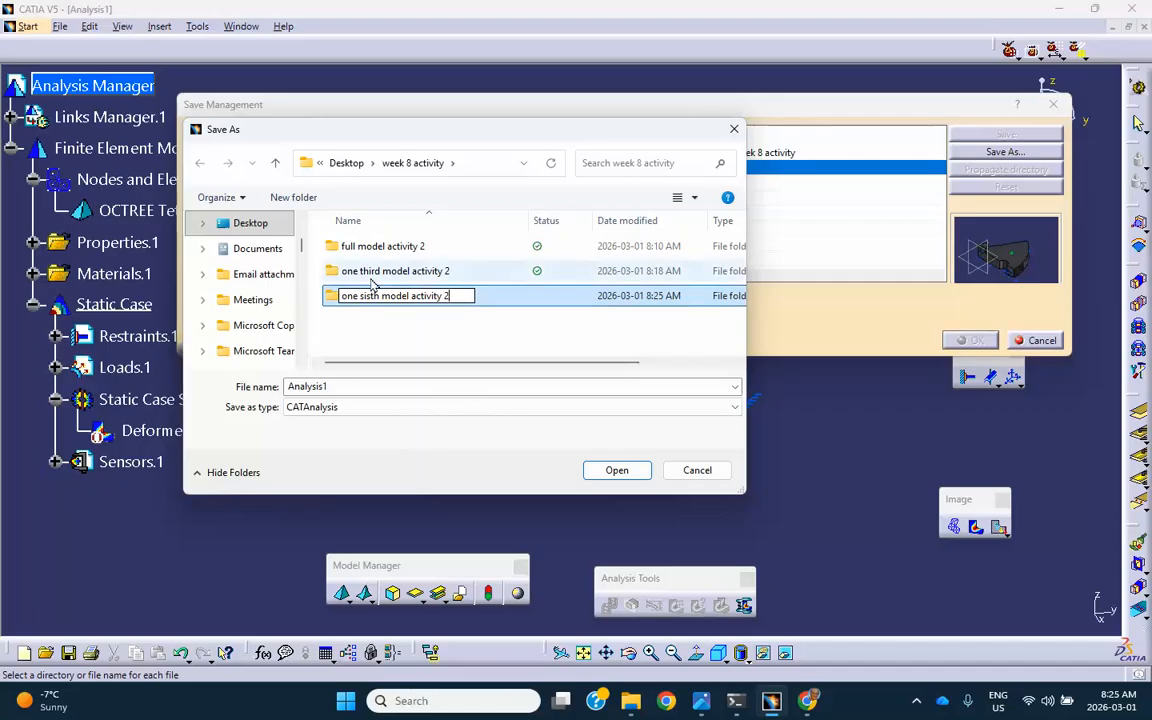
Save the analysis as Analysis1 in the new folder and propagate that directory to its part, results and computations files.
click(620, 474)
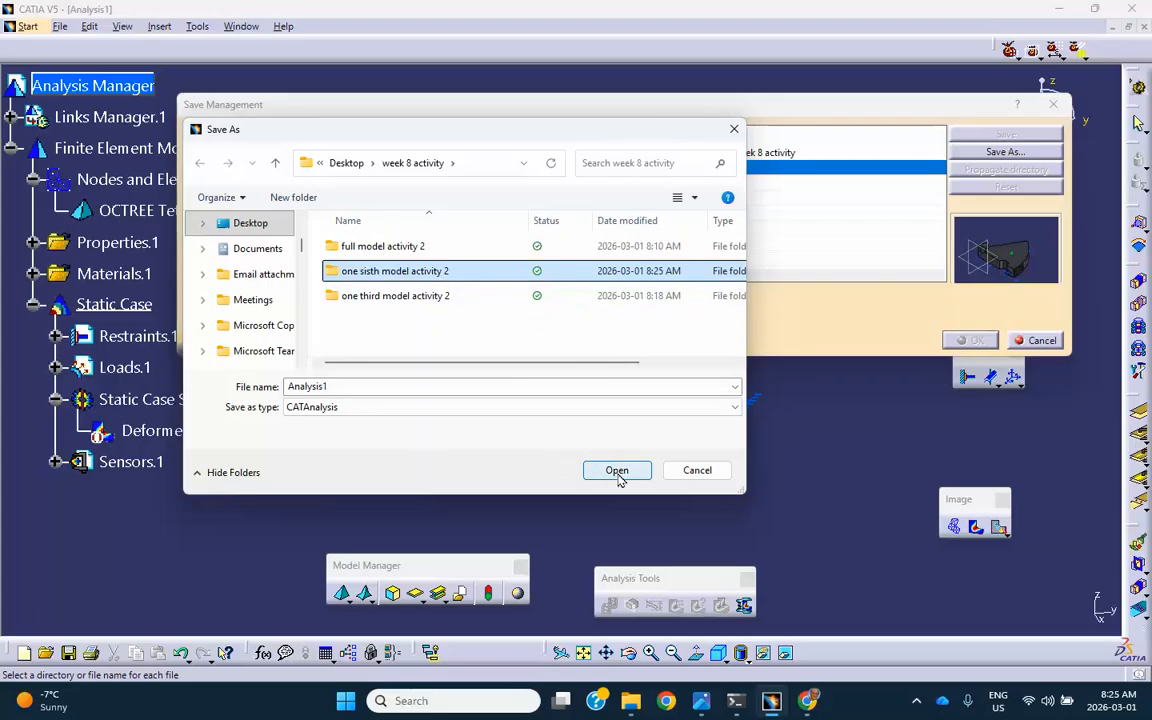
click(617, 470)
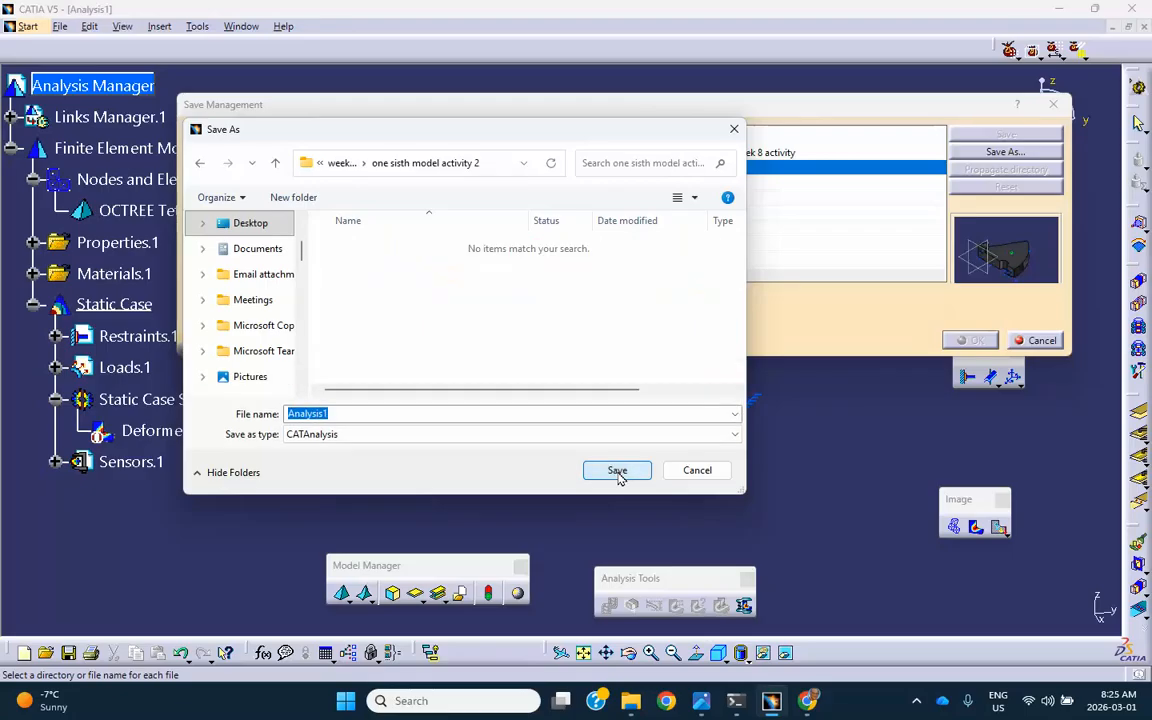
click(617, 472)
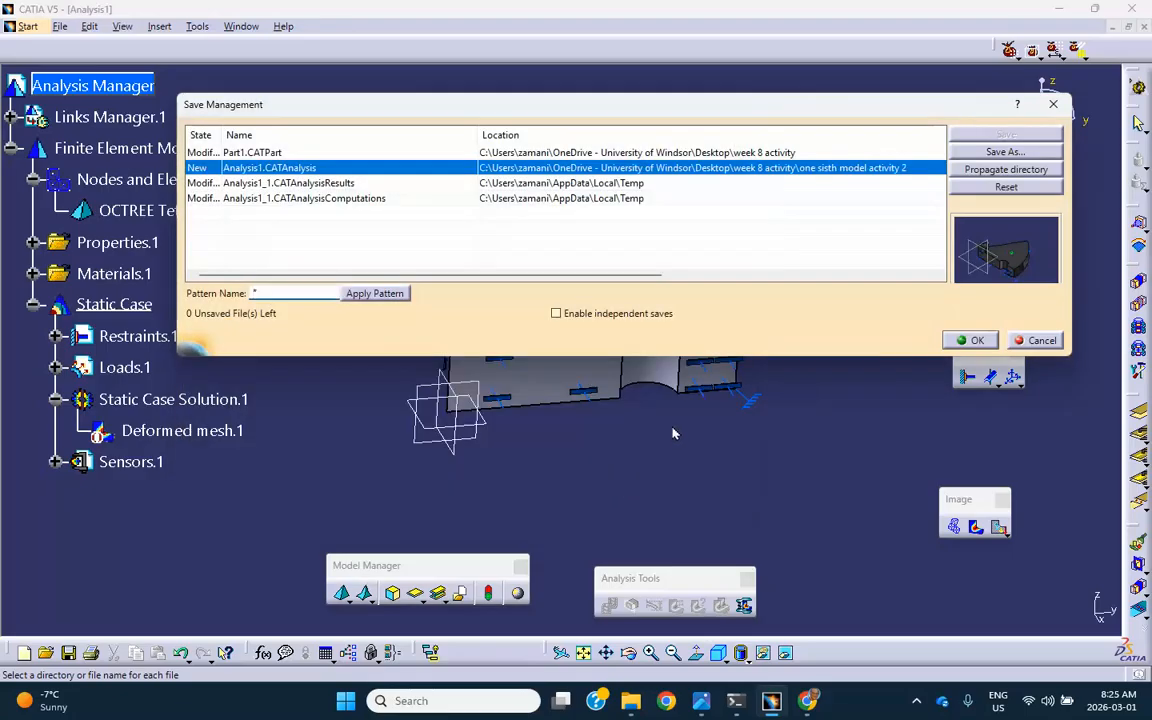
click(991, 175)
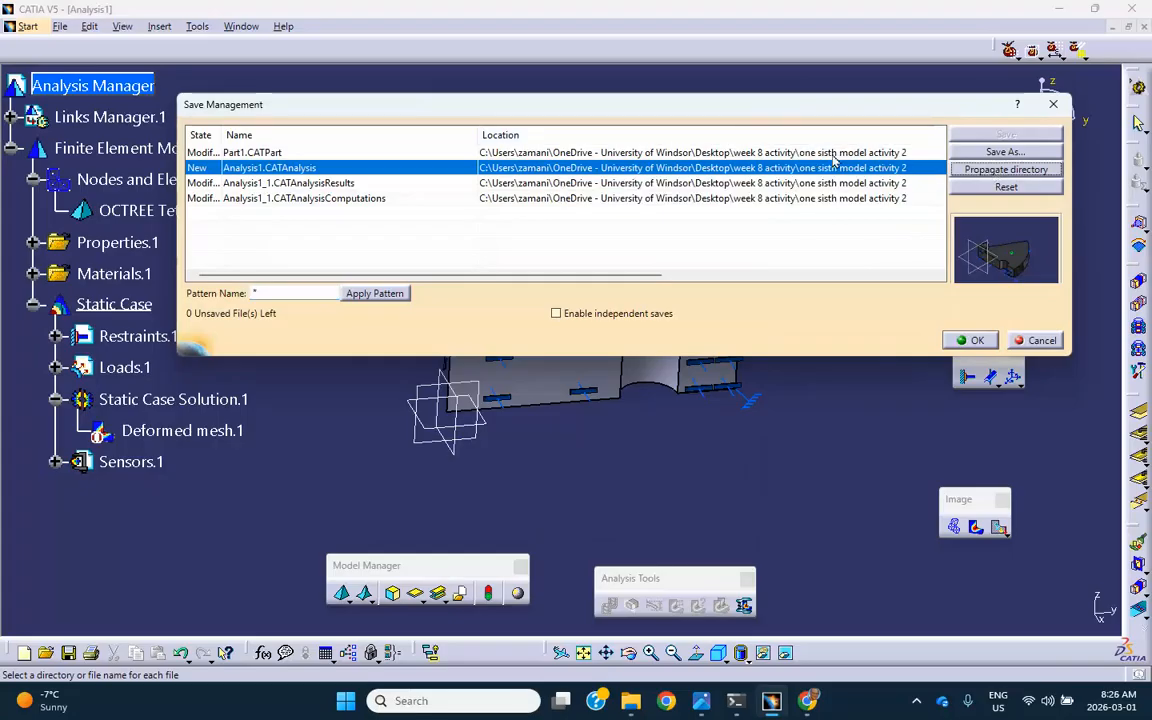
click(968, 341)
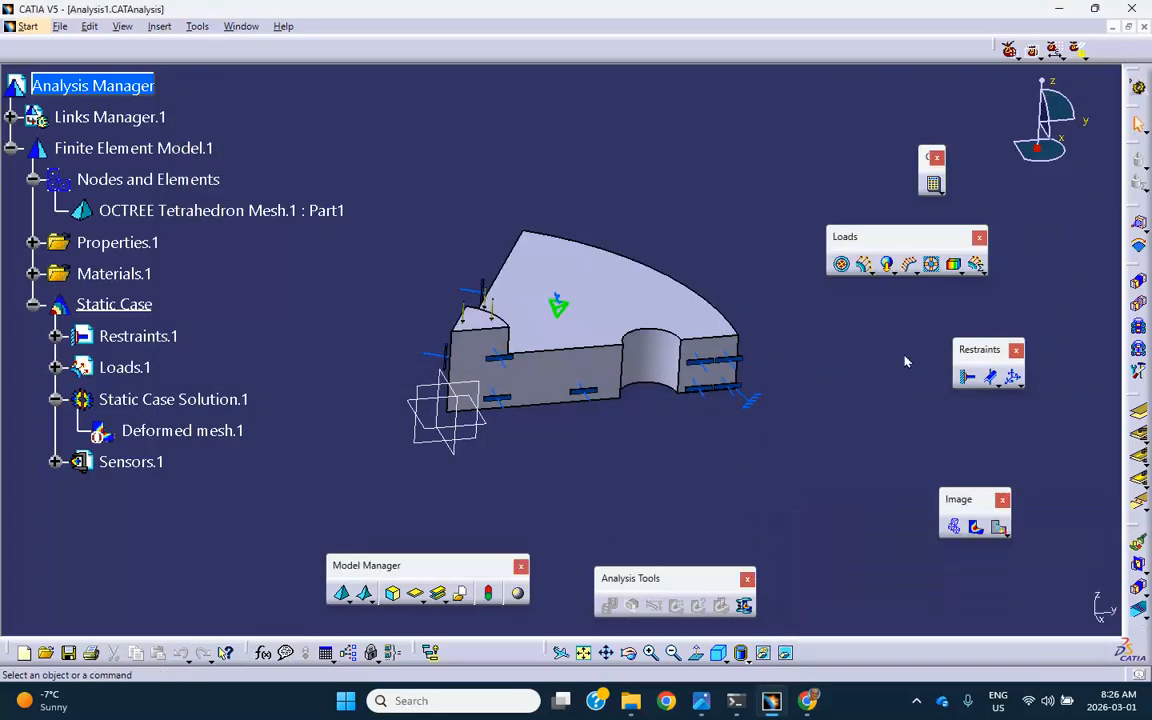
Close the saved analysis and the one-sixth sector part.
click(1144, 28)
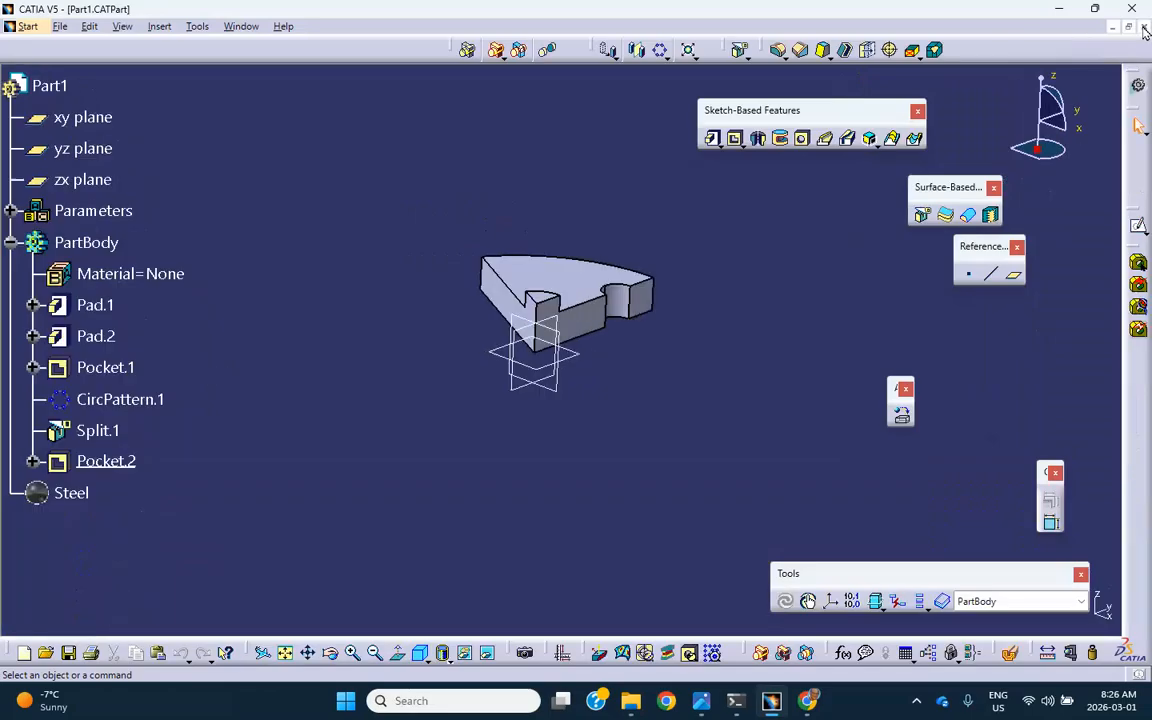
click(1144, 28)
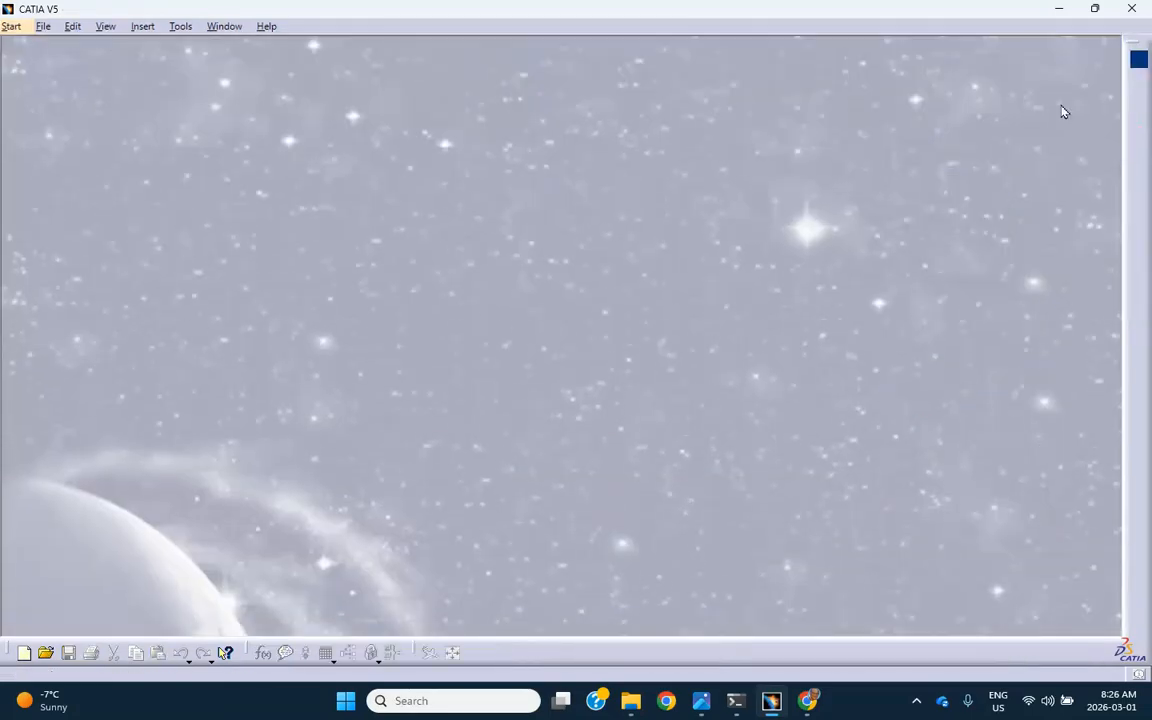
Open the original Part1 from the week 8 activity folder to check the full disc, close it, and return to the folder.
click(1058, 10)
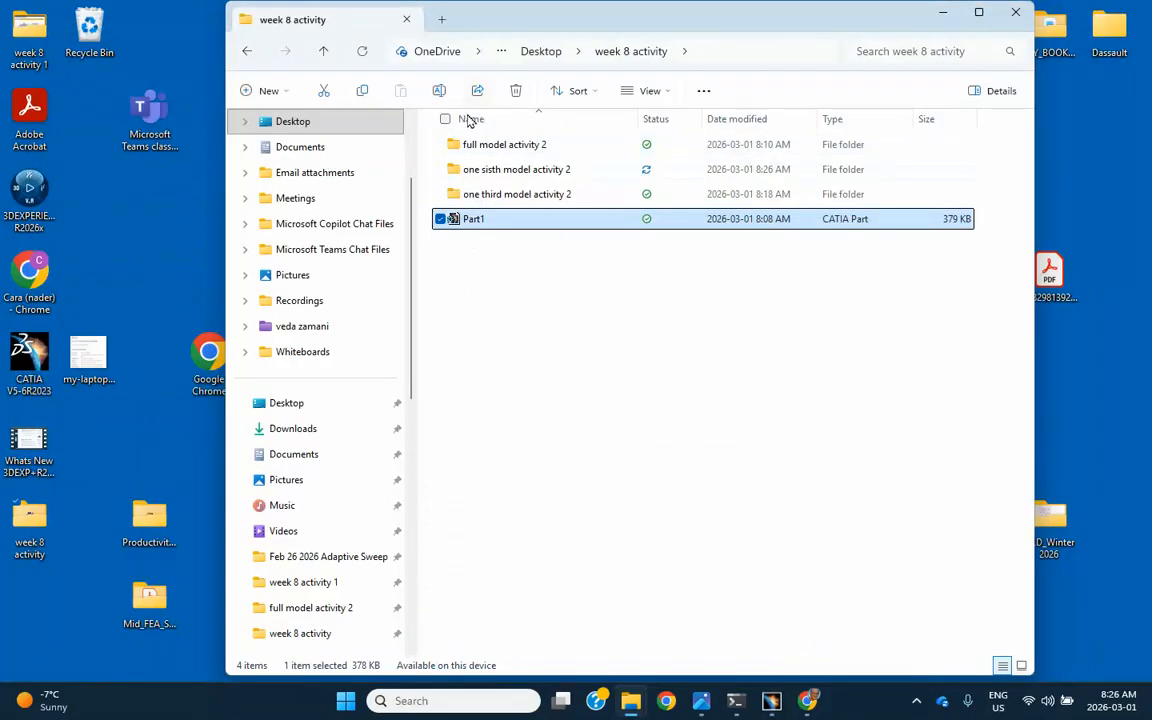
double_click(474, 220)
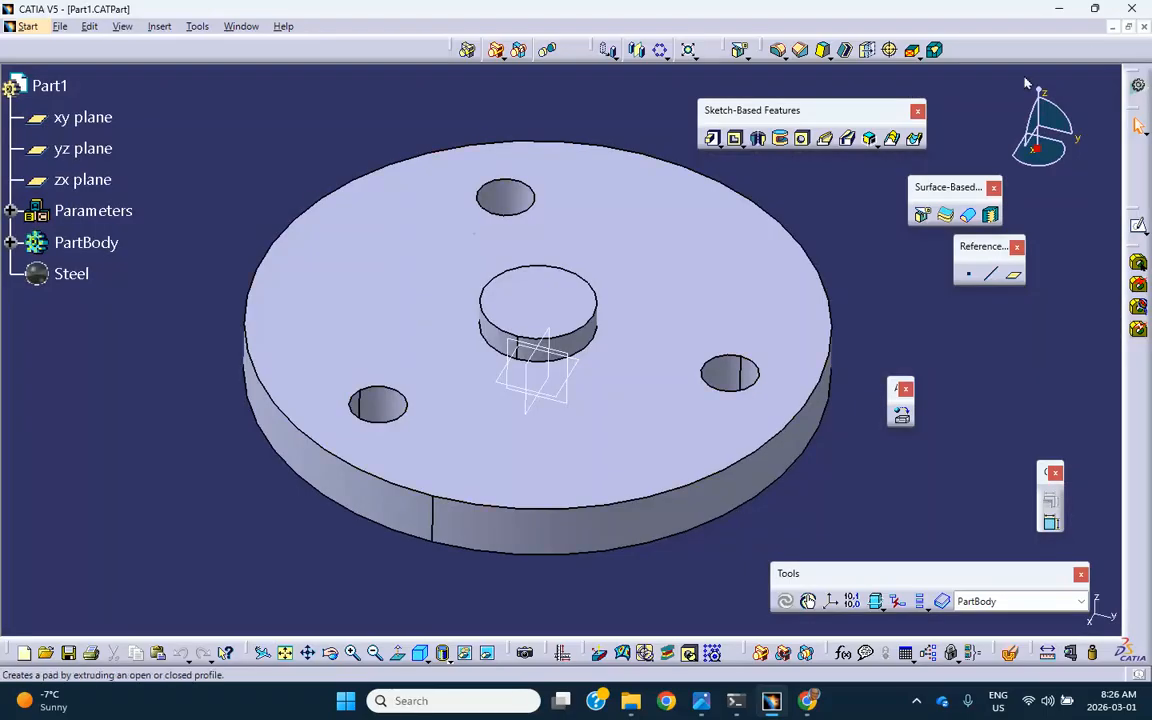
click(1144, 27)
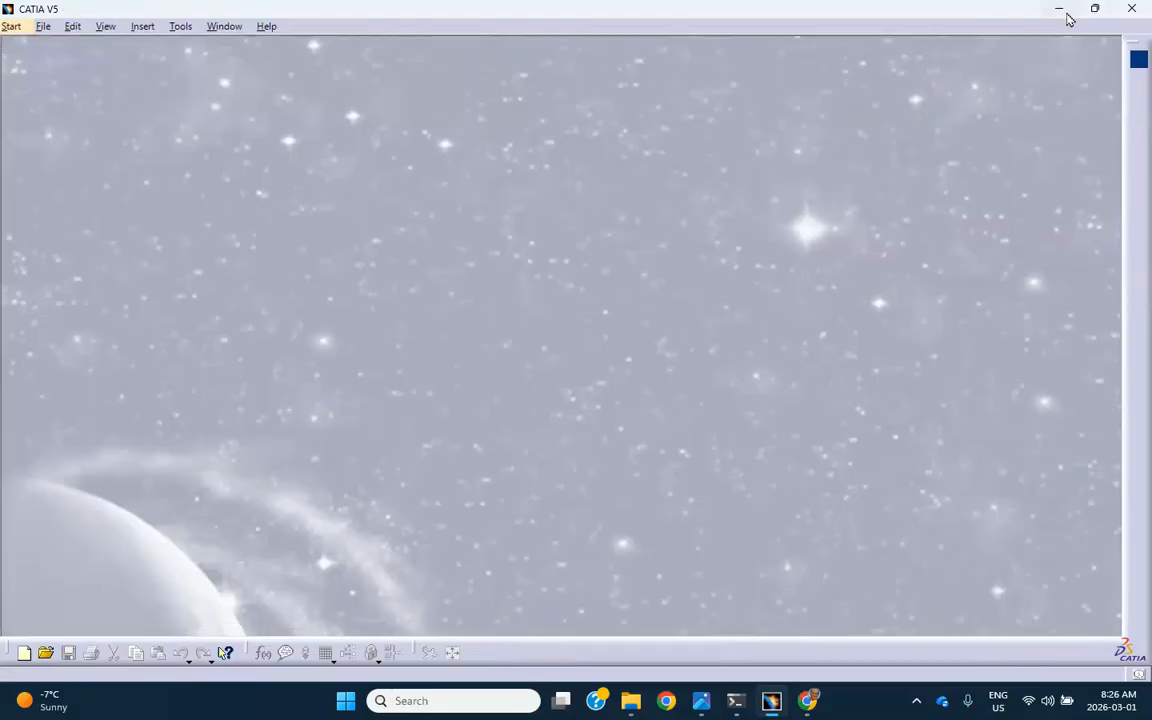
click(1059, 8)
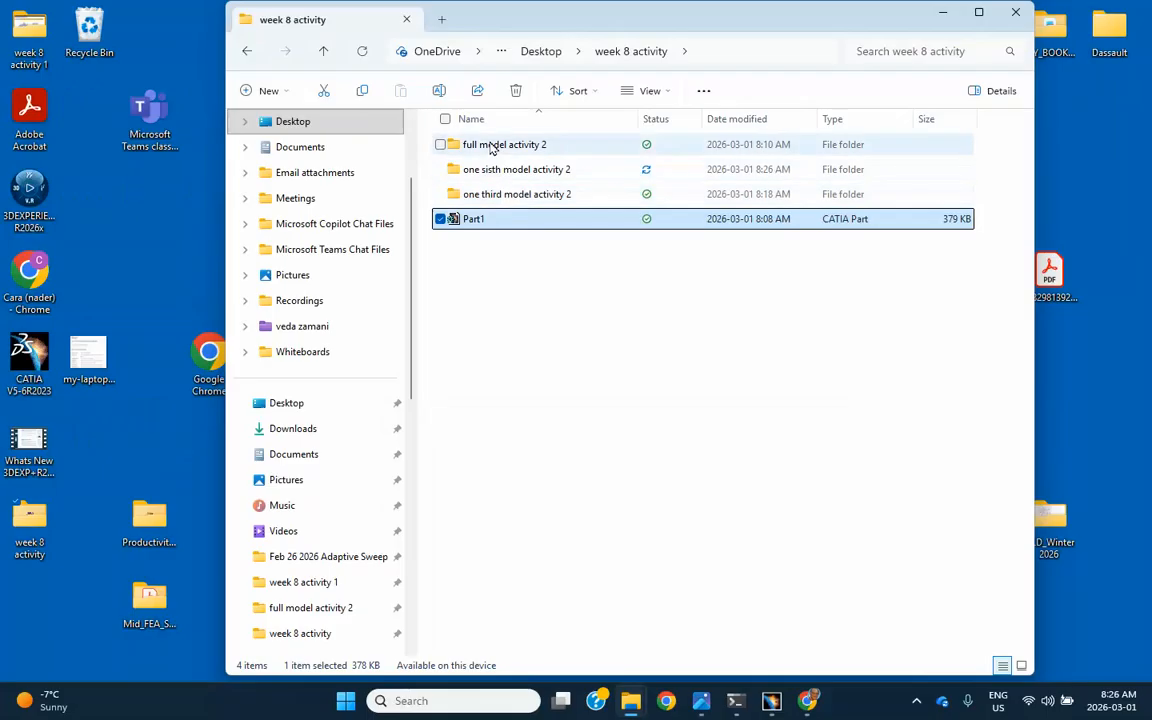
Open Analysis1 from the full model activity 2 folder to check the meshed full disc, close it, and return to week 8 activity.
double_click(510, 146)
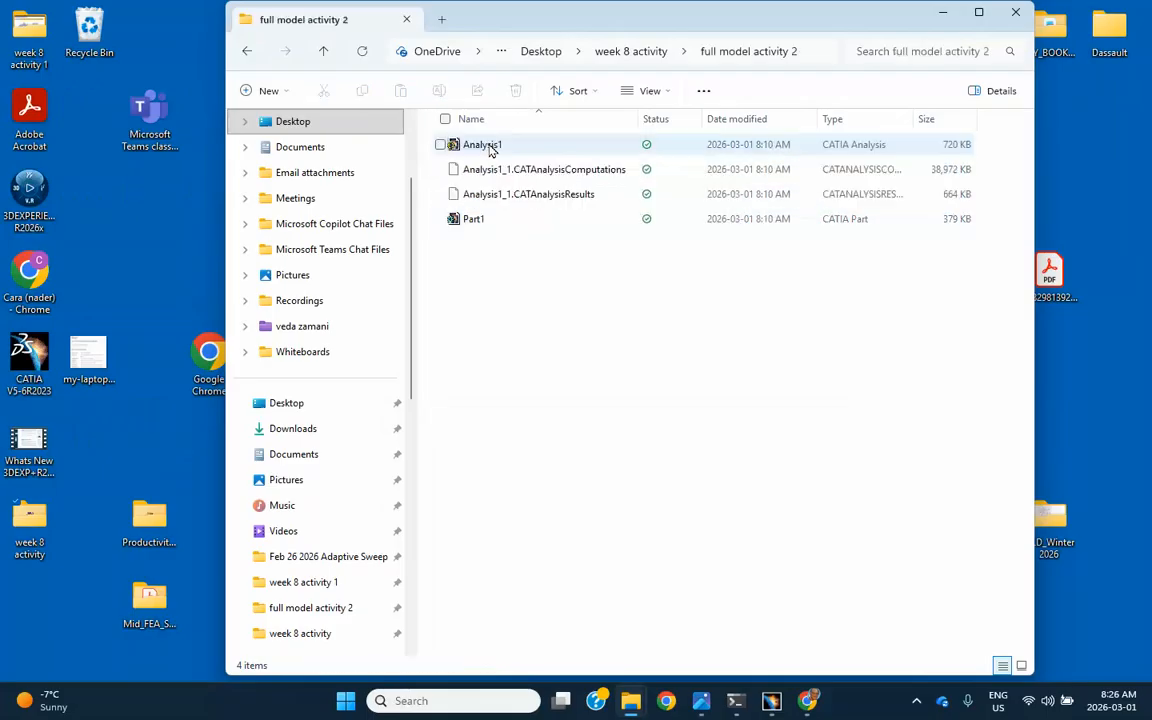
double_click(470, 144)
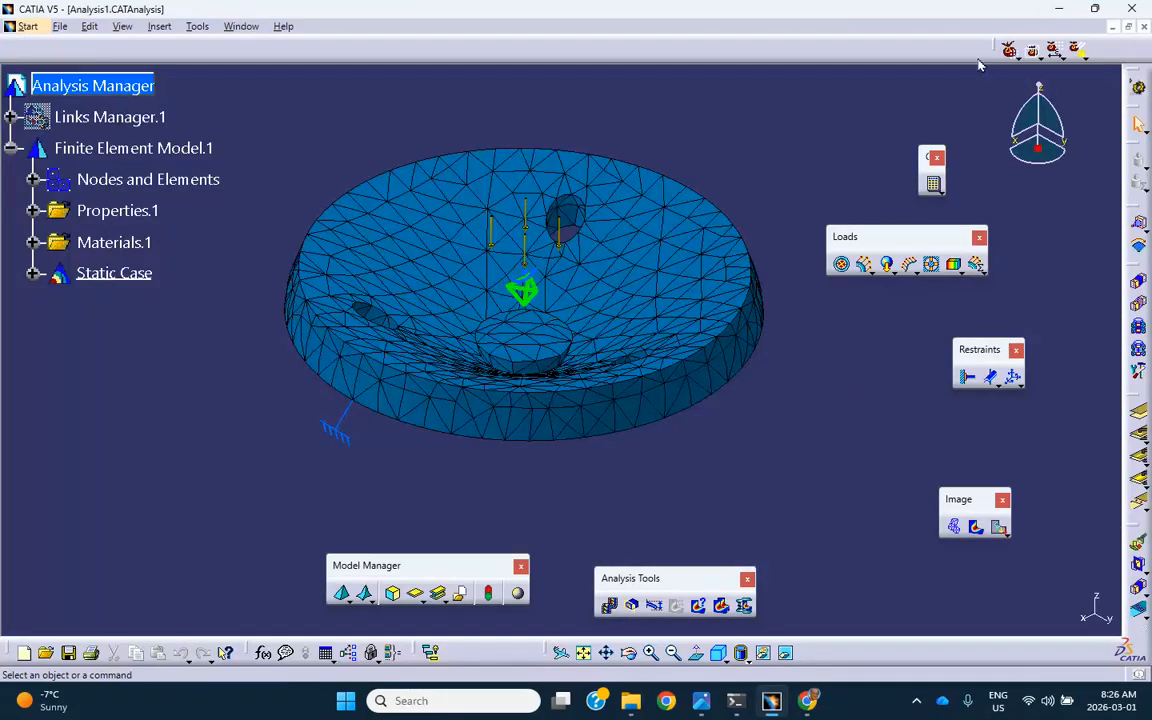
click(1144, 27)
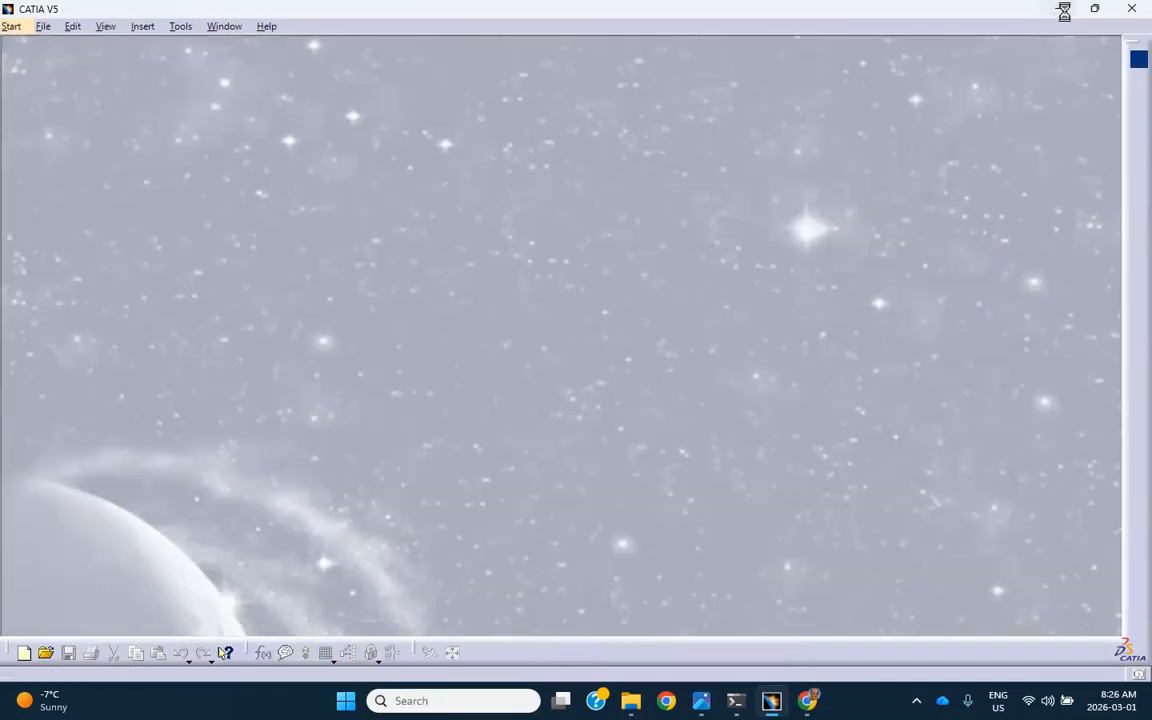
click(1061, 9)
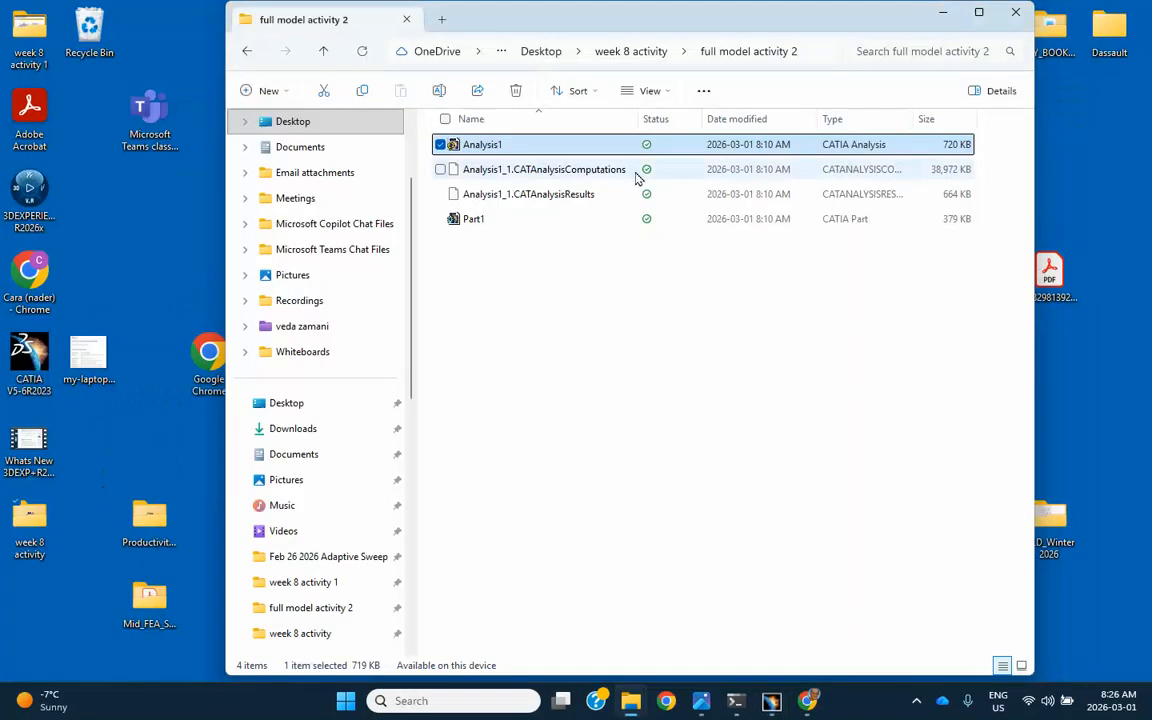
click(325, 56)
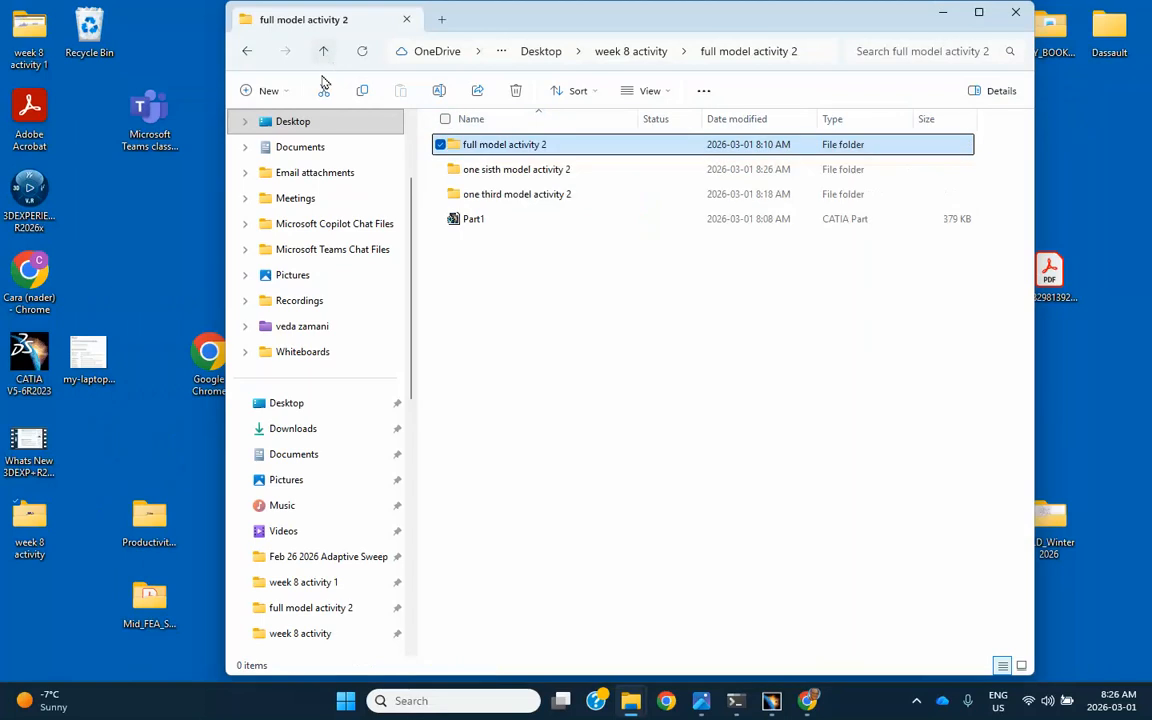
Open Analysis1 from the one sisth model activity 2 folder to check the sector's loads and restraints, close it, and return to the files.
double_click(495, 172)
double_click(480, 147)
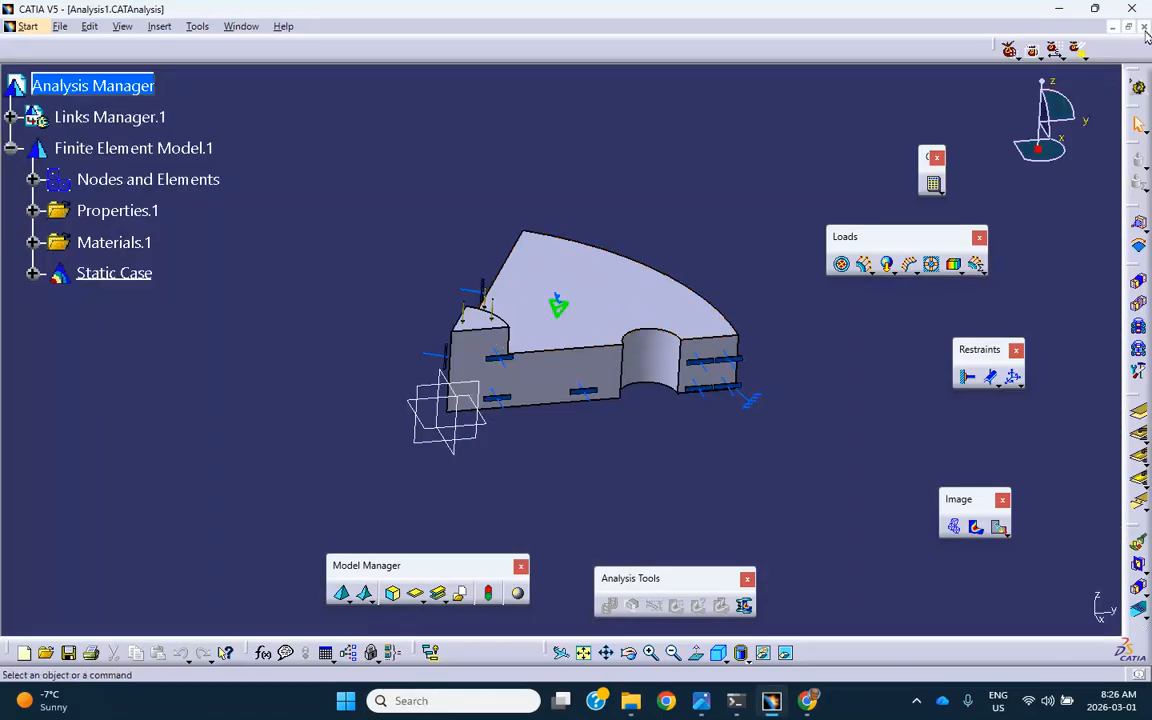
click(1145, 30)
click(1055, 9)
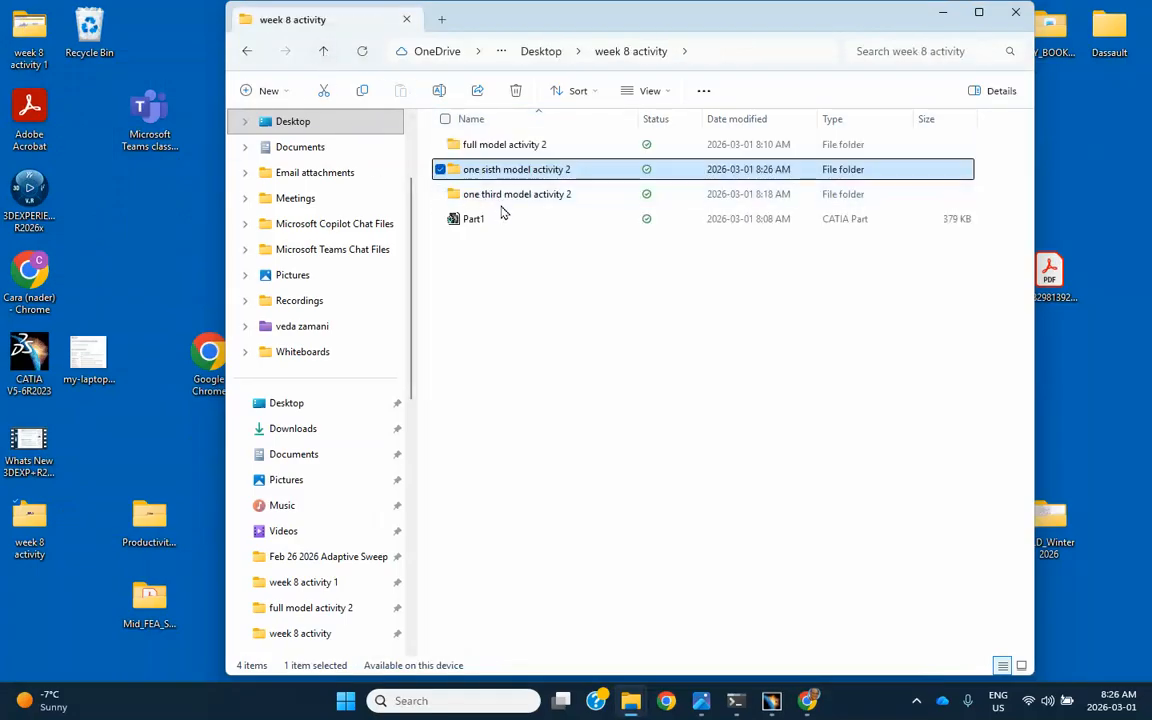
Open Analysis1 from the one third model activity 2 folder, inspect its mesh and restraints, close it, and return to week 8 activity.
double_click(506, 196)
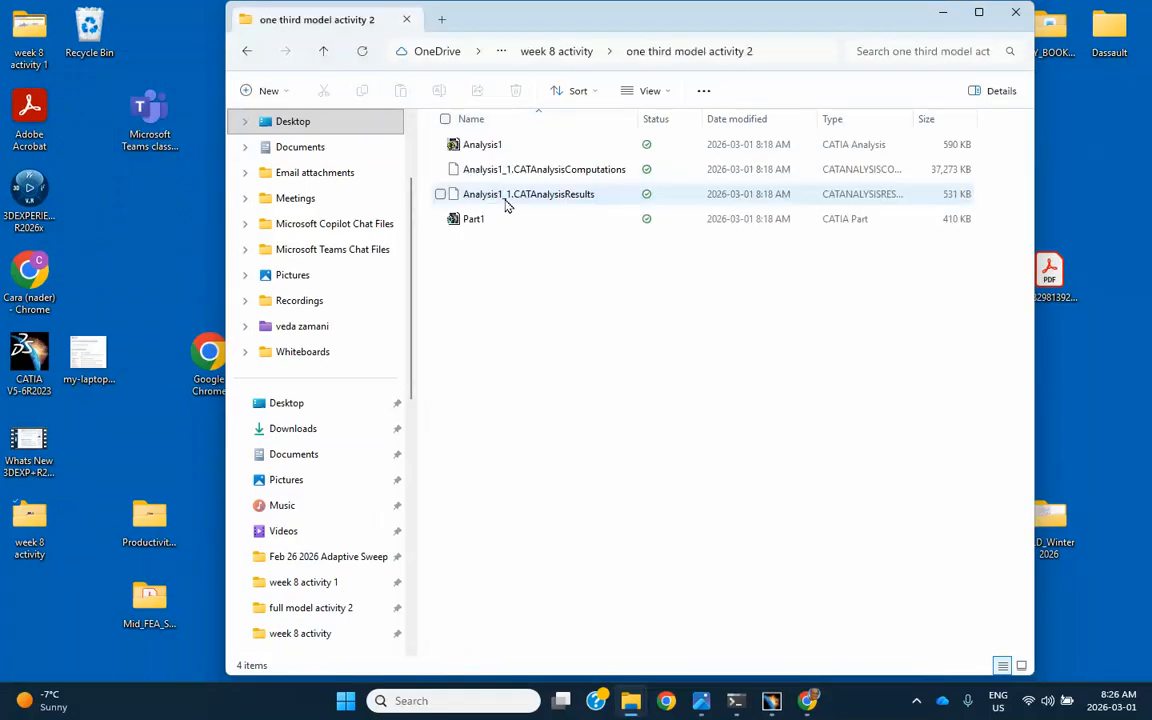
double_click(481, 145)
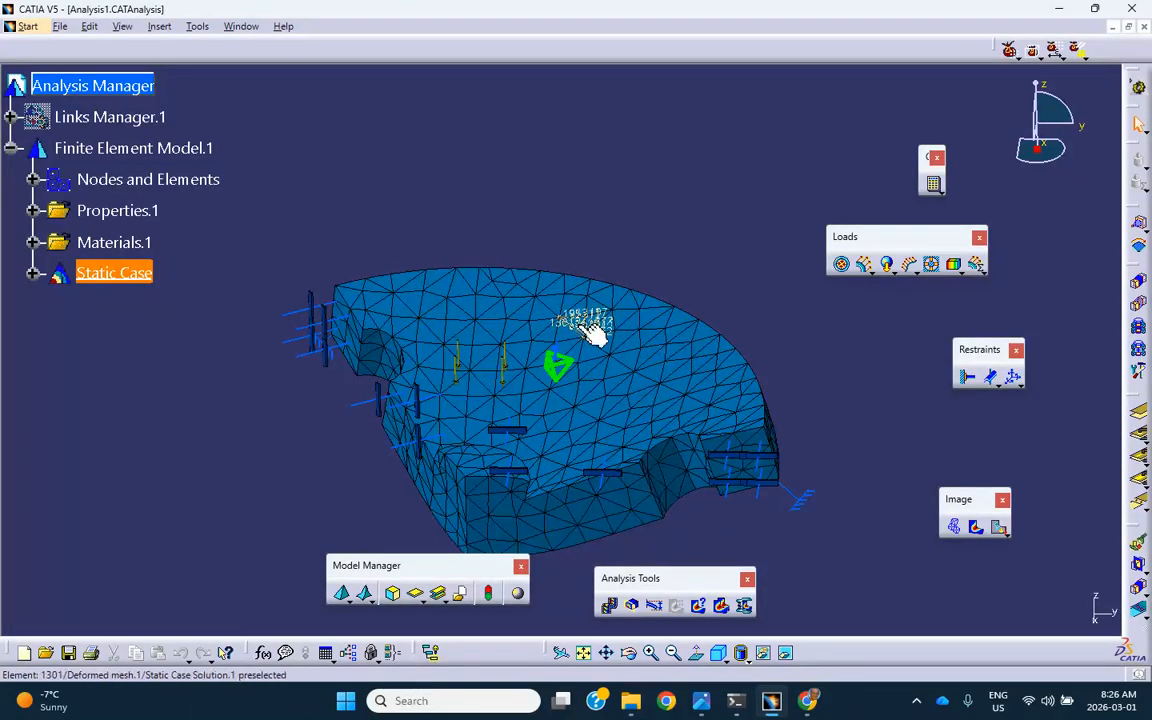
middle_drag(561, 368, 645, 378)
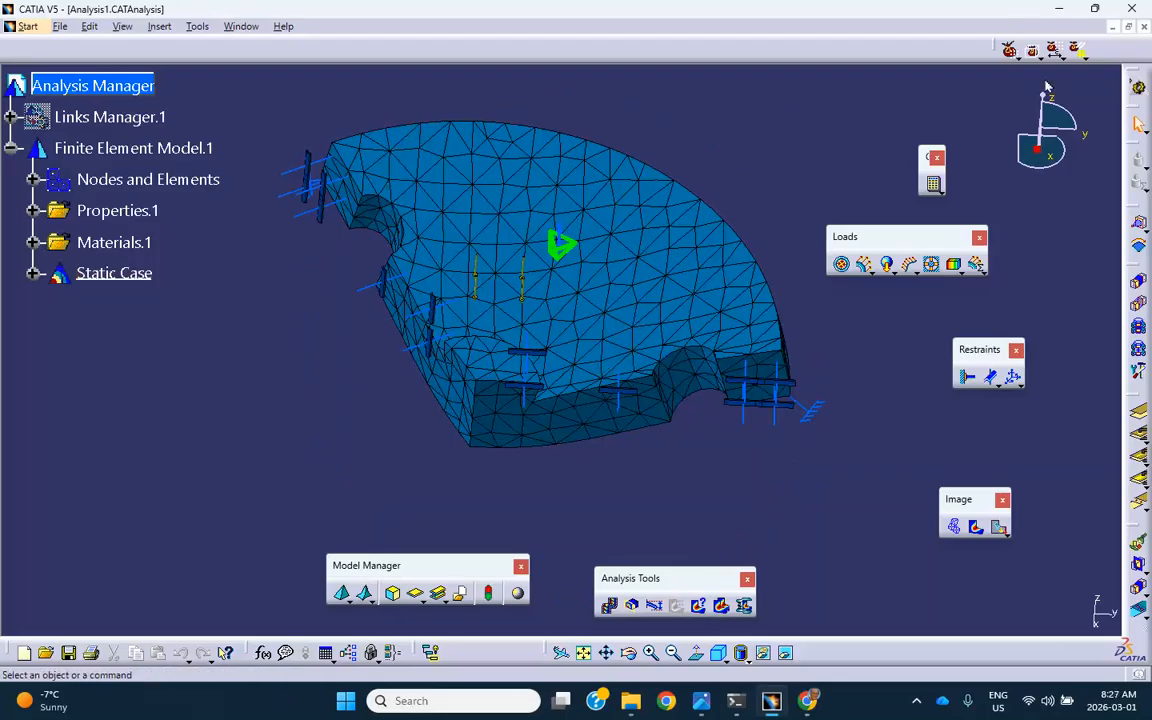
click(1146, 28)
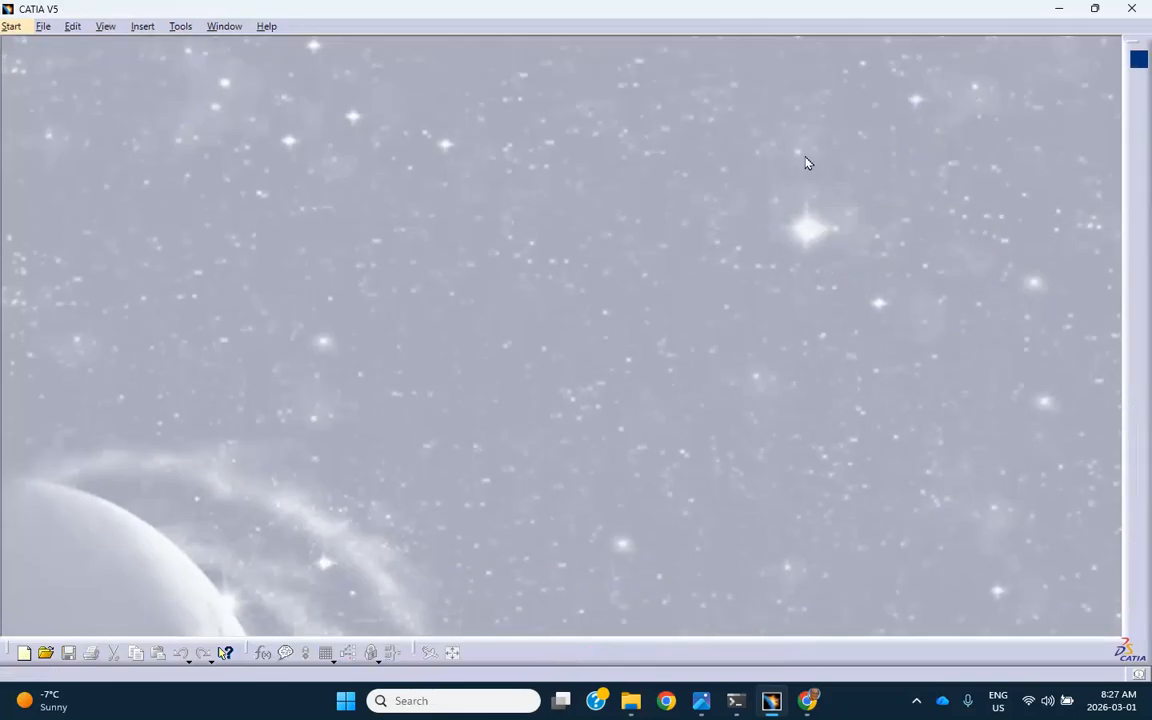
double_click(1040, 12)
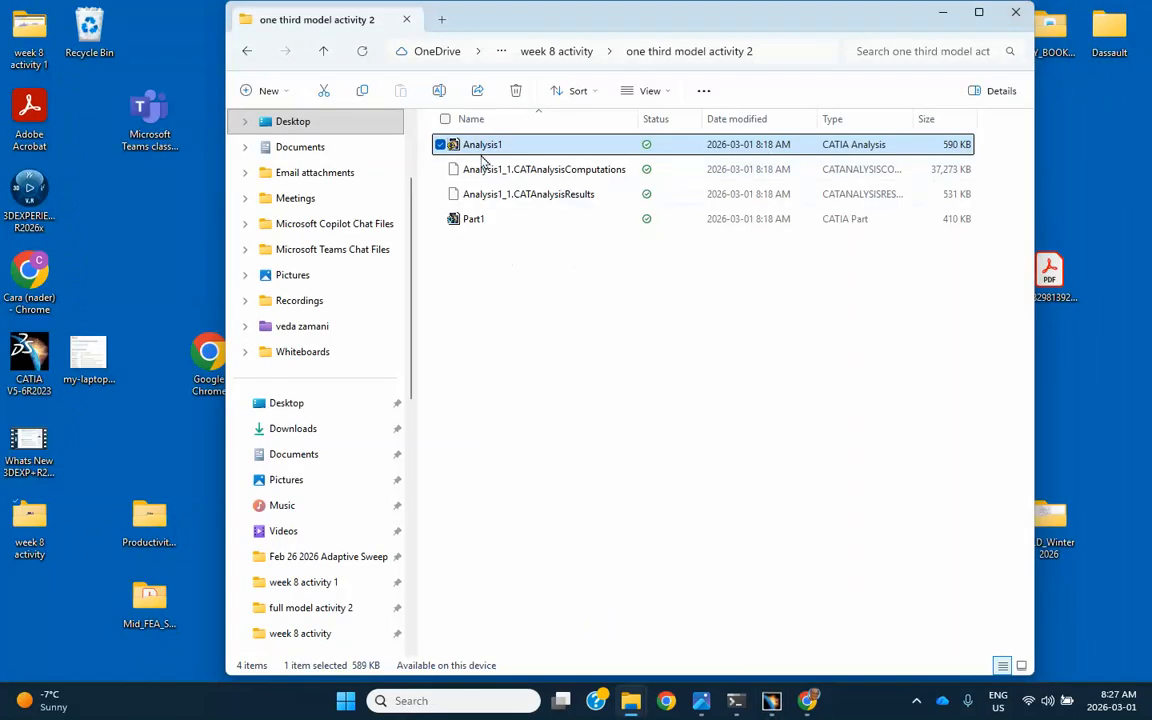
click(320, 54)
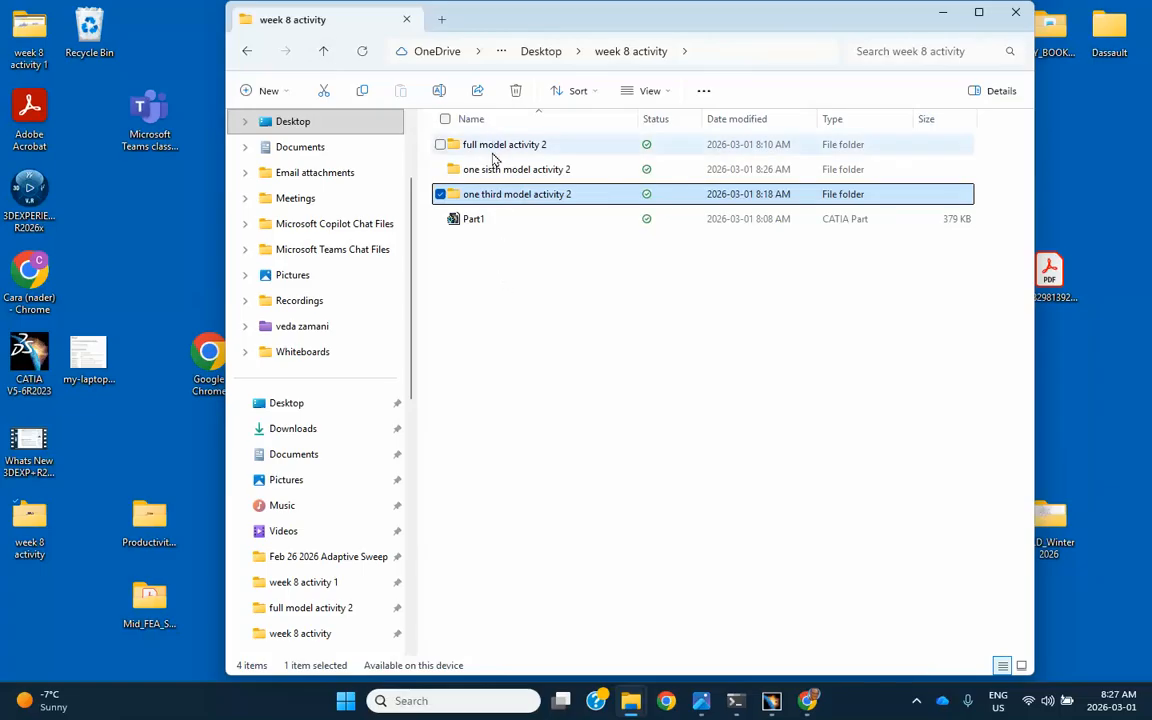
Reopen the original Part1 in week 8 activity to view the full disc geometry, close it, and go back to the folder.
double_click(470, 220)
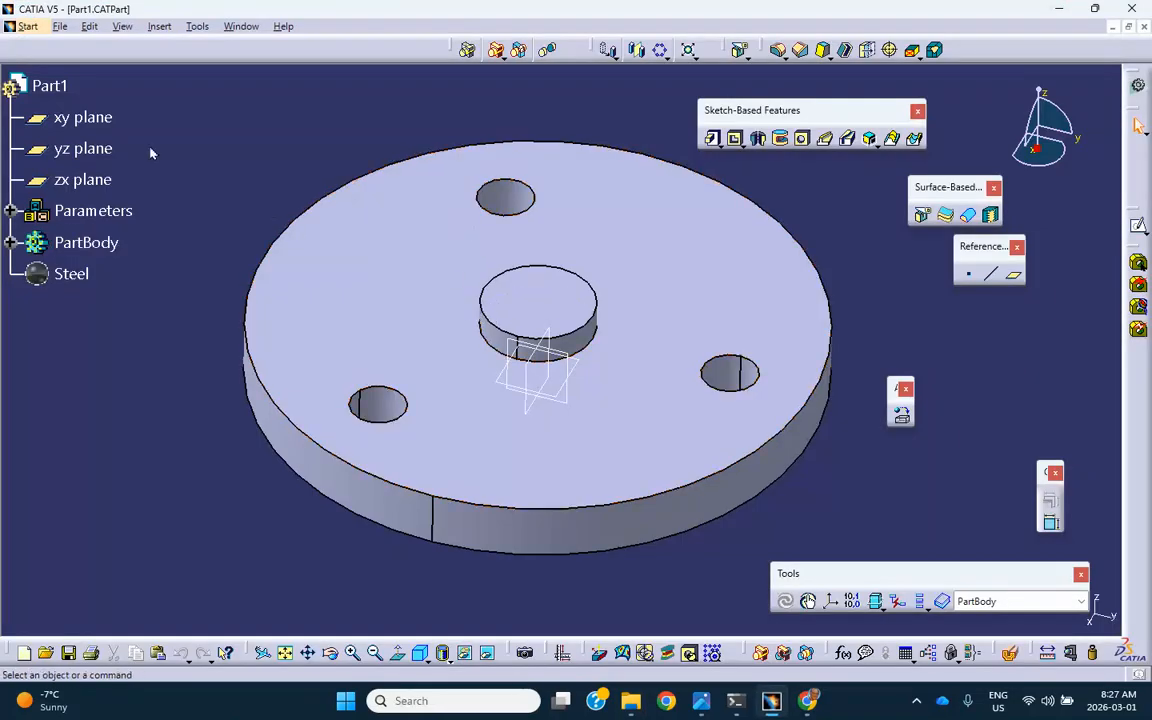
click(1144, 28)
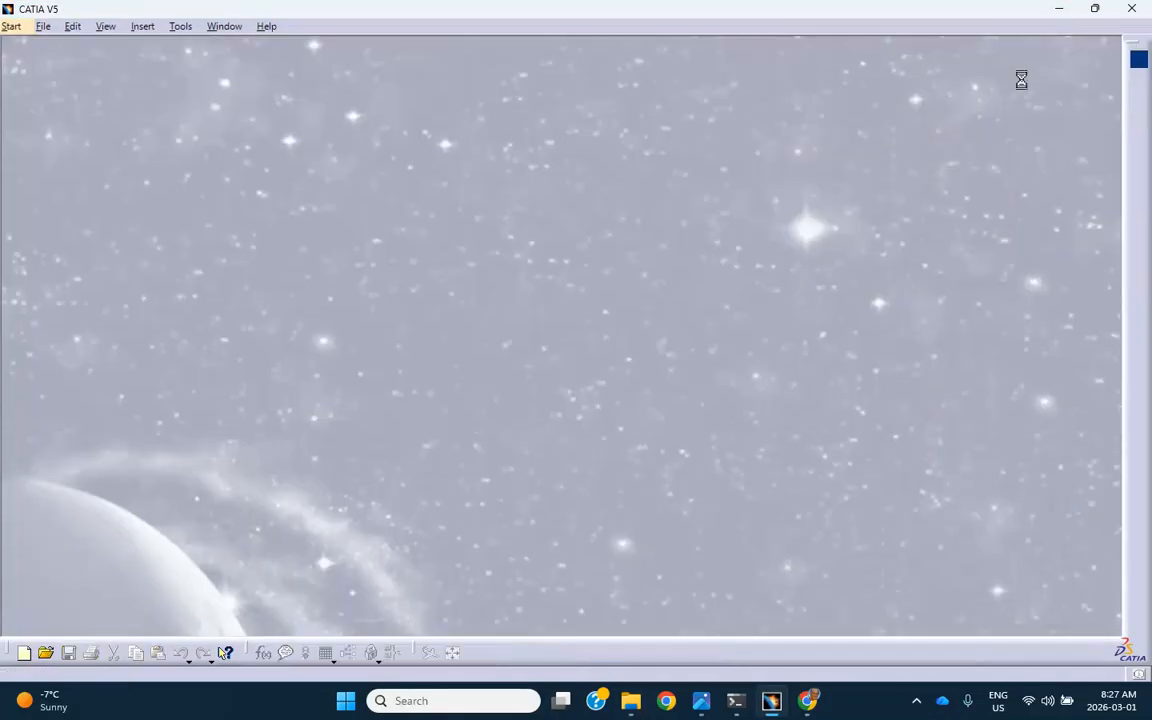
click(1058, 9)
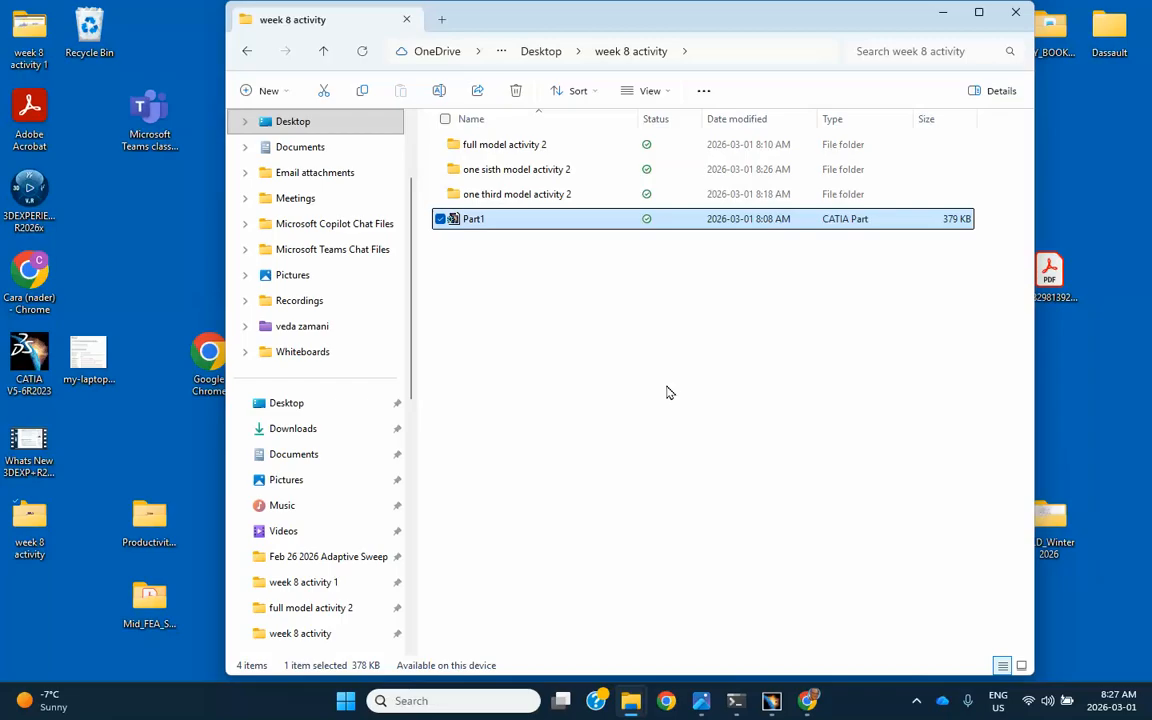
click(916, 700)
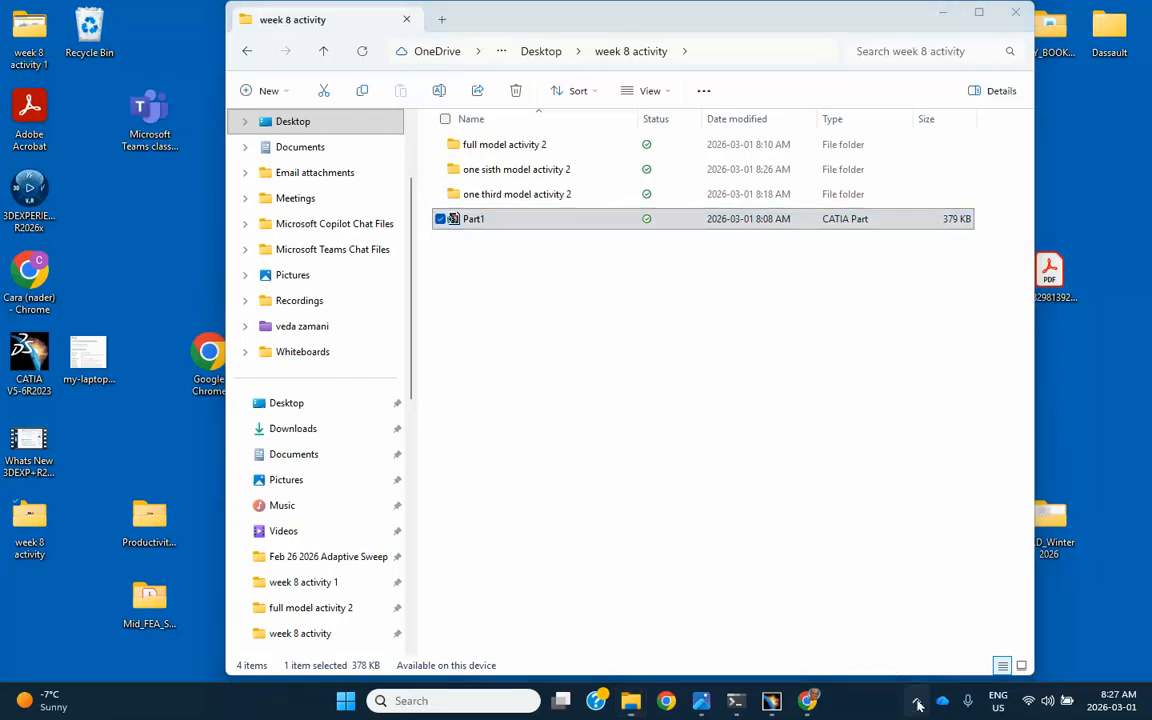